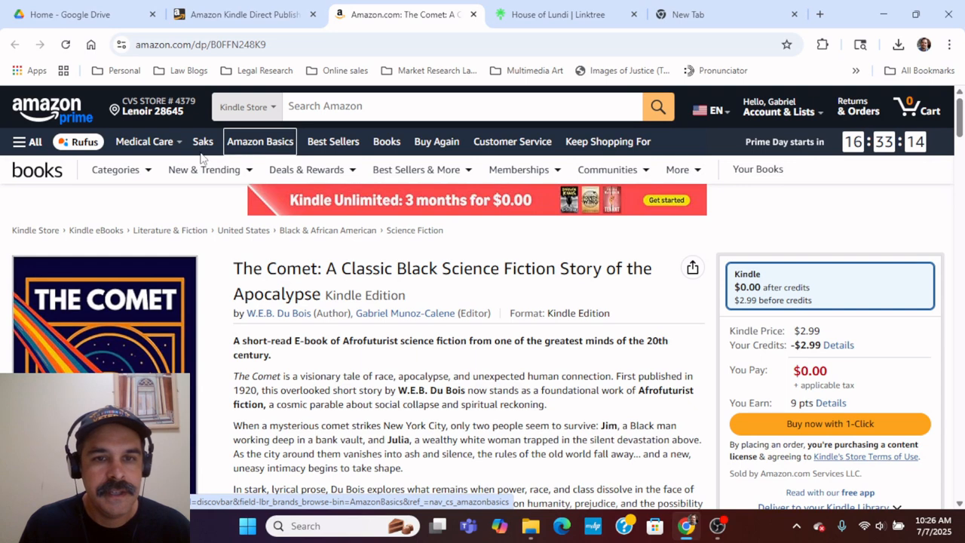
- Examine The Comet's Kindle product page on Amazon, from the cover and description through the product details and related items
scroll(354, 304, "down", 1)
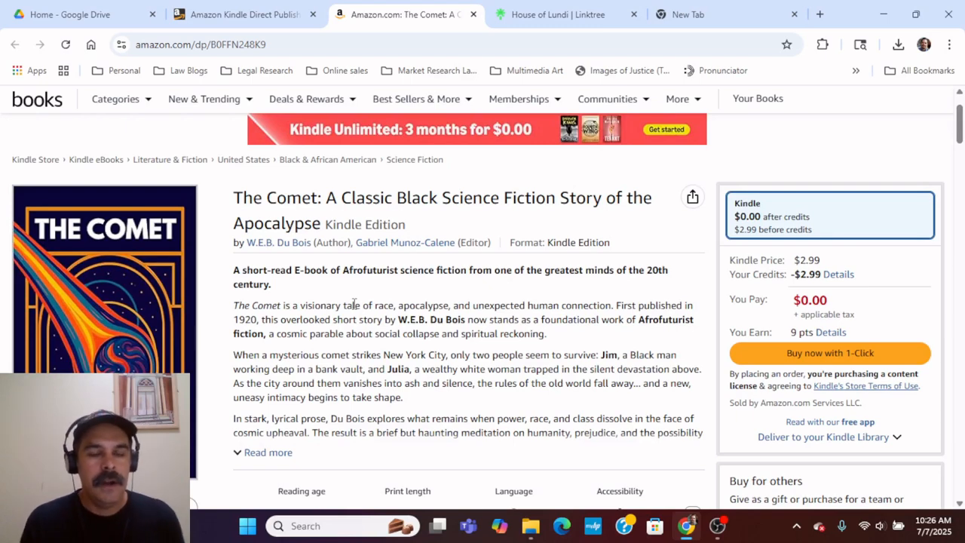
scroll(382, 274, "down", 3)
scroll(382, 277, "down", 12)
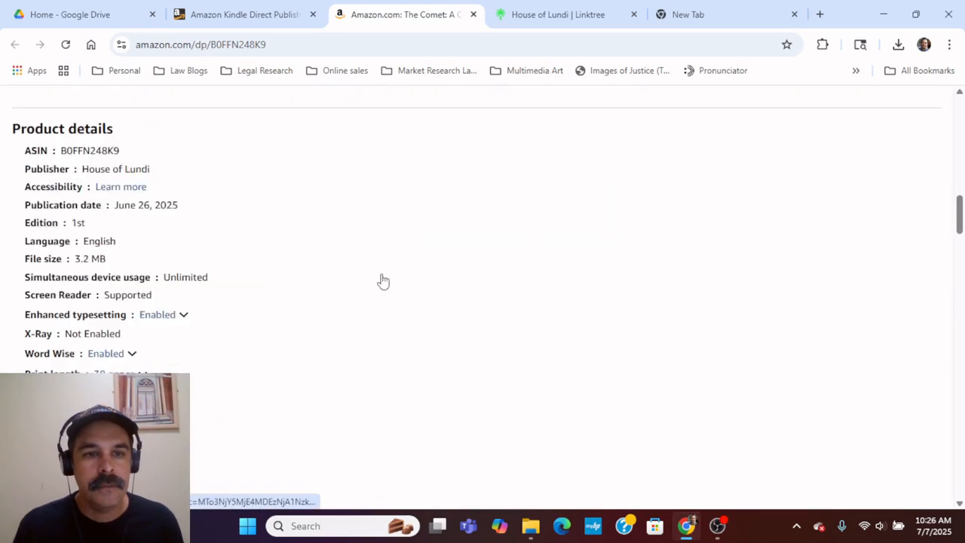
scroll(382, 280, "down", 2)
scroll(383, 279, "down", 8)
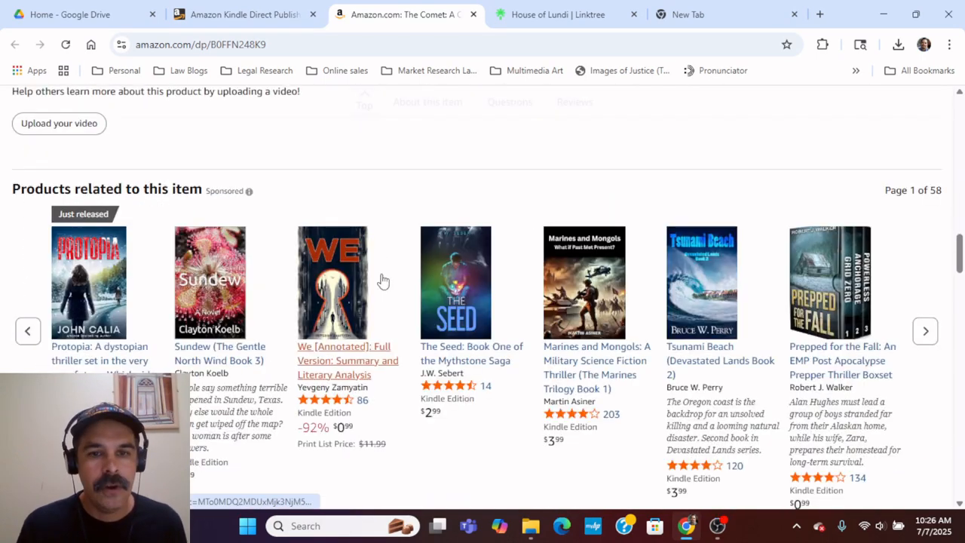
scroll(382, 279, "up", 20)
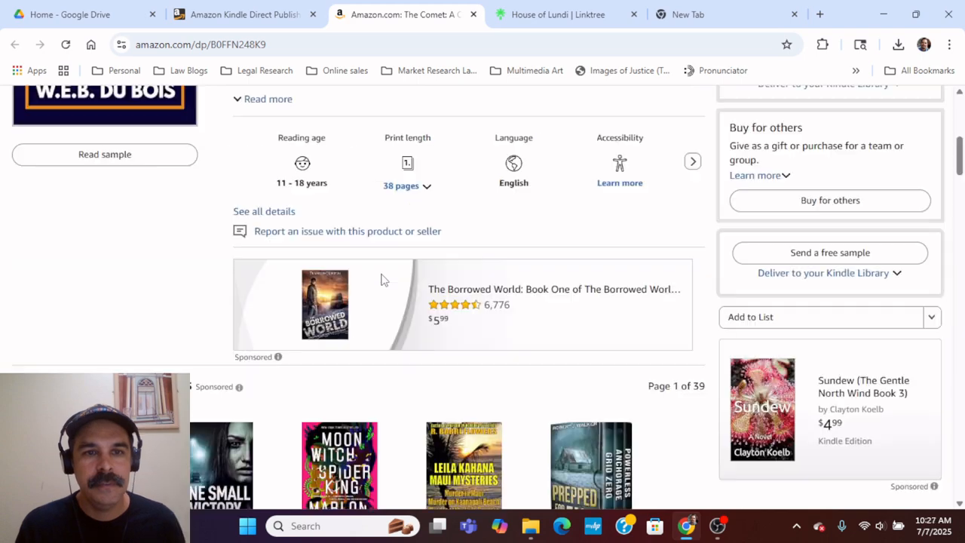
scroll(382, 279, "up", 5)
scroll(382, 275, "down", 1)
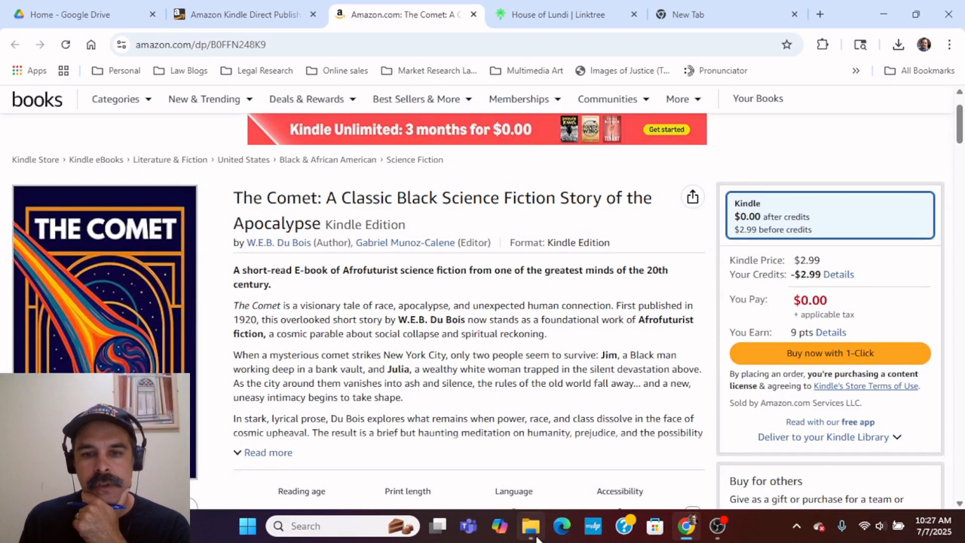
mouse_move(532, 525)
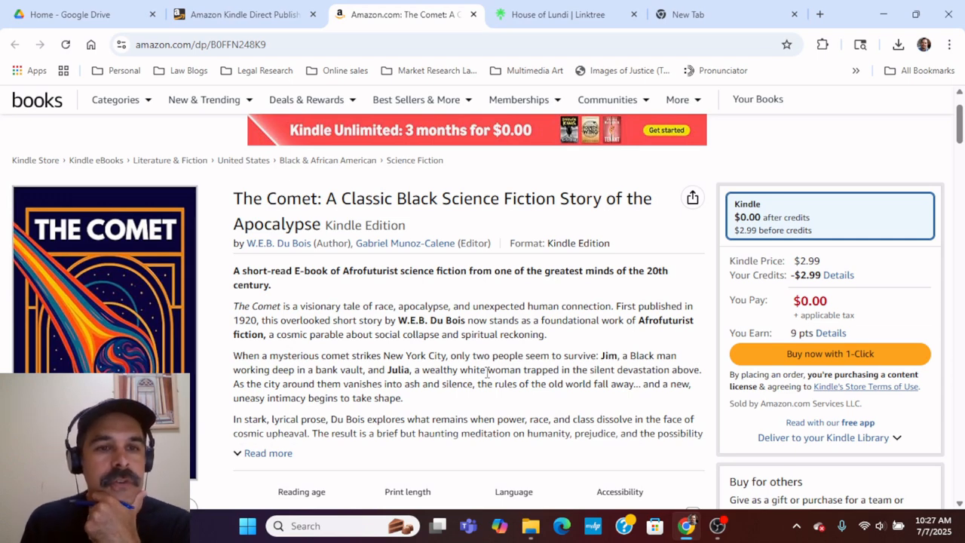
mouse_move(186, 337)
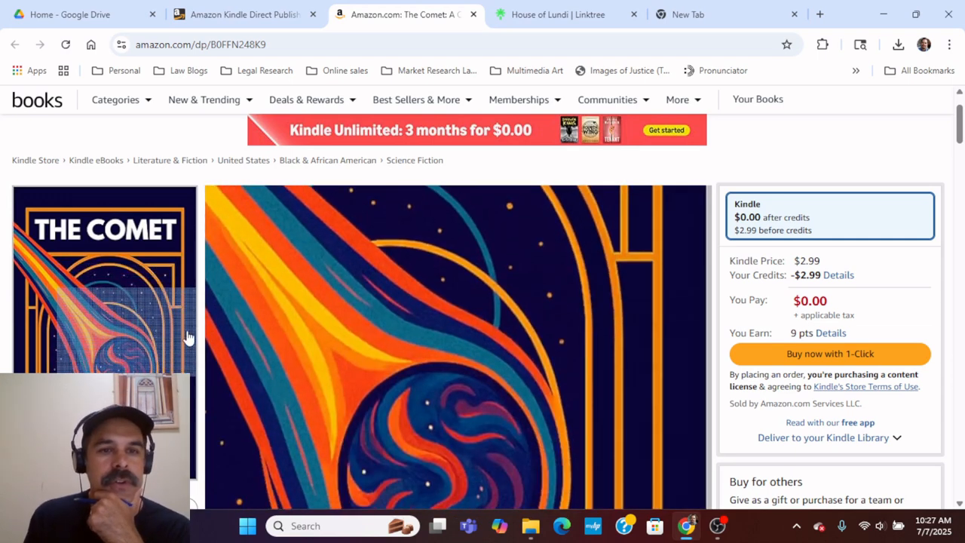
scroll(323, 343, "down", 15)
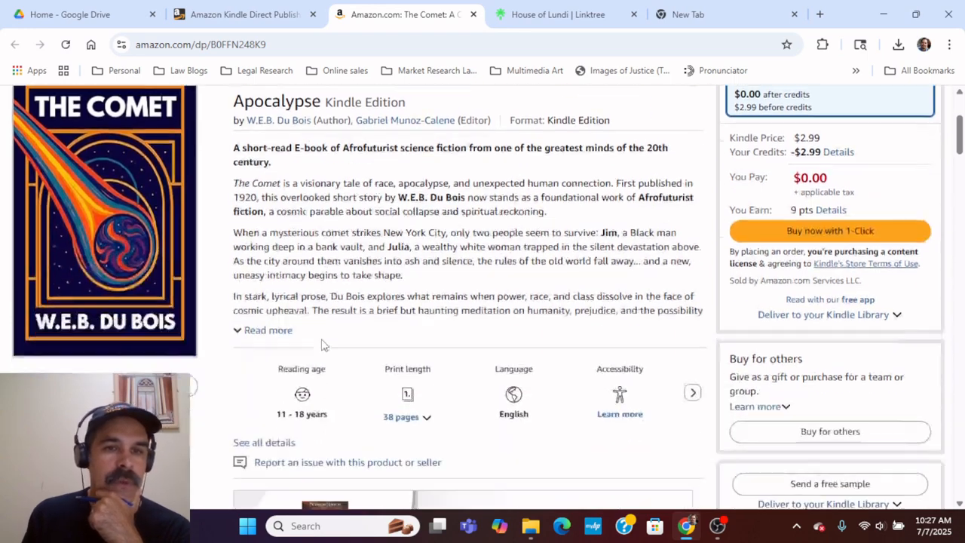
scroll(323, 345, "up", 20)
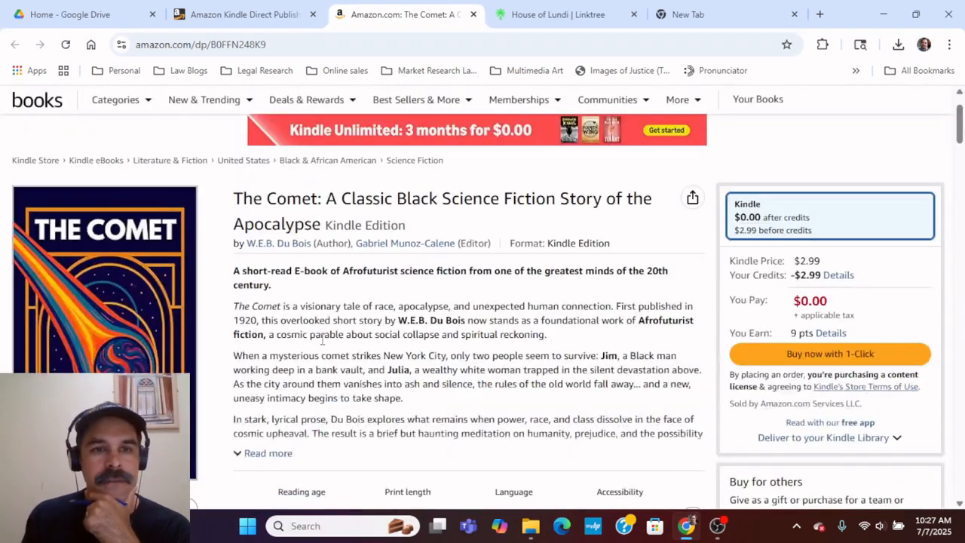
- From the KDP bookshelf, open the US Amazon listing of the paperback edition of Drenched in Light
left_click(276, 13)
scroll(316, 338, "down", 5)
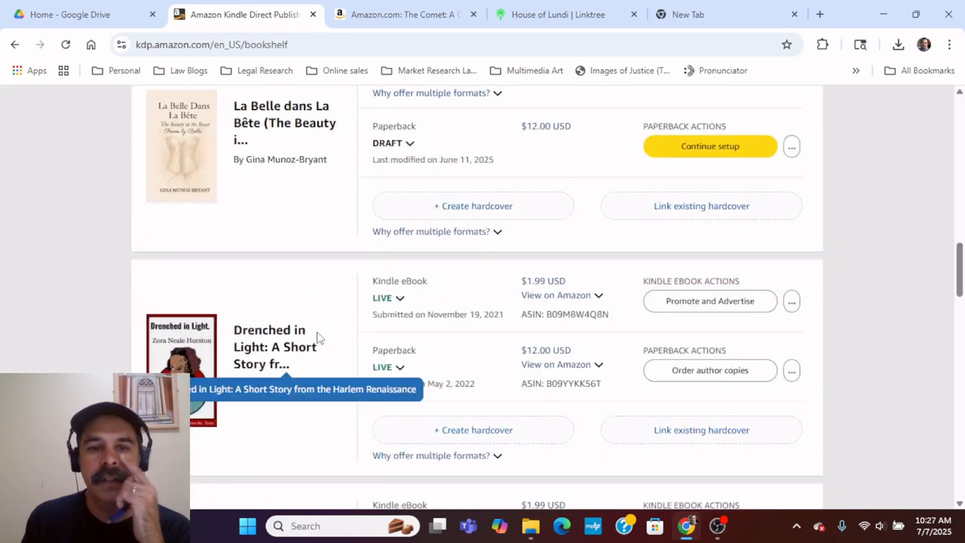
left_click(559, 301)
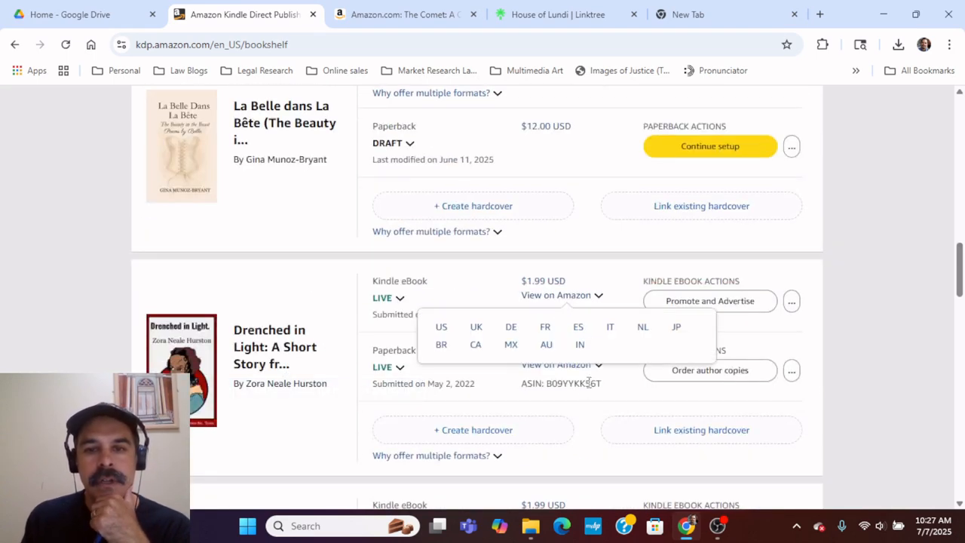
left_click(536, 368)
left_click(536, 369)
left_click(441, 397)
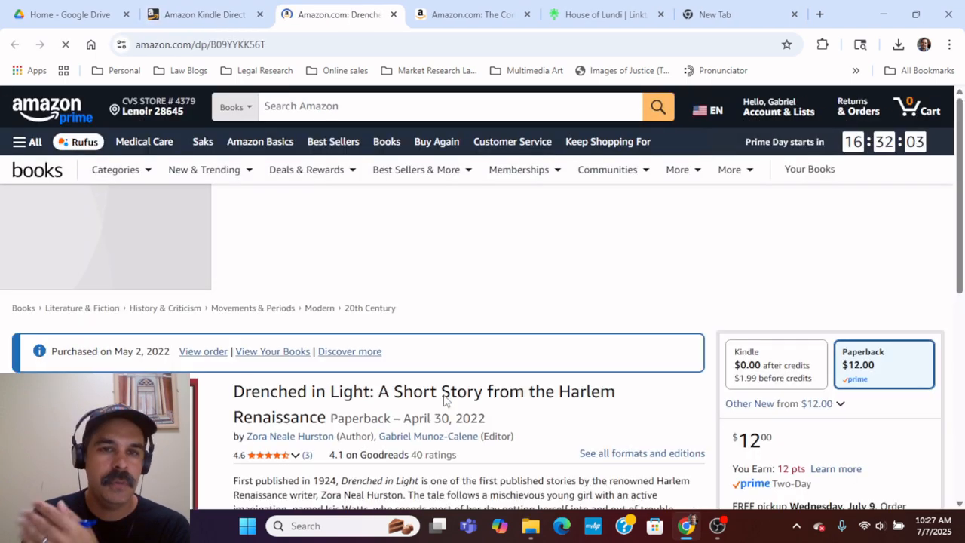
- Examine the From the Publisher section on the Drenched in Light page, including its comparison chart, image carousel and author text, and close the page
scroll(445, 401, "down", 4)
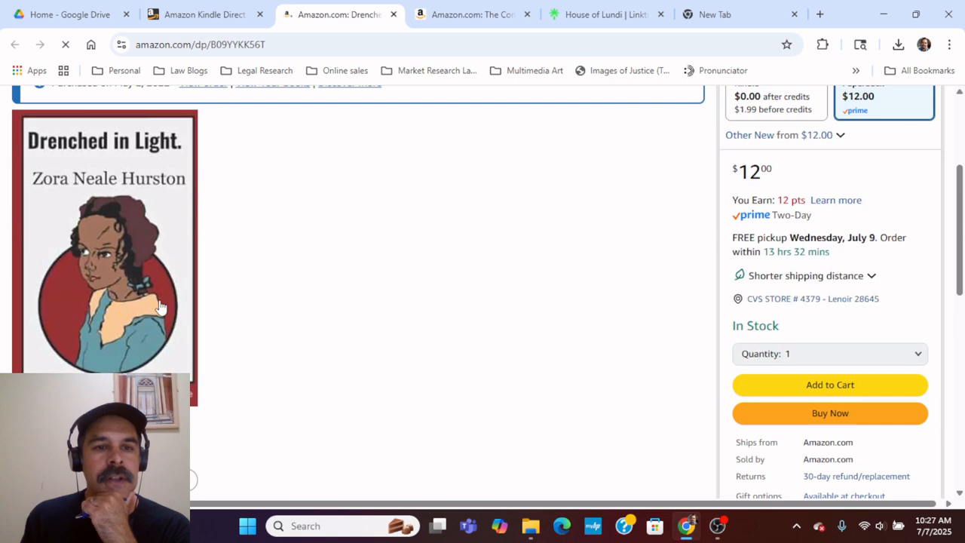
scroll(406, 321, "down", 8)
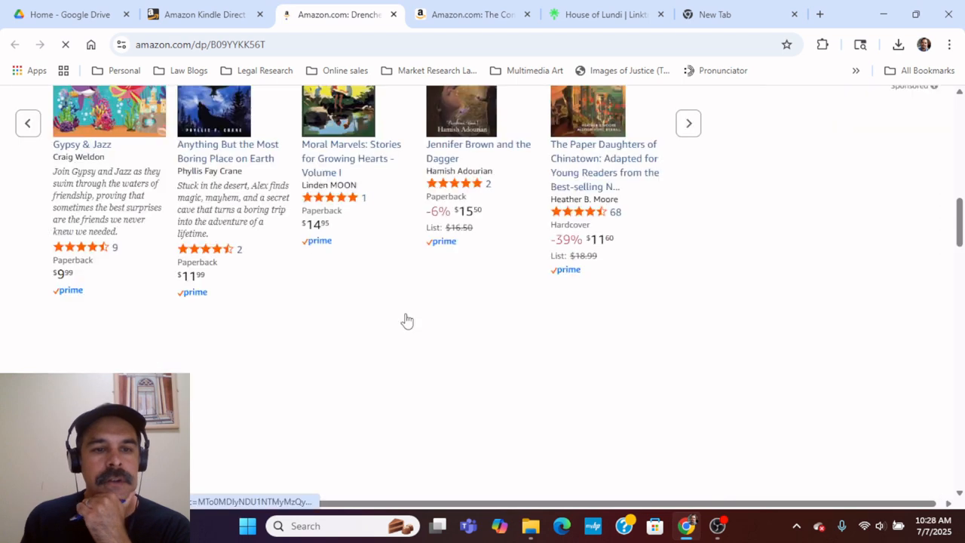
scroll(406, 321, "down", 3)
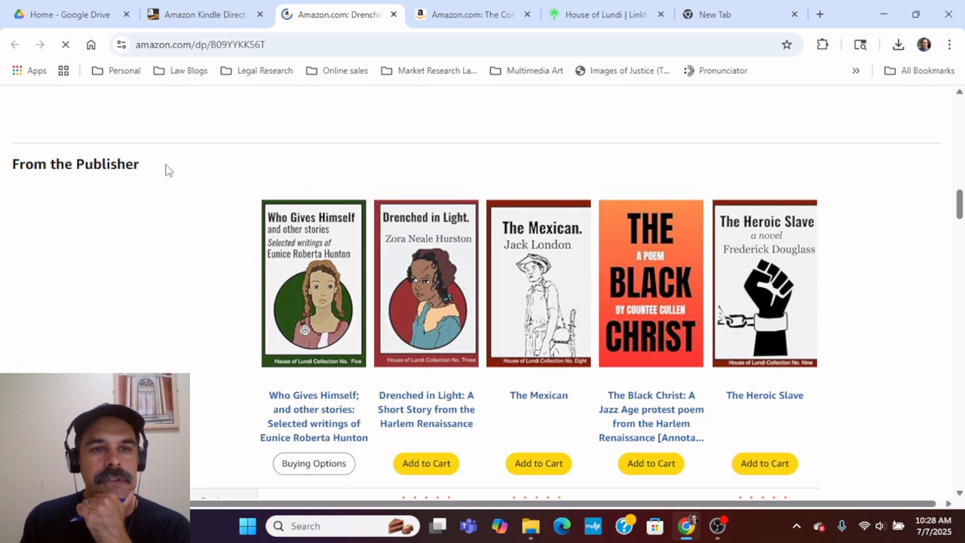
scroll(167, 170, "up", 1)
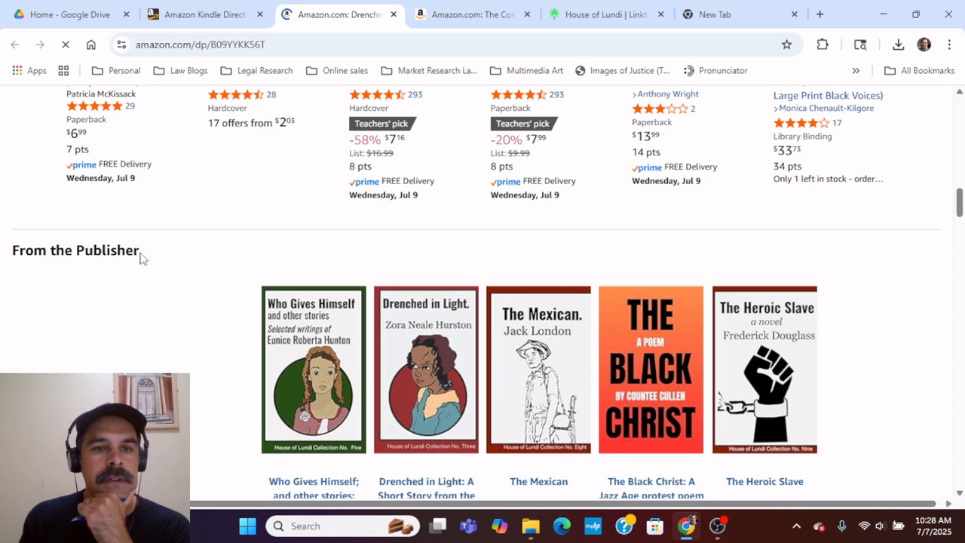
scroll(140, 258, "down", 2)
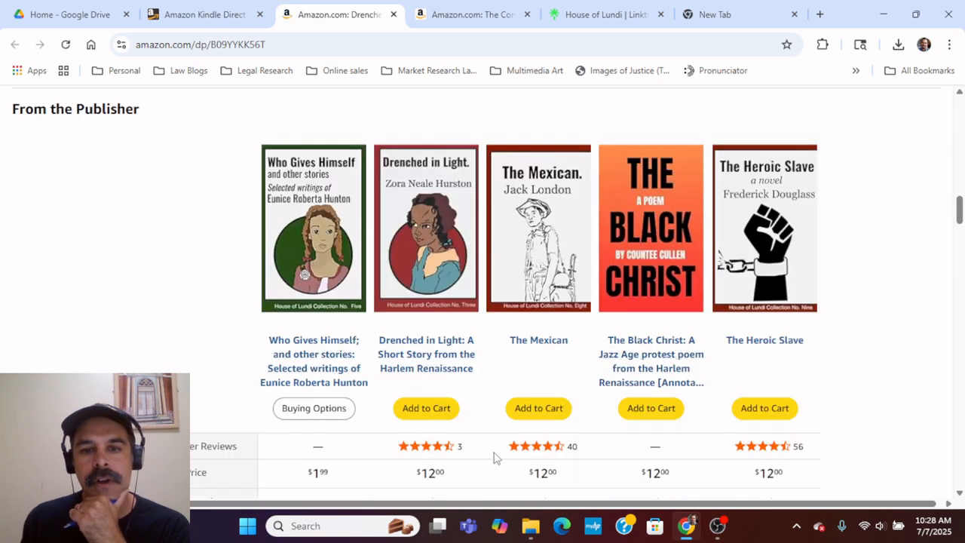
scroll(288, 332, "down", 5)
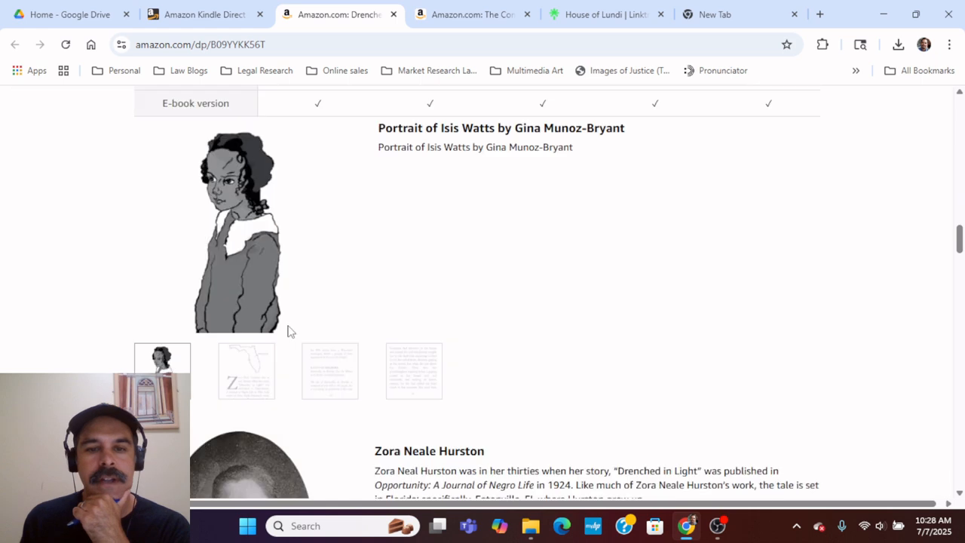
scroll(289, 332, "down", 3)
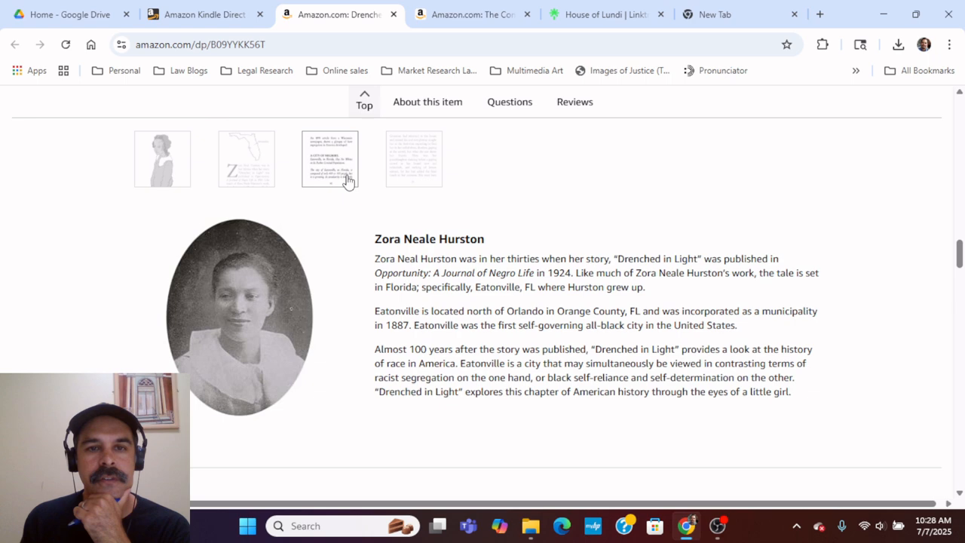
scroll(364, 330, "up", 4)
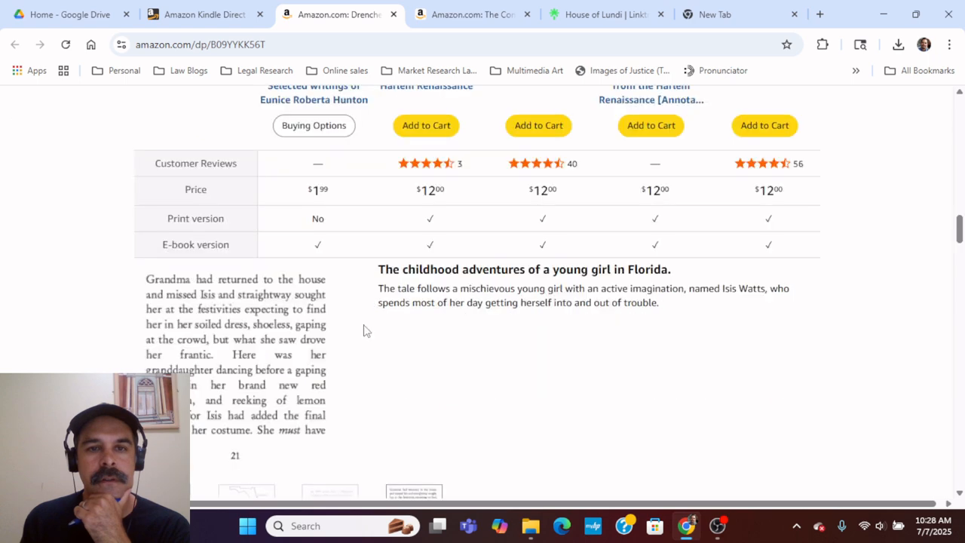
scroll(364, 330, "down", 1)
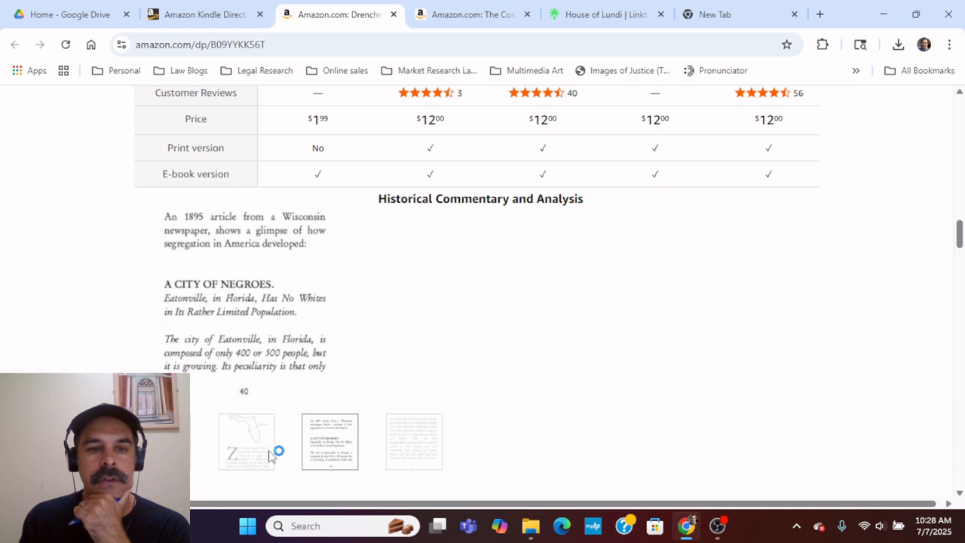
scroll(270, 455, "down", 10)
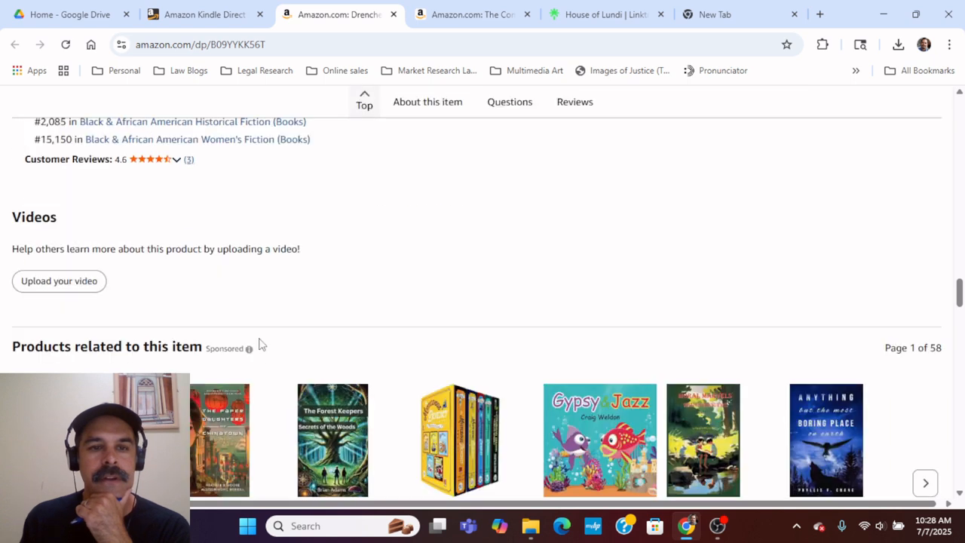
scroll(259, 344, "up", 5)
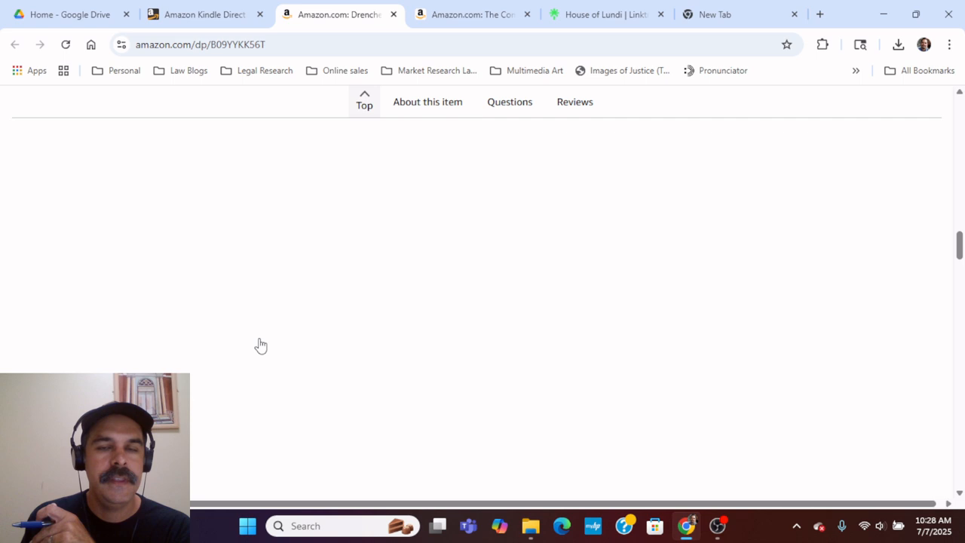
scroll(259, 342, "up", 10)
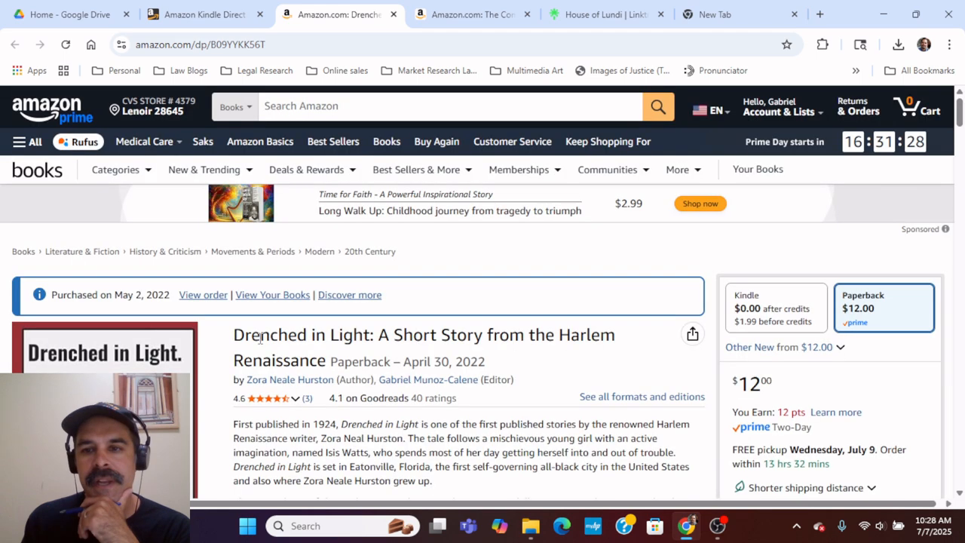
left_click(393, 14)
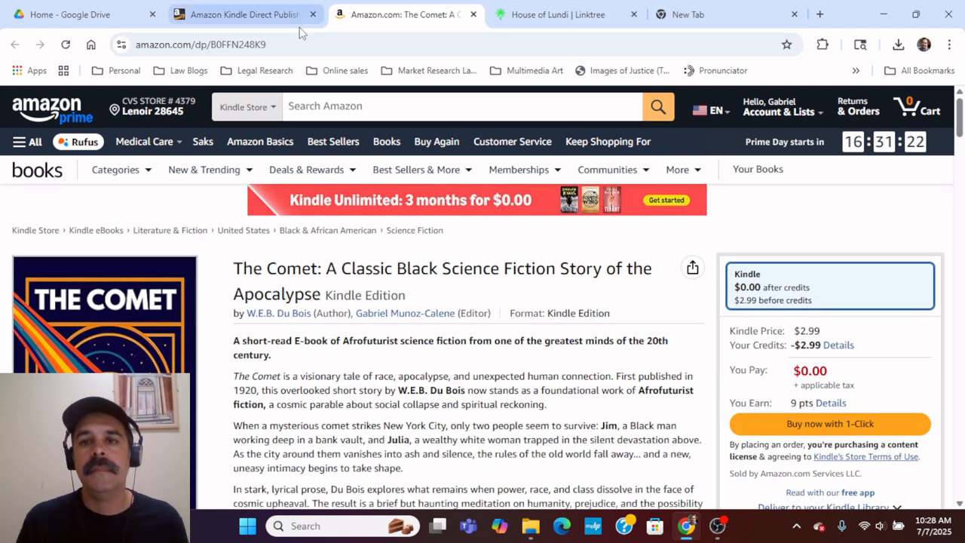
- Return to the KDP bookshelf and open the Marketing Resources page
left_click(247, 14)
scroll(316, 371, "up", 3)
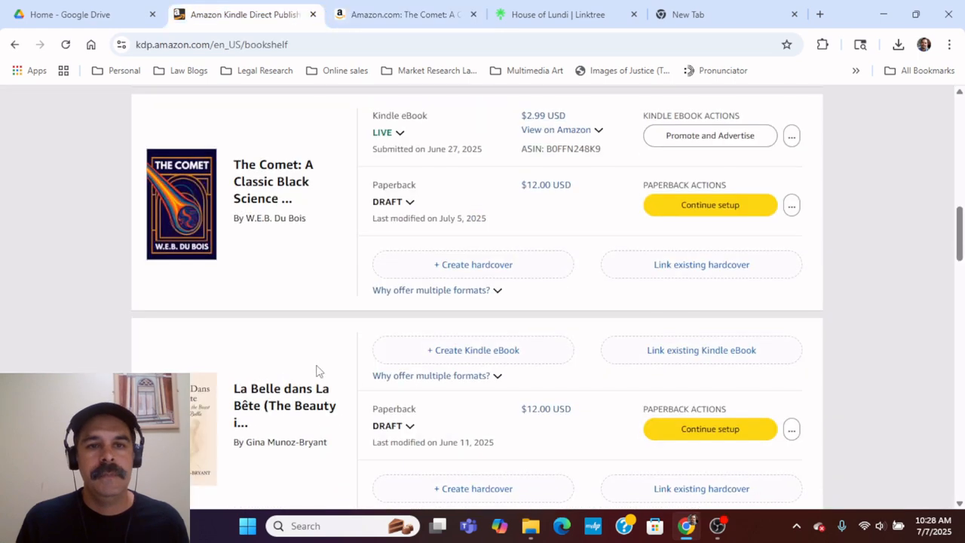
scroll(340, 331, "up", 2)
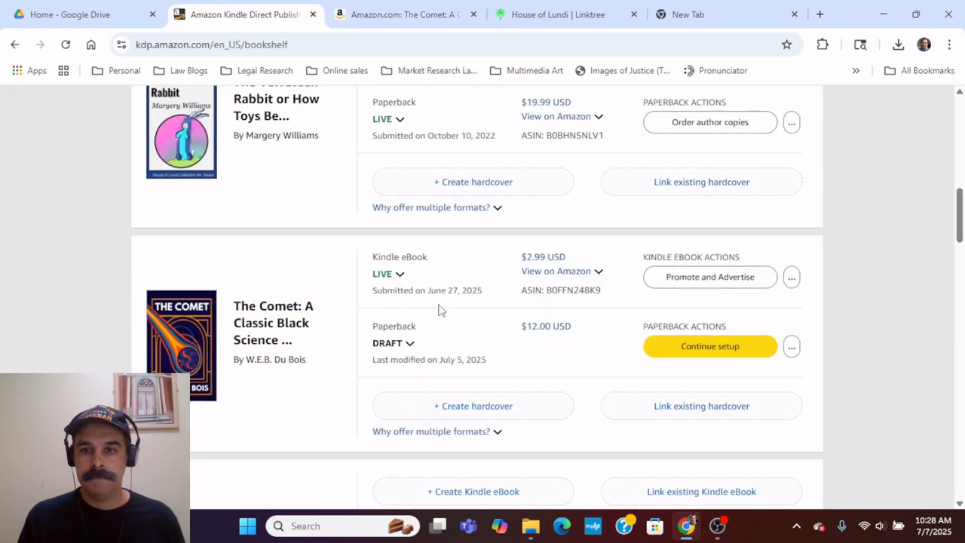
scroll(553, 338, "up", 10)
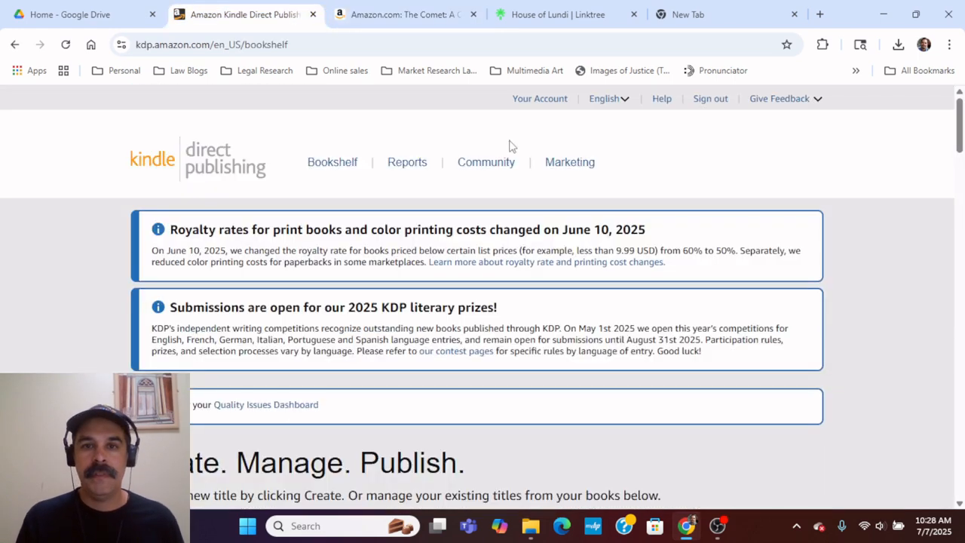
left_click(571, 166)
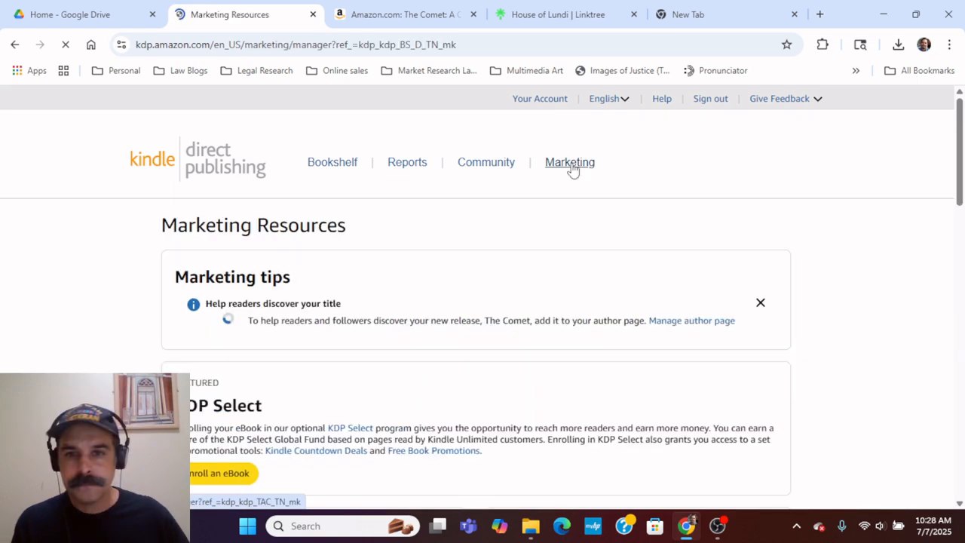
- Choose Amazon.com as the A+ Content marketplace, open the A+ Content Manager and look through the existing content list
scroll(319, 398, "down", 3)
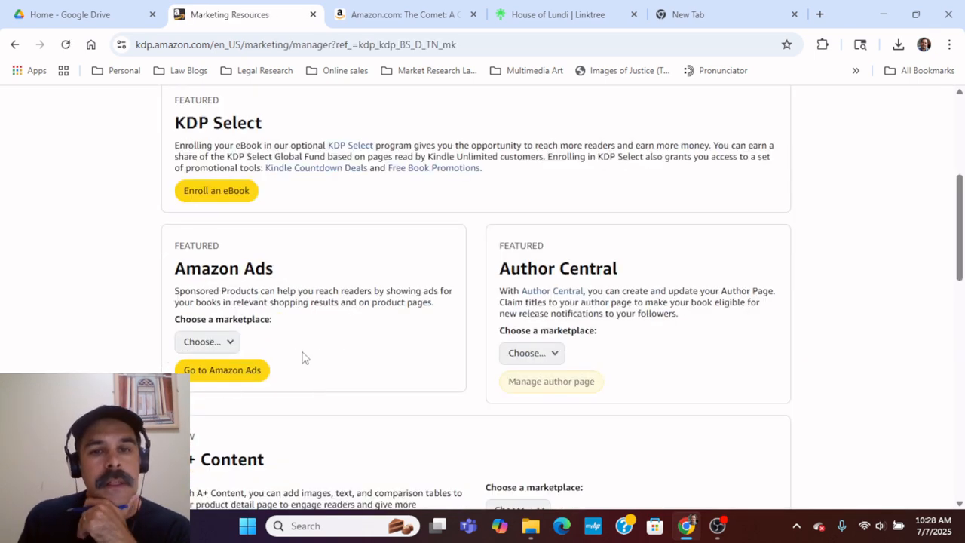
scroll(448, 382, "down", 2)
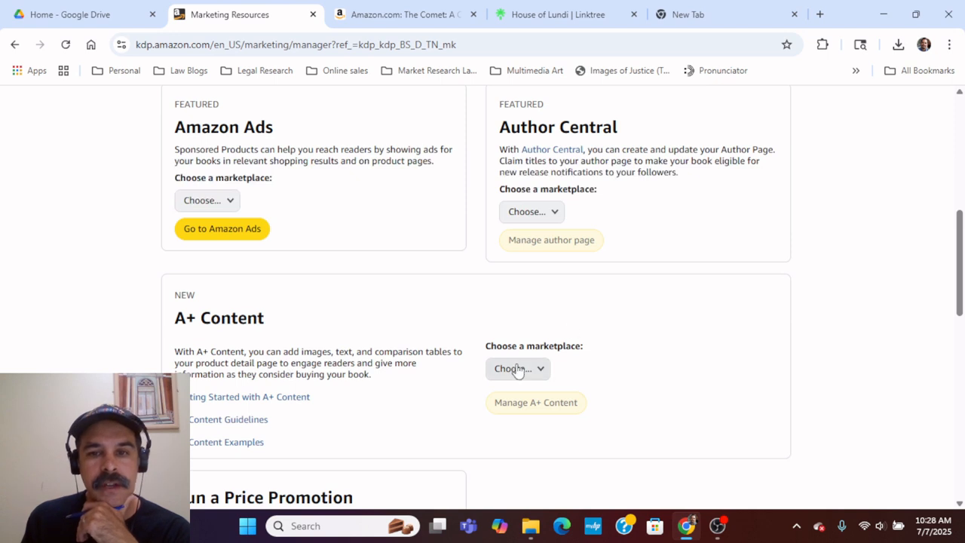
left_click(519, 371)
left_click(536, 203)
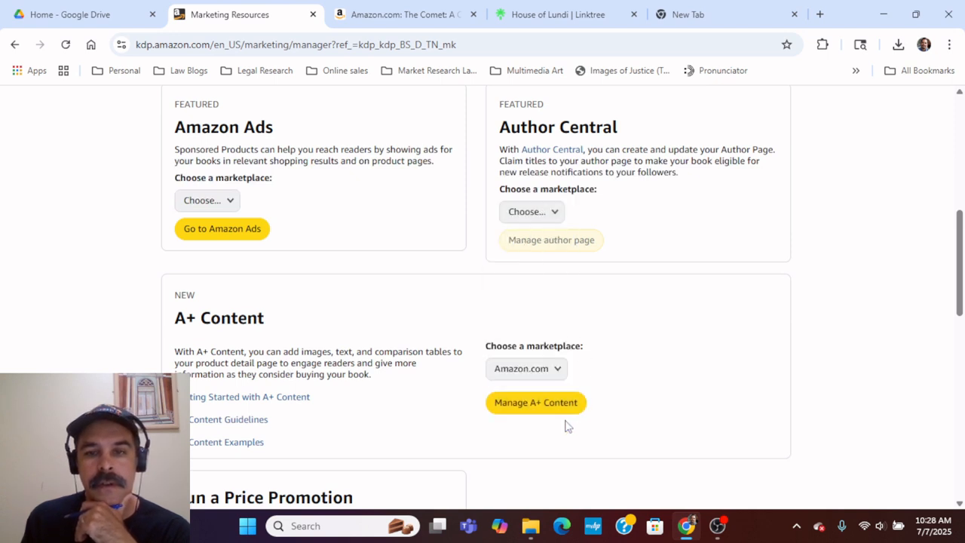
left_click(554, 402)
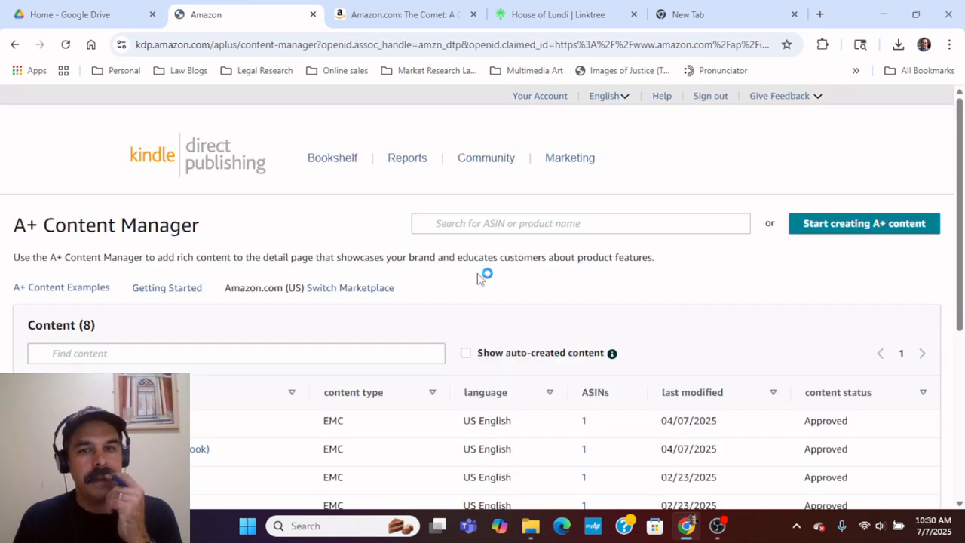
scroll(413, 338, "down", 4)
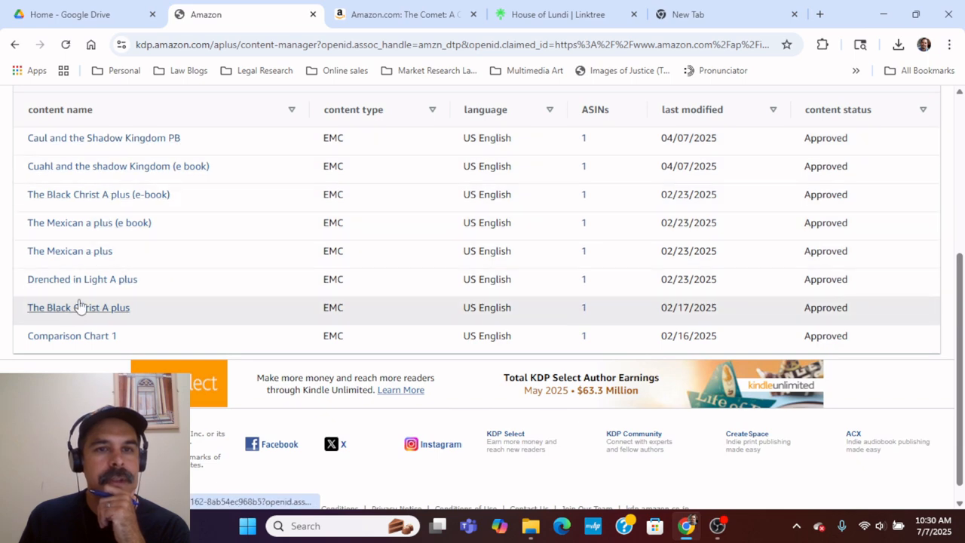
scroll(169, 142, "up", 2)
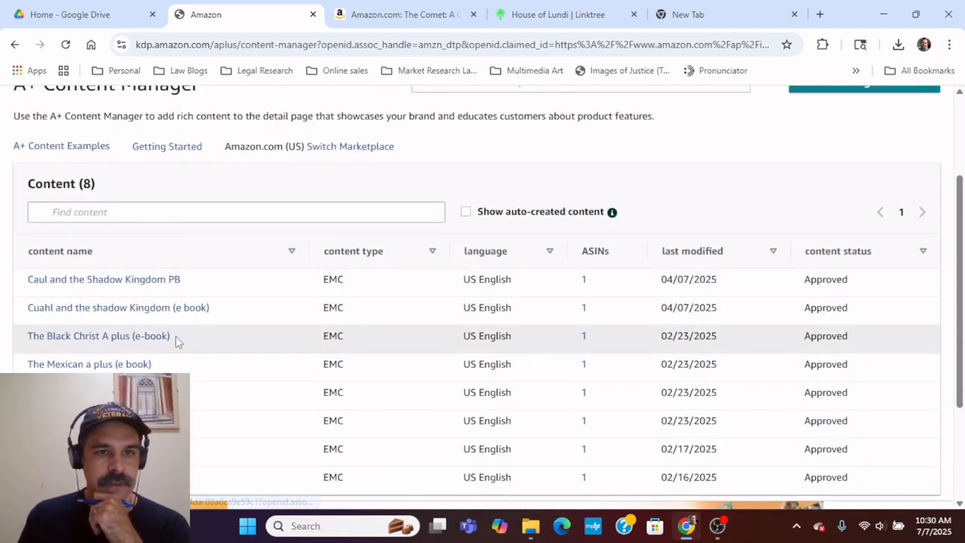
- Go to the open Amazon listing of The Comet and copy its ASIN from the product details
scroll(291, 339, "up", 3)
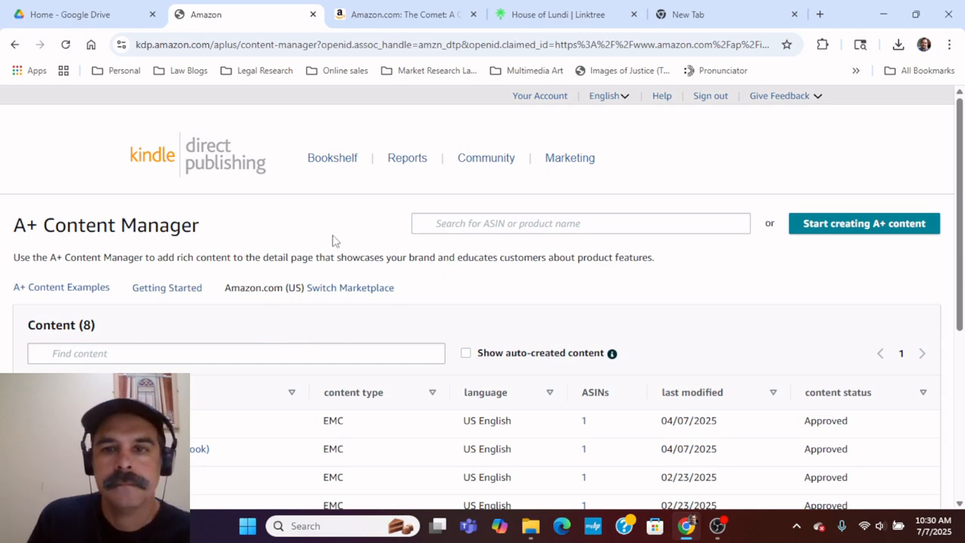
left_click(376, 25)
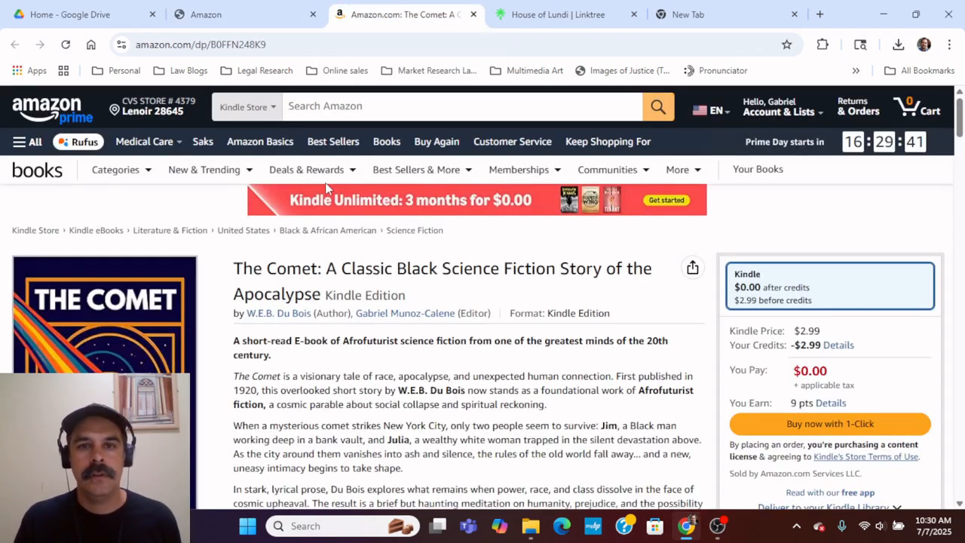
mouse_move(332, 177)
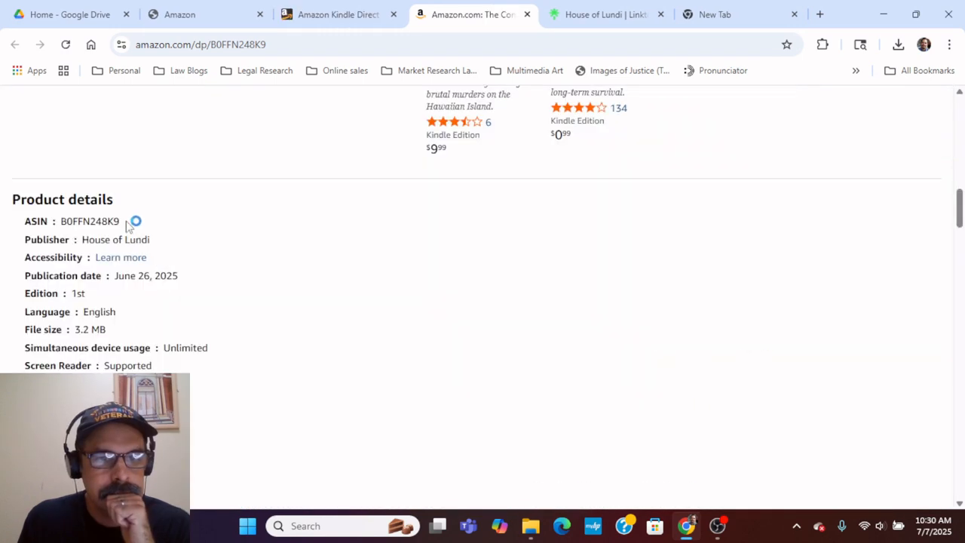
left_click_drag(121, 221, 62, 221)
right_click(69, 228)
left_click(84, 241)
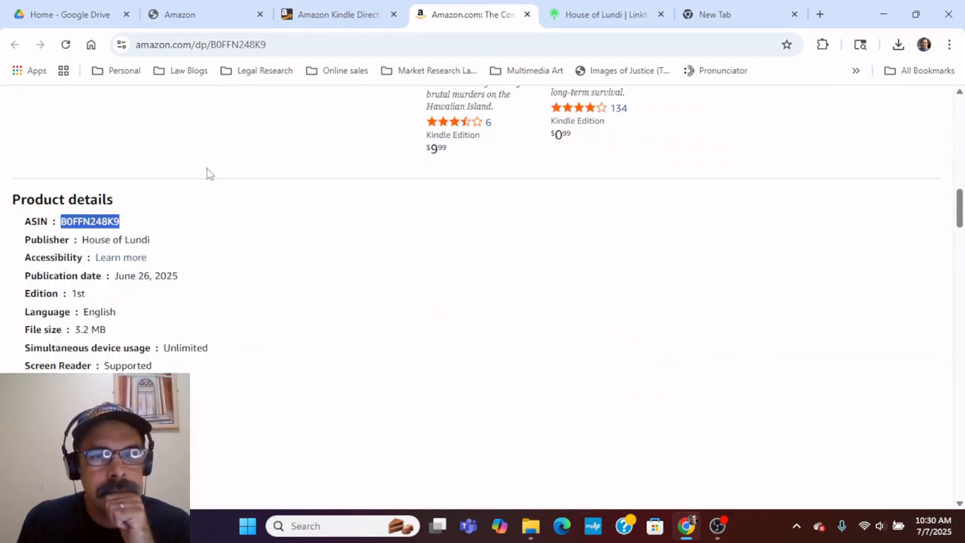
- Return to the A+ Content Manager and search for ASIN B0FFN248K9
left_click(339, 16)
left_click(197, 12)
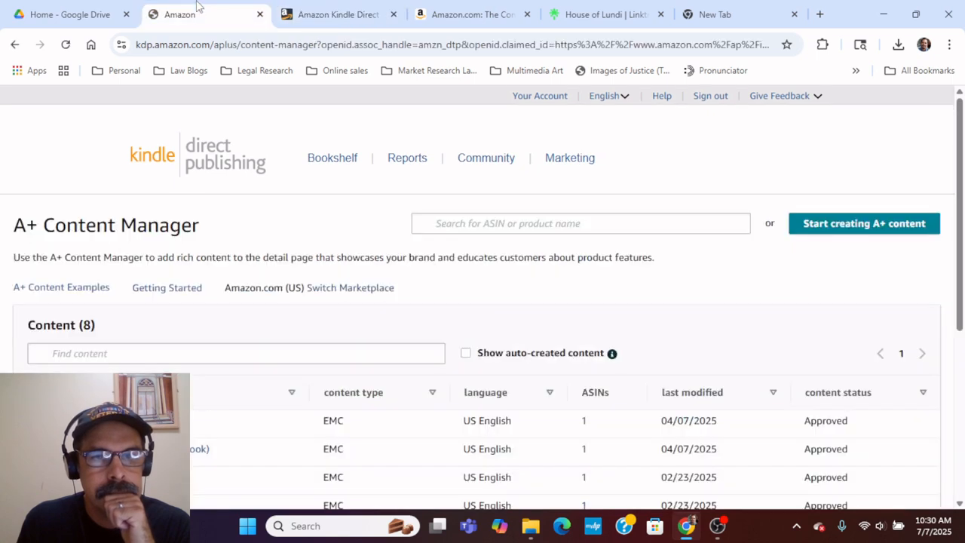
left_click(469, 223)
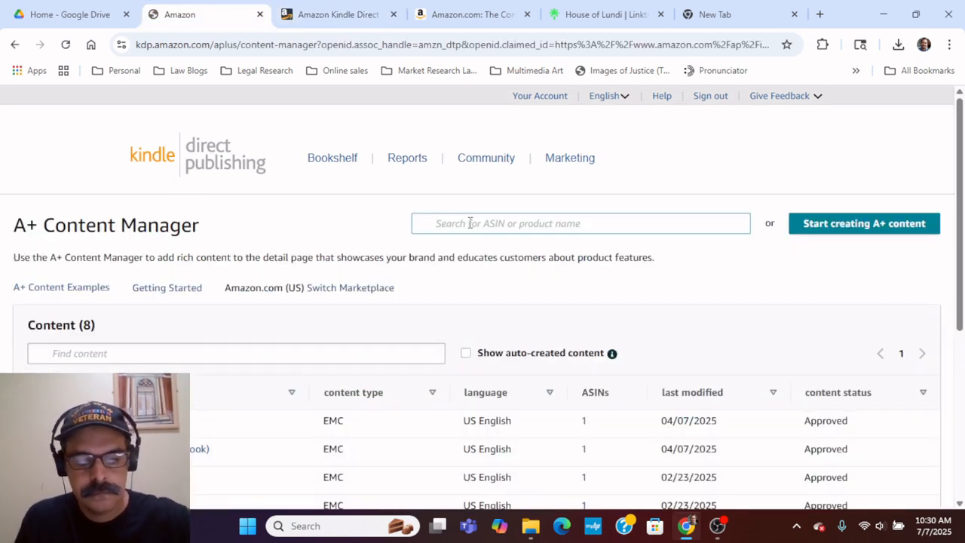
key("ctrl+v")
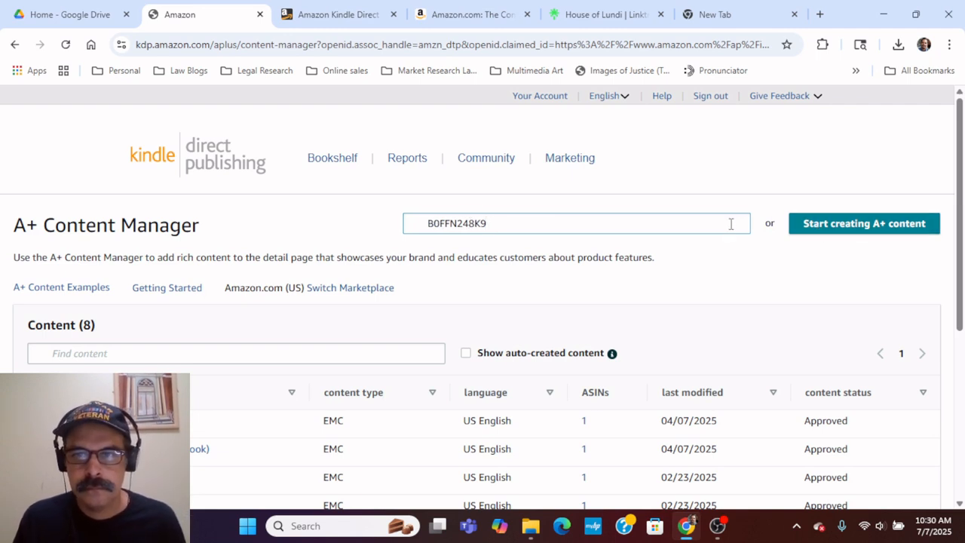
key("Return")
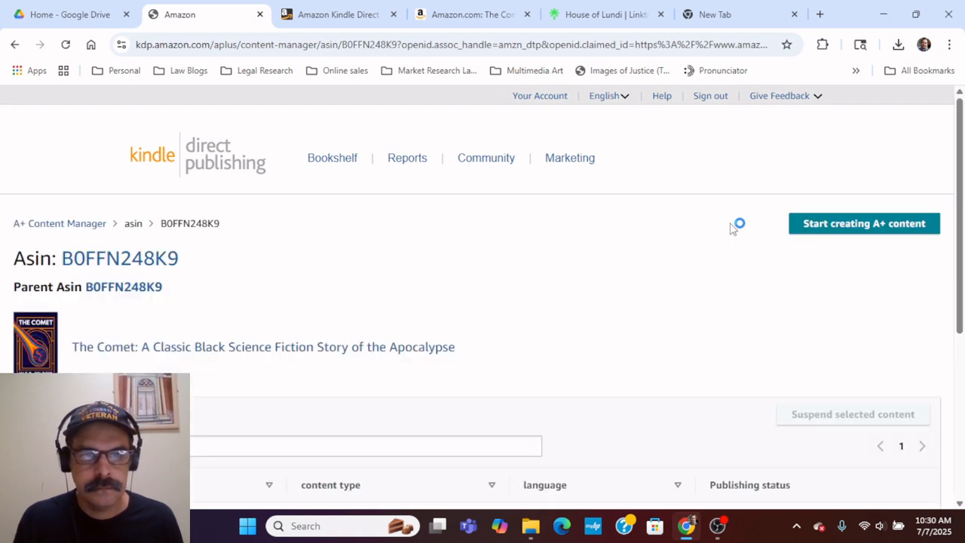
- Check the ASIN entry for The Comet and its published content, view its linked product page and close that page
scroll(180, 367, "down", 3)
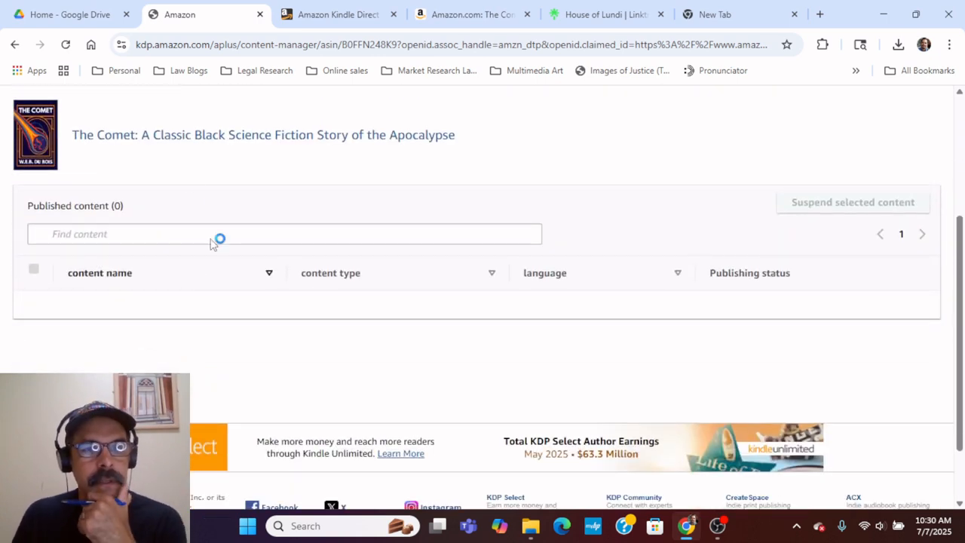
scroll(243, 258, "up", 2)
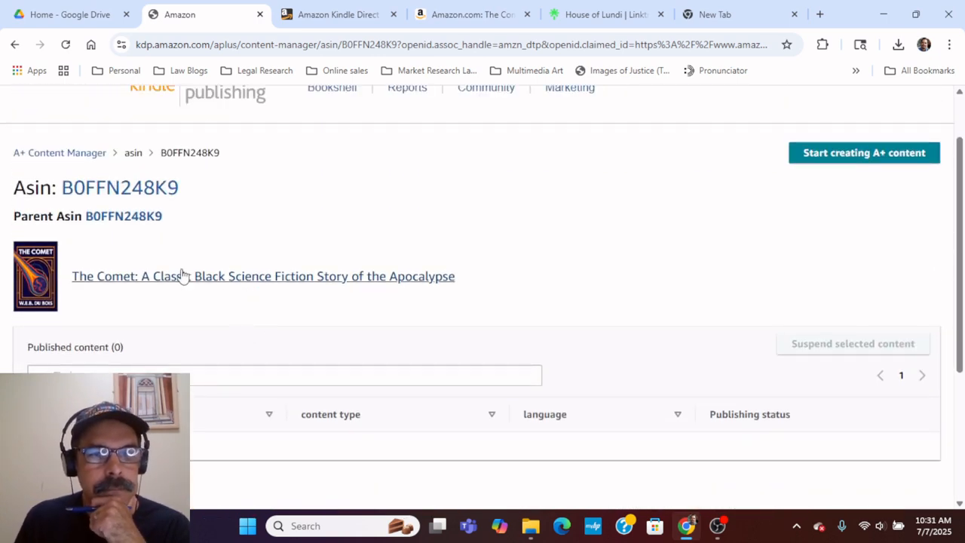
left_click(182, 276)
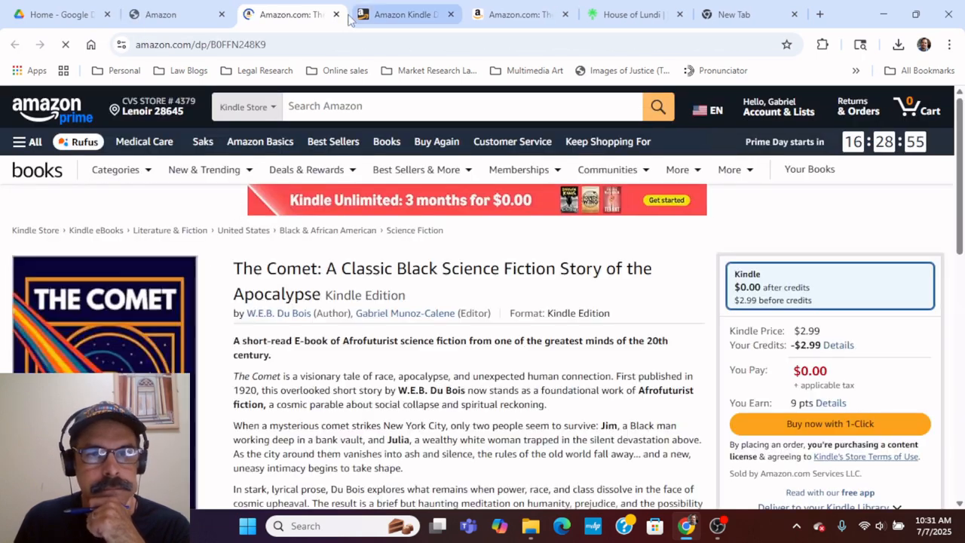
left_click(336, 15)
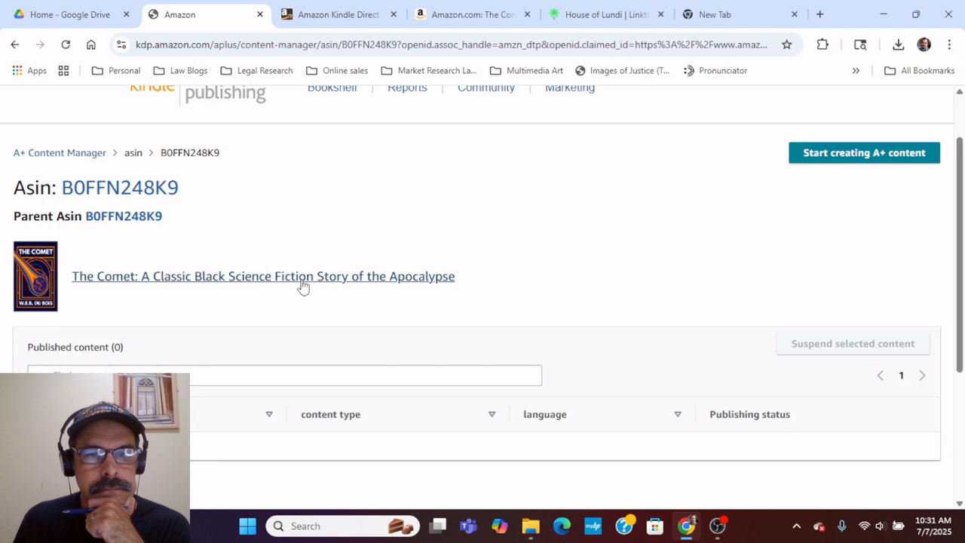
- Start creating A+ content for The Comet and name the content "The Comet (e-book)"
left_click(865, 157)
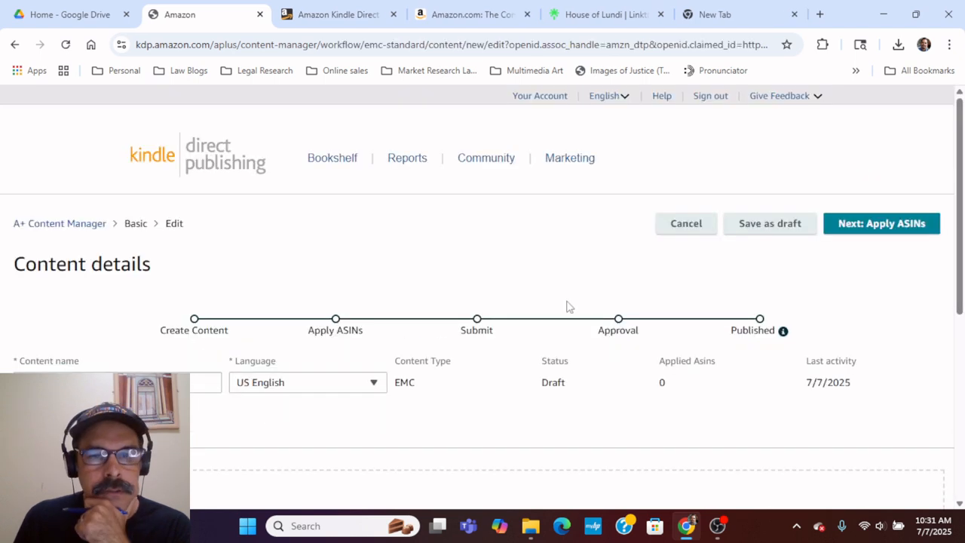
scroll(347, 326, "down", 5)
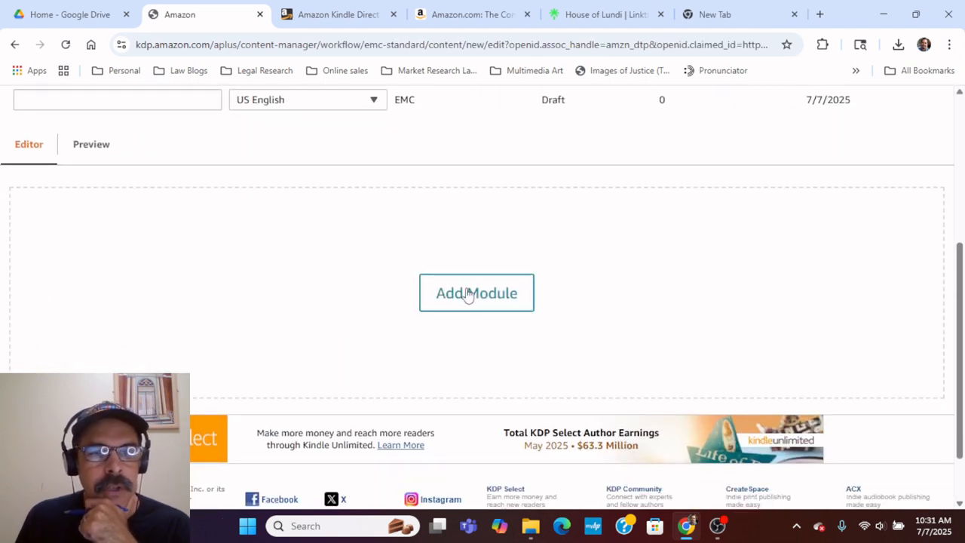
scroll(437, 317, "up", 4)
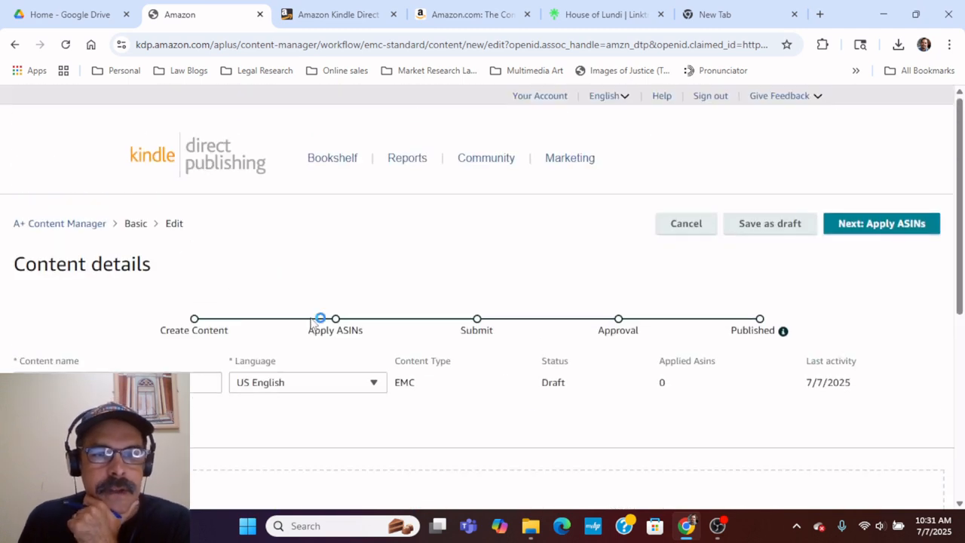
left_click(113, 383)
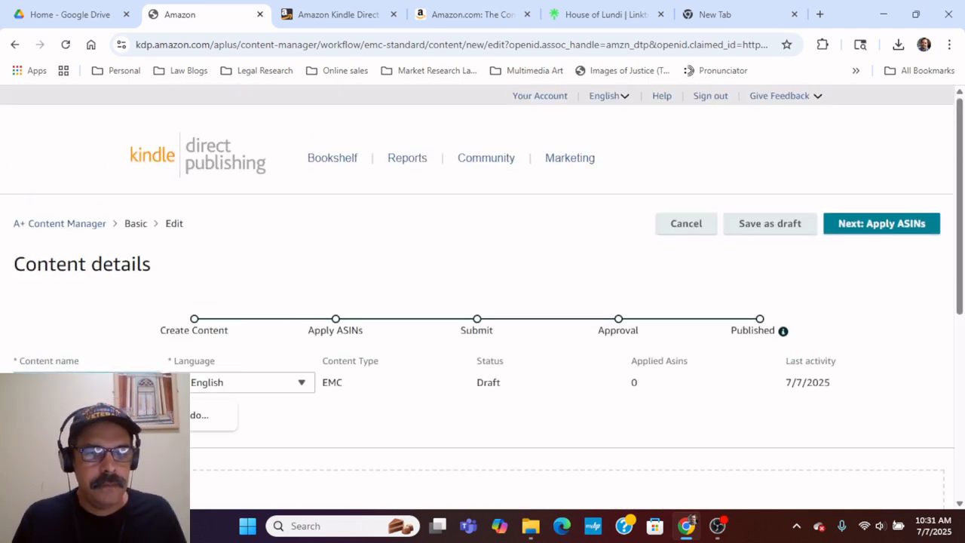
type("T")
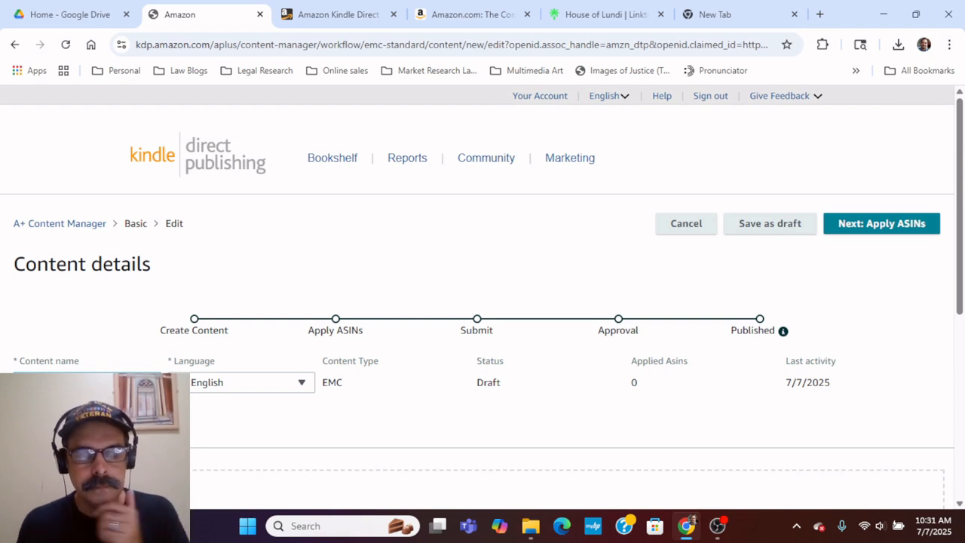
- Review the available module types and add a Standard Image & Light Text Overlay module to the content
scroll(293, 447, "down", 4)
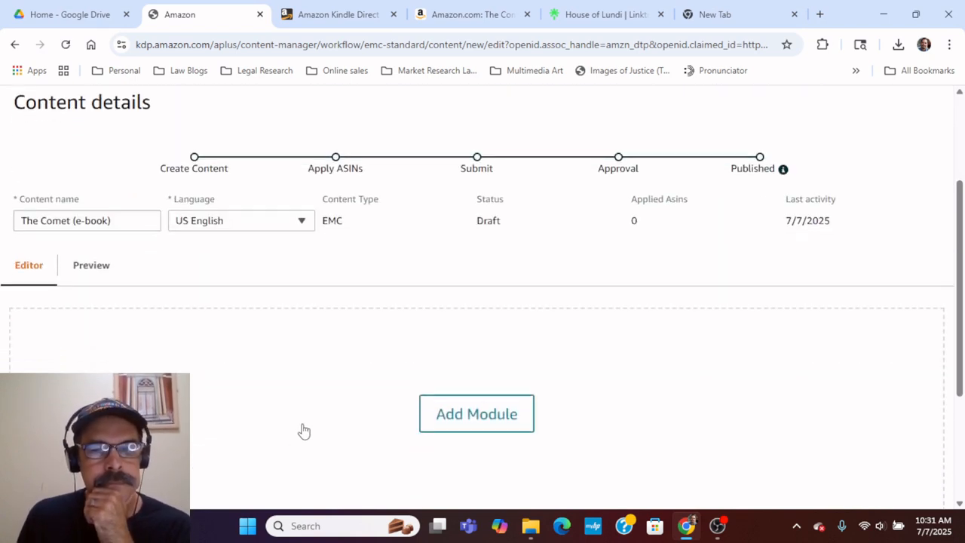
left_click(434, 291)
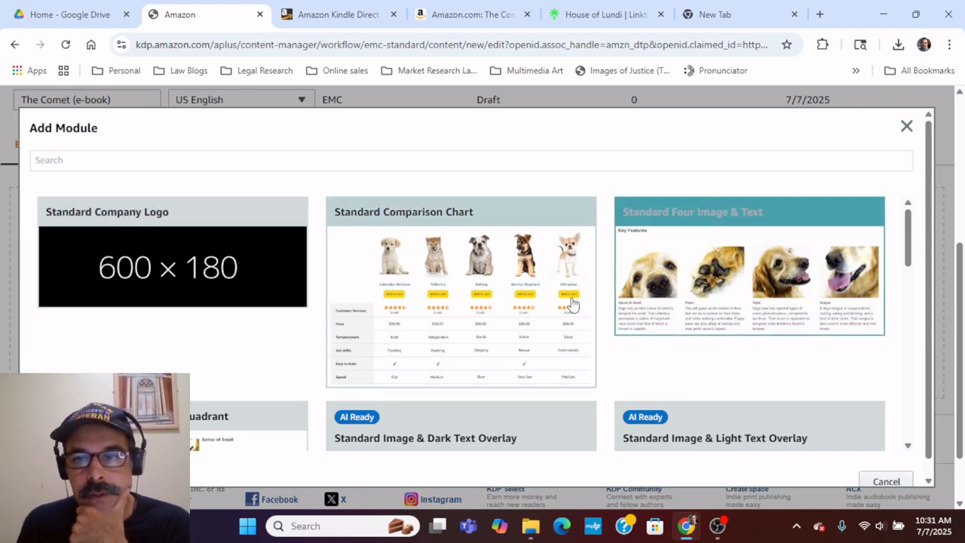
scroll(469, 320, "down", 3)
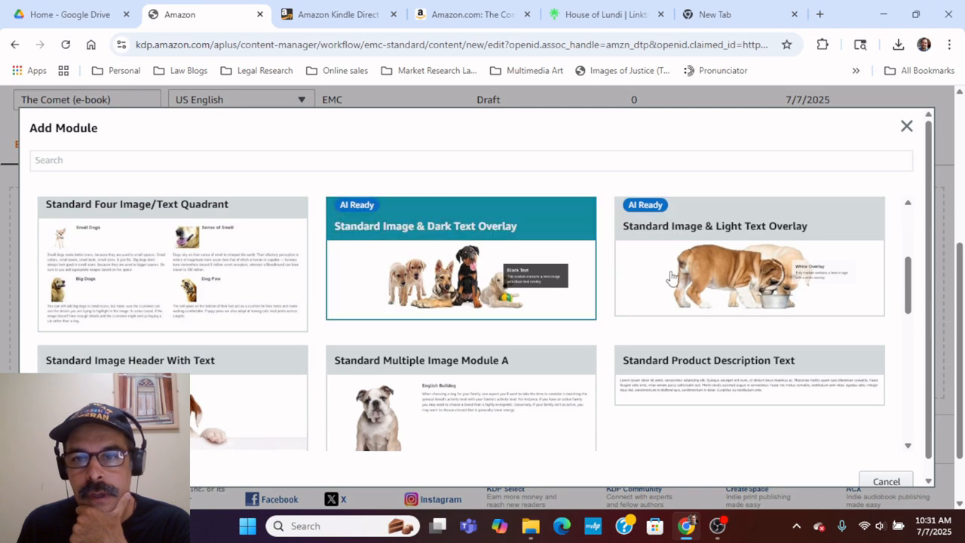
scroll(411, 280, "down", 3)
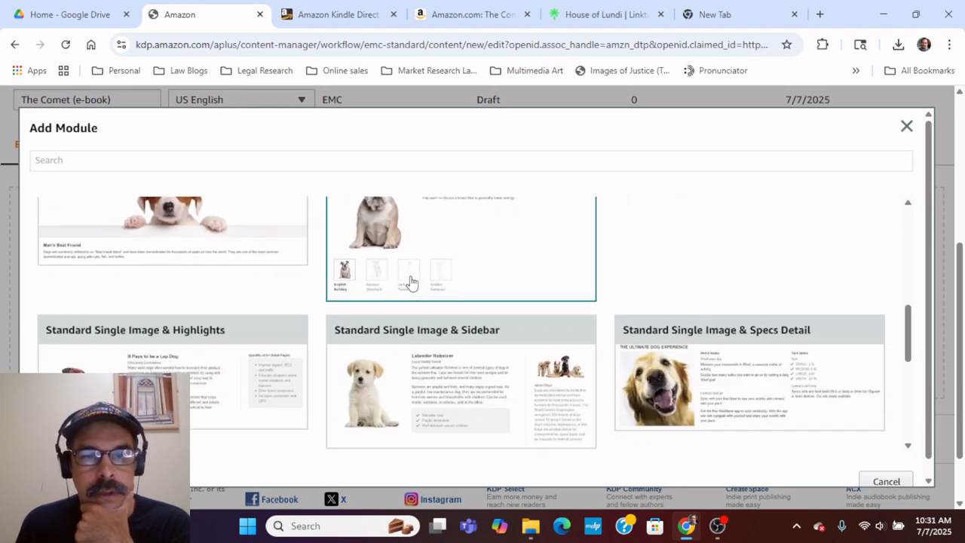
scroll(412, 280, "up", 4)
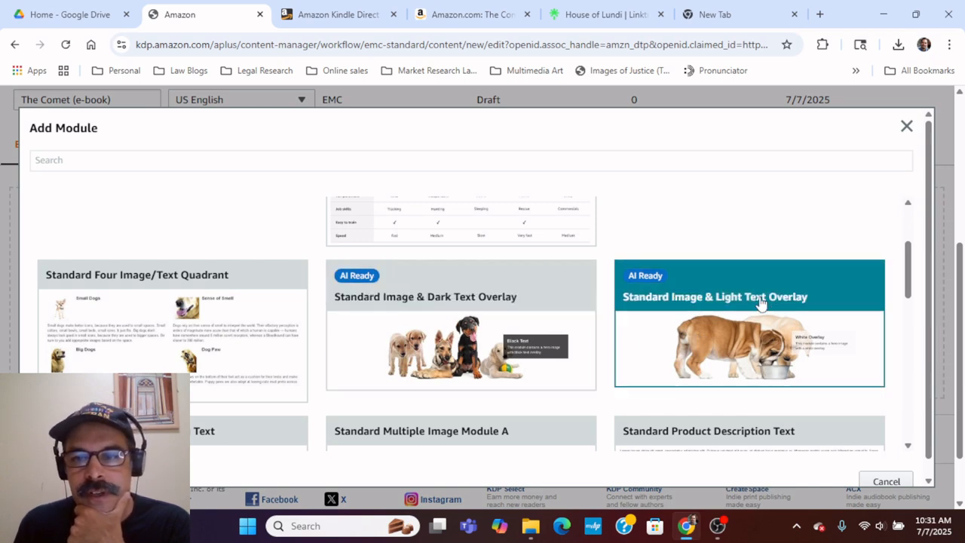
scroll(747, 362, "down", 5)
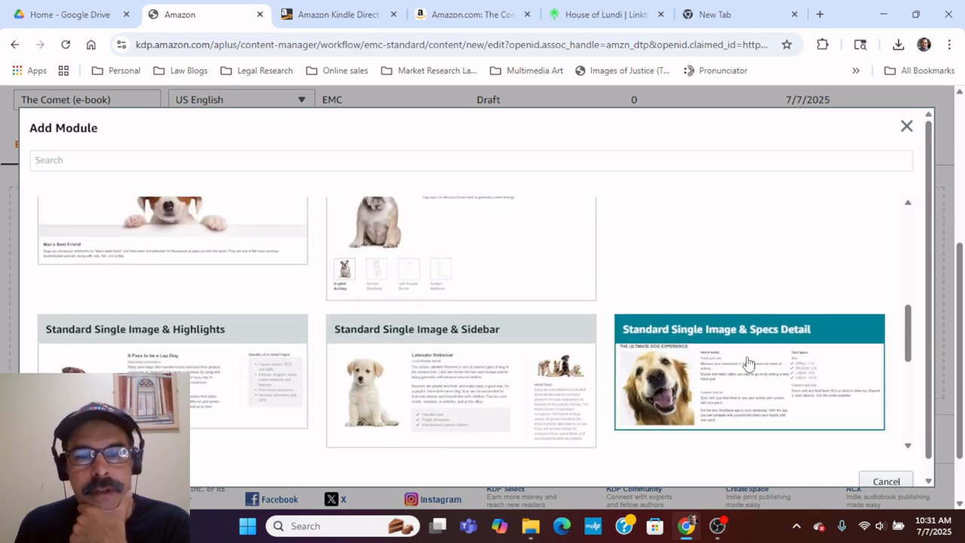
scroll(746, 362, "down", 5)
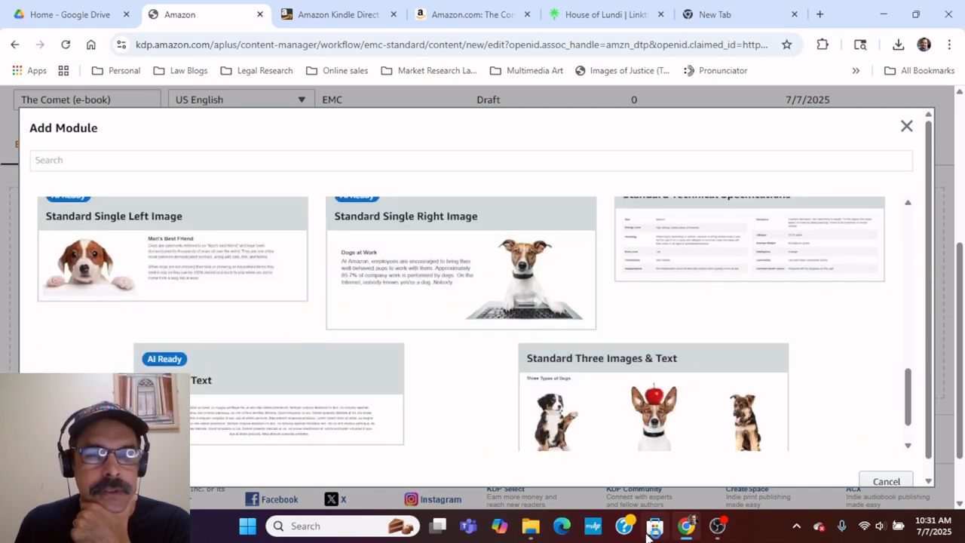
scroll(452, 377, "down", 1)
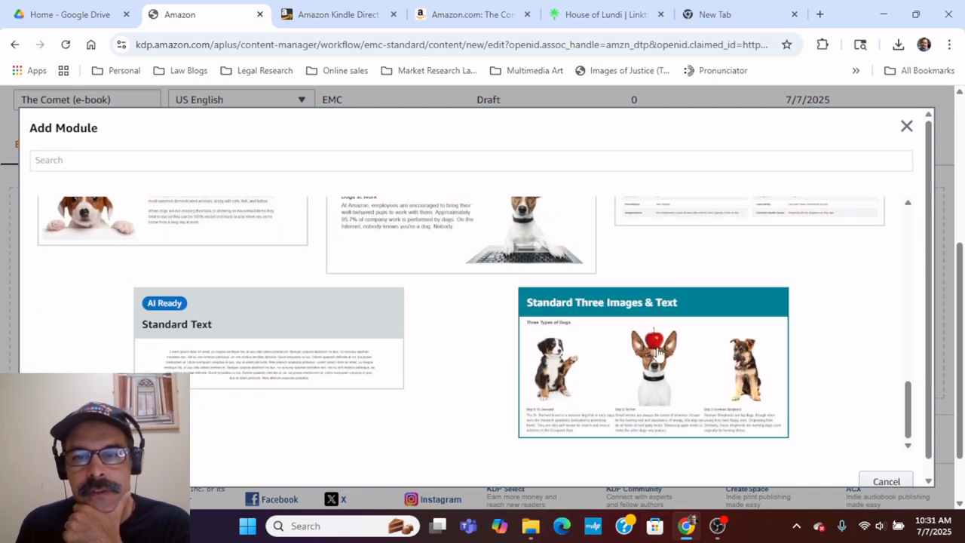
scroll(480, 377, "up", 5)
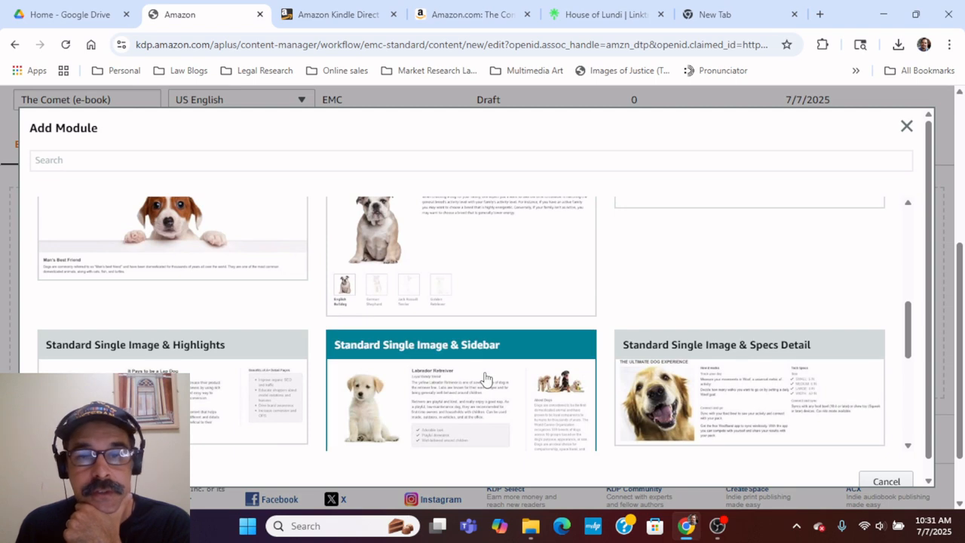
scroll(484, 377, "up", 3)
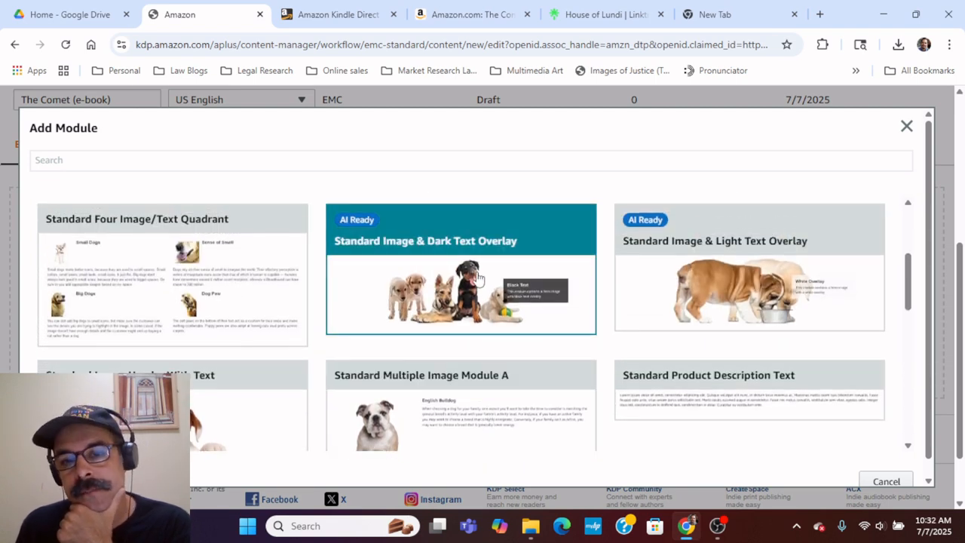
left_click(697, 291)
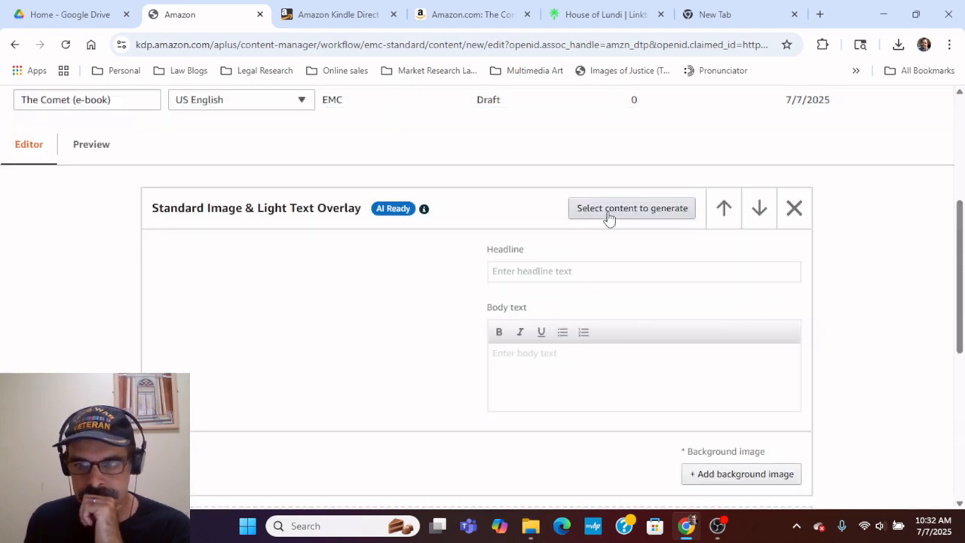
- Begin adding the module's background image and open the file chooser for uploading an image to Creative Assets
scroll(588, 345, "down", 3)
left_click(743, 268)
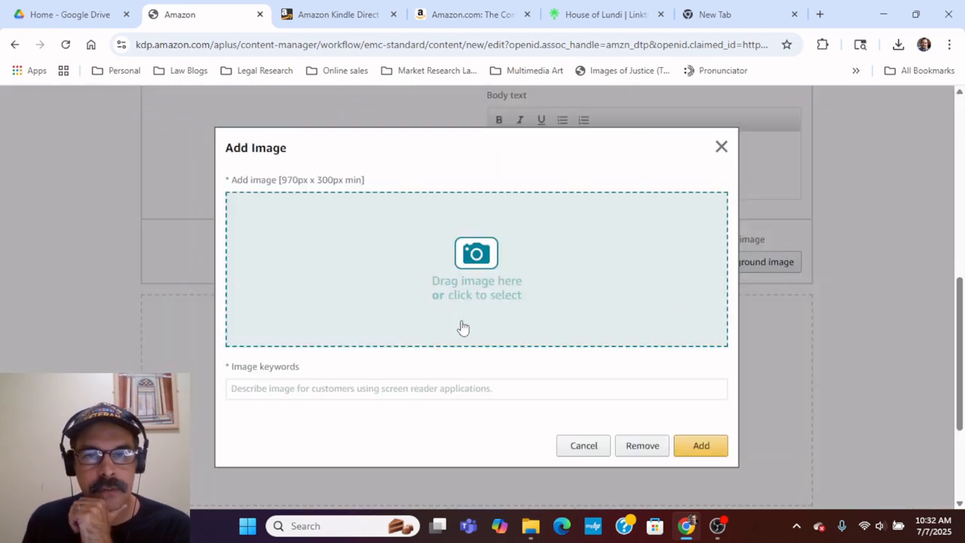
left_click(435, 295)
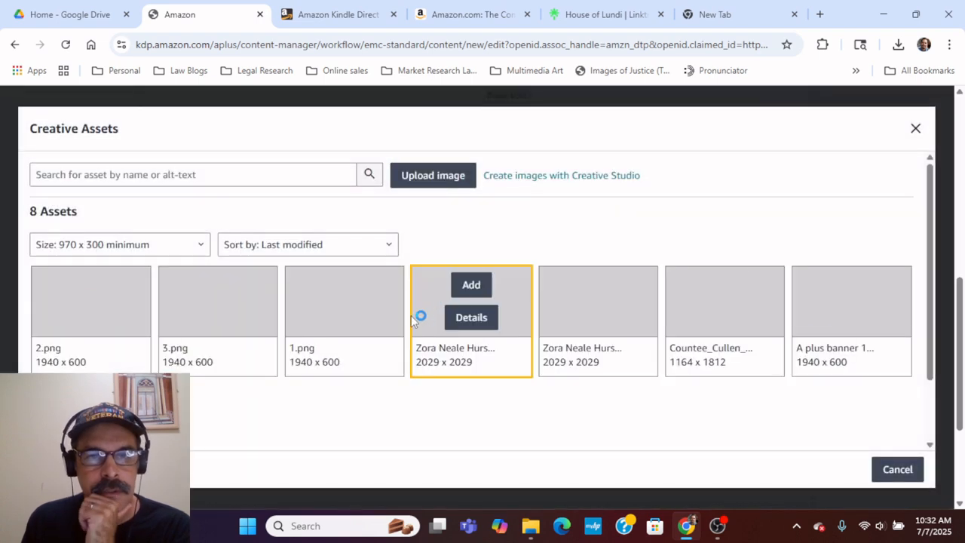
left_click(434, 181)
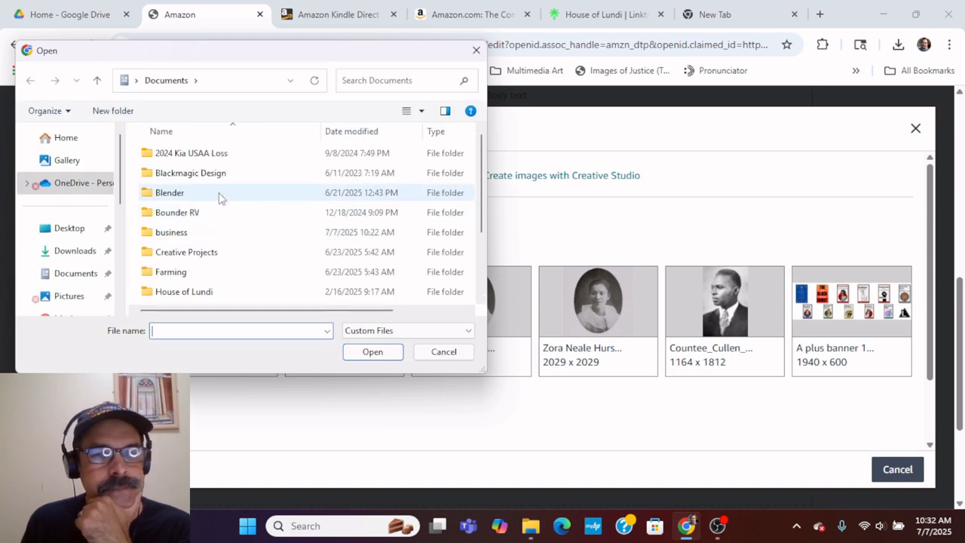
- Upload the image comet 01b from Documents > PD Books > WEB Du Bois > The Comet > Final Images
scroll(199, 260, "down", 2)
double_click(181, 236)
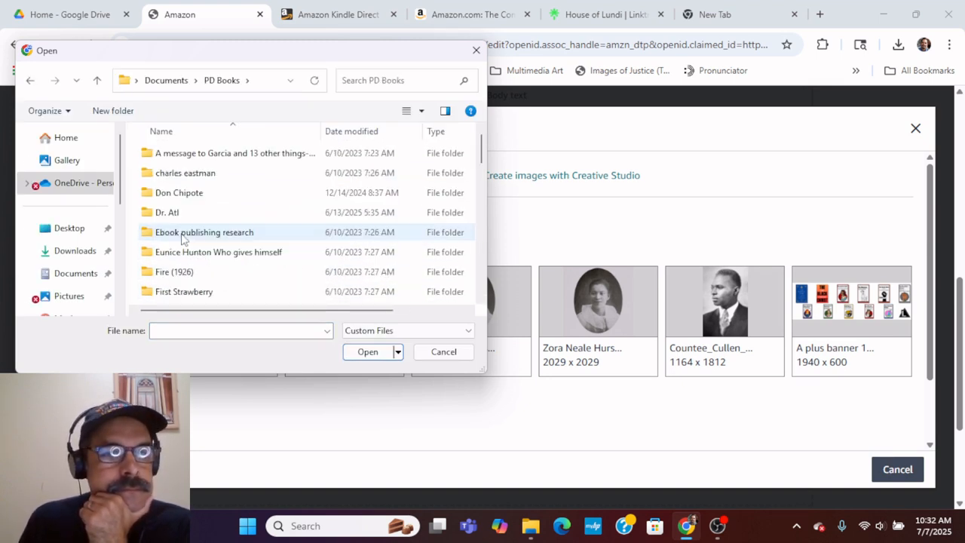
scroll(239, 236, "down", 10)
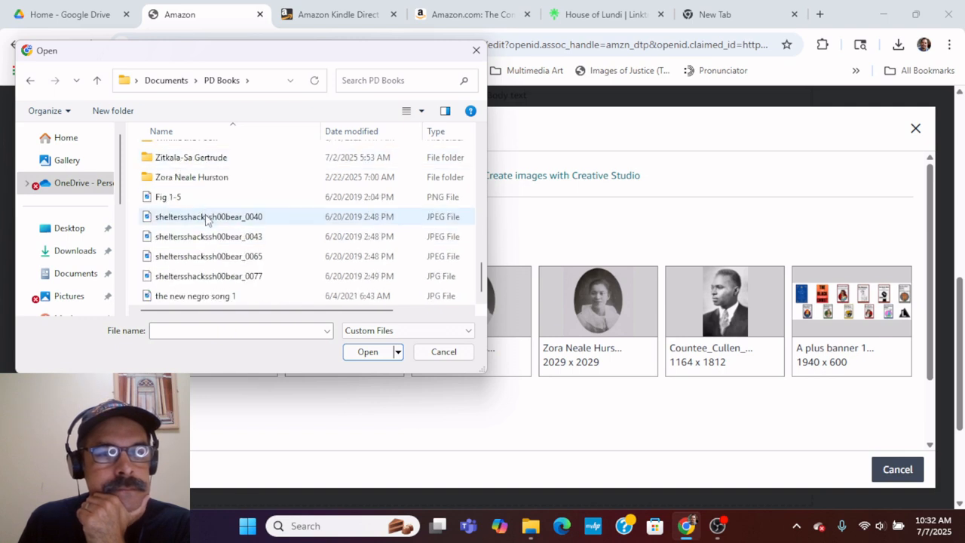
scroll(198, 189, "up", 1)
double_click(196, 173)
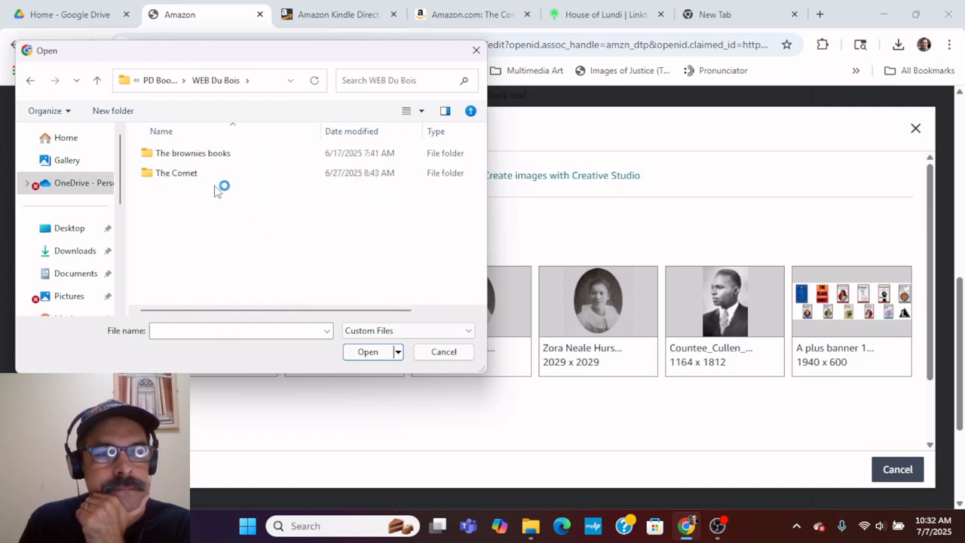
double_click(209, 177)
left_click(211, 215)
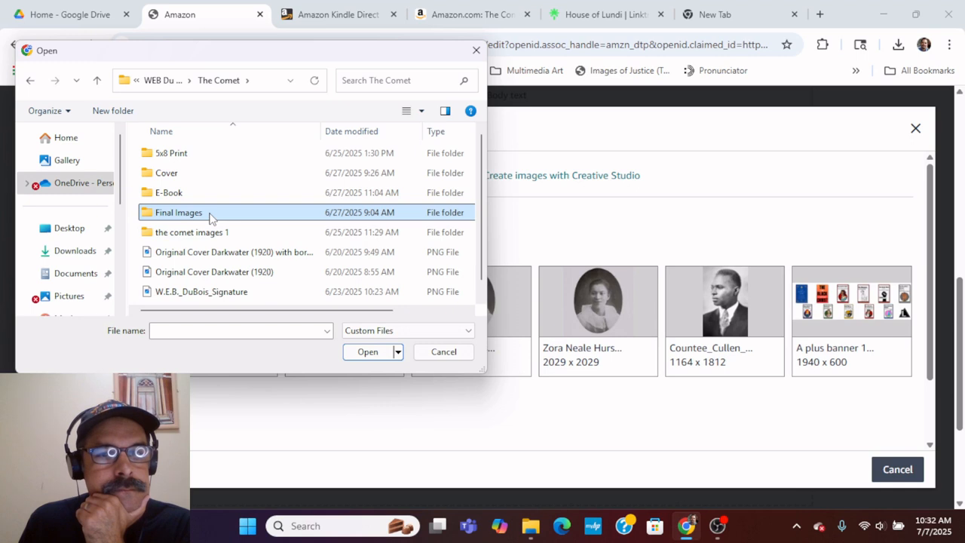
double_click(210, 217)
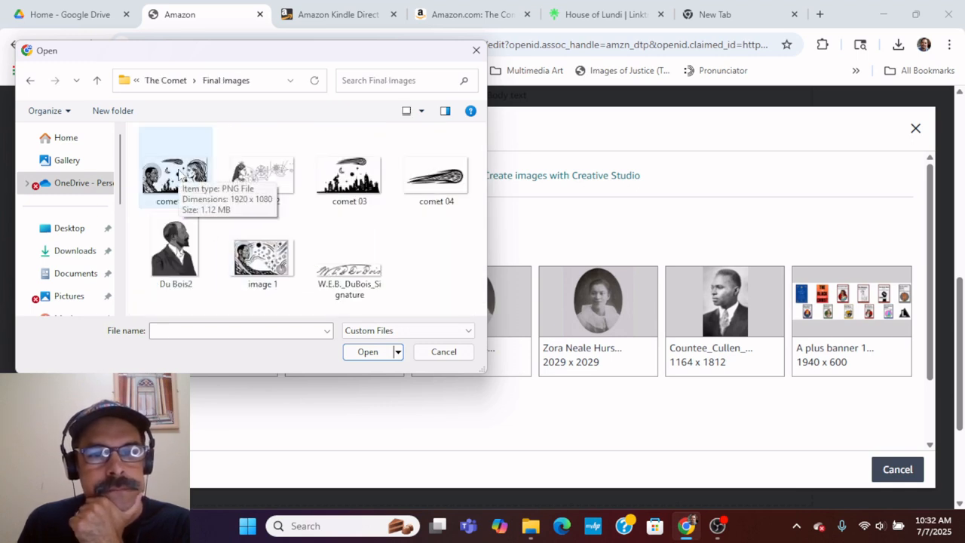
left_click(185, 174)
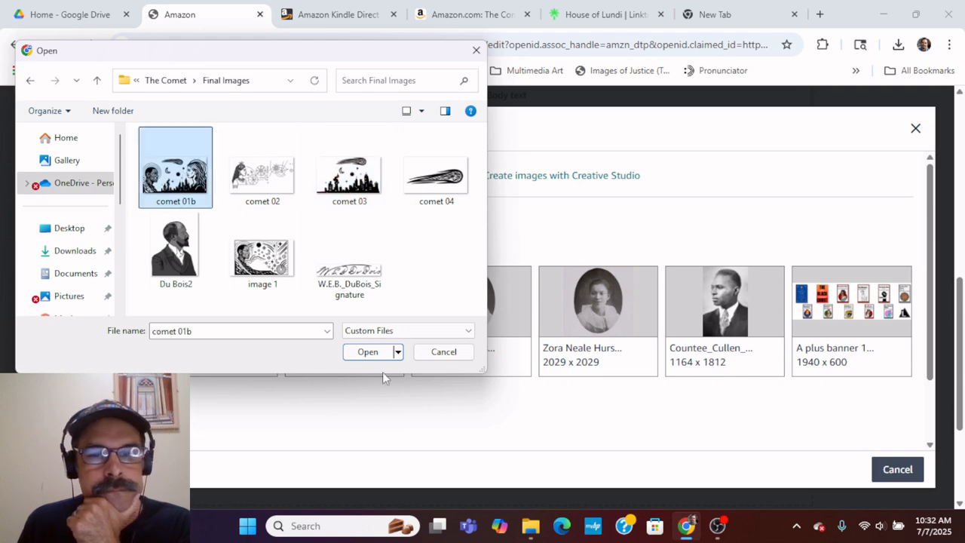
left_click(370, 352)
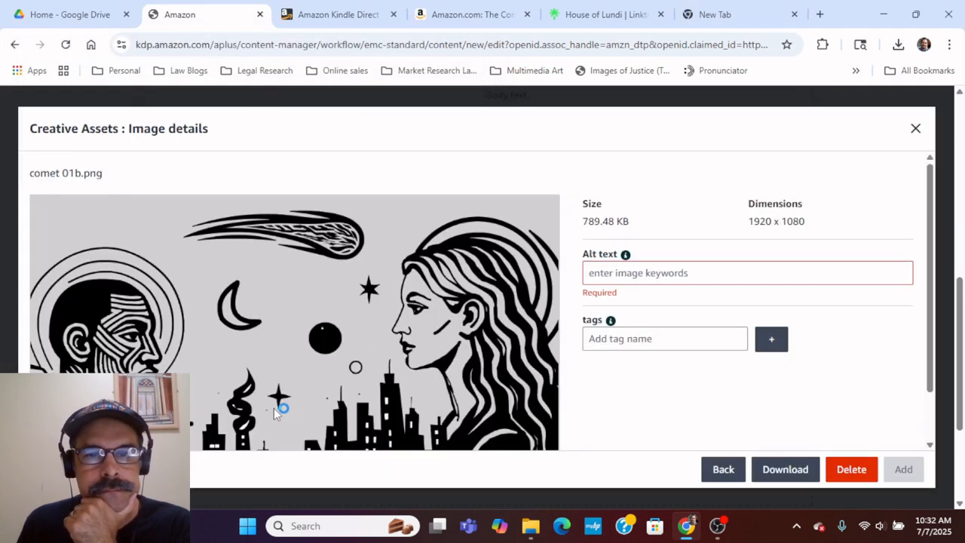
- Give the uploaded image the alt text "illustration comet over city with male and female" and add it to the background image dialog
scroll(379, 347, "down", 1)
scroll(379, 347, "up", 1)
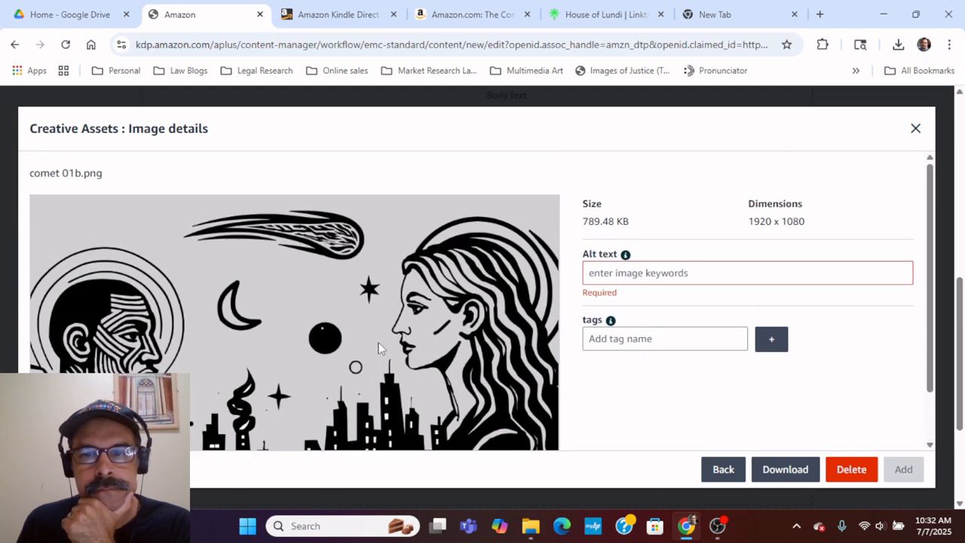
left_click(616, 278)
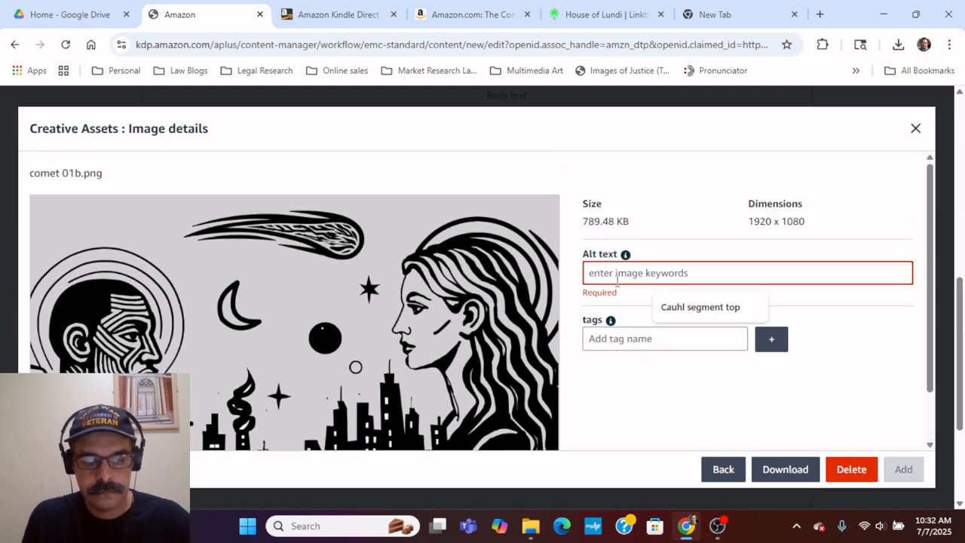
type("i")
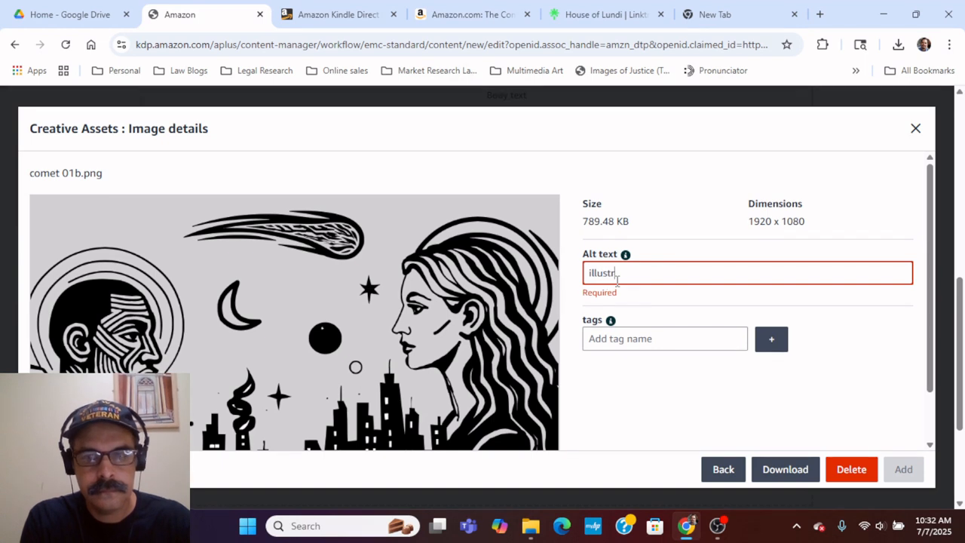
key("BackSpace")
type("i")
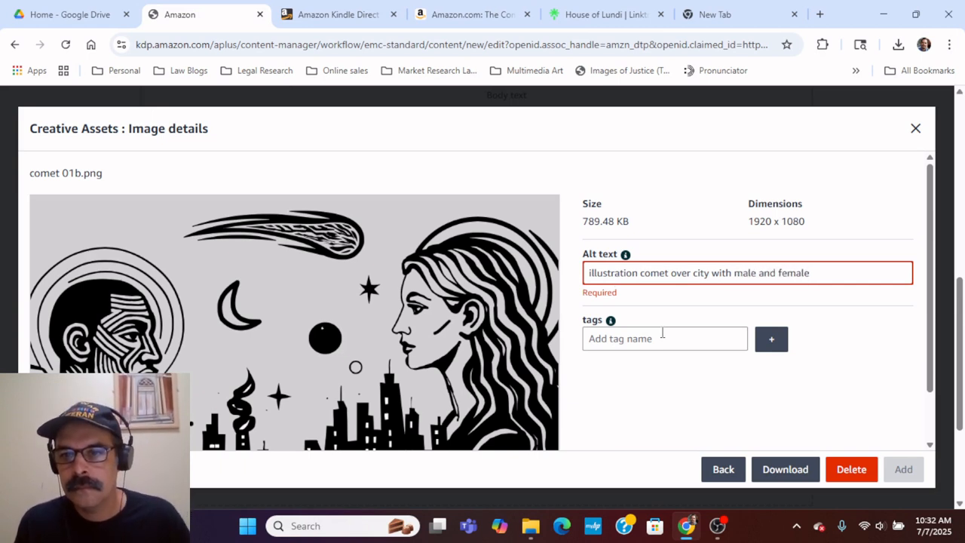
scroll(686, 414, "down", 1)
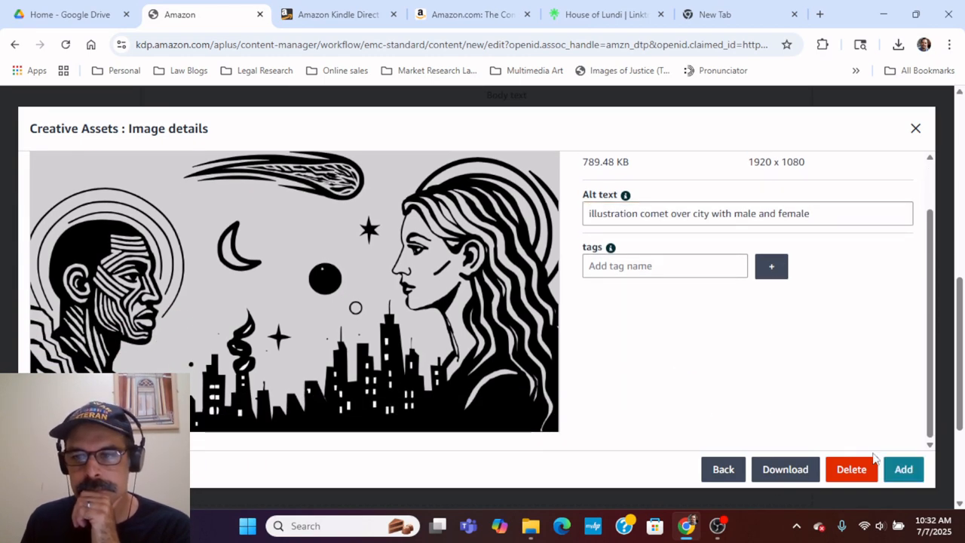
left_click(908, 468)
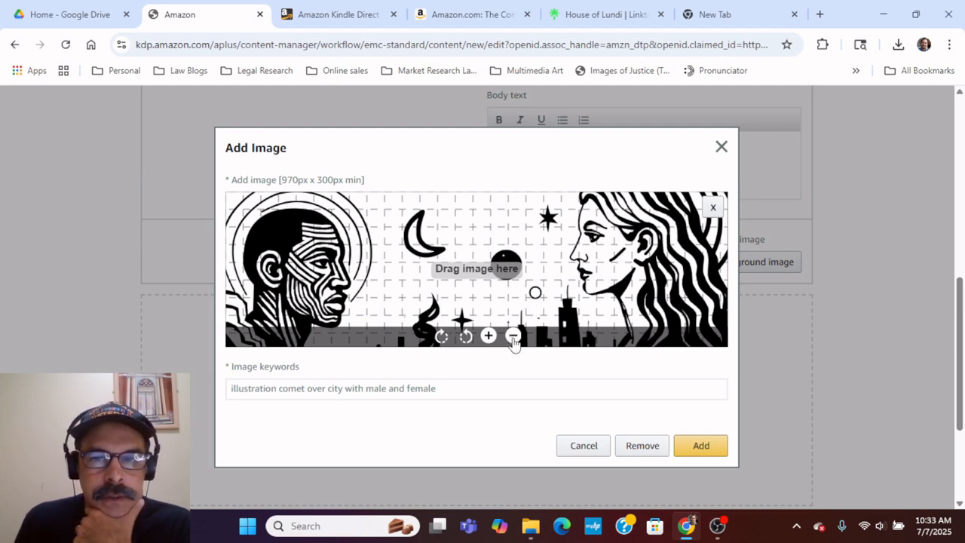
- Try repositioning the comet illustration within the crop frame to fit the comet and both figures
left_click_drag(605, 286, 601, 307)
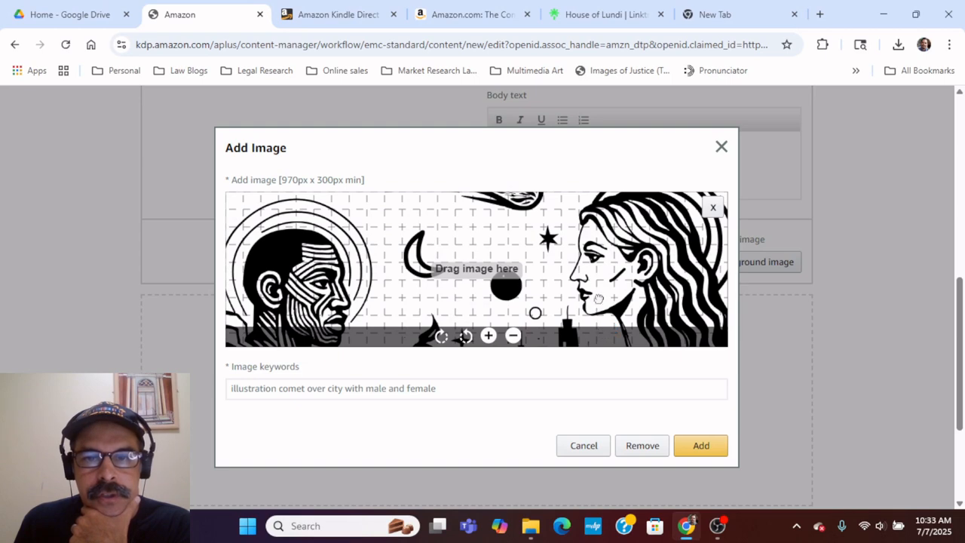
left_click_drag(601, 272, 607, 231)
mouse_move(594, 301)
left_mouse_down()
mouse_move(613, 243)
mouse_move(630, 359)
left_mouse_up()
left_click_drag(611, 278, 567, 230)
left_click_drag(276, 225, 308, 352)
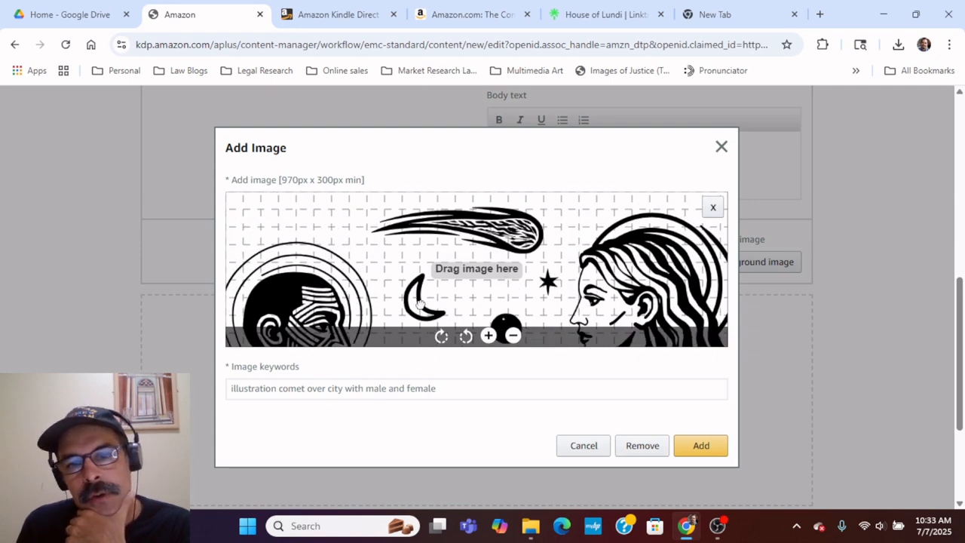
left_click_drag(471, 273, 487, 223)
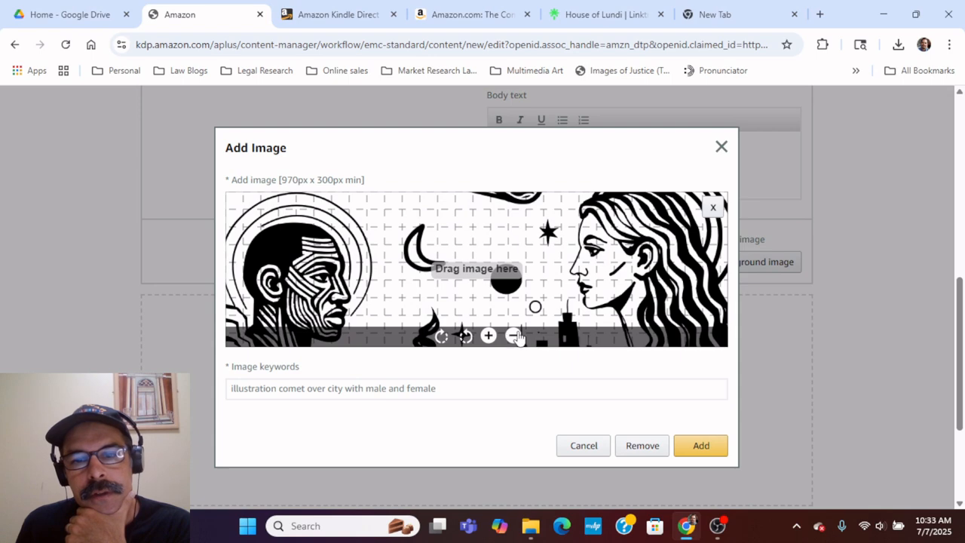
- Try enlarging and shrinking the illustration in the crop frame, and close the Add Image dialog without adding it
left_click(488, 335)
left_click(488, 335)
left_click(488, 335)
left_click(488, 336)
left_click(513, 337)
left_click(512, 336)
left_click(513, 336)
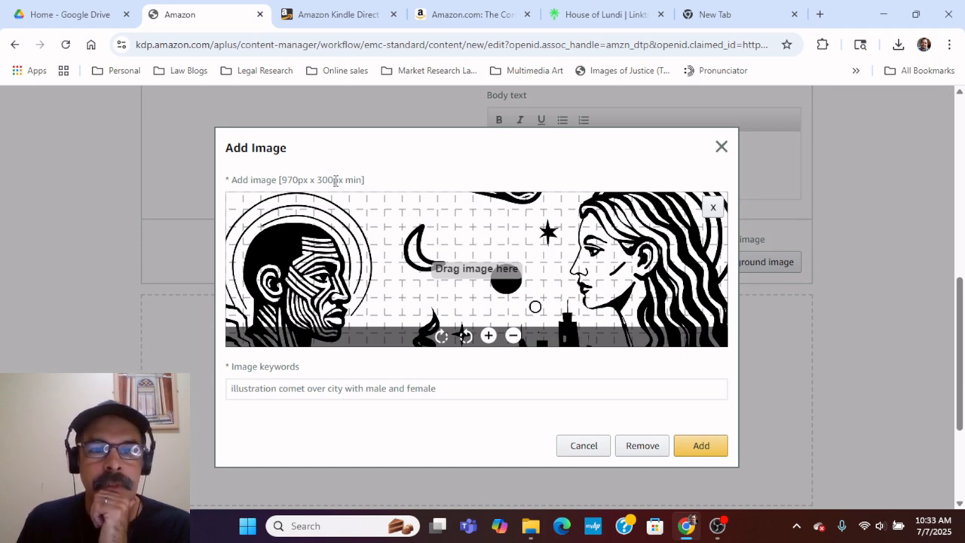
left_click(720, 149)
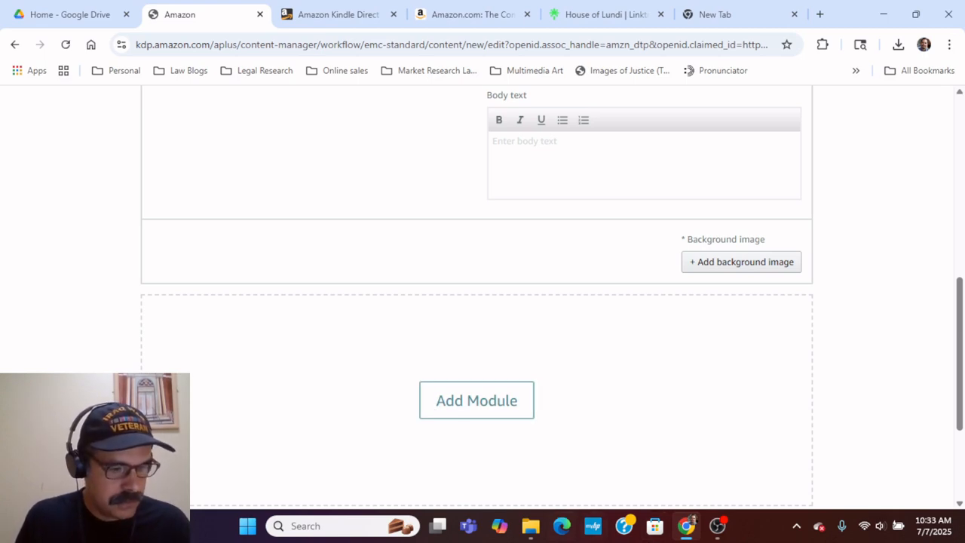
- Switch to File Explorer and open the folder Documents > Creative Projects > Cauhl the Shadow Kingdom > A plus
left_click(529, 534)
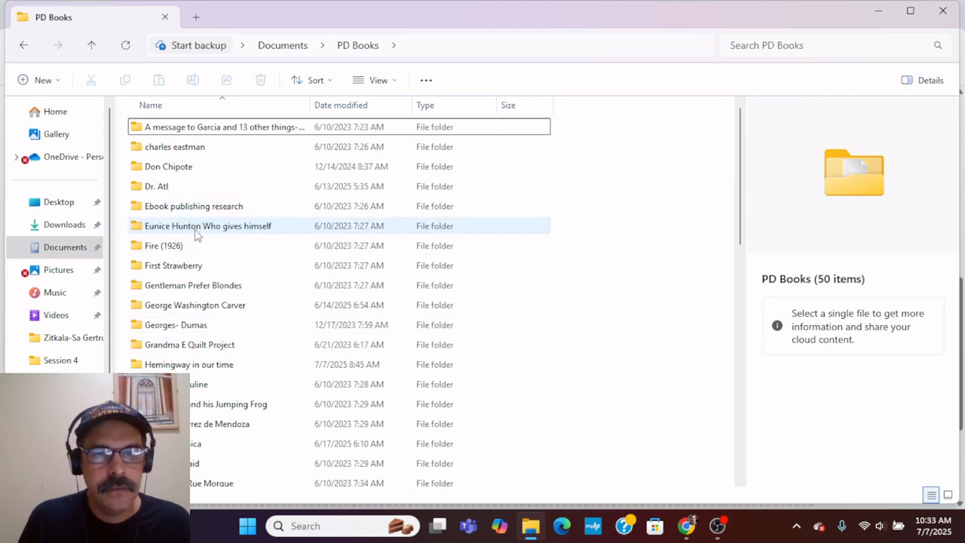
scroll(195, 231, "down", 2)
scroll(197, 226, "down", 3)
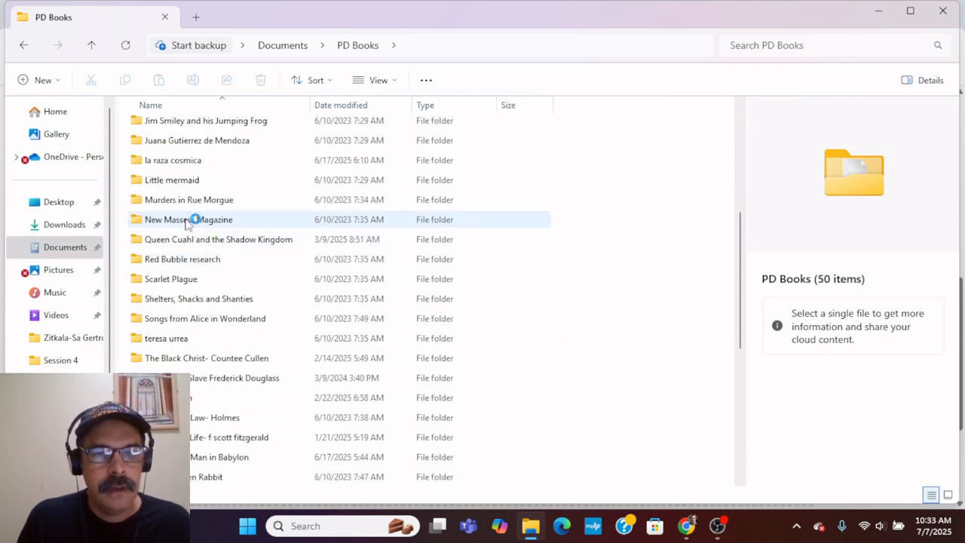
scroll(214, 277, "up", 3)
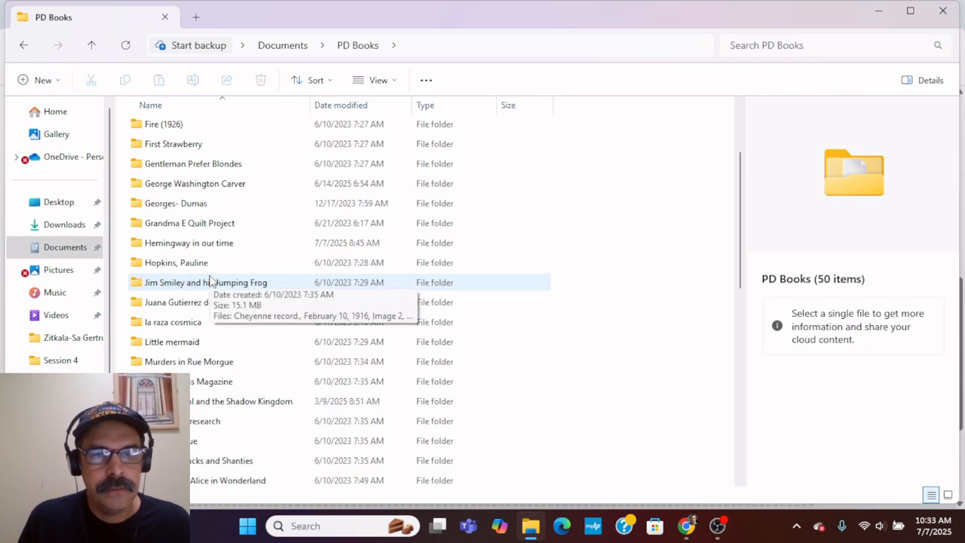
left_click(282, 46)
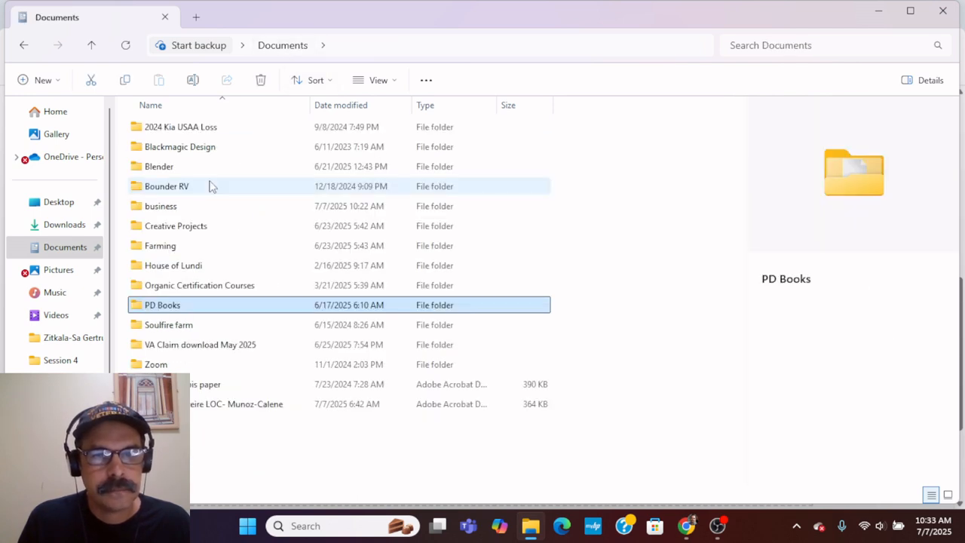
double_click(189, 227)
double_click(190, 149)
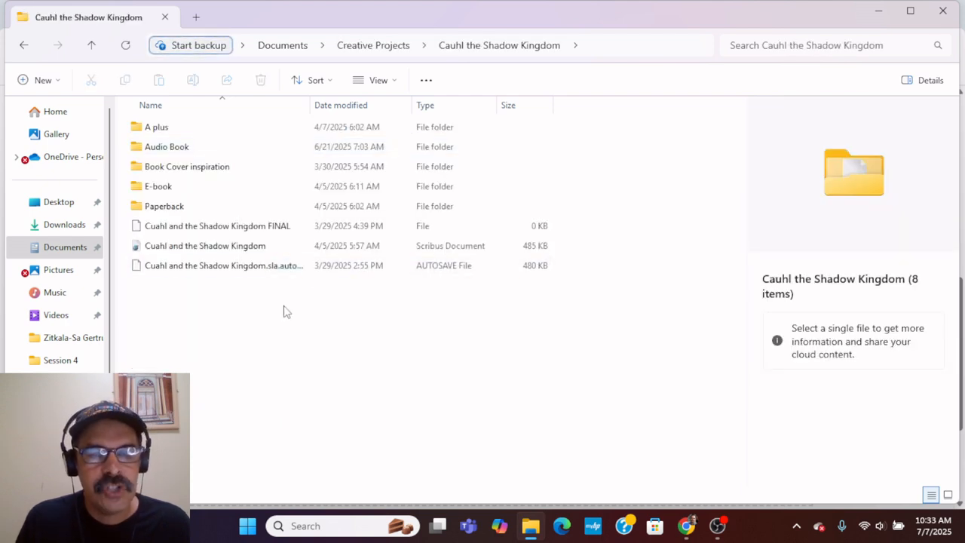
double_click(178, 125)
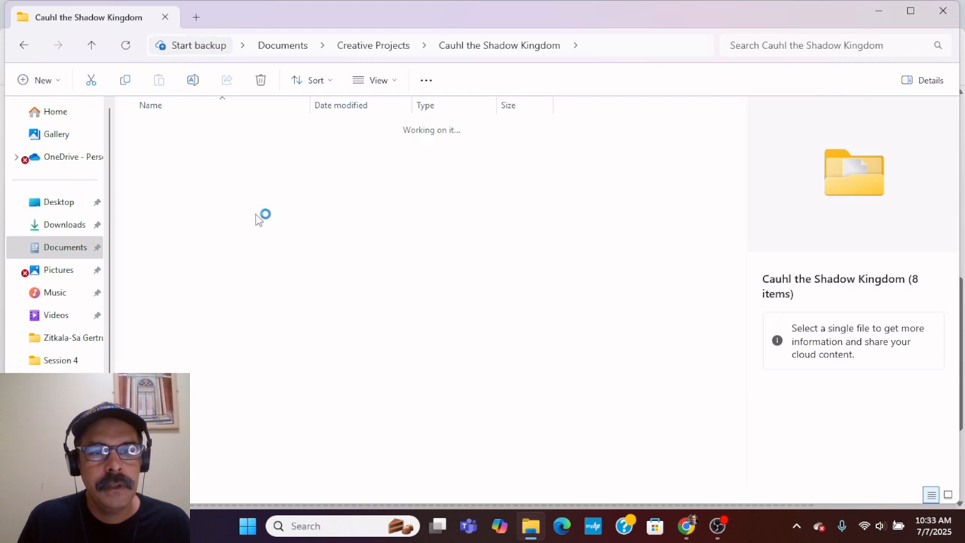
- Open image 1 from the A plus folder in GIMP and minimize the File Explorer window
left_click(169, 162)
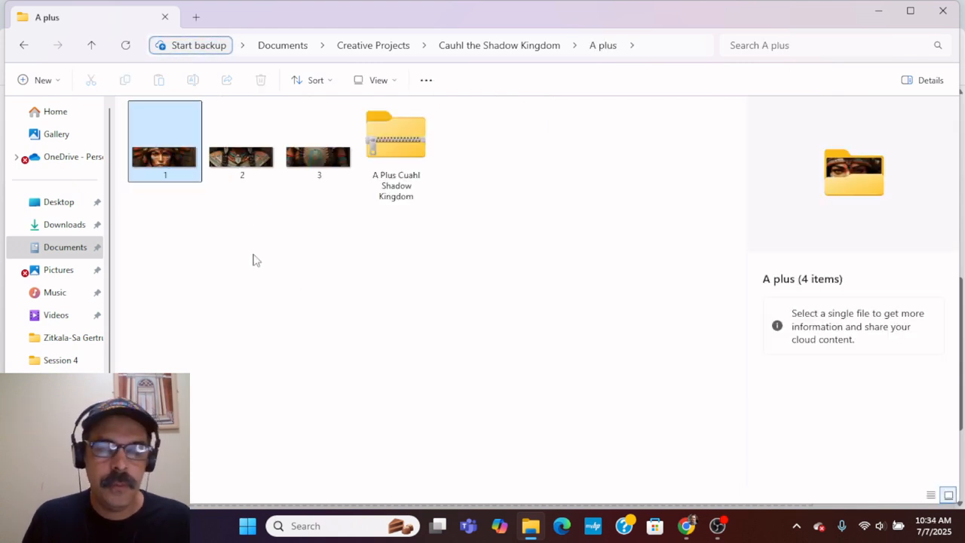
right_click(167, 162)
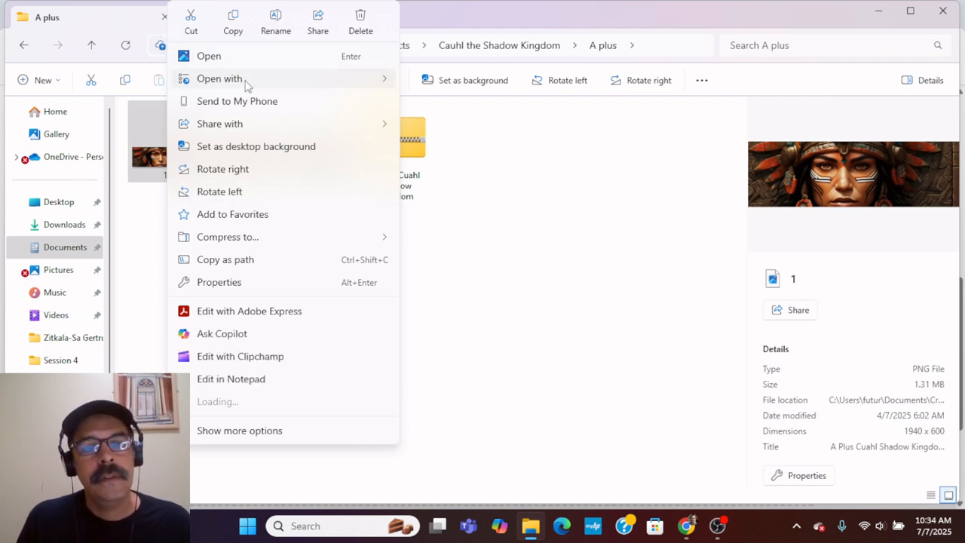
mouse_move(249, 83)
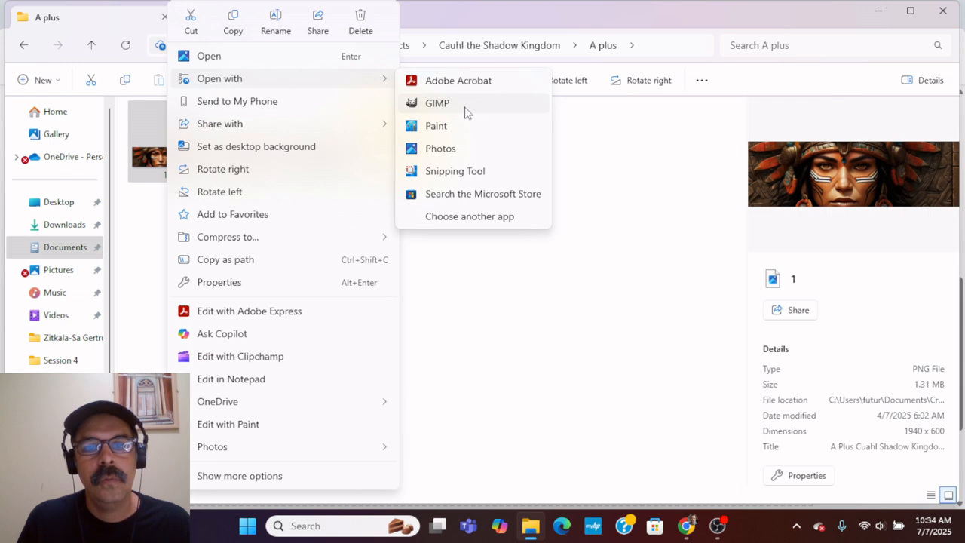
left_click(466, 111)
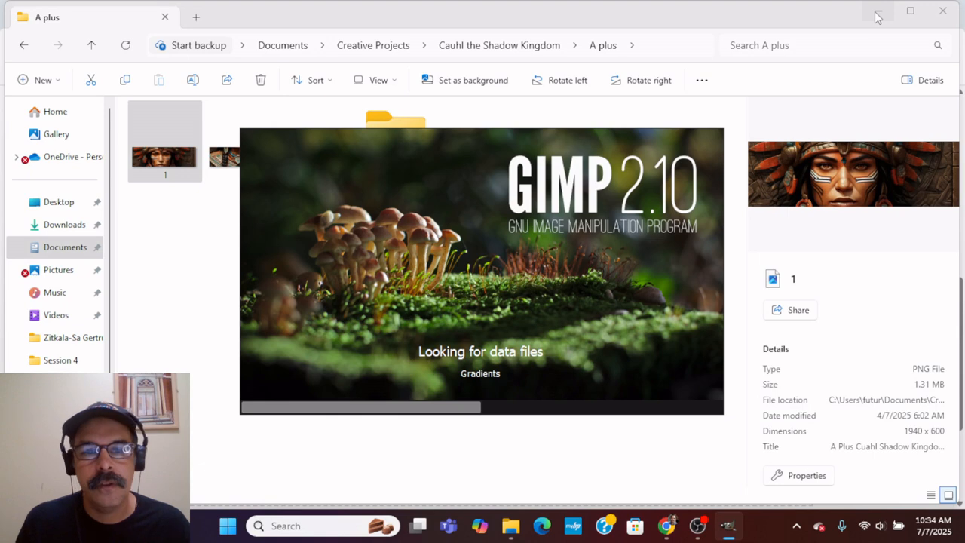
left_click(876, 16)
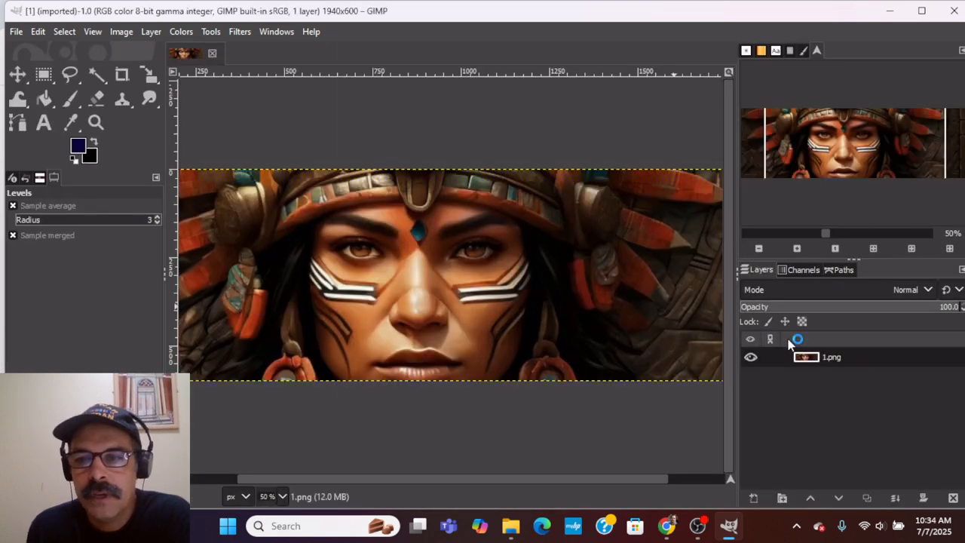
- Duplicate the 1.png layer and add a new transparent 1940 x 600 px layer above it
right_click(871, 366)
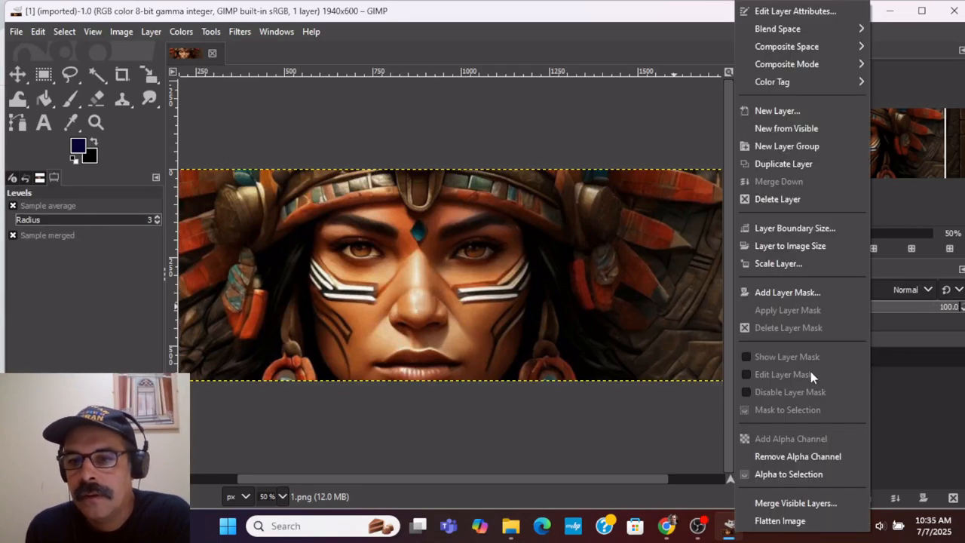
left_click(818, 163)
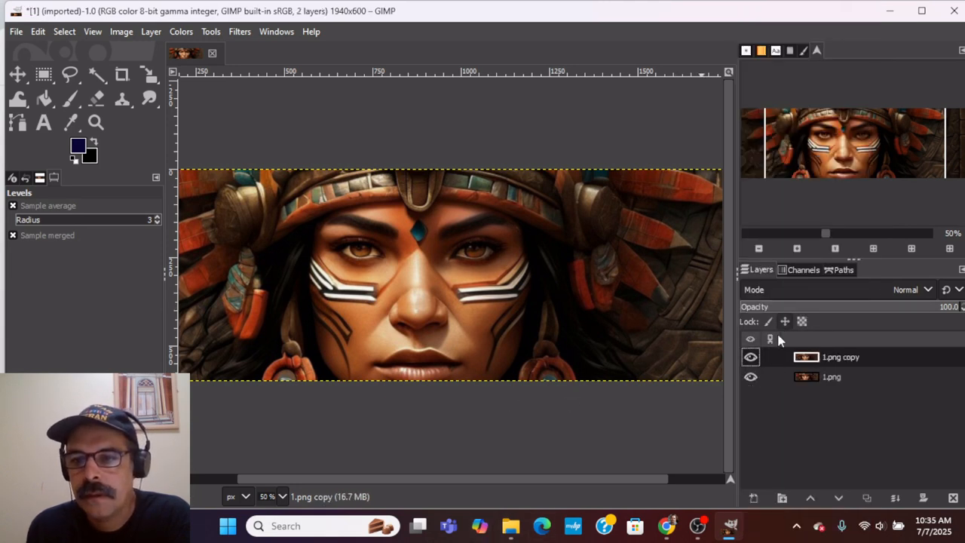
left_click(753, 498)
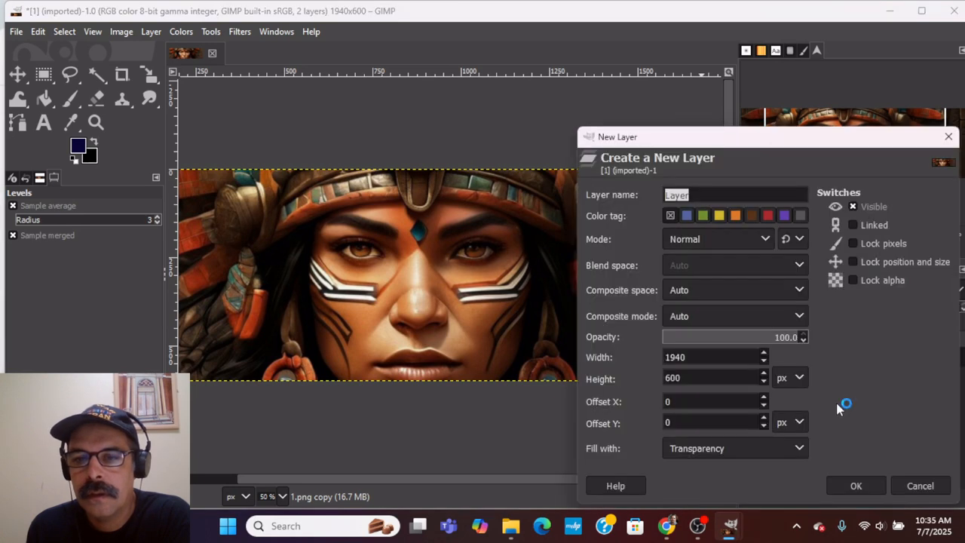
left_click(829, 491)
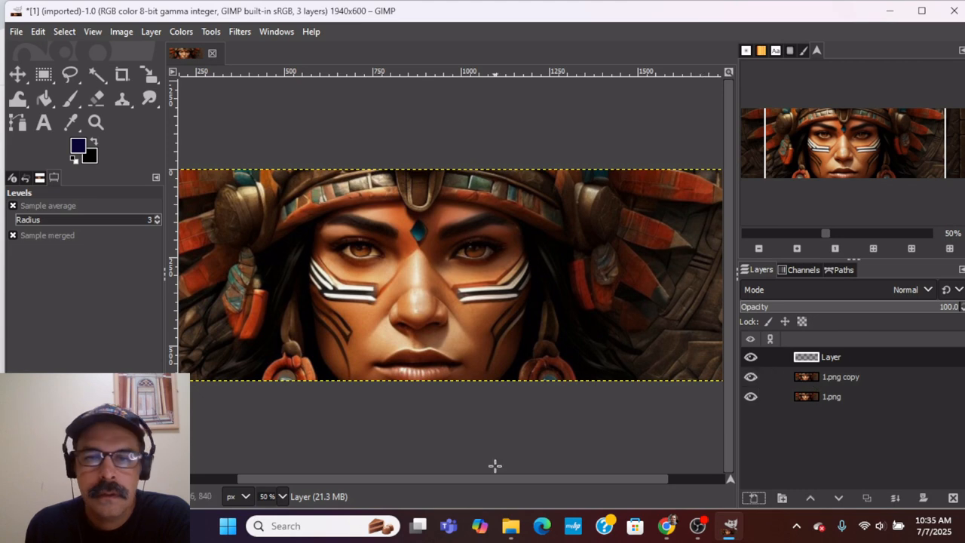
- Switch to File Explorer and open the folder Documents > PD Books > WEB Du Bois > The Comet > Final Images
mouse_move(515, 533)
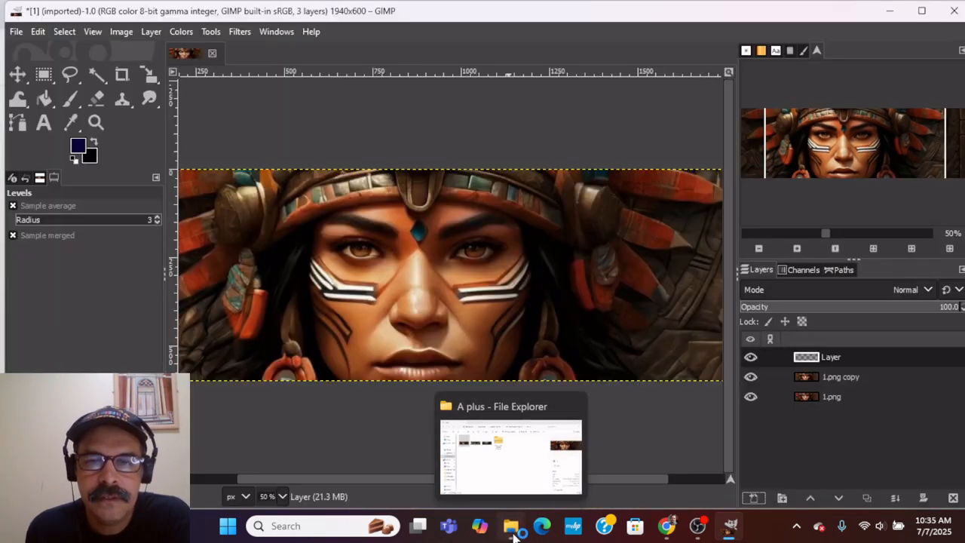
left_click(515, 526)
mouse_move(514, 532)
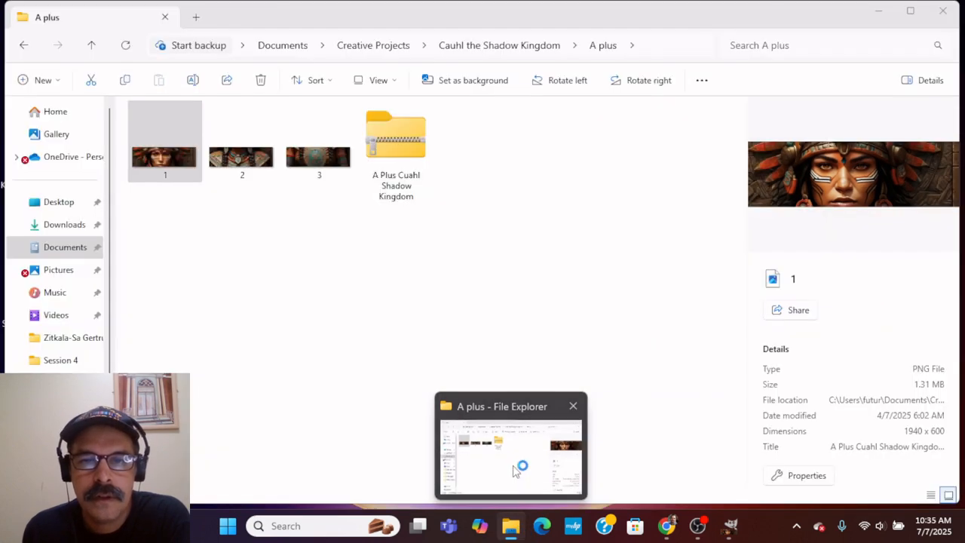
left_click(515, 471)
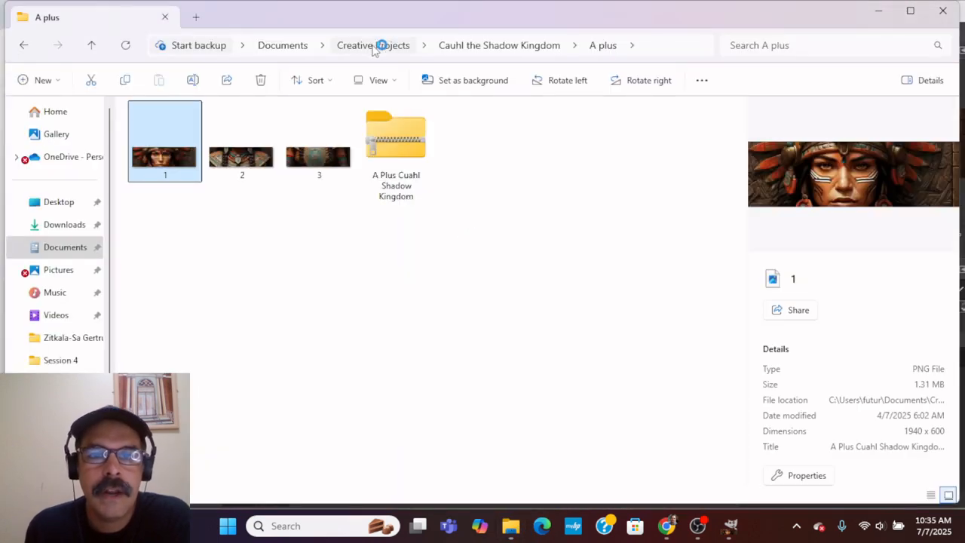
left_click(289, 47)
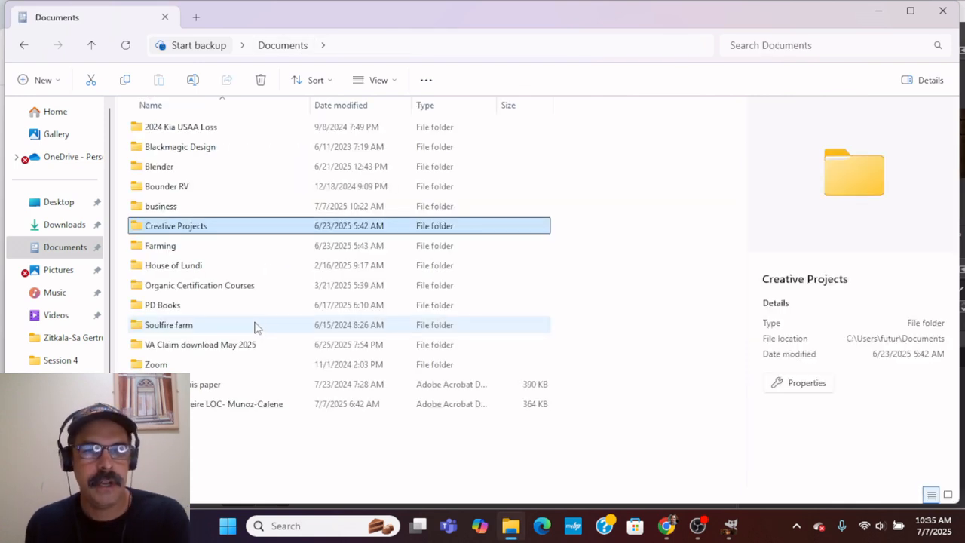
left_click(184, 309)
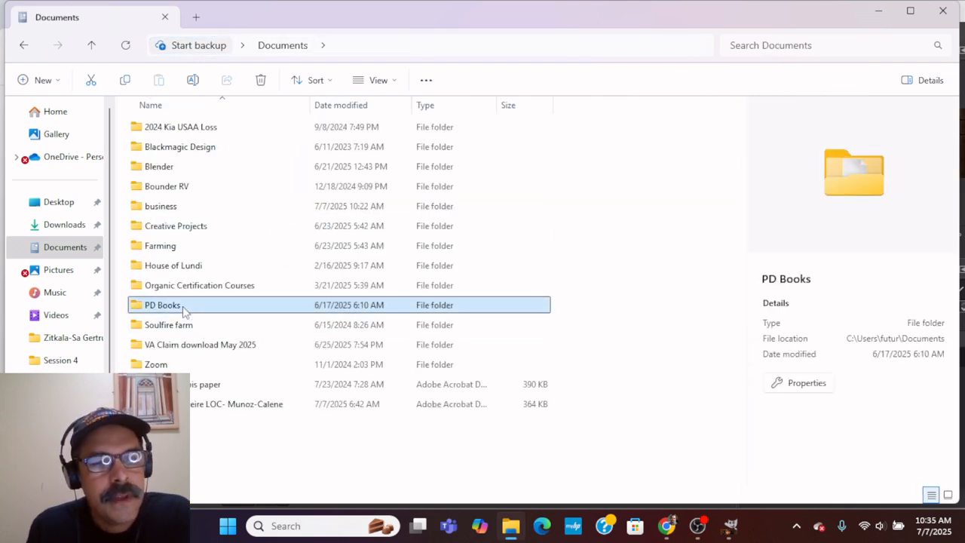
double_click(184, 310)
scroll(226, 309, "down", 6)
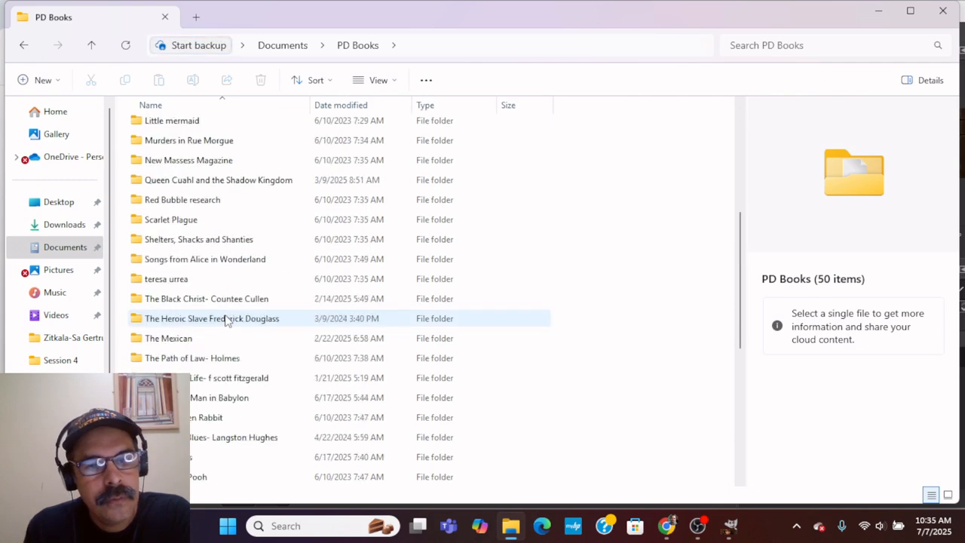
scroll(226, 320, "down", 3)
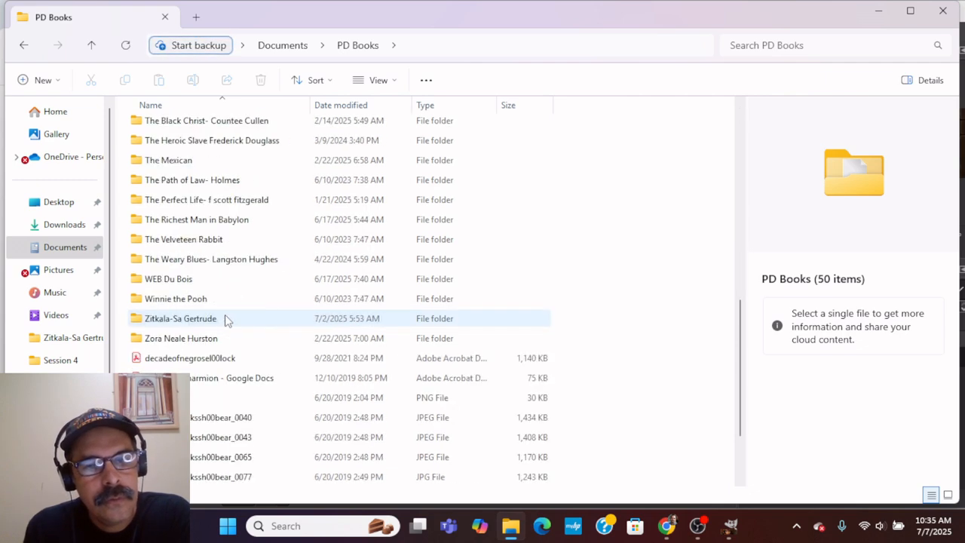
double_click(181, 281)
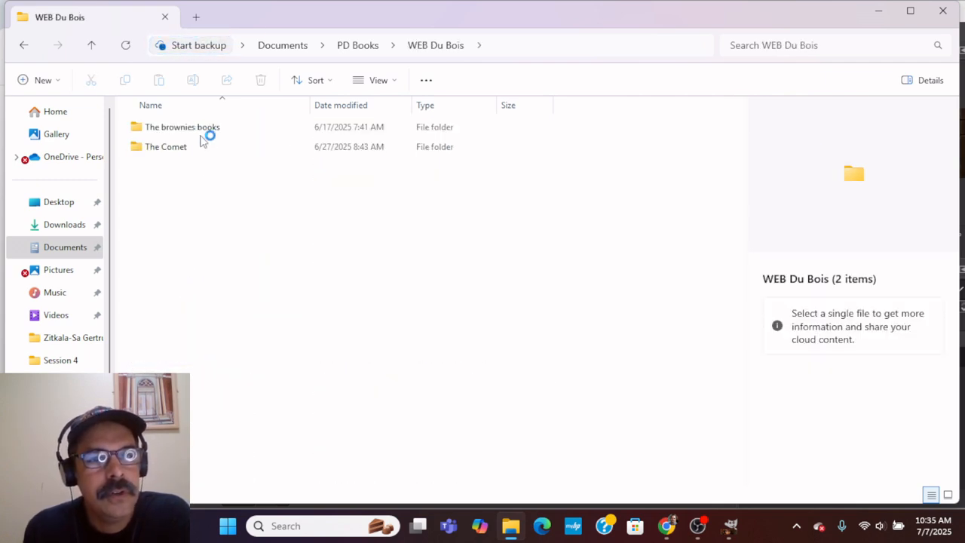
double_click(203, 147)
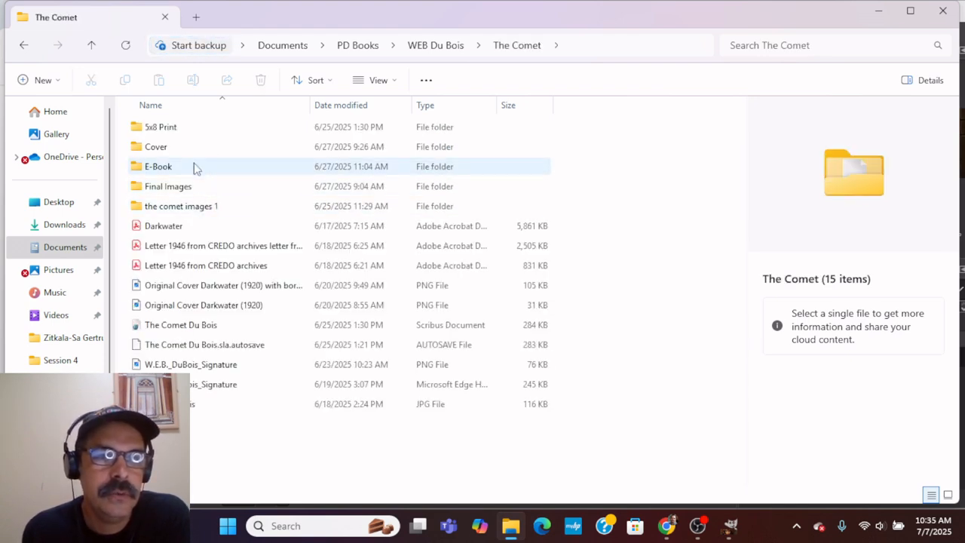
double_click(198, 188)
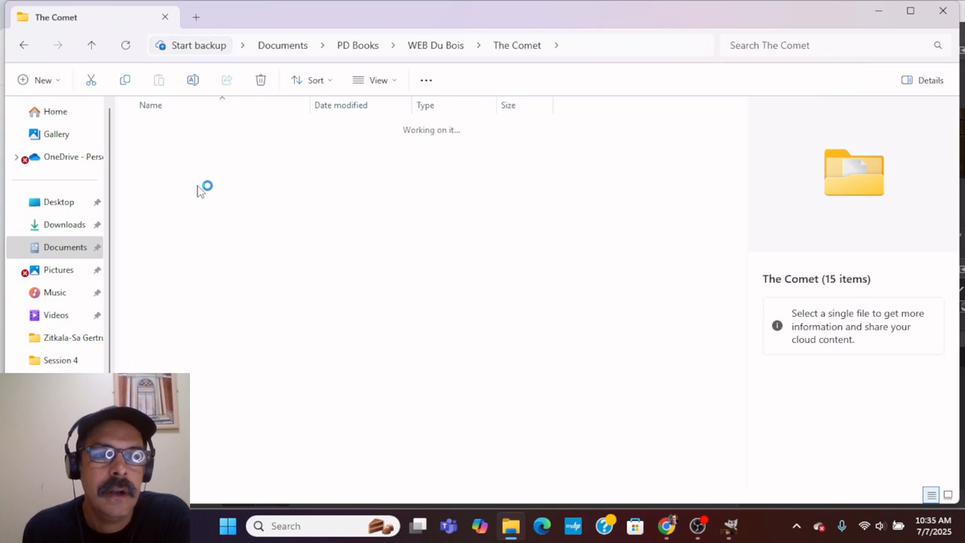
- Bring the comet 01b image into the open GIMP composition as a layer, and hide the 1.png copy and 1.png layers
left_click_drag(394, 19, 639, 330)
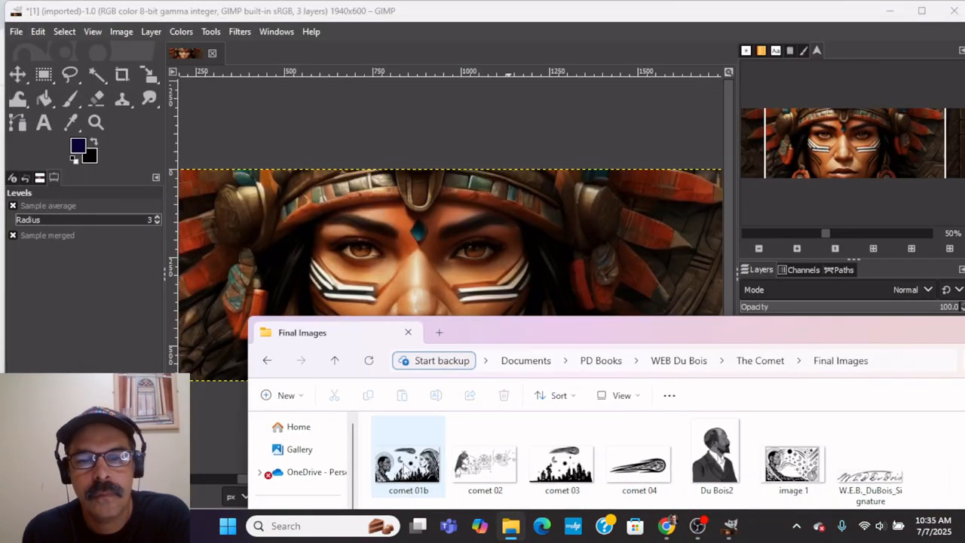
left_click(404, 469)
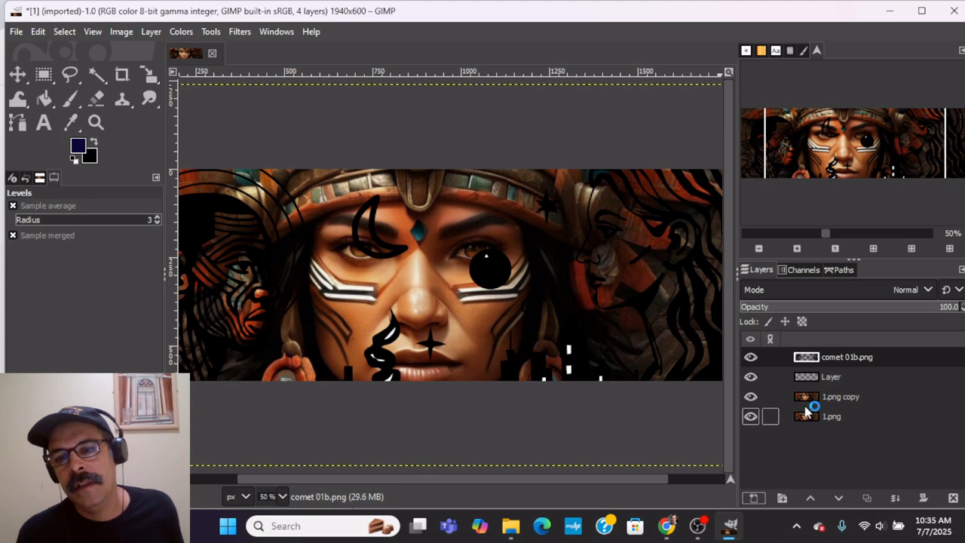
left_click(749, 396)
left_click(749, 418)
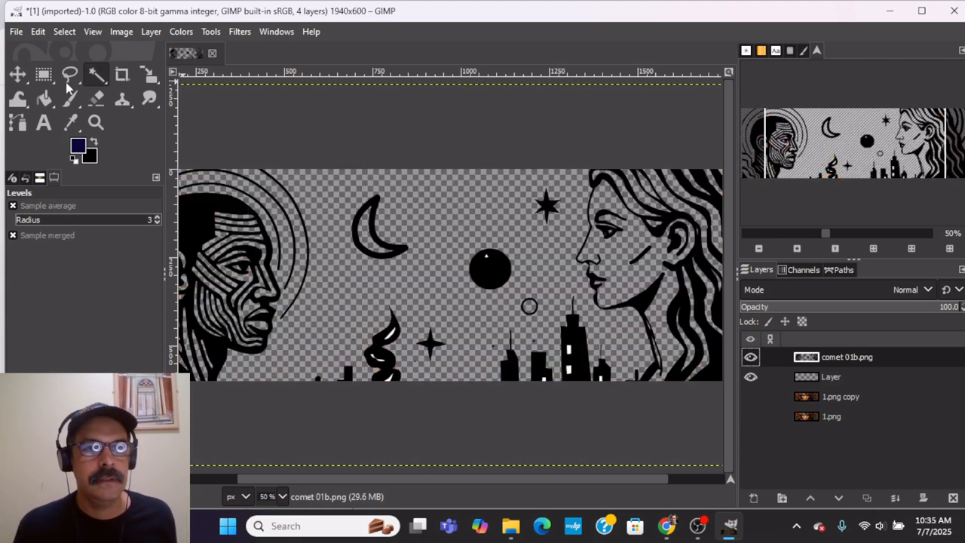
- Start scaling the comet 01b.png layer down proportionally to about 1050 x 591 px, placing it within the banner canvas
left_click(121, 73)
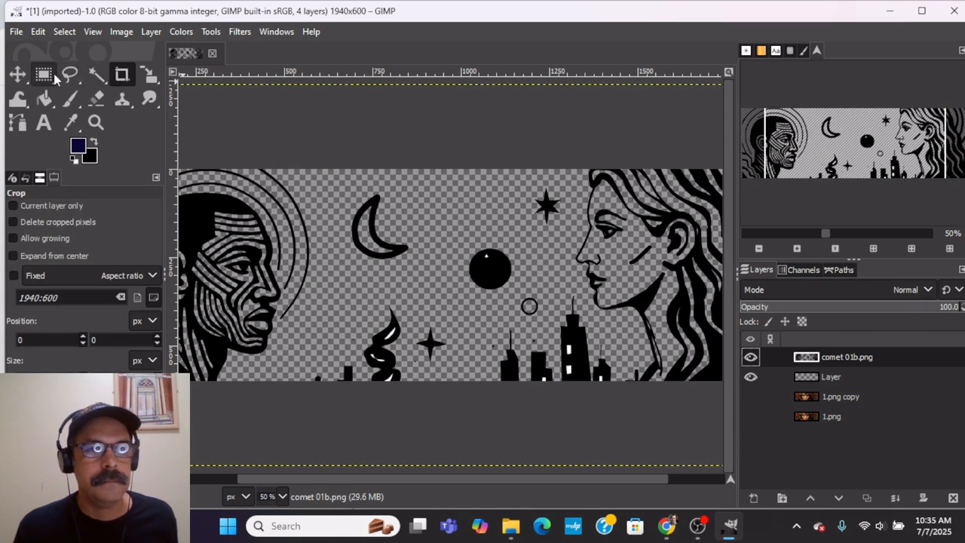
left_click(43, 74)
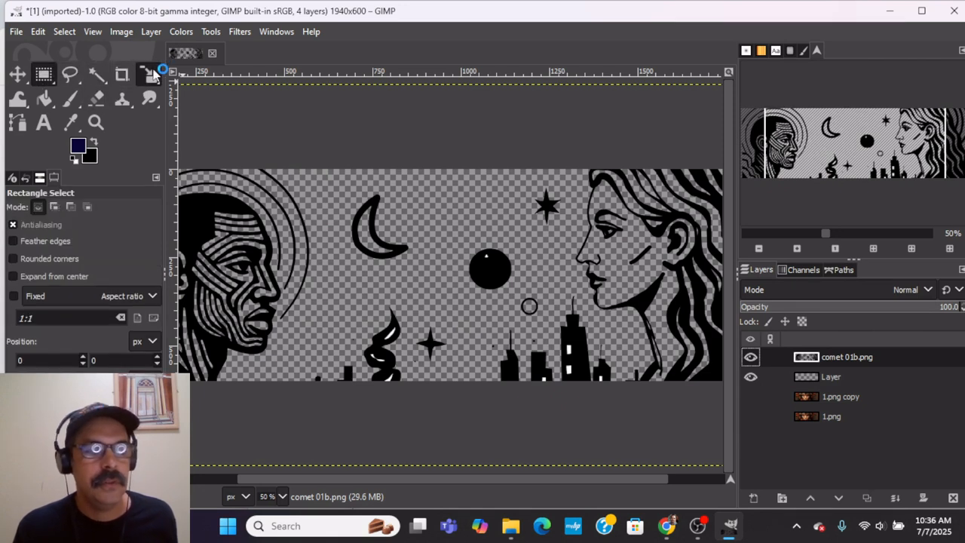
left_click(149, 74)
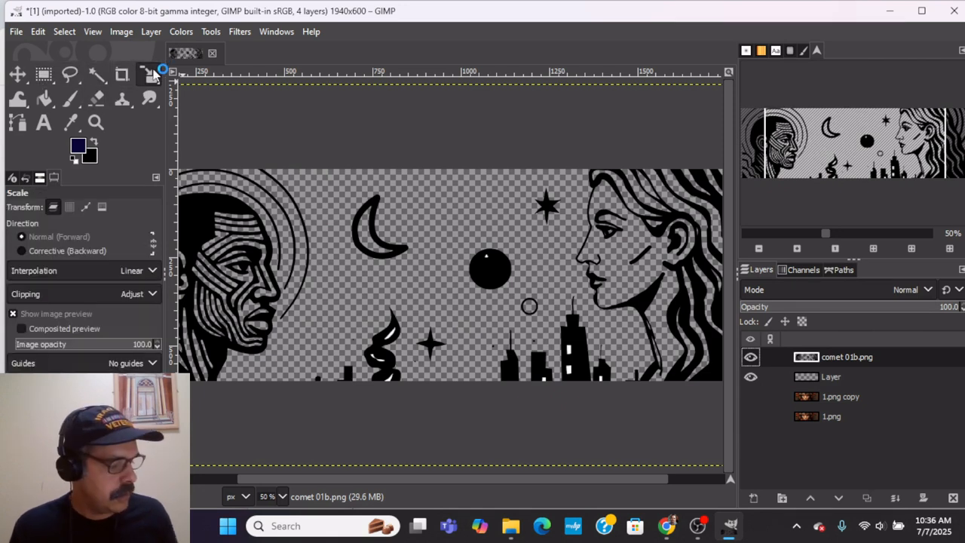
left_click(340, 290)
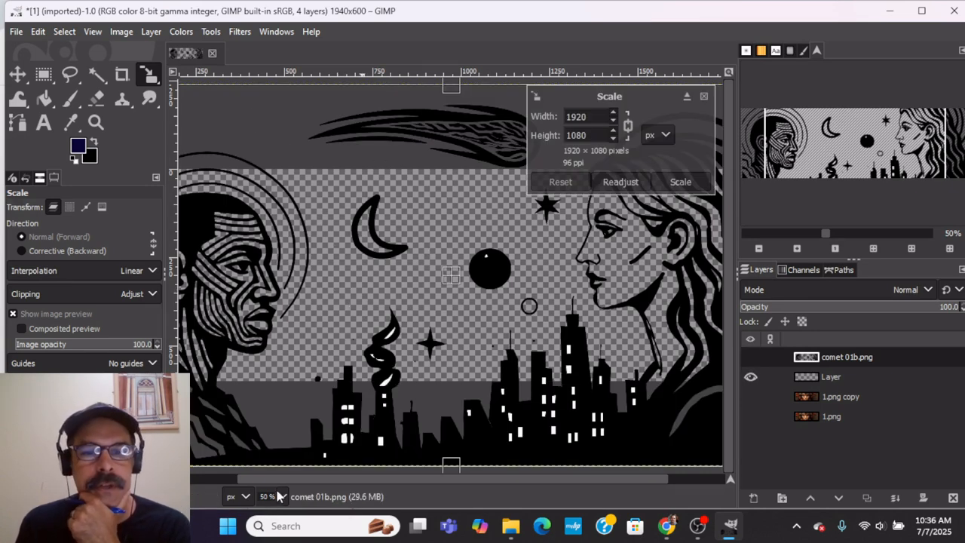
left_click(275, 496)
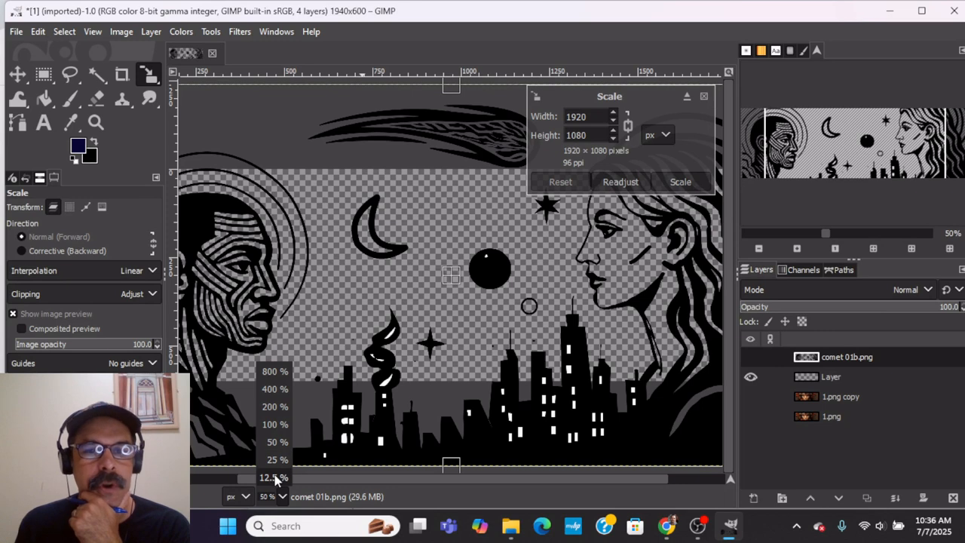
left_click(273, 477)
left_click_drag(367, 224, 436, 268)
left_click_drag(497, 306, 465, 287)
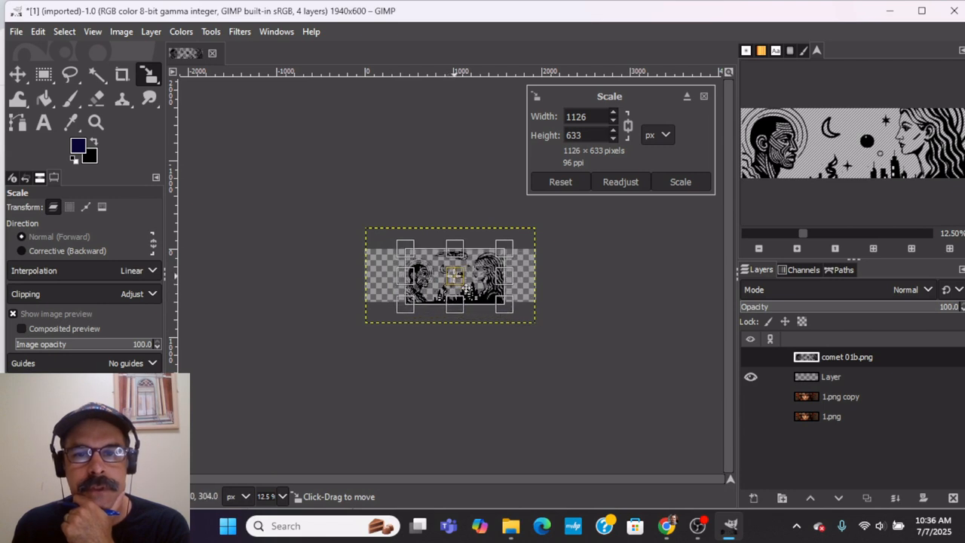
left_click_drag(514, 316, 509, 311)
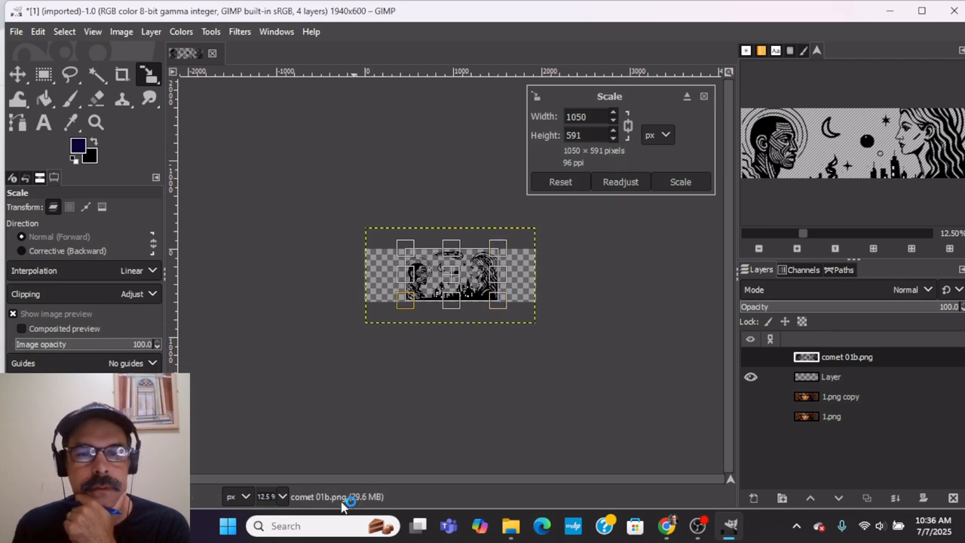
- Enlarge the comet 01b.png layer to about 1083 x 609 px to fill the banner's height, and apply the scaling
left_click(283, 496)
left_click(274, 423)
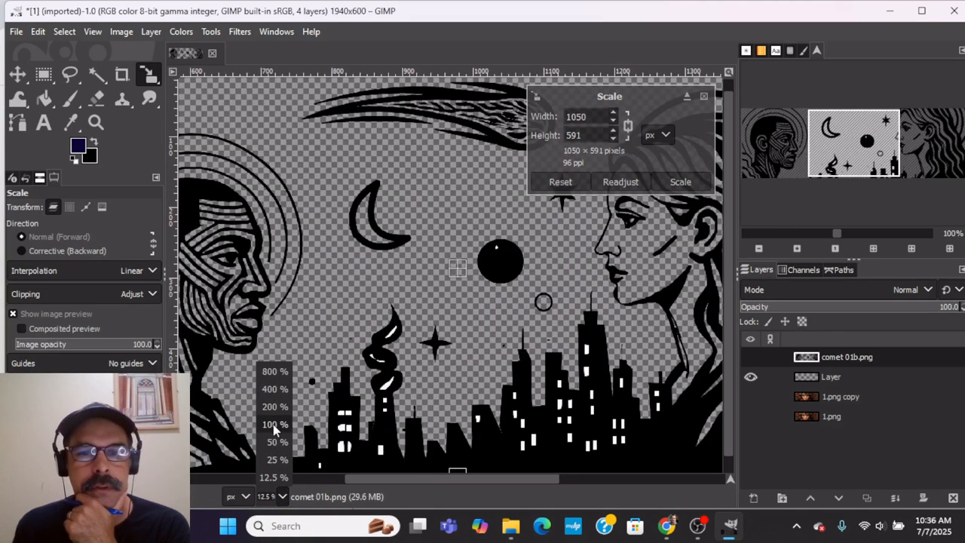
left_click(282, 496)
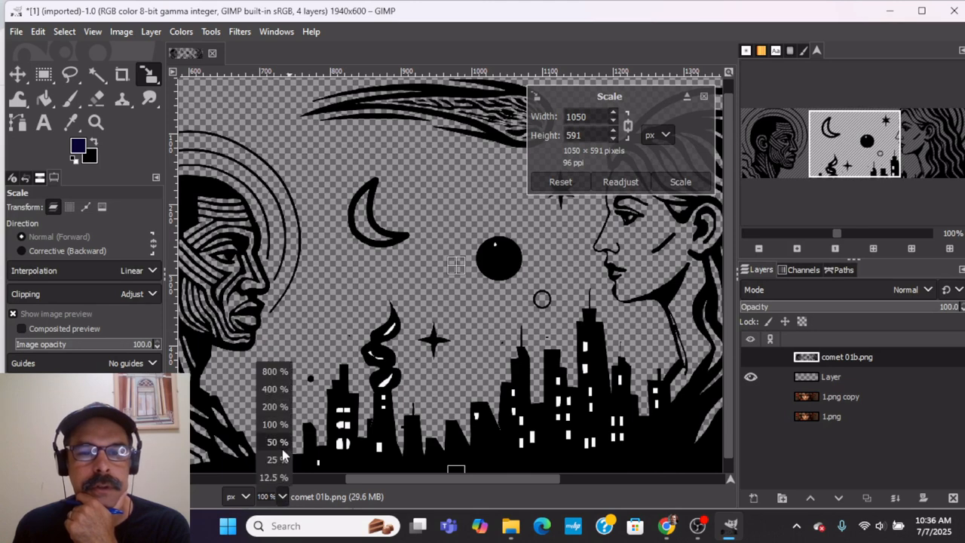
left_click(274, 444)
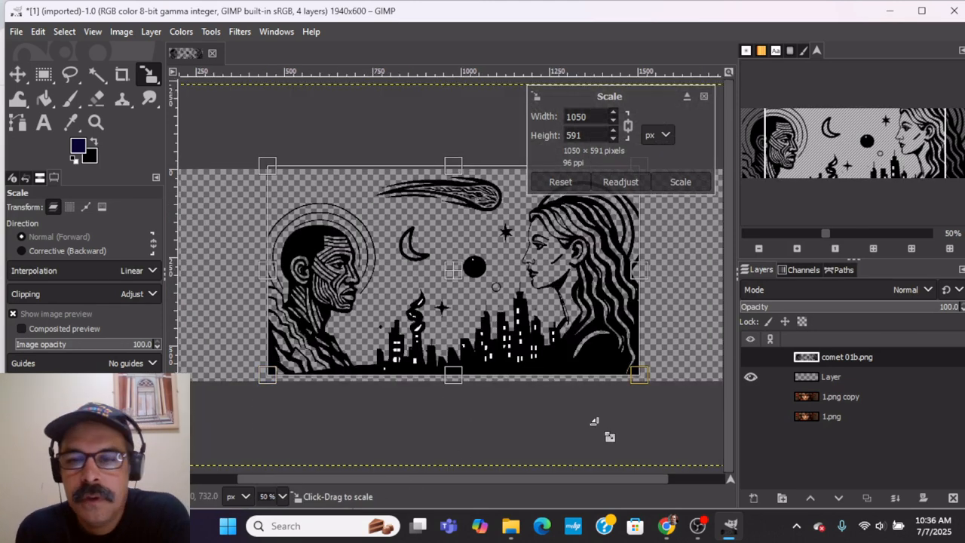
left_click_drag(637, 371, 649, 378)
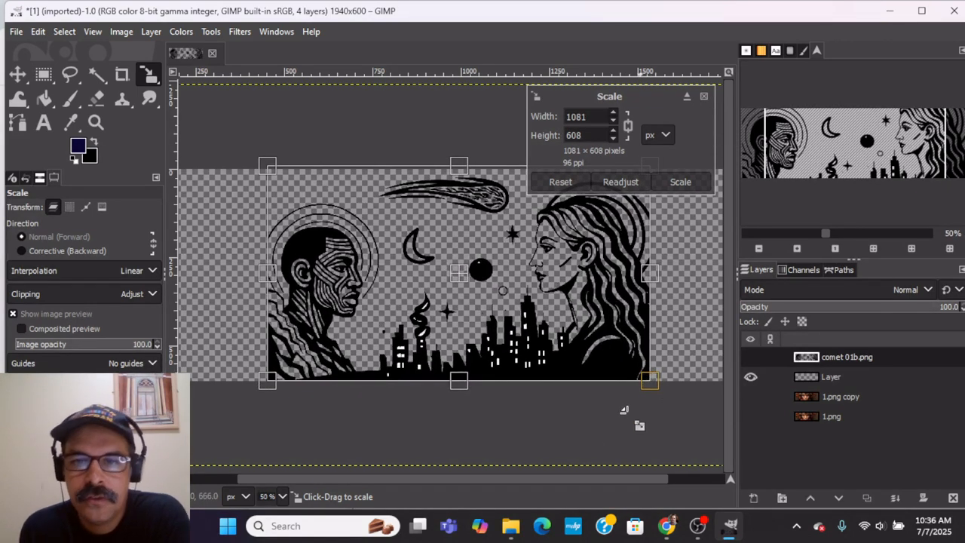
left_click(678, 181)
left_click(482, 448)
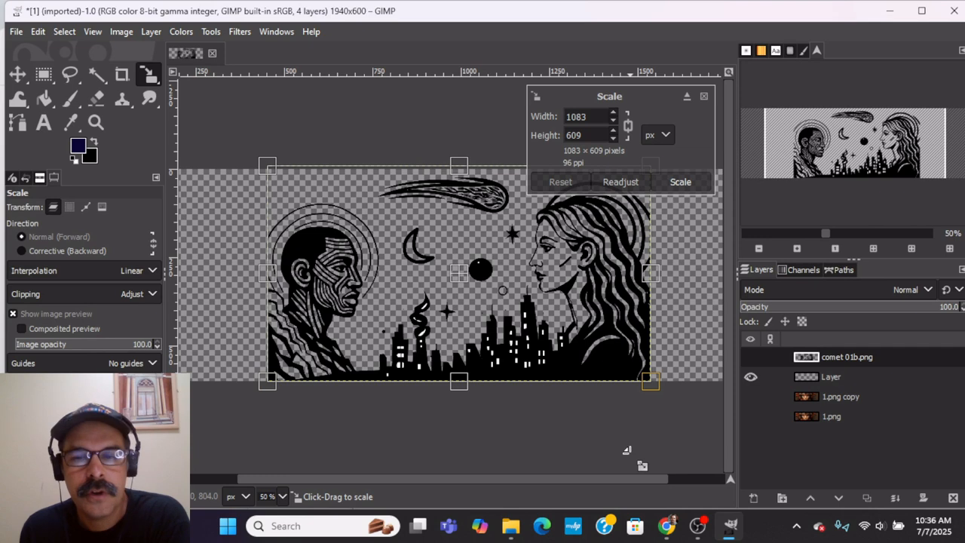
left_click(698, 184)
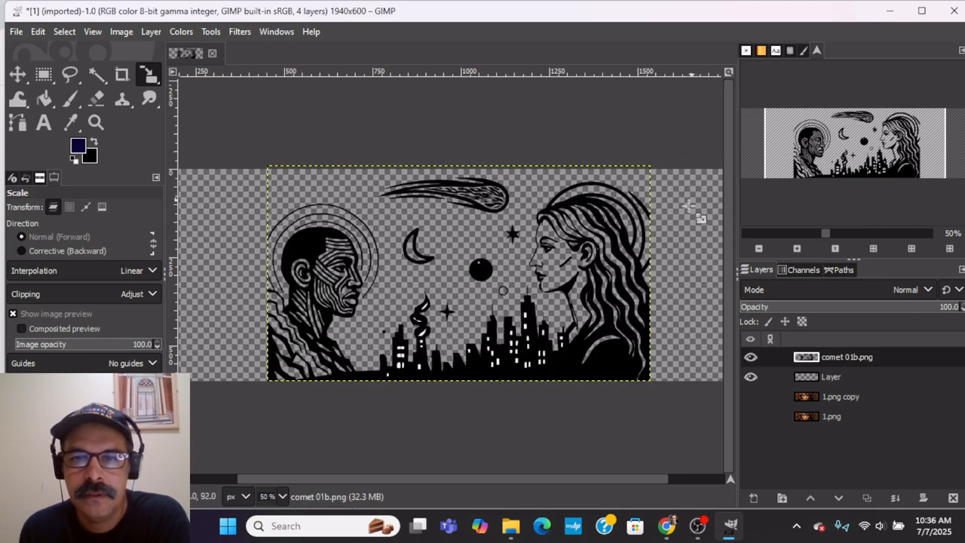
- Start saving the composition as a separate XCF file named Comet A plus image 1.xcf
left_click(16, 33)
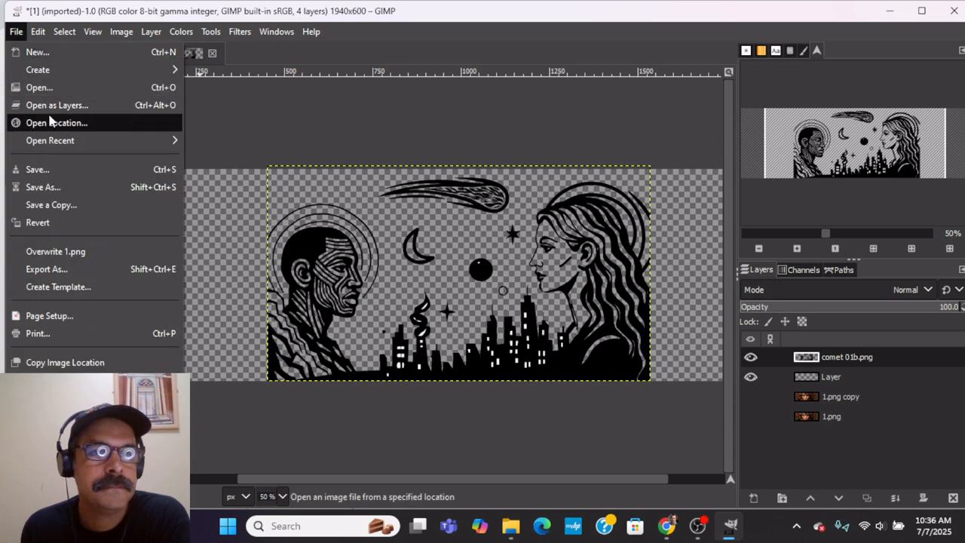
left_click(72, 185)
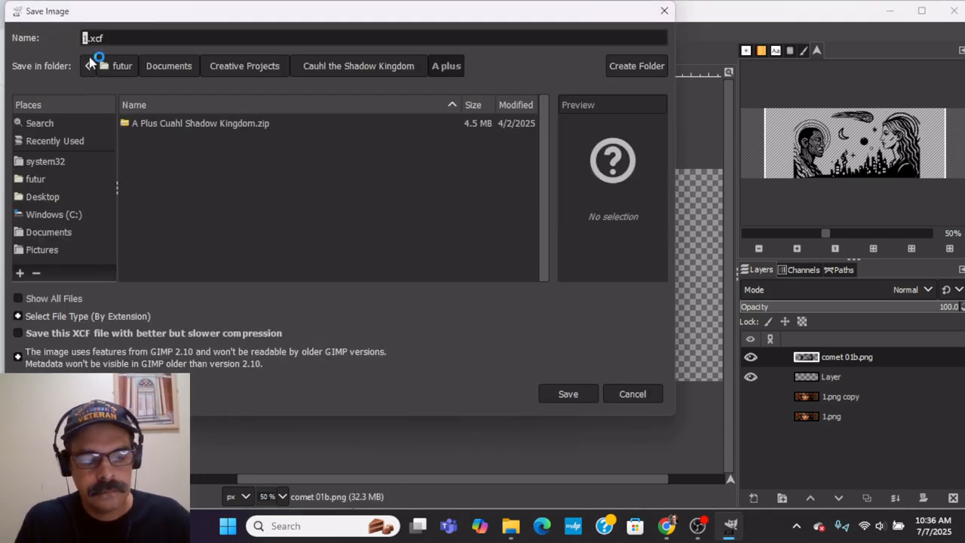
type("Comet")
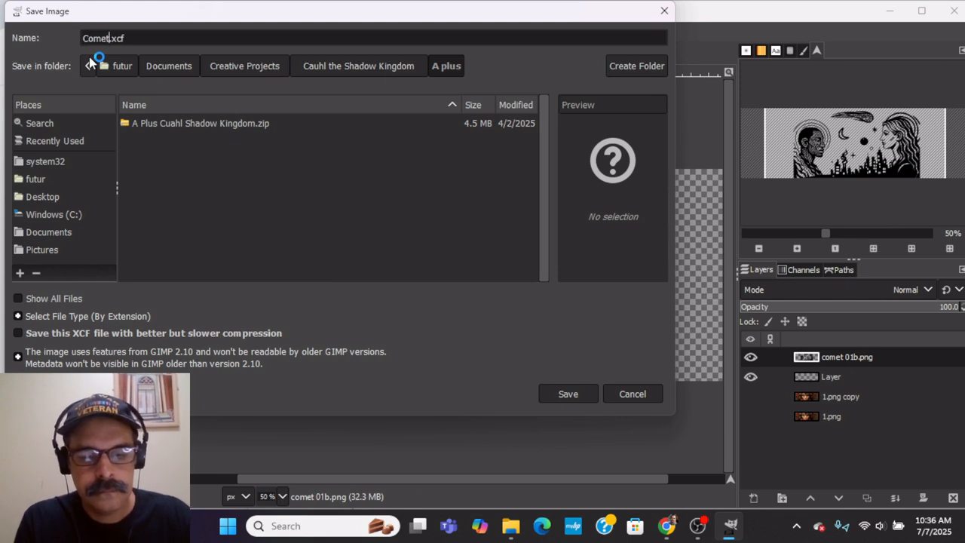
type(" A plus image 1")
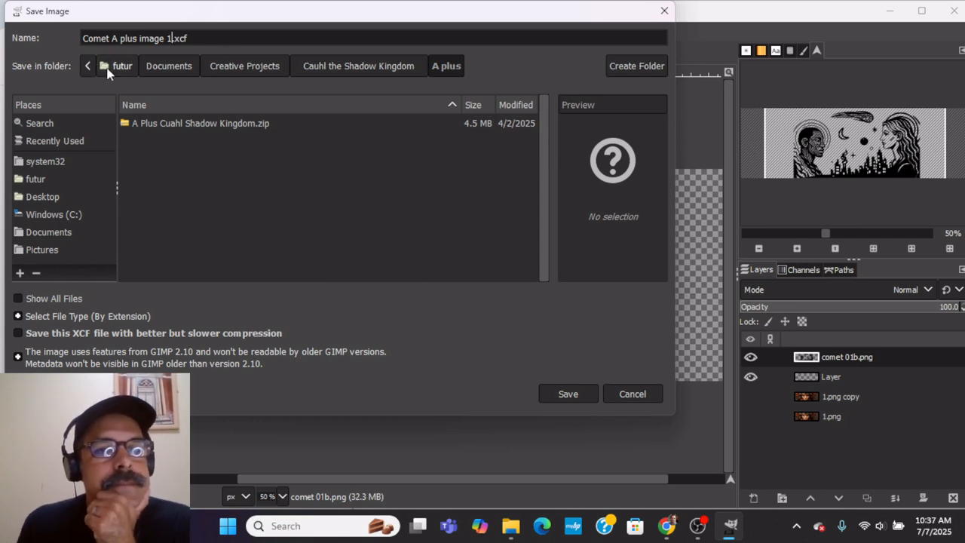
- Set the save location to the The Comet folder inside Documents, PD Books, WEB Du Bois
left_click(170, 65)
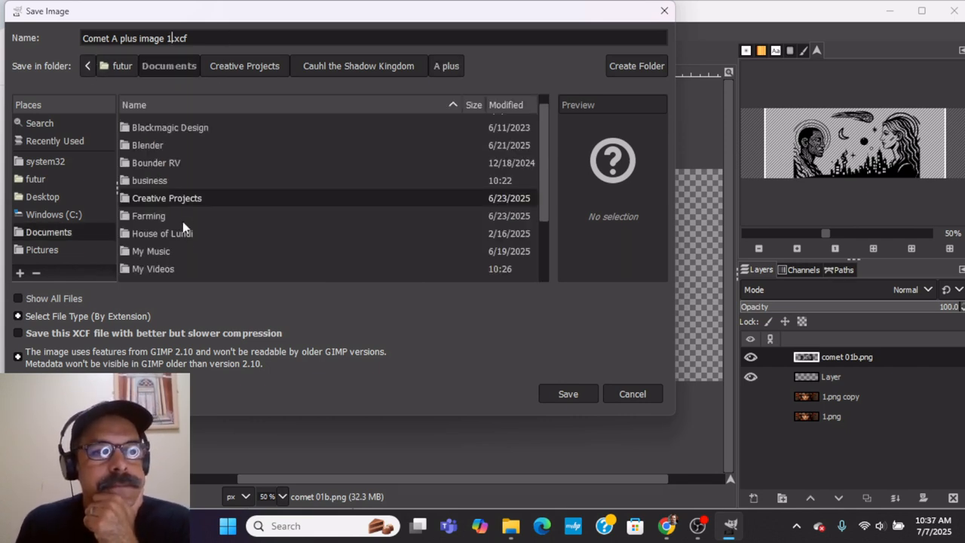
scroll(181, 216, "down", 1)
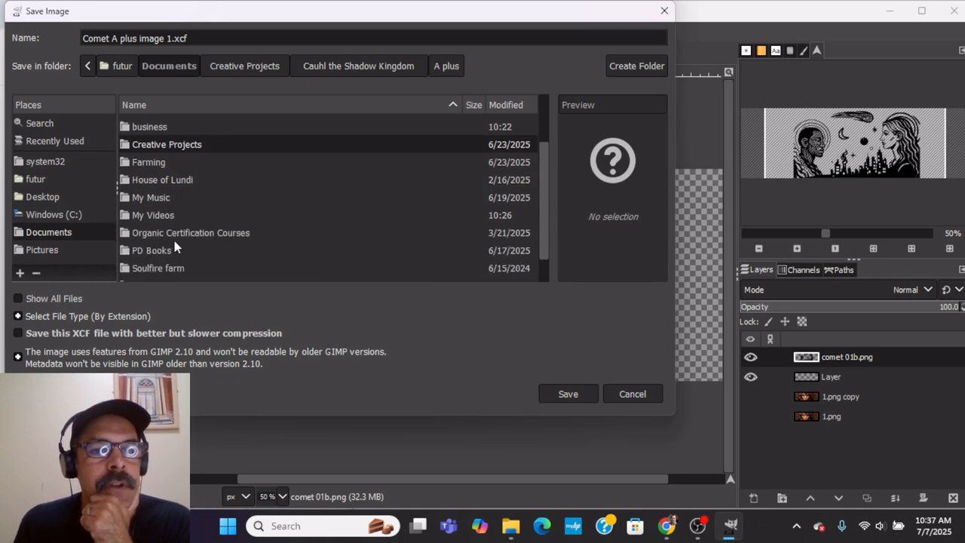
double_click(176, 249)
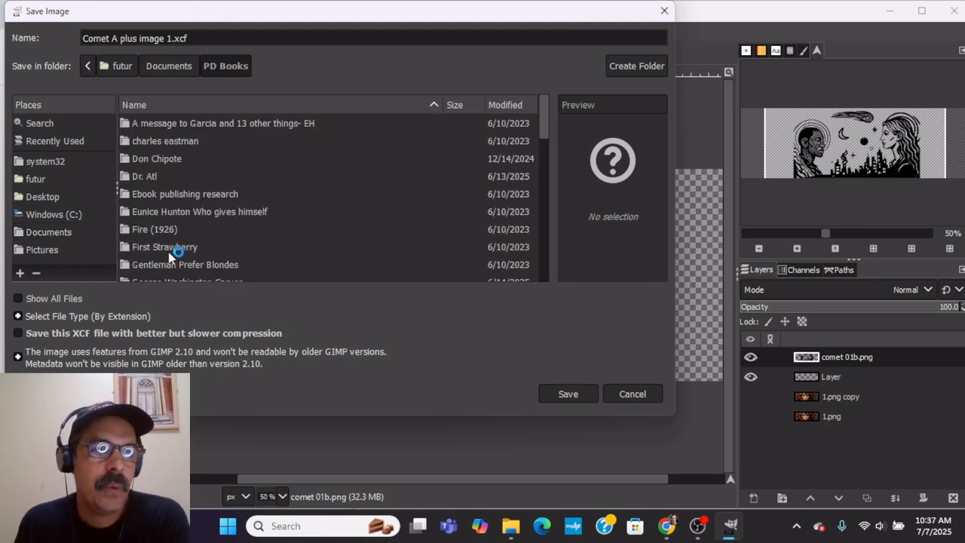
scroll(176, 234, "down", 6)
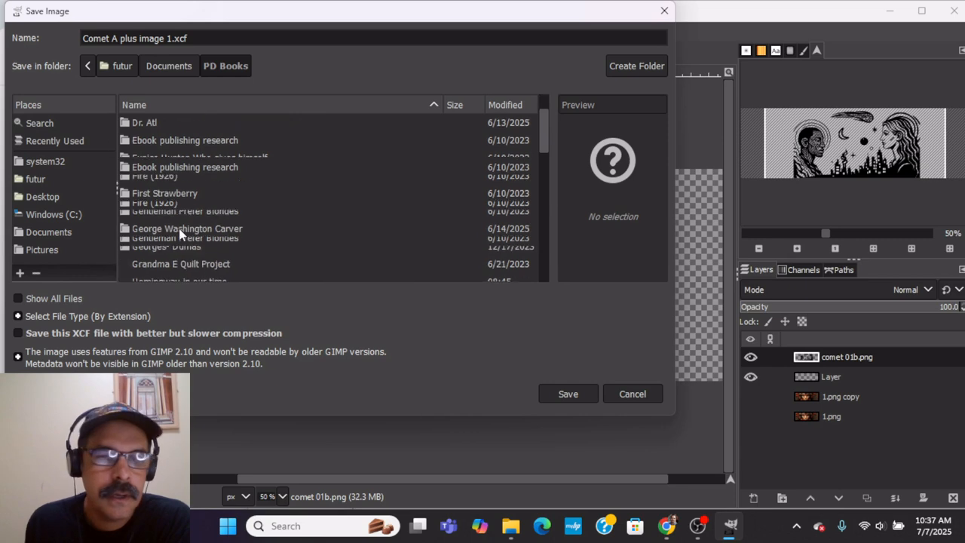
scroll(178, 234, "down", 4)
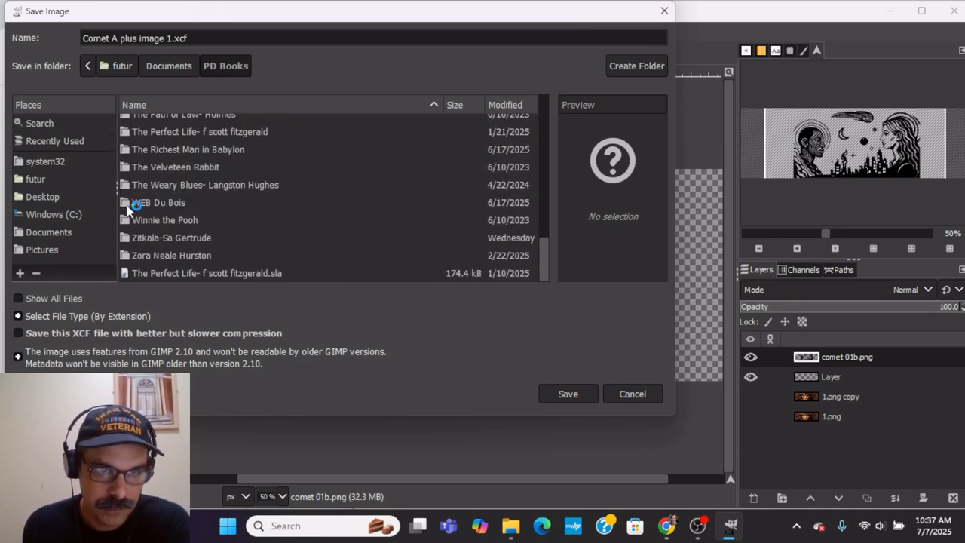
double_click(132, 203)
double_click(146, 142)
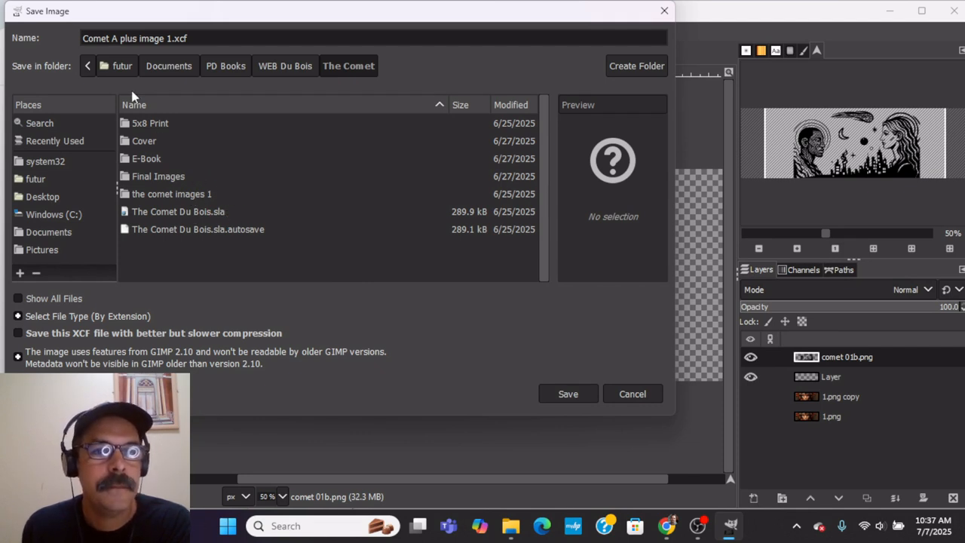
- Try to create a folder named A plus content, and save the composition as Comet A plus image 1.xcf in The Comet
left_click(629, 66)
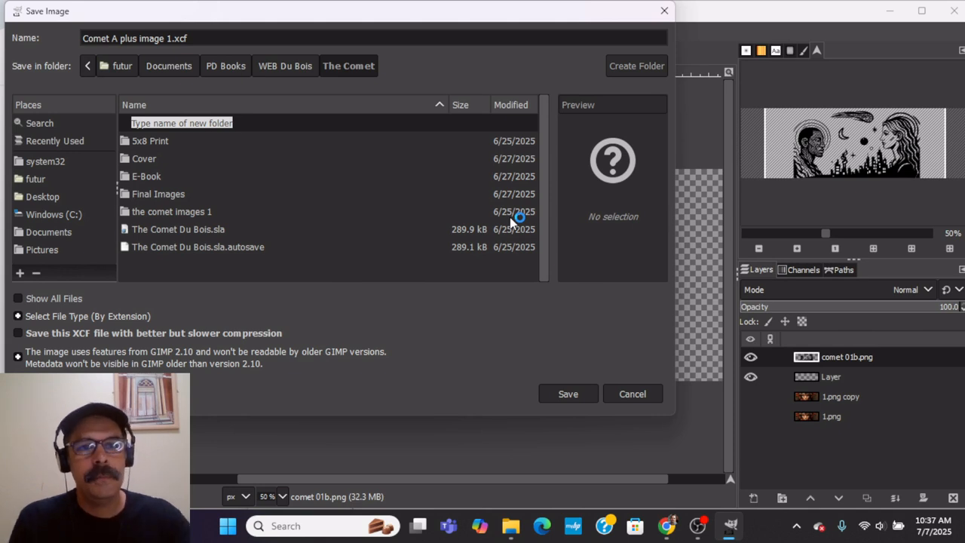
type("A plus content")
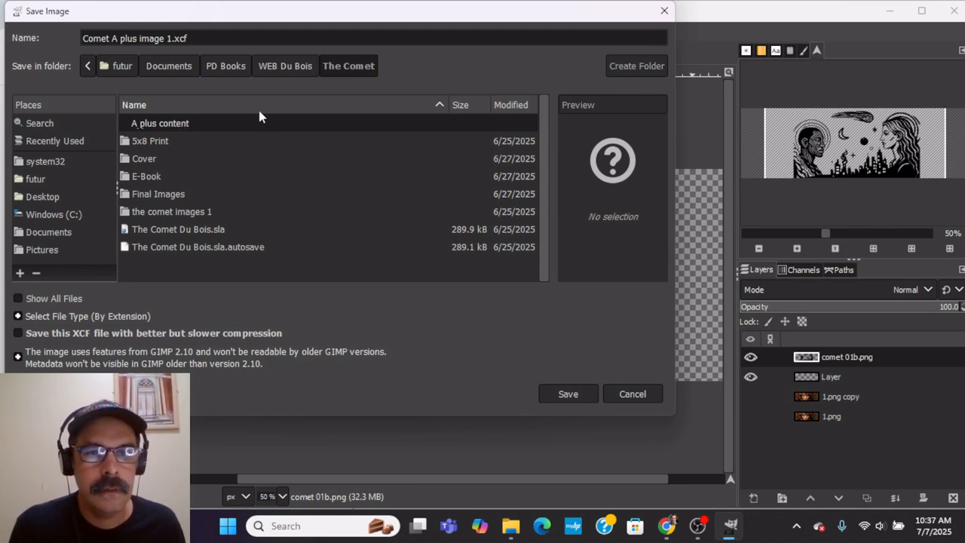
double_click(264, 123)
left_click(140, 121)
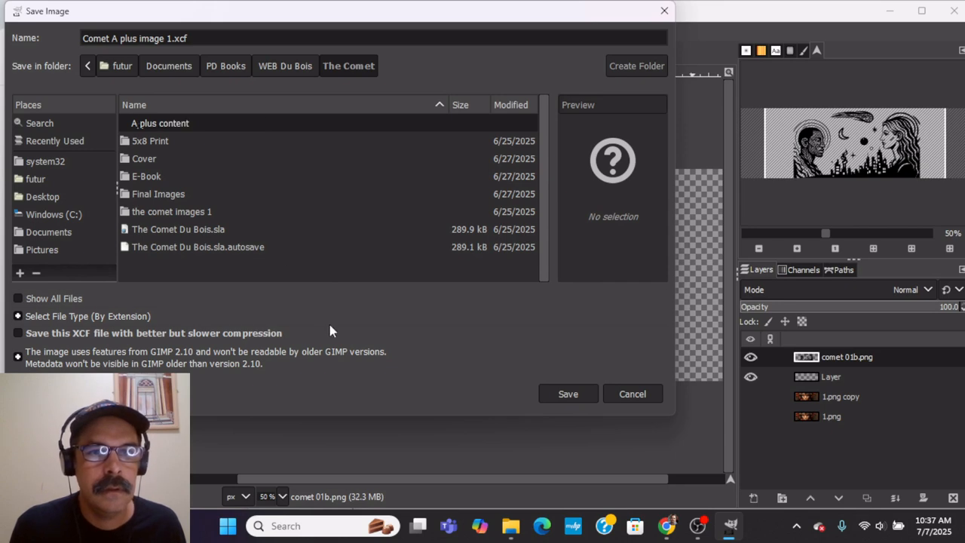
left_click(556, 392)
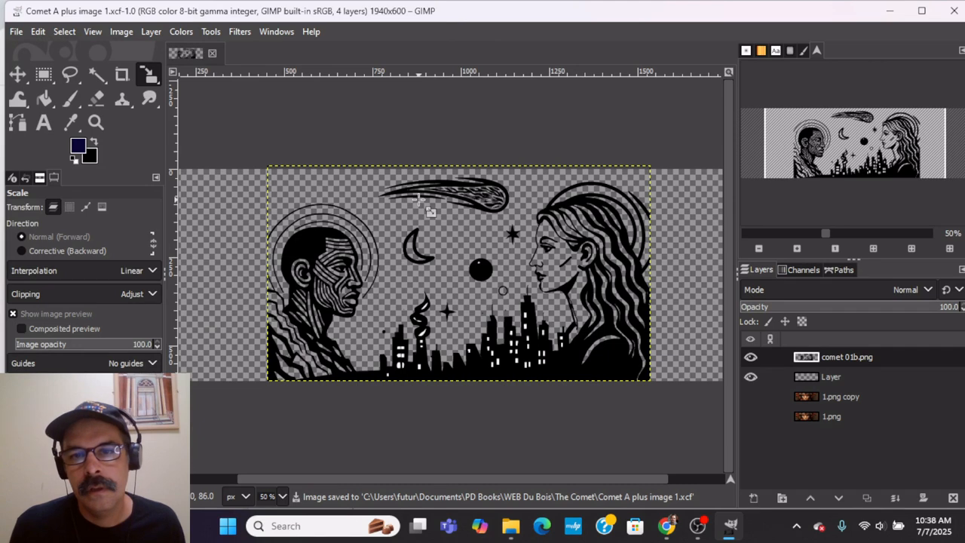
- Export the composition as Comet A plus image 1.png in The Comet folder, using the default PNG options
left_click(17, 32)
left_click(17, 32)
left_click(24, 31)
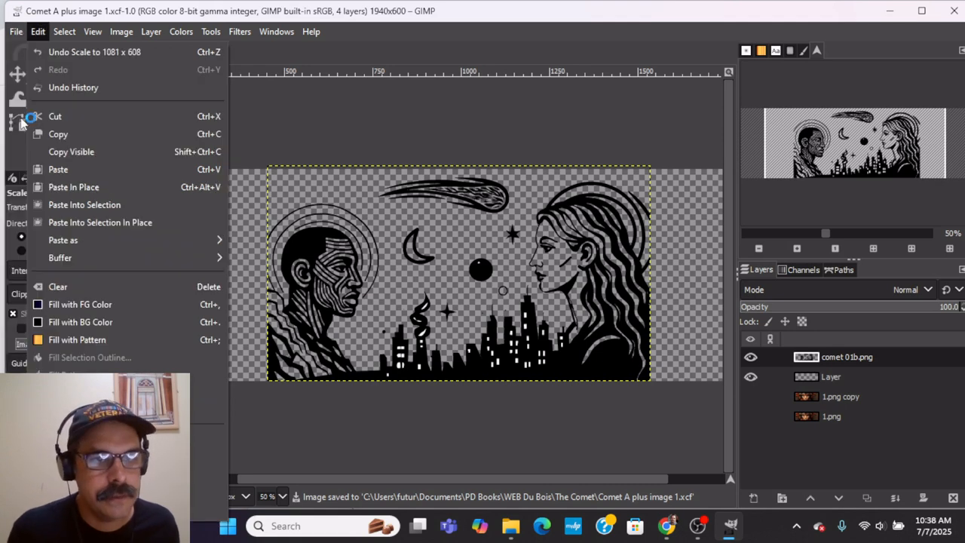
left_click(30, 270)
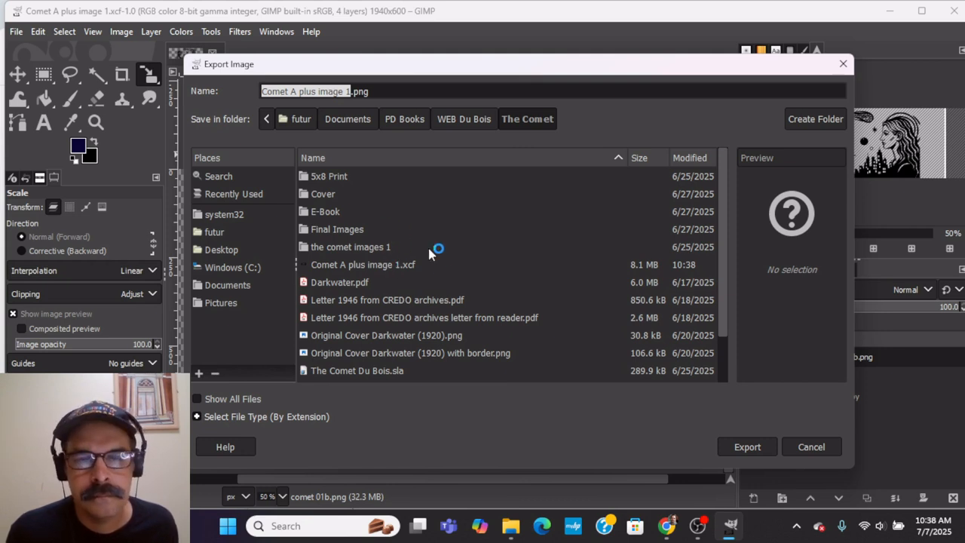
scroll(410, 294, "down", 2)
scroll(407, 297, "up", 2)
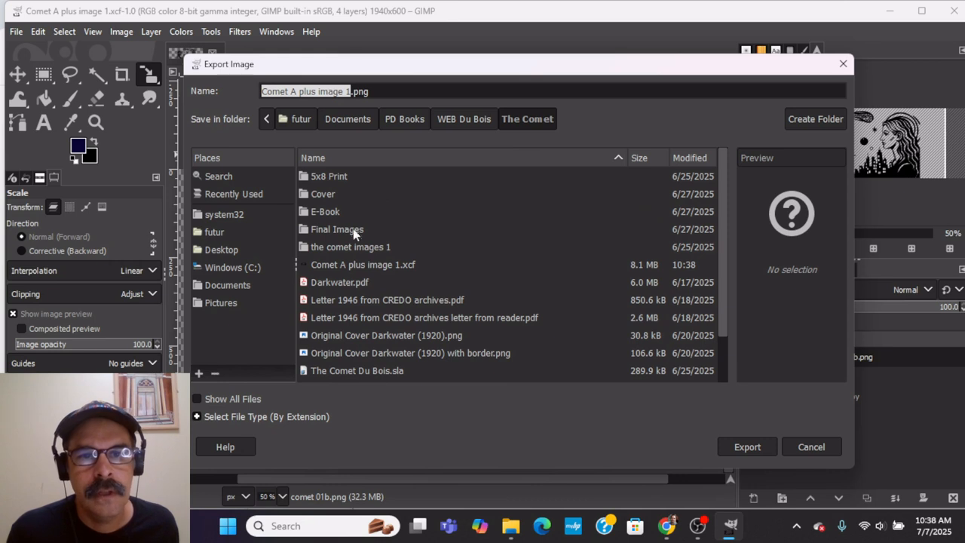
left_click(745, 446)
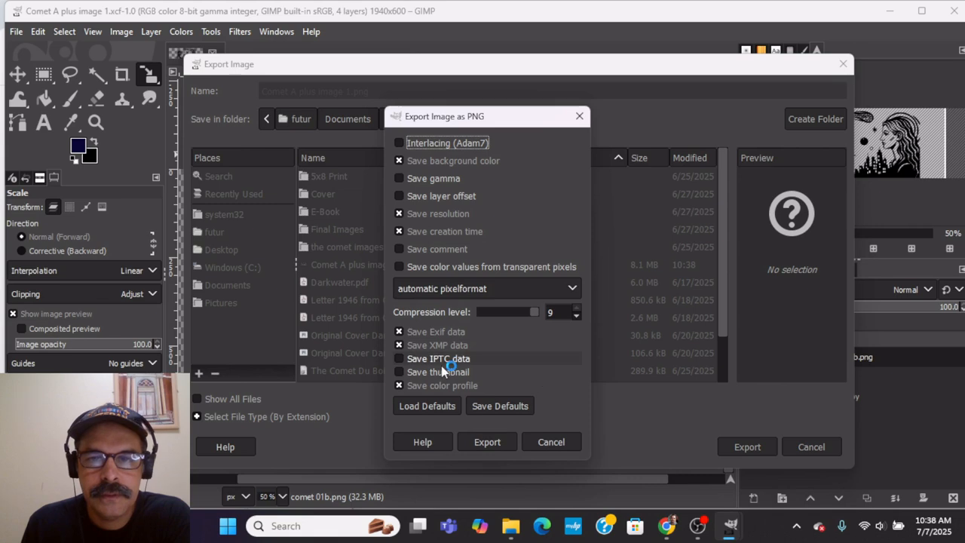
left_click(463, 441)
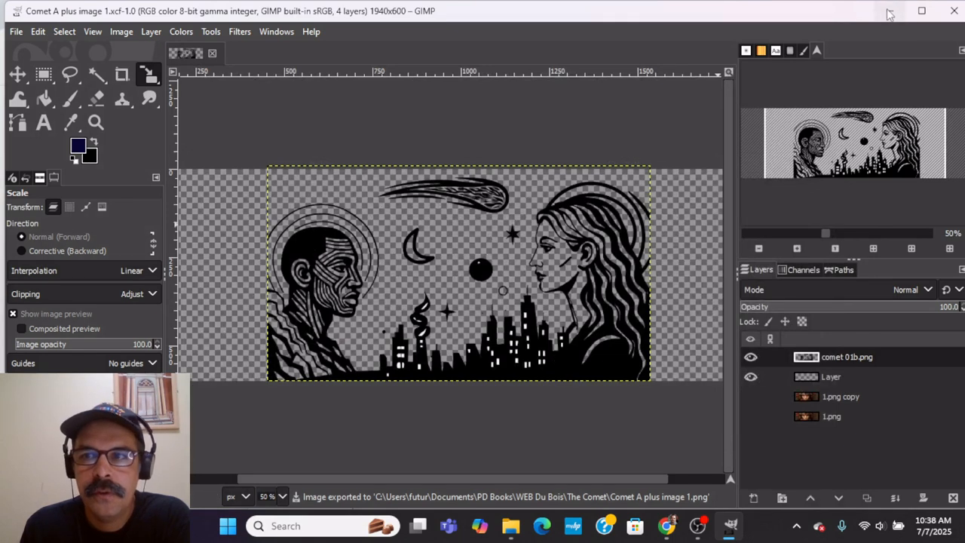
- Switch to File Explorer, open The Comet folder, and create a new folder in it
left_click(890, 12)
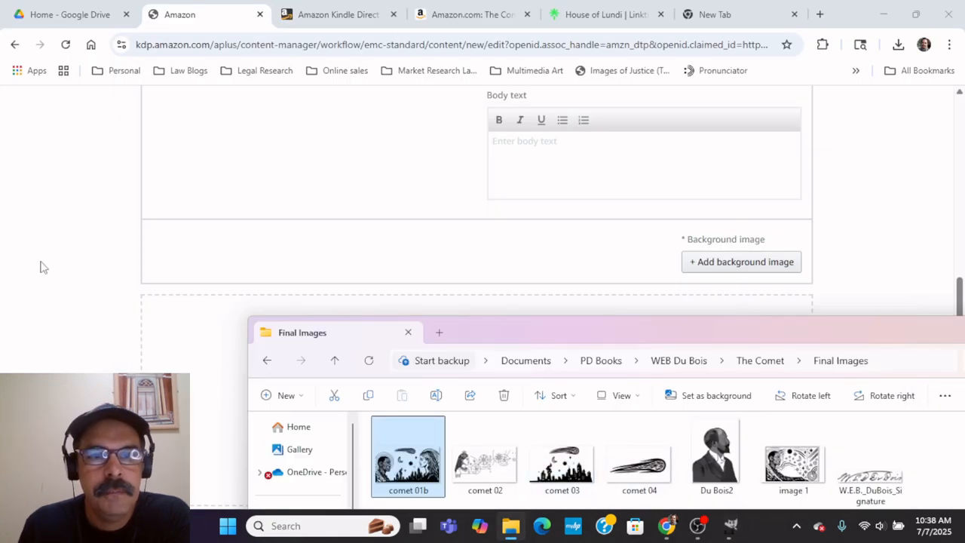
left_click_drag(756, 343, 619, 196)
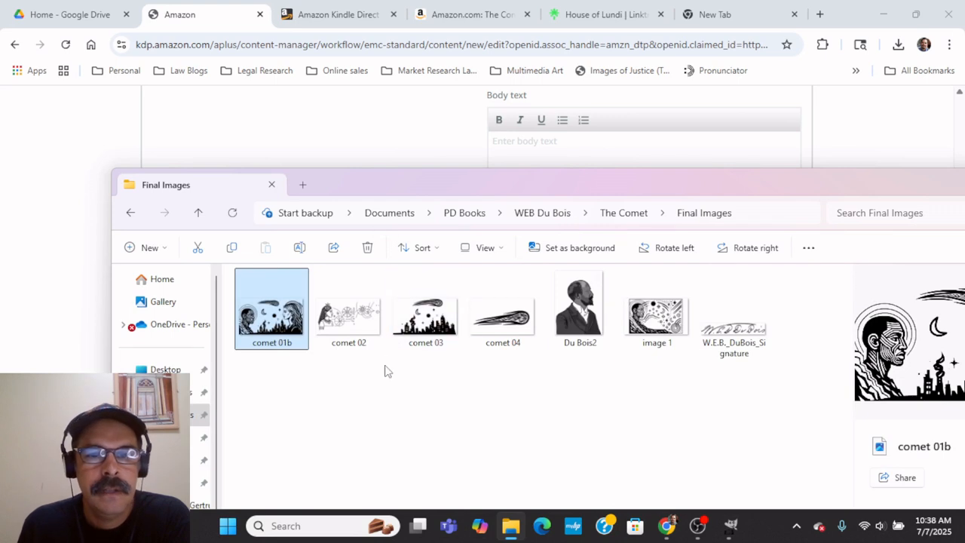
left_click(618, 212)
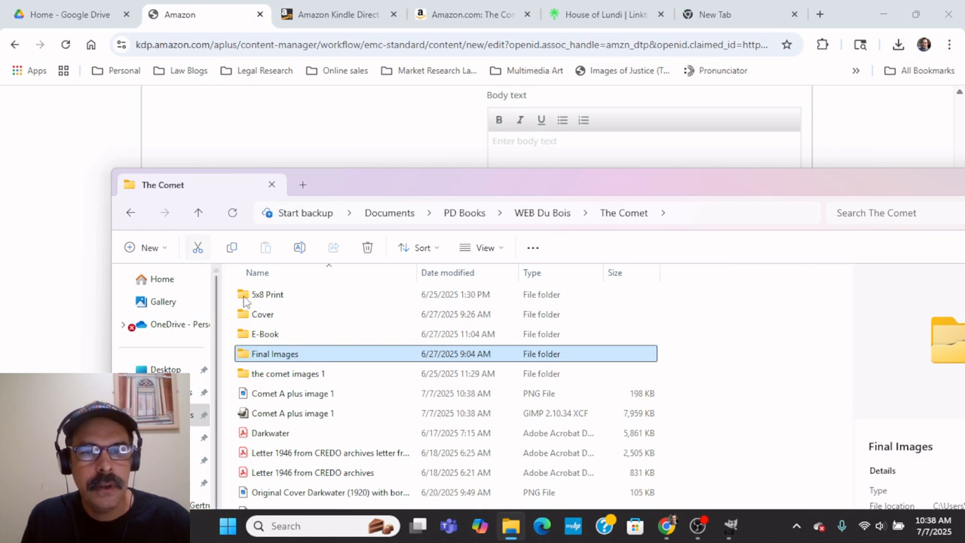
left_click(147, 248)
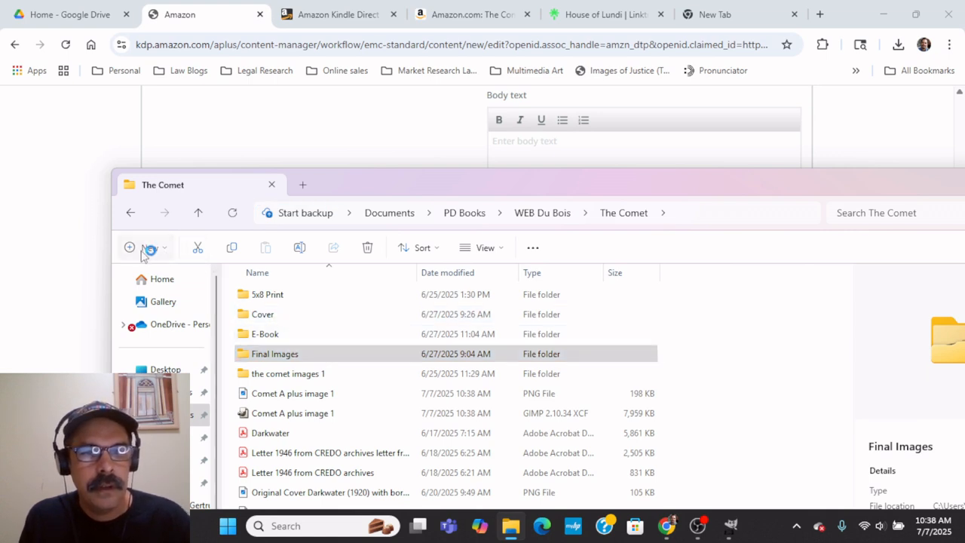
left_click(235, 244)
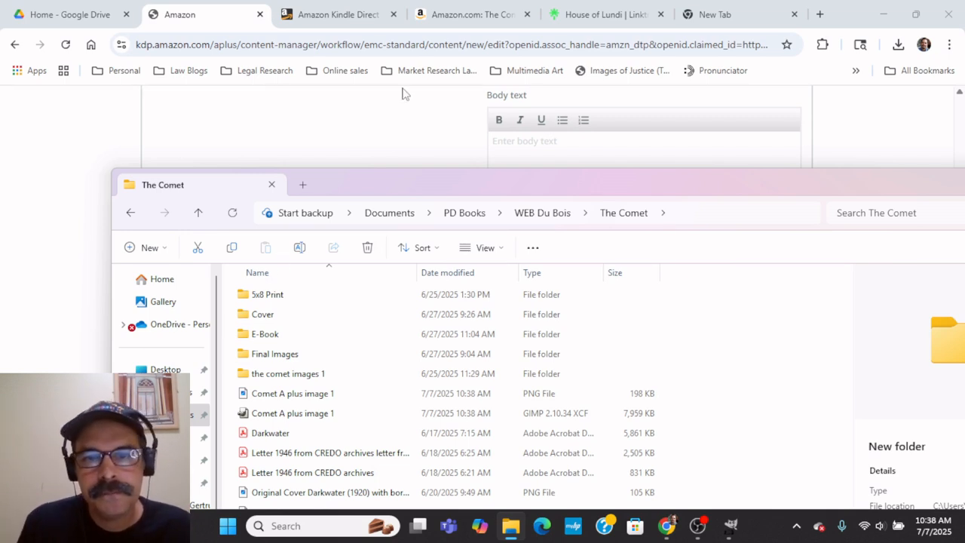
left_click_drag(415, 184, 331, 67)
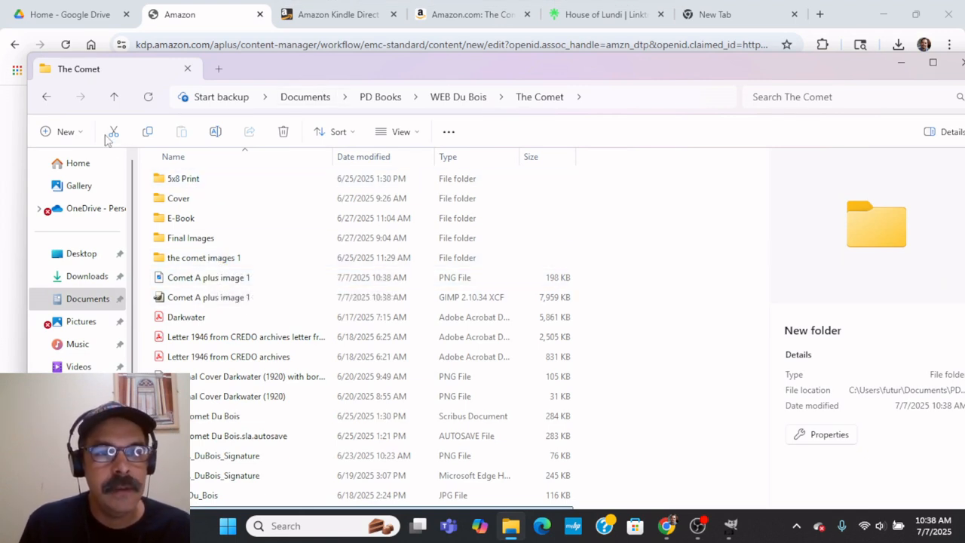
left_click(58, 133)
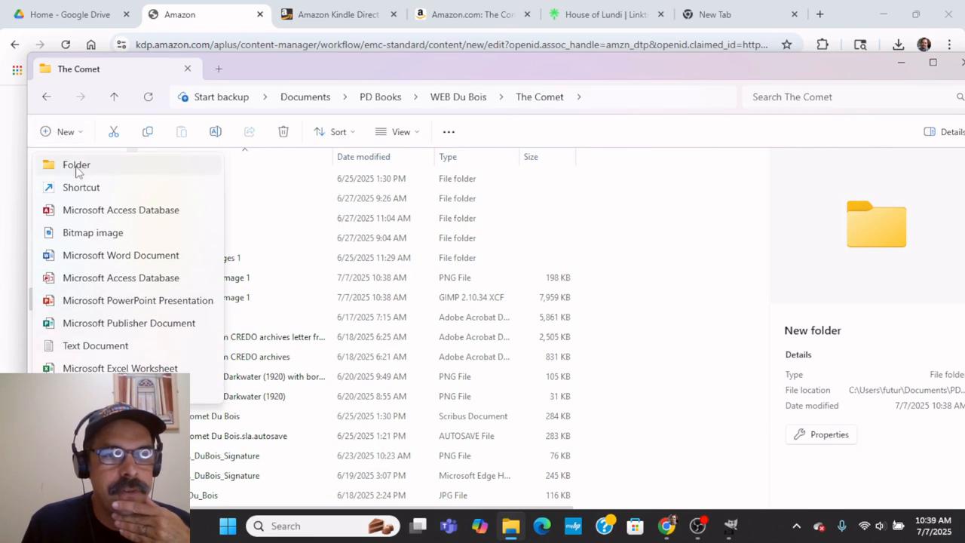
left_click(75, 164)
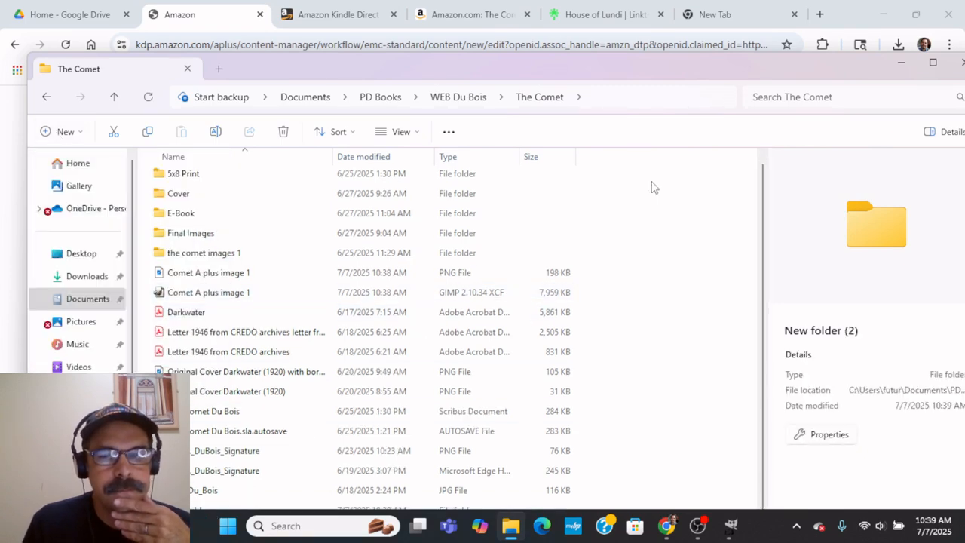
left_click_drag(724, 59, 660, 39)
scroll(256, 256, "down", 3)
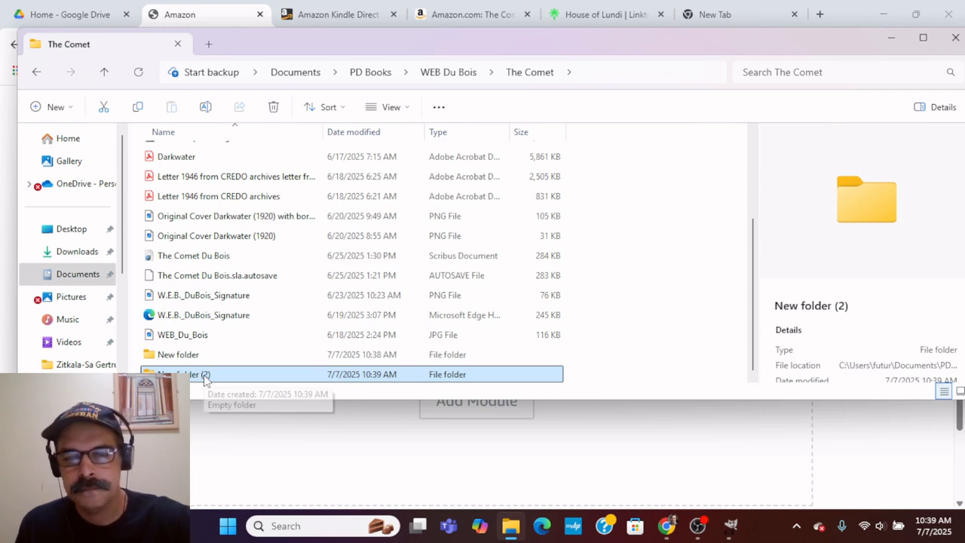
key("Delete")
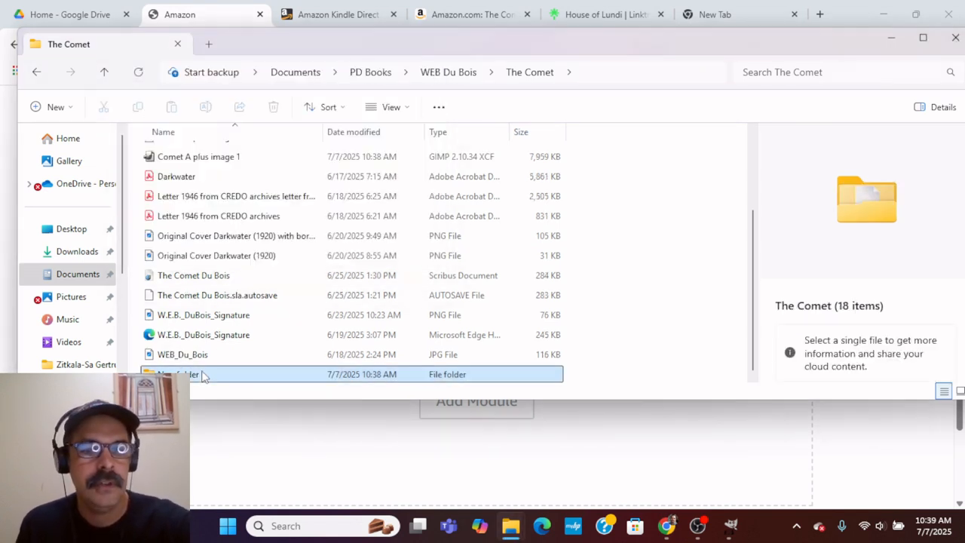
- Rename the empty new folder in The Comet as A plus content
double_click(202, 375)
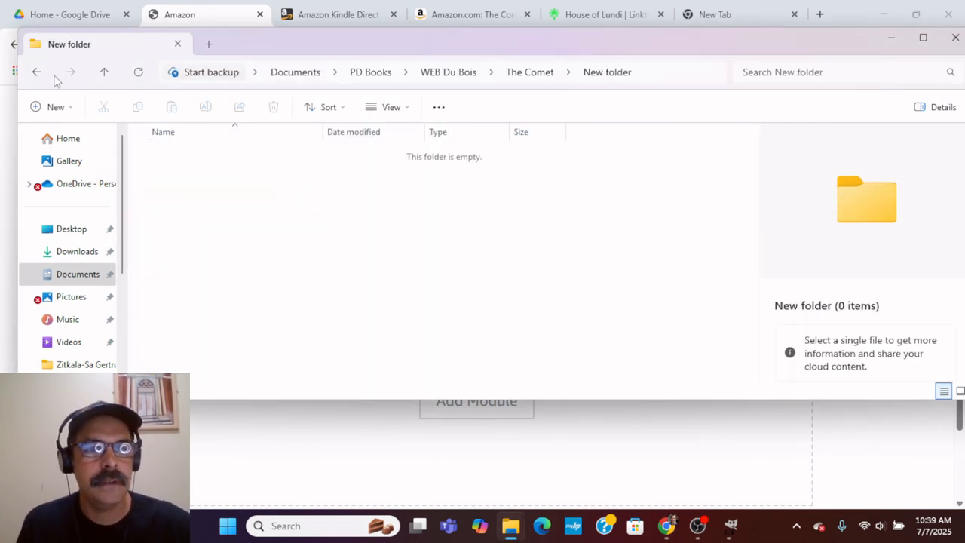
left_click(104, 72)
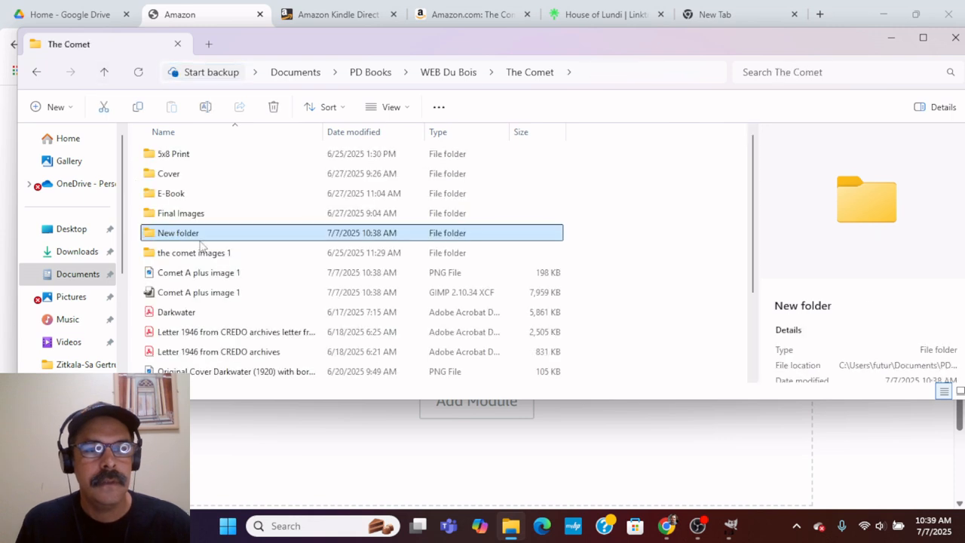
left_click(178, 233)
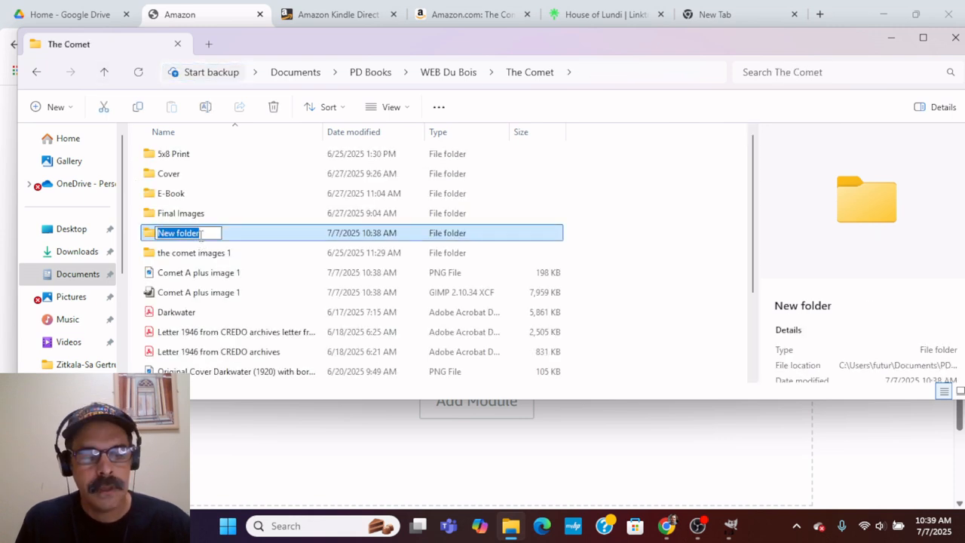
type("A")
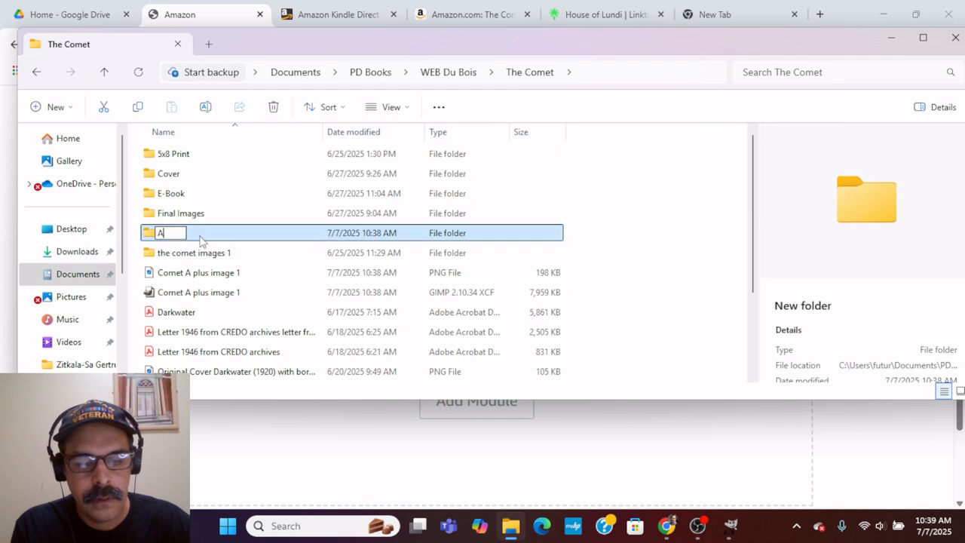
type(" plus content")
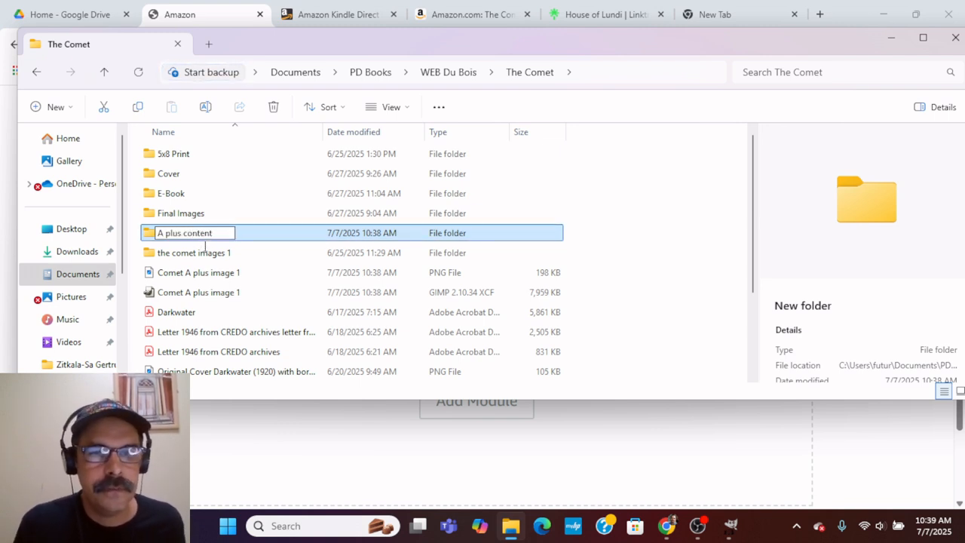
key("Return")
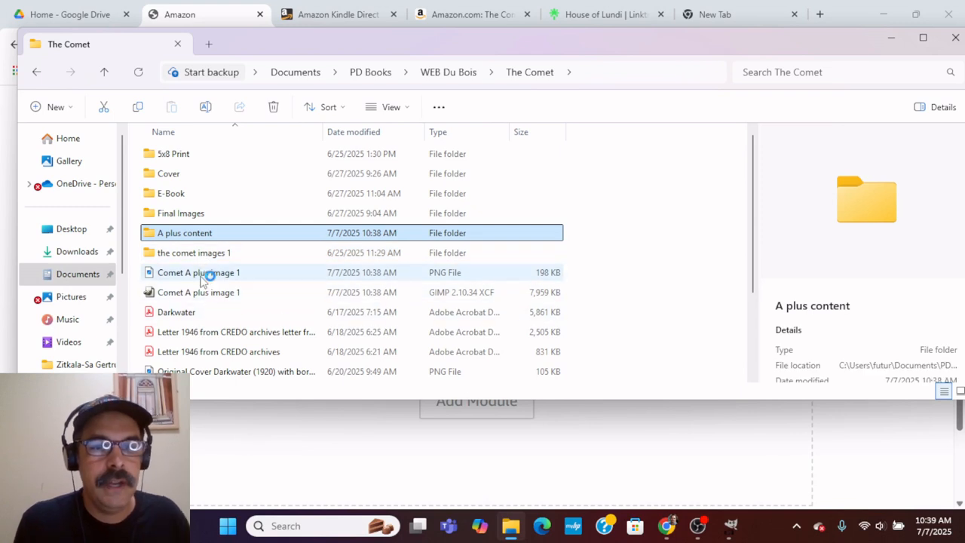
- Move the Comet A plus image 1 PNG file into the A plus content folder, and close GIMP
left_click(202, 276)
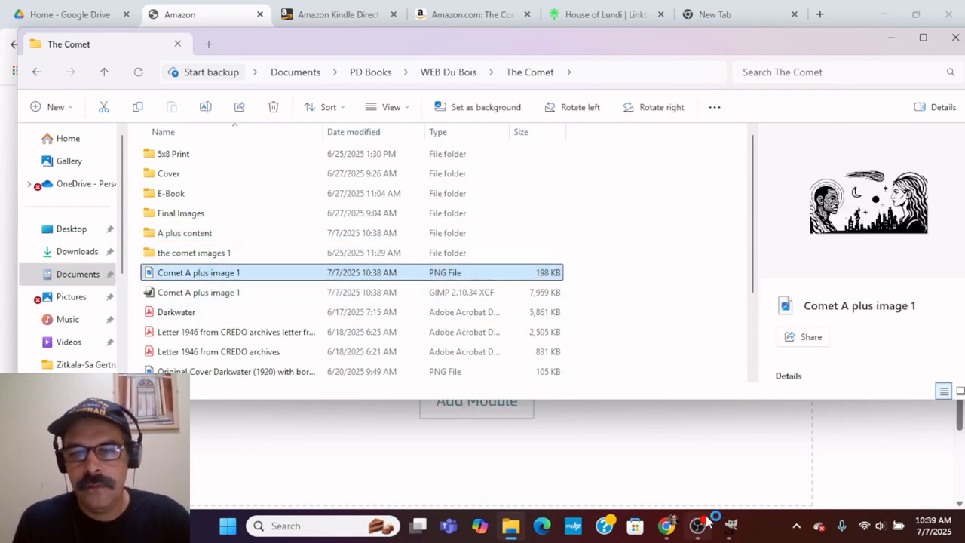
left_click_drag(202, 276, 223, 238)
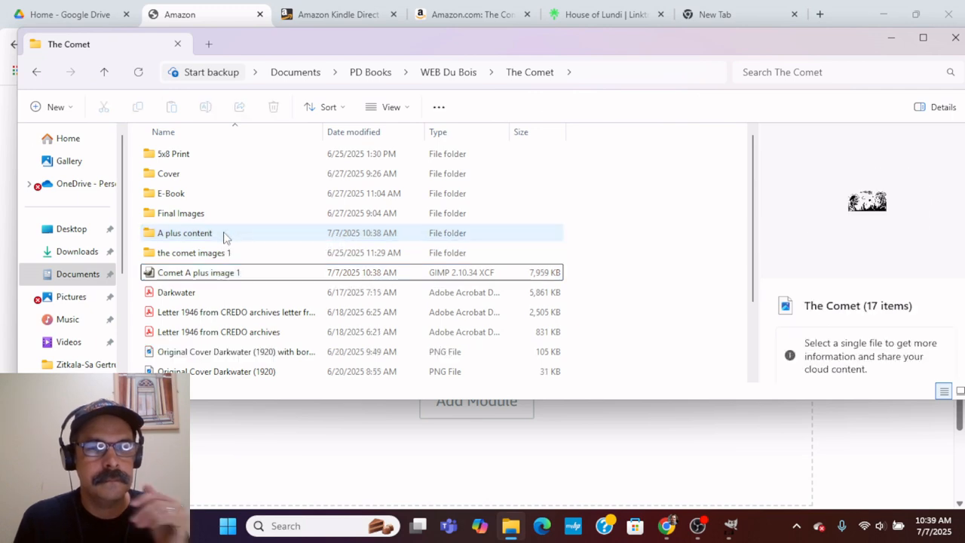
left_click(222, 236)
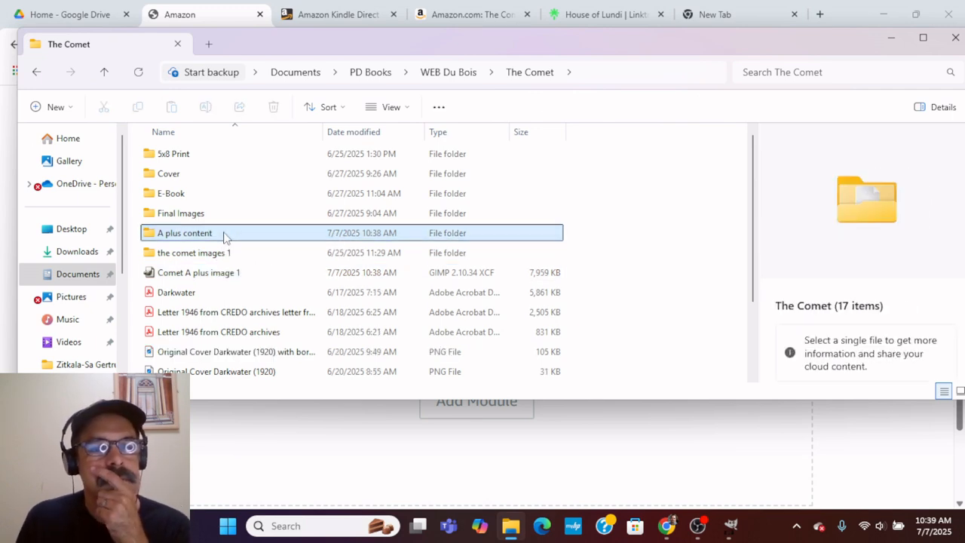
left_click(730, 526)
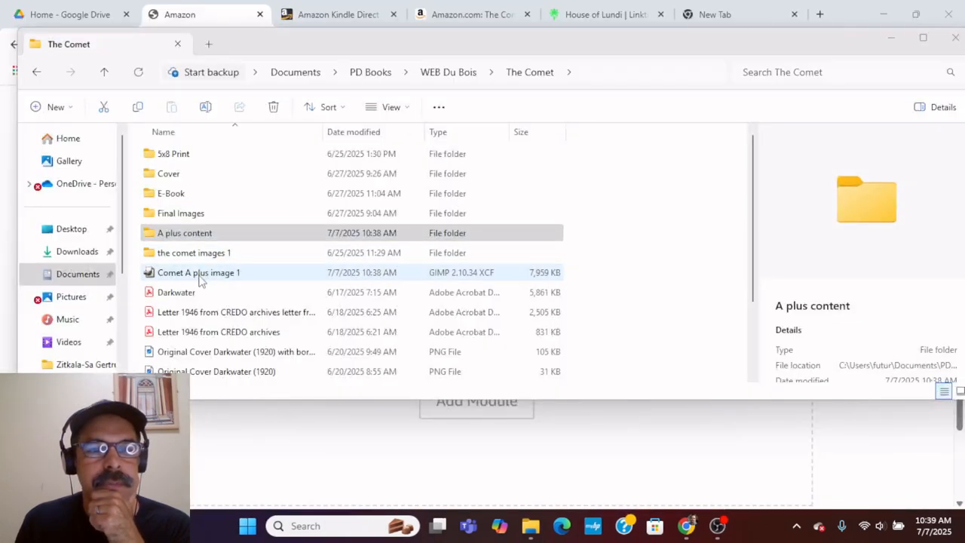
- Move the Comet A plus image 1 XCF file into the A plus content folder, and open that folder
left_click_drag(199, 275, 229, 241)
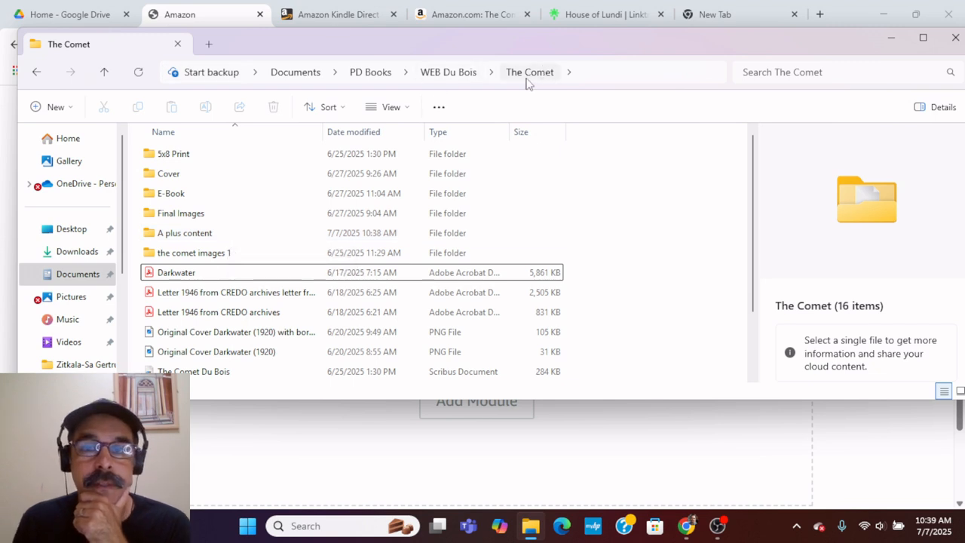
left_click(722, 525)
left_click(722, 528)
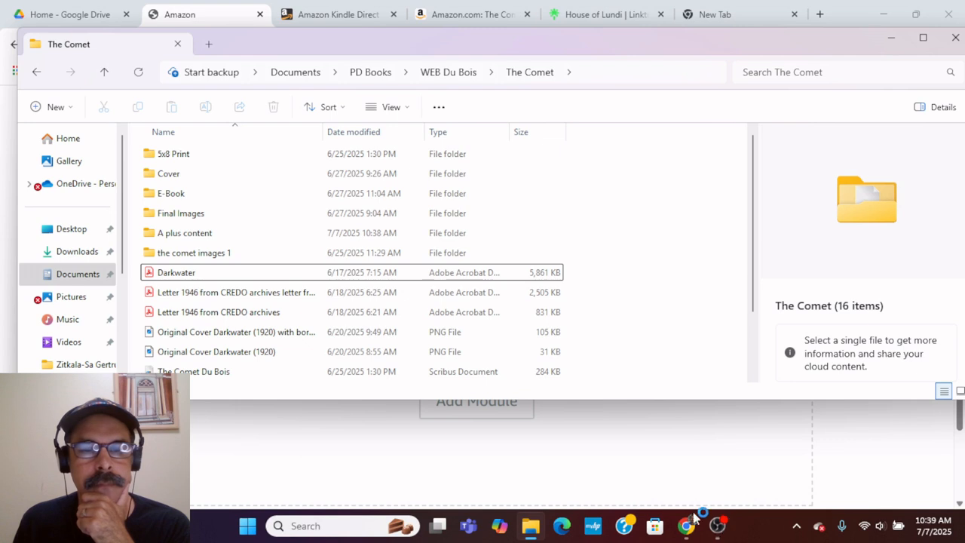
left_click(211, 256)
double_click(202, 235)
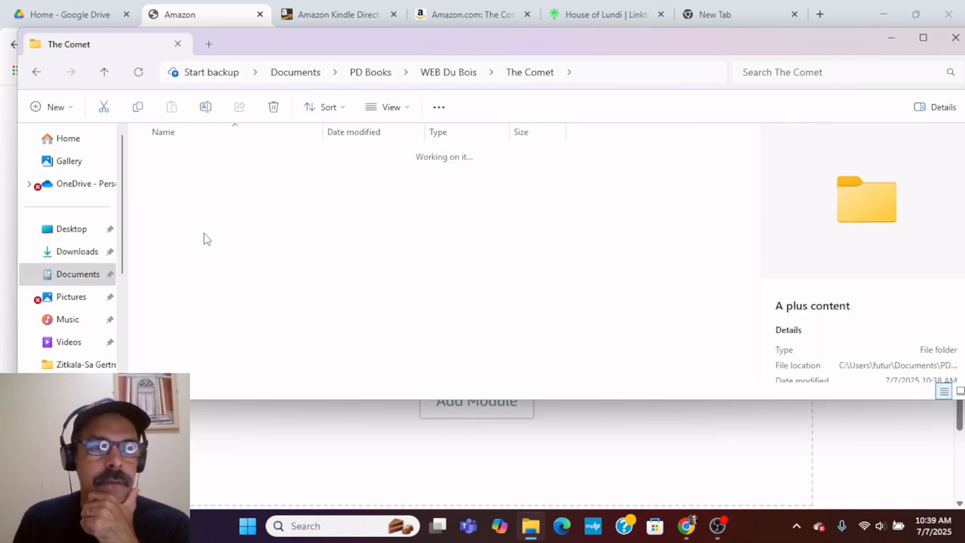
- Switch to the KDP A+ content editor in Chrome and open the background image selection for the Standard Image & Light Text Overlay module
left_click(482, 15)
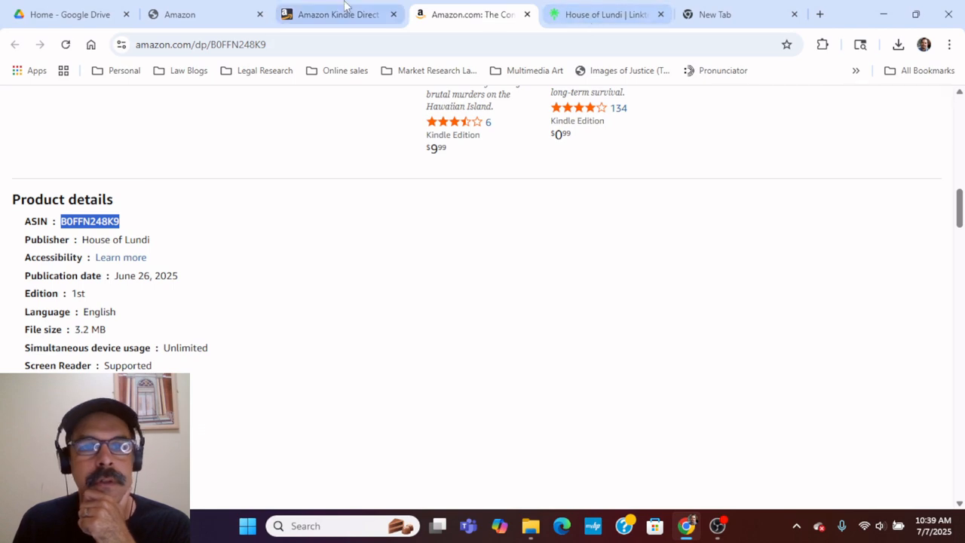
left_click(308, 15)
left_click(205, 15)
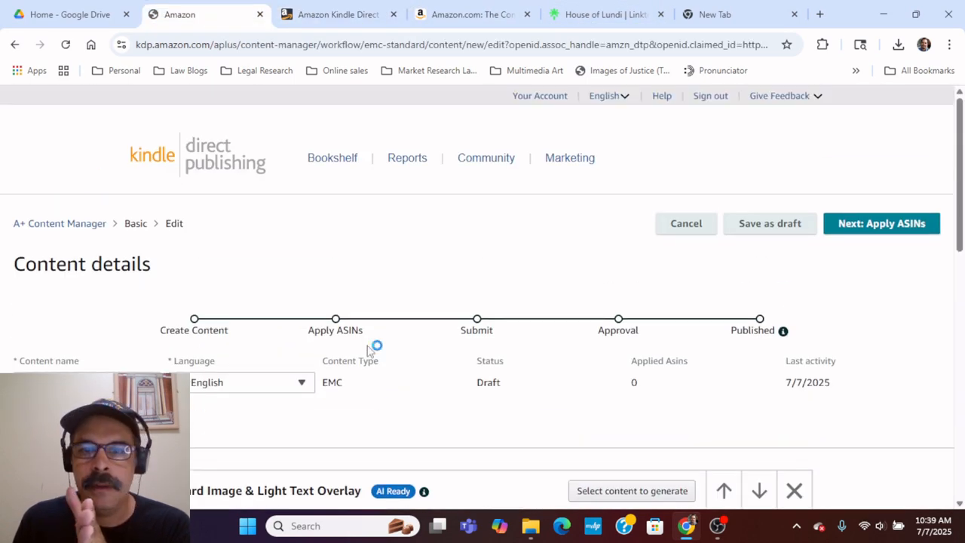
scroll(305, 251, "down", 4)
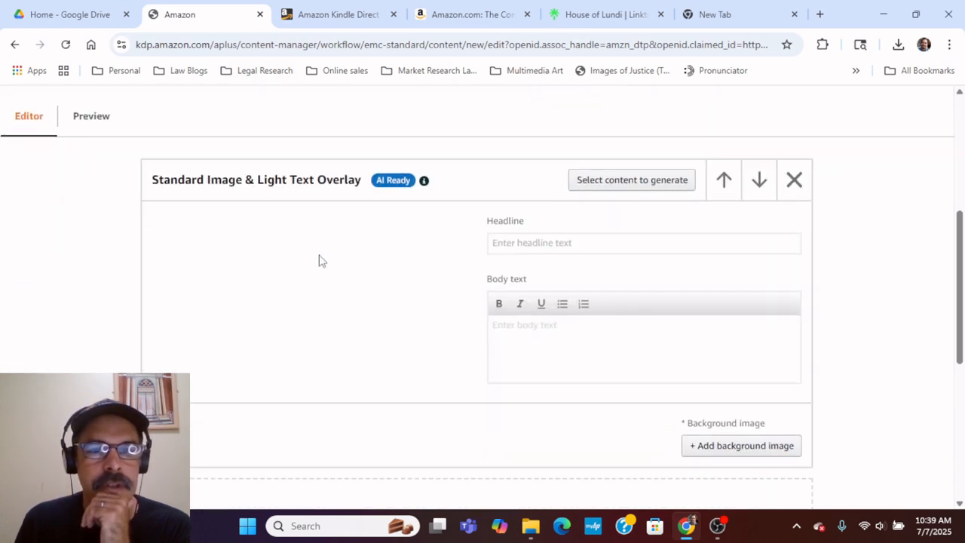
scroll(319, 260, "down", 3)
scroll(547, 280, "up", 3)
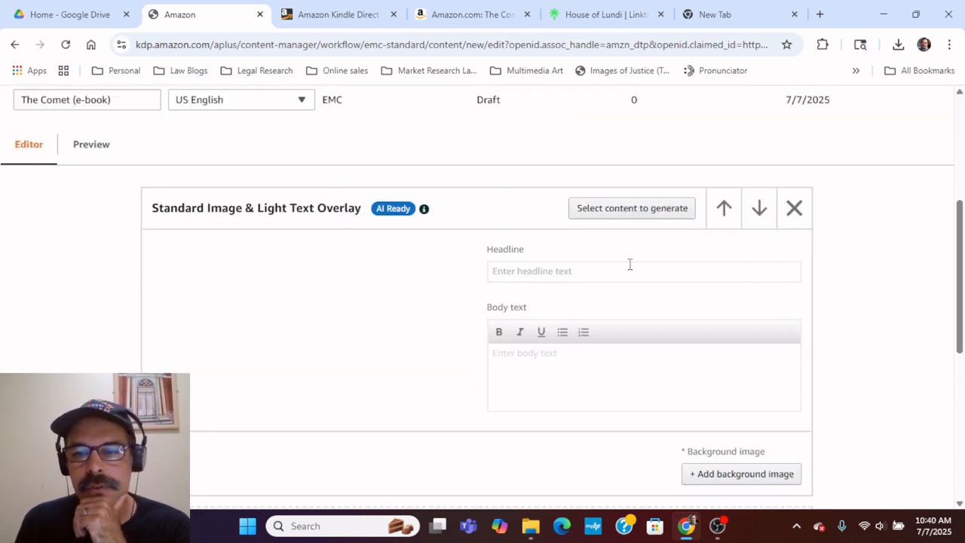
scroll(631, 267, "down", 3)
left_click(708, 264)
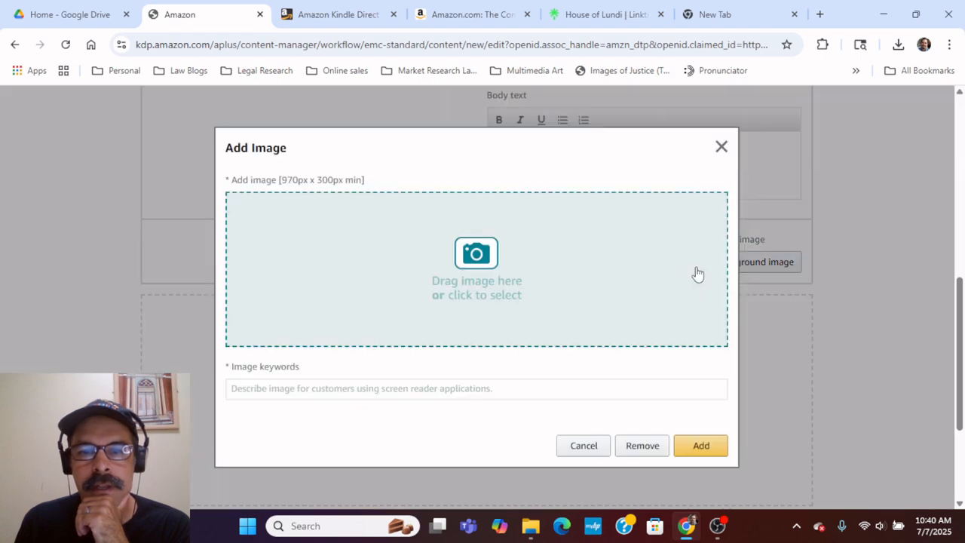
left_click(477, 259)
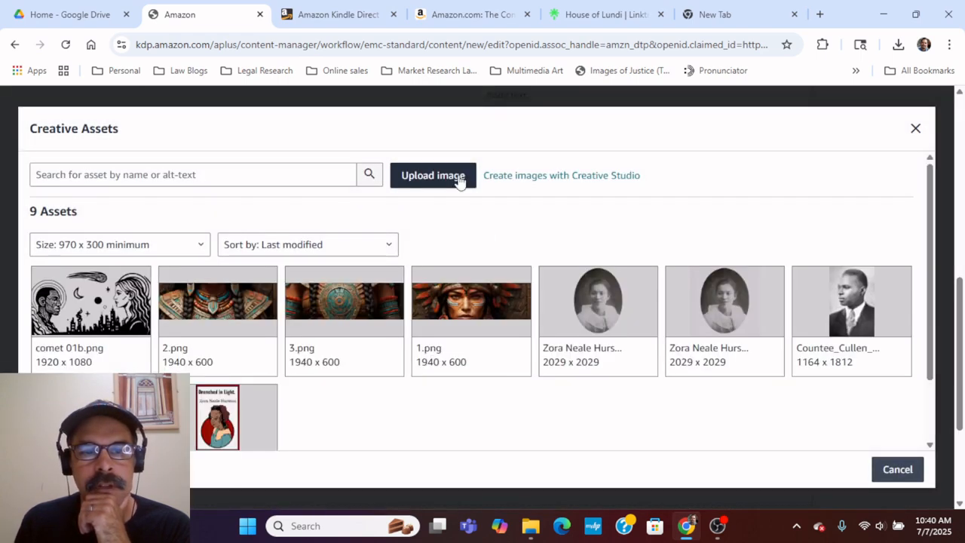
- Upload Comet A plus image 1.png from the A plus content folder in The Comet to the creative assets
mouse_move(77, 312)
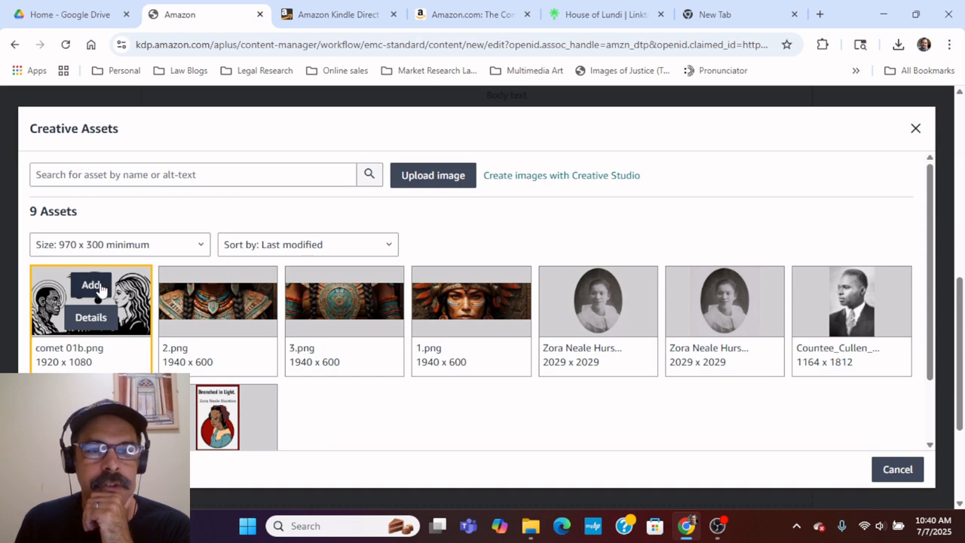
left_click(441, 184)
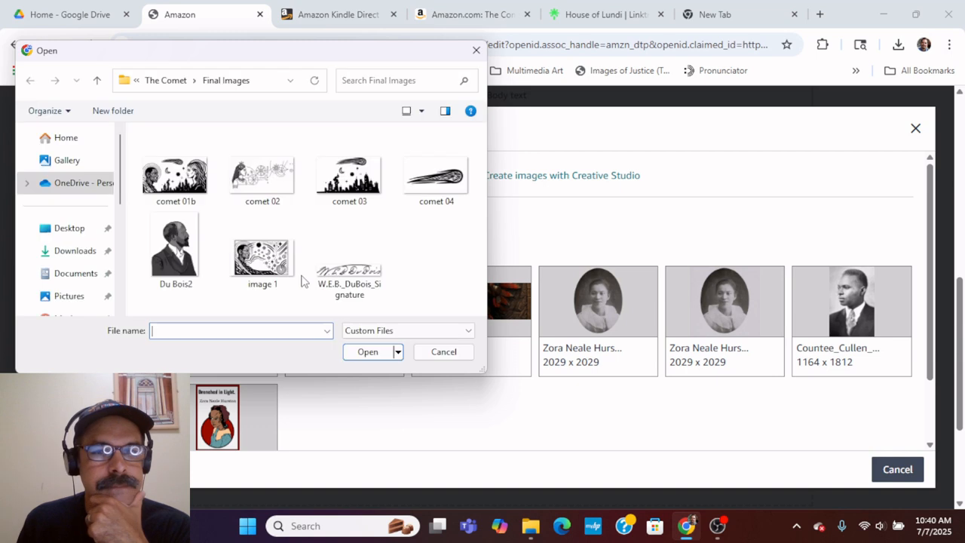
left_click(176, 81)
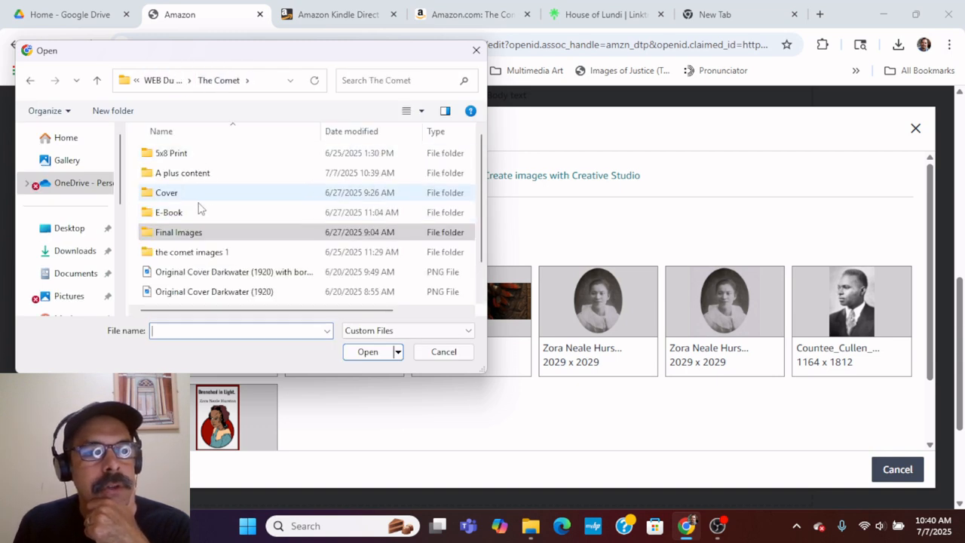
double_click(199, 179)
left_click(193, 191)
left_click(368, 352)
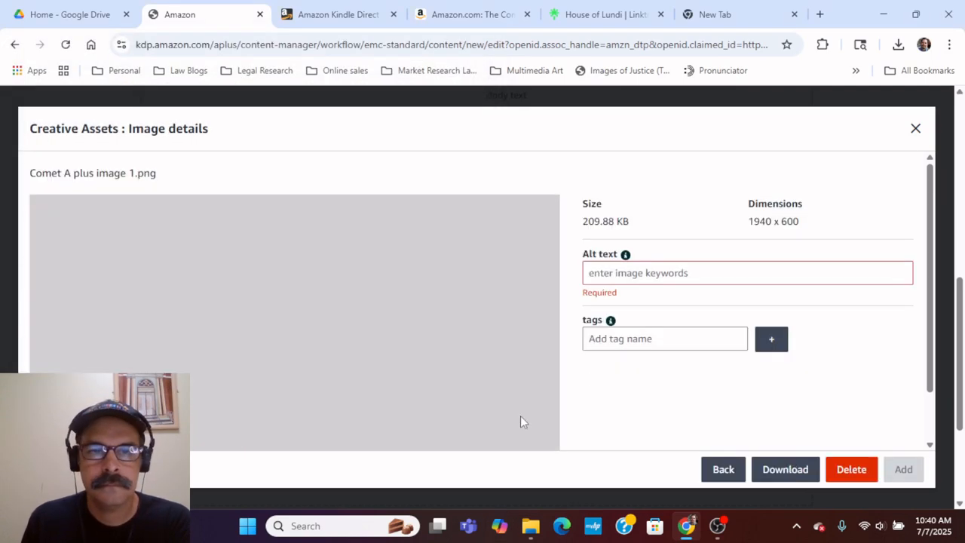
- Set the uploaded image's alt text to "The comet skyline with male and female"
left_click(676, 272)
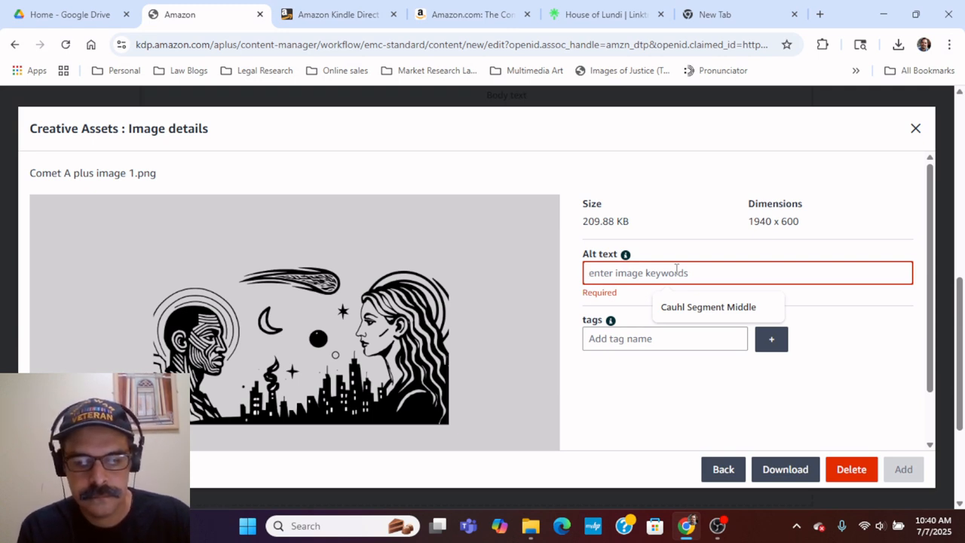
type("A p")
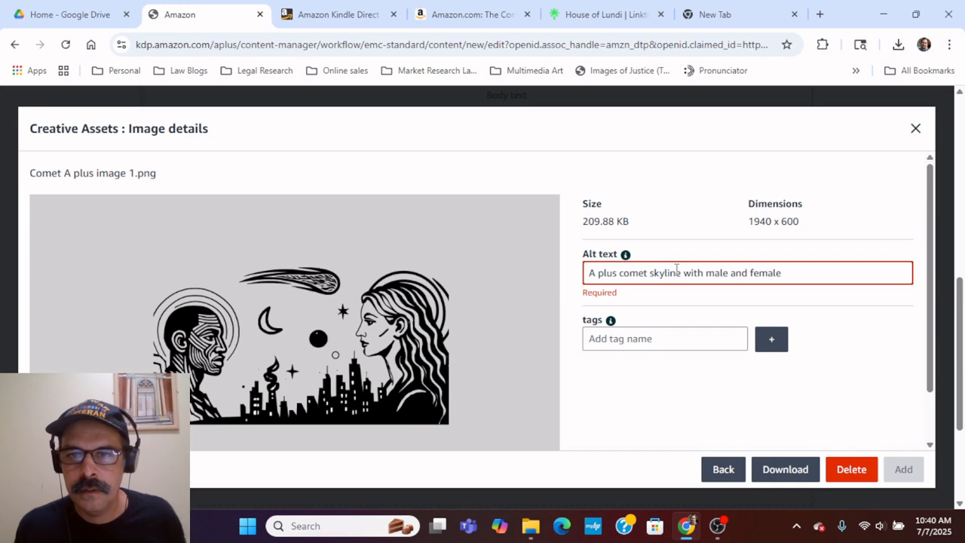
key("BackSpace")
key("BackSpace")
key("BackSpace")
key("BackSpace")
key("BackSpace")
key("BackSpace")
key("BackSpace")
type("The")
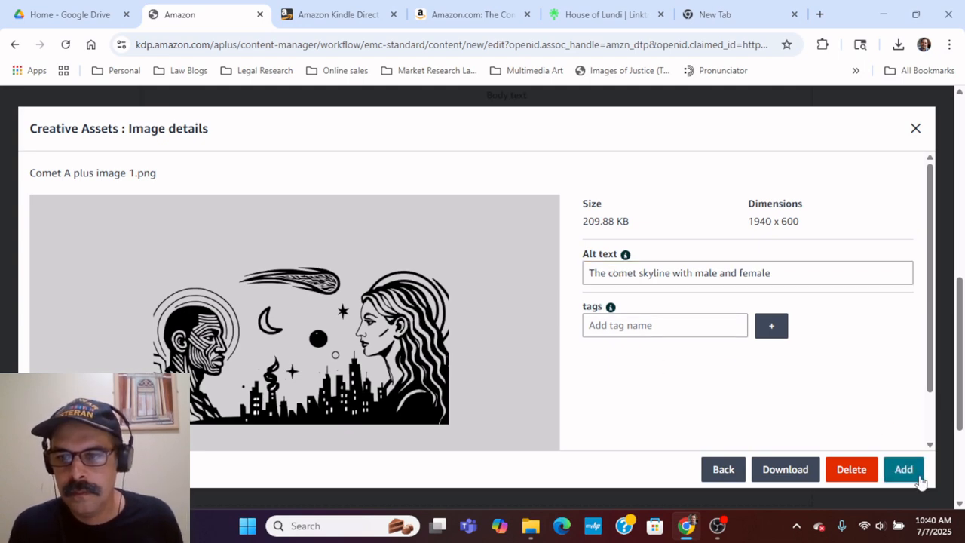
- Add the uploaded comet image as the background of the Standard Image & Light Text Overlay module
left_click(905, 471)
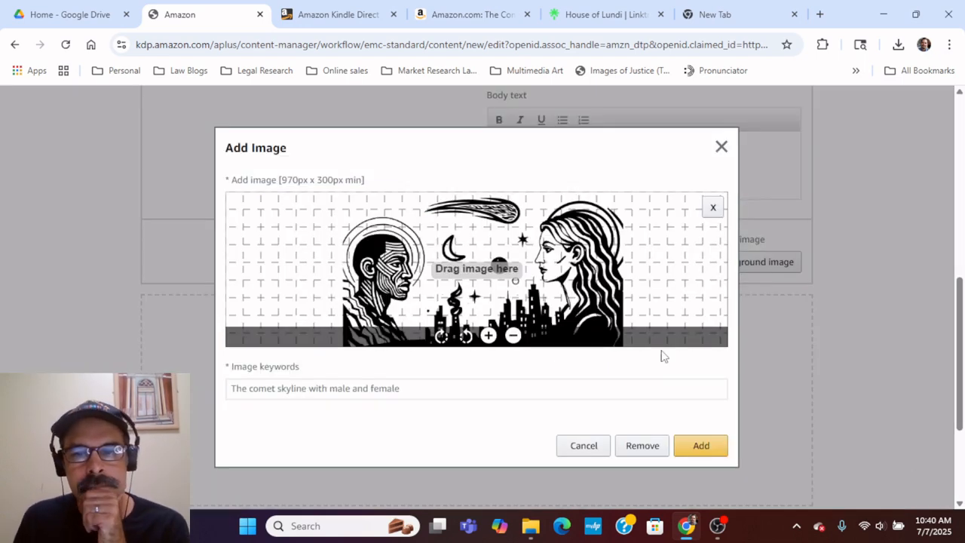
left_click(702, 448)
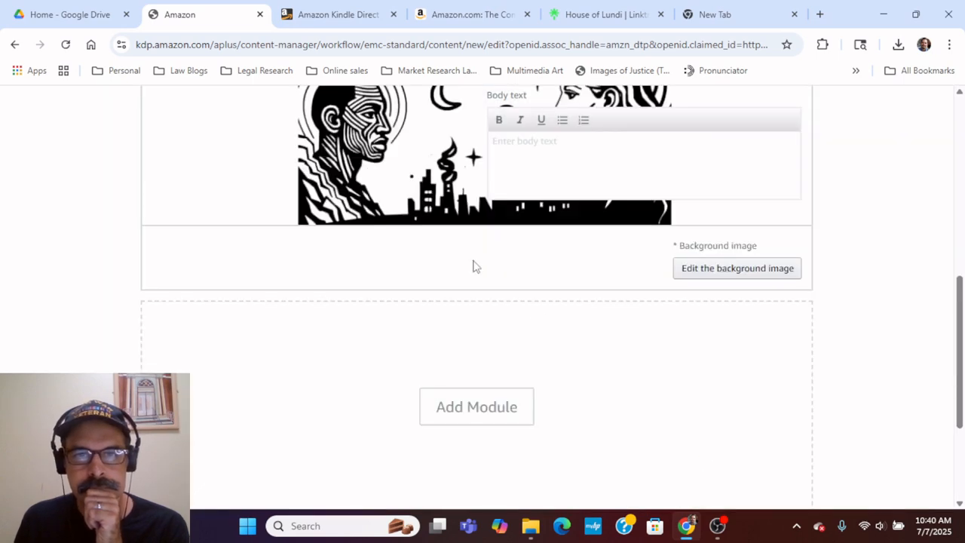
scroll(459, 287, "up", 4)
scroll(454, 389, "down", 3)
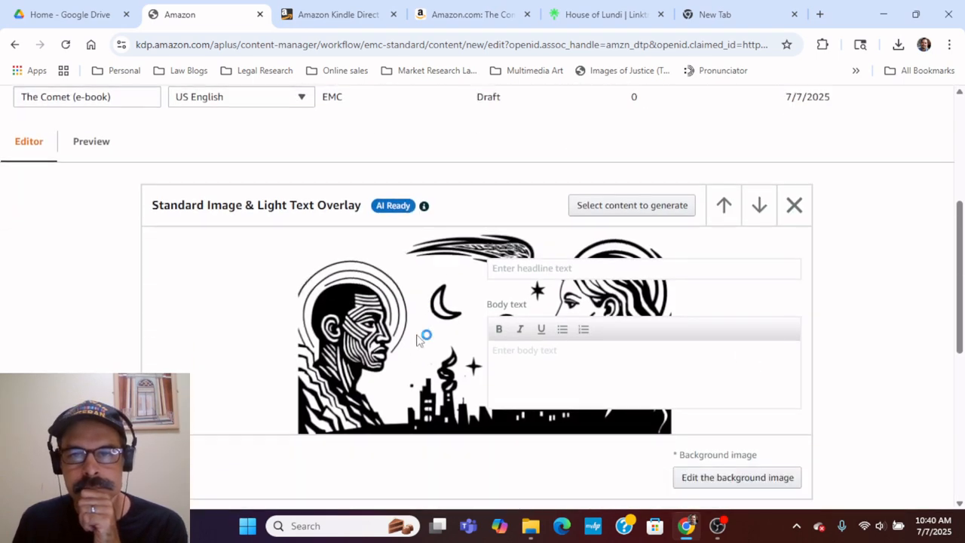
scroll(607, 211, "up", 1)
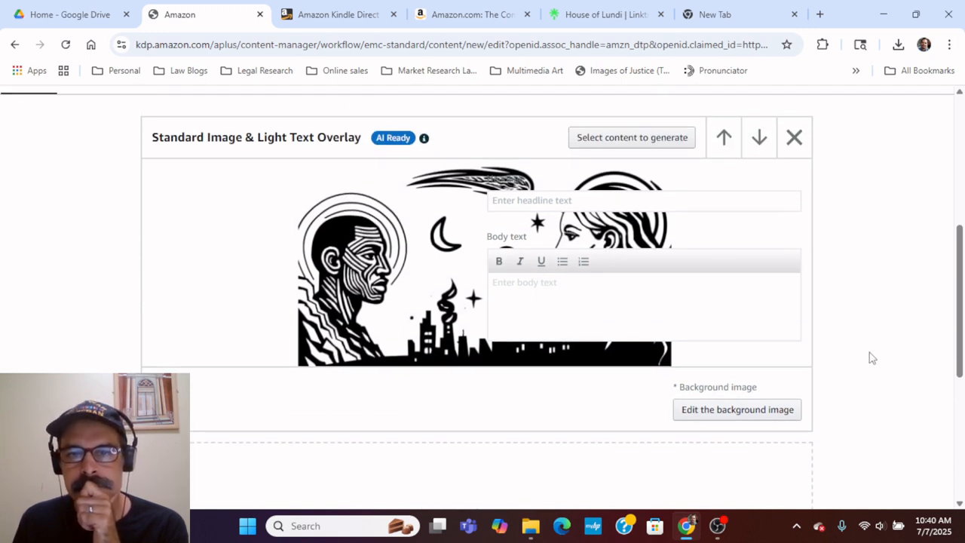
scroll(874, 356, "down", 3)
scroll(874, 356, "up", 3)
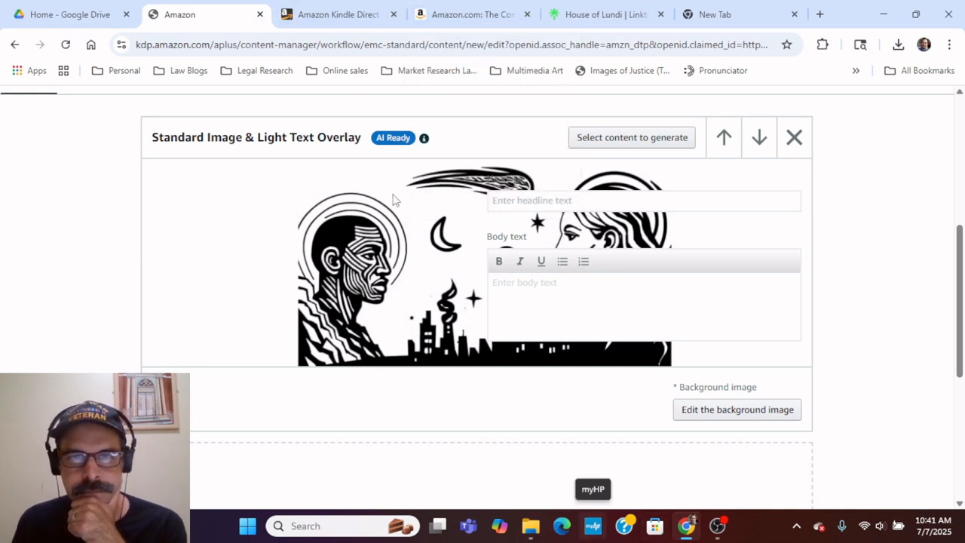
- Copy the bold opening sentence of the book description from The Comet's Amazon product page
left_click(456, 12)
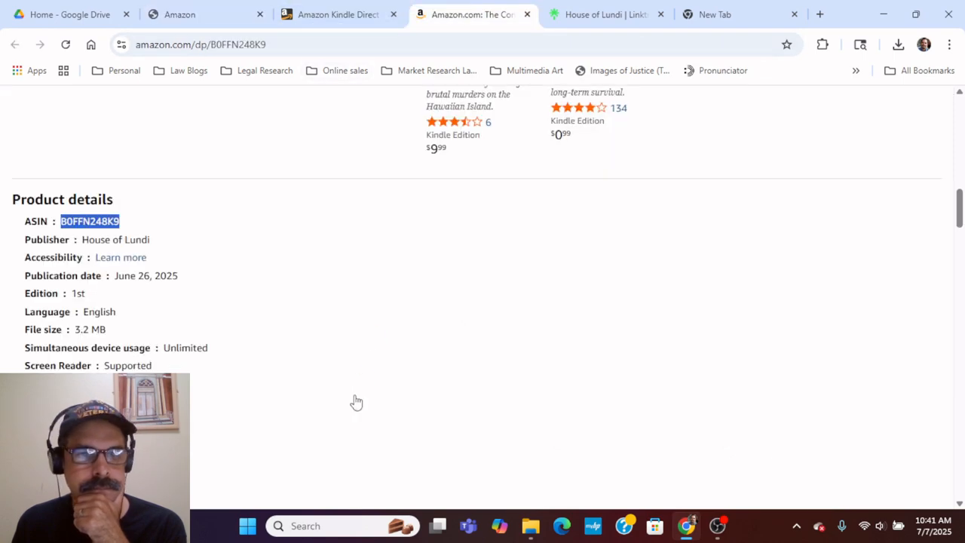
scroll(358, 399, "up", 15)
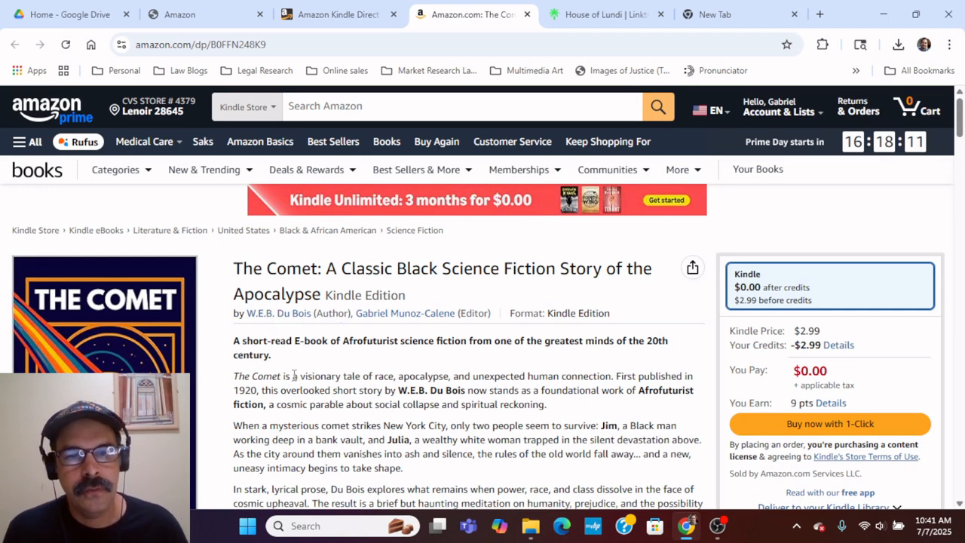
left_click_drag(294, 375, 361, 376)
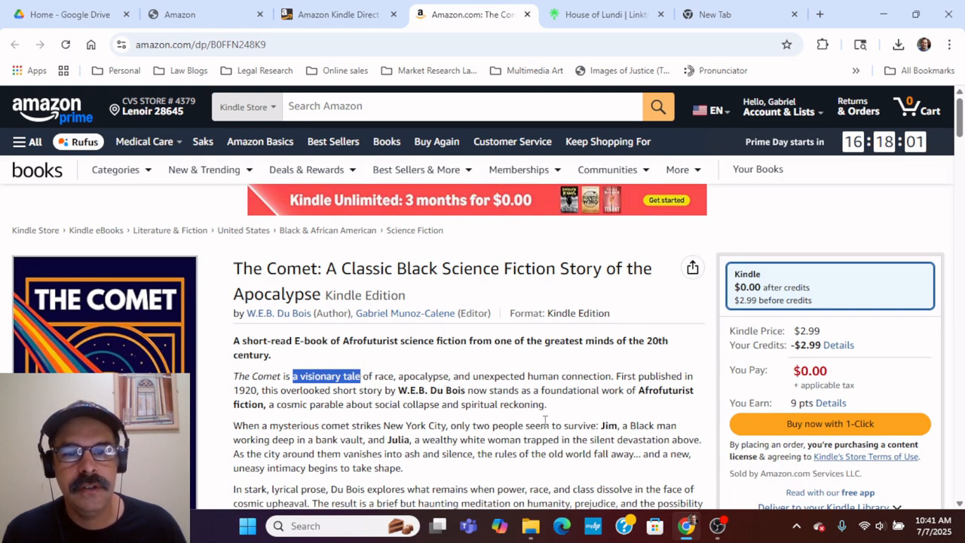
left_click_drag(242, 339, 297, 344)
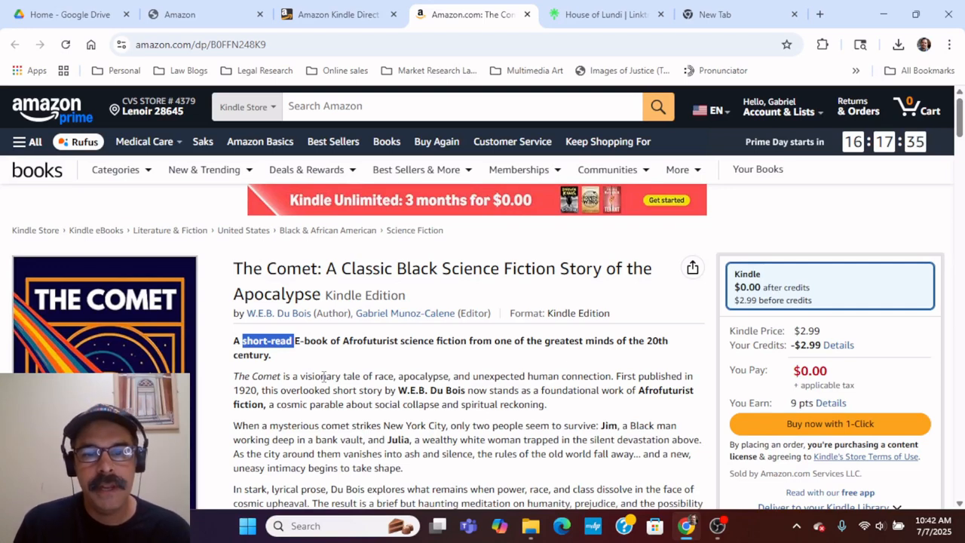
left_click(276, 345)
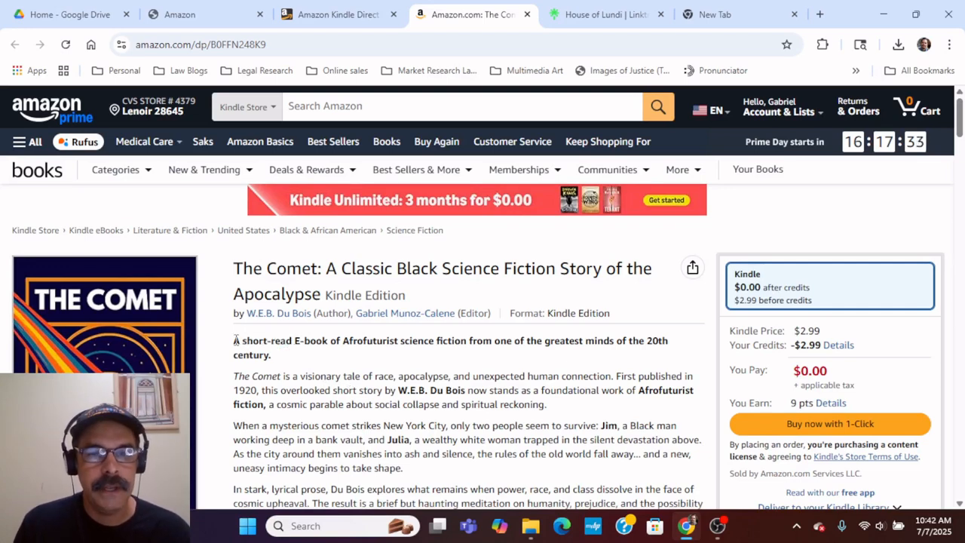
left_click_drag(235, 340, 420, 356)
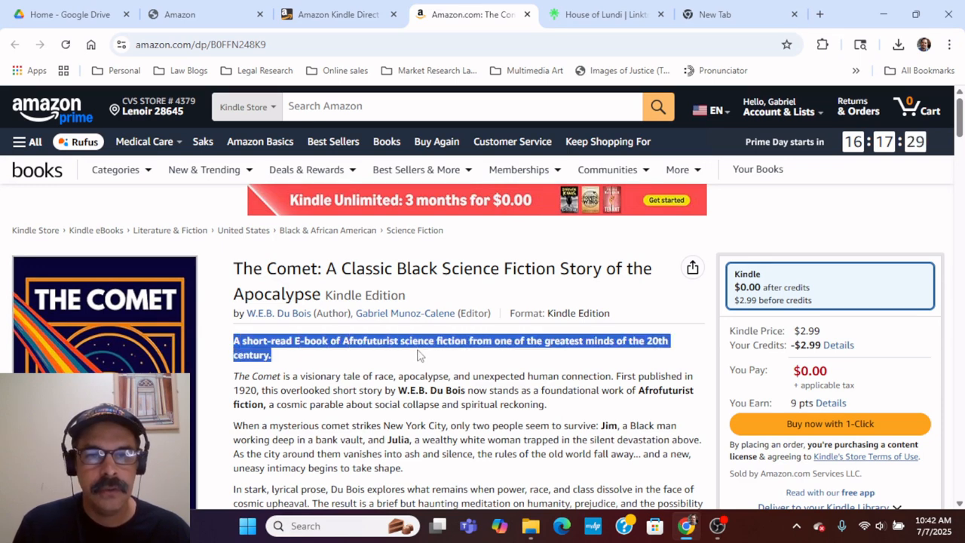
right_click(339, 343)
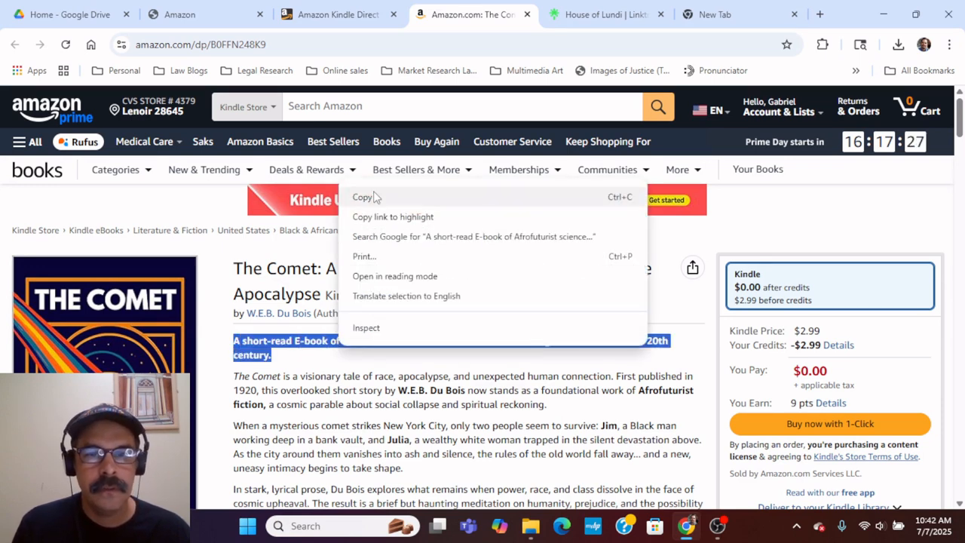
left_click(363, 196)
- Paste the copied "A short-read E-book of Afrofuturist science fiction" sentence as the body text of the image overlay module in the A+ content editor
left_click(184, 14)
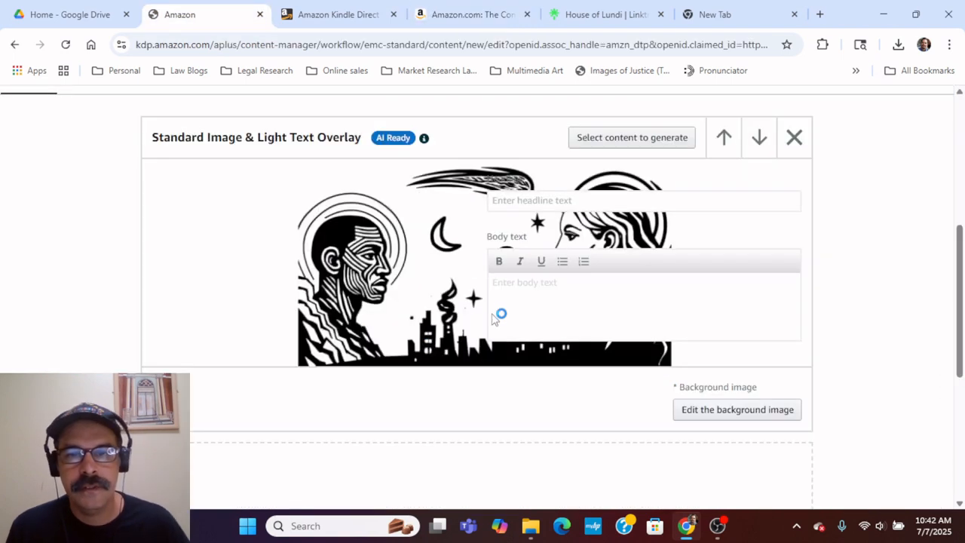
left_click(520, 282)
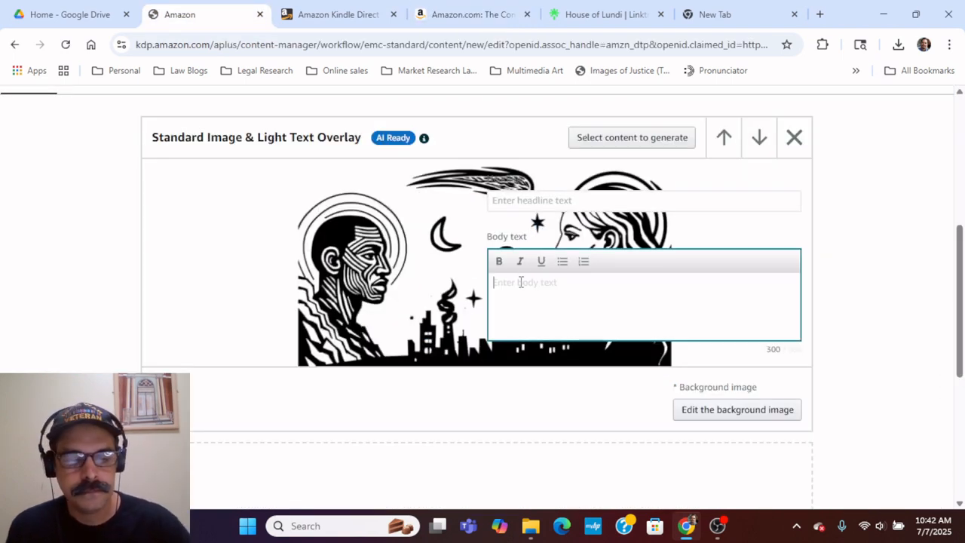
key("ctrl+v")
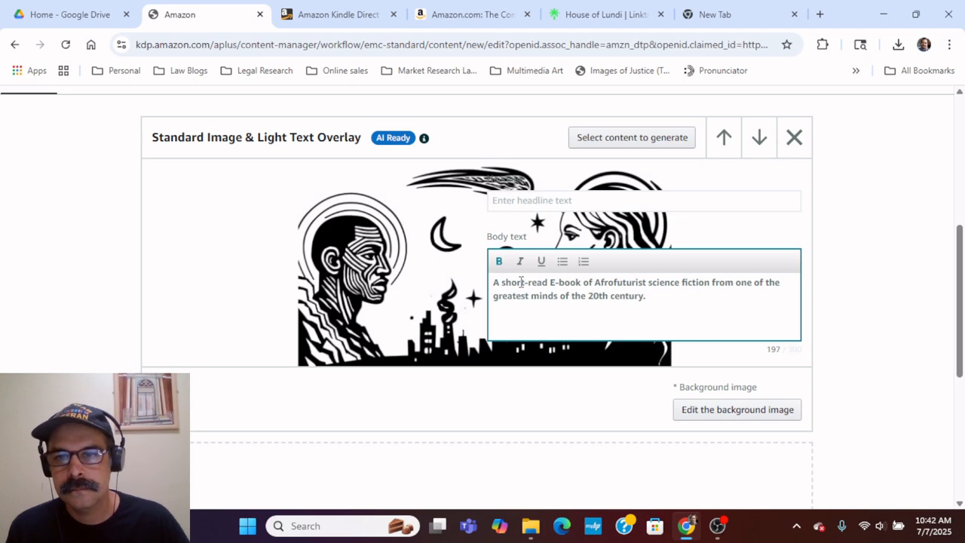
left_click(574, 400)
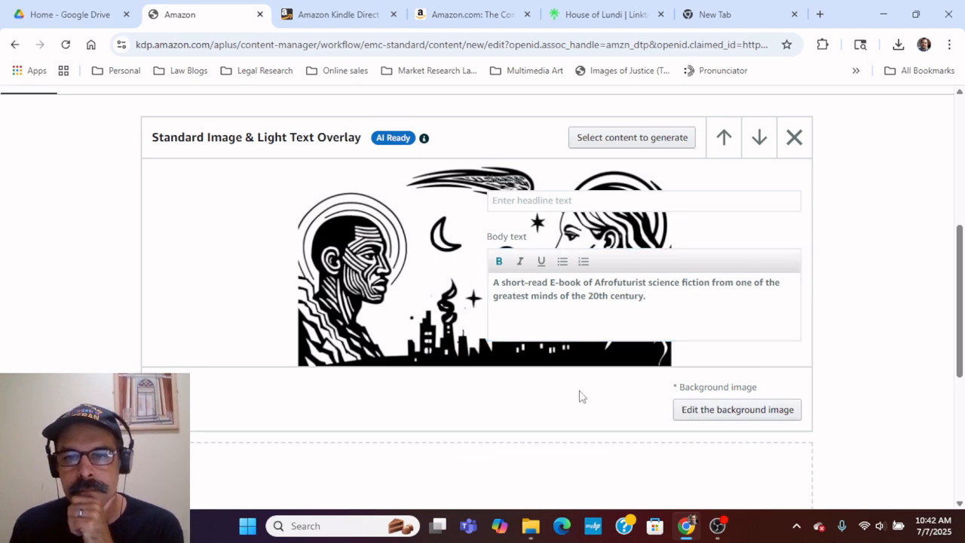
scroll(859, 360, "down", 3)
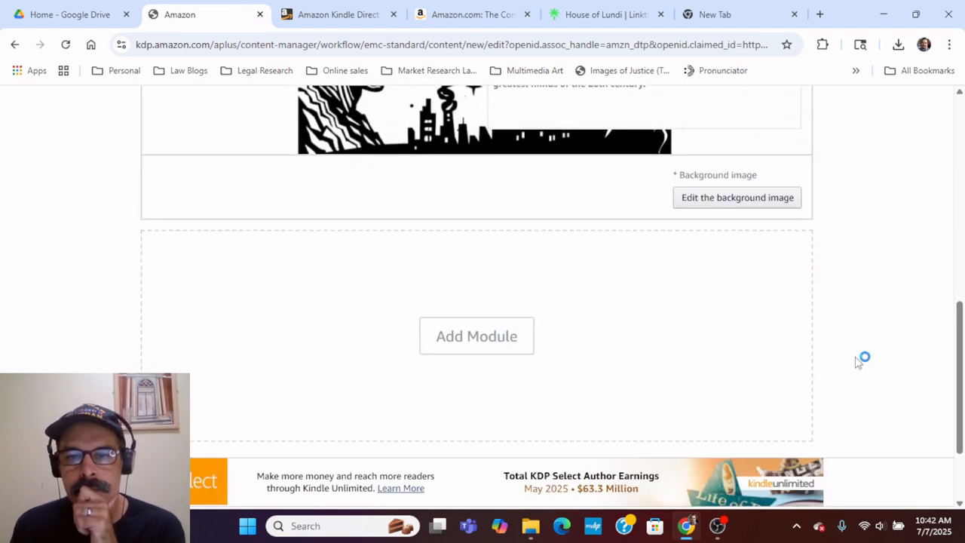
scroll(859, 359, "up", 3)
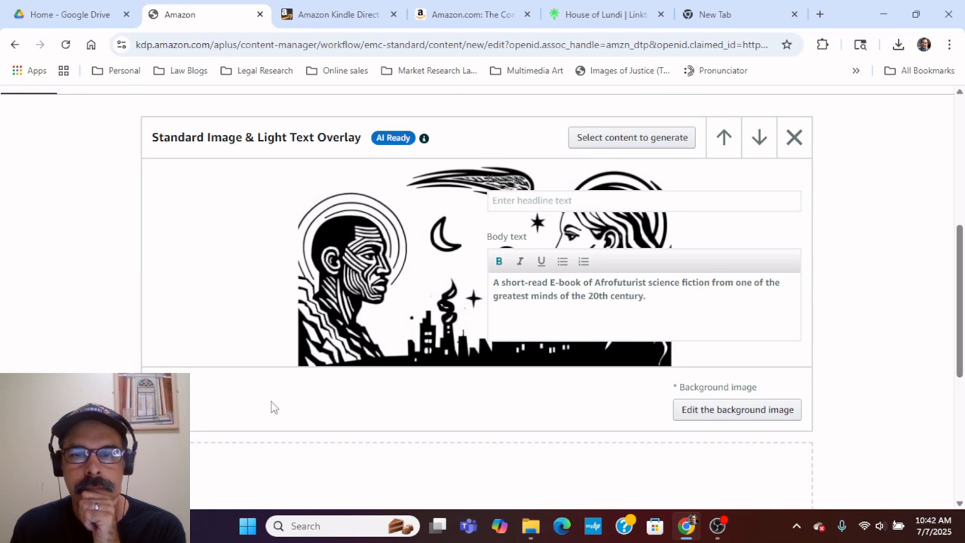
scroll(274, 407, "down", 3)
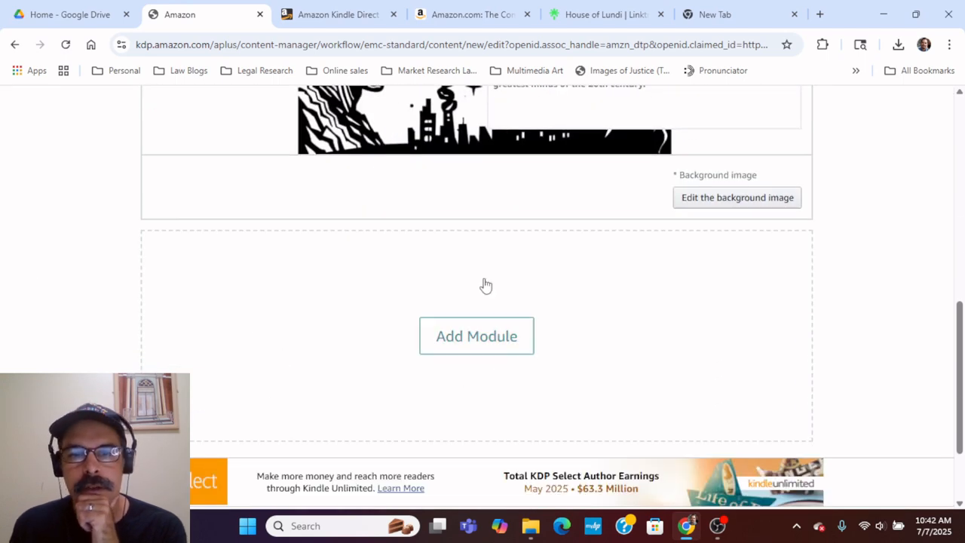
- Preview how the image overlay module with the comet banner and body text appears
scroll(711, 396, "up", 6)
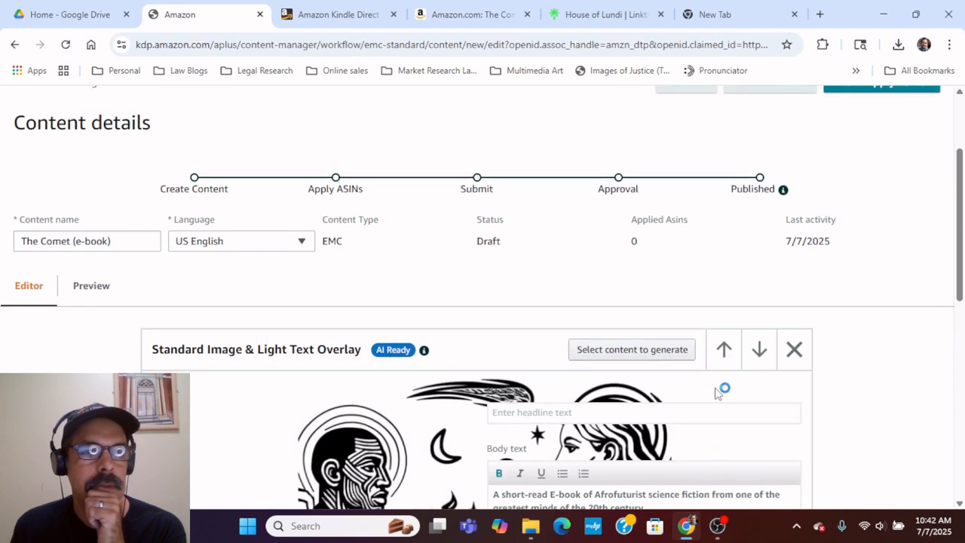
left_click(92, 295)
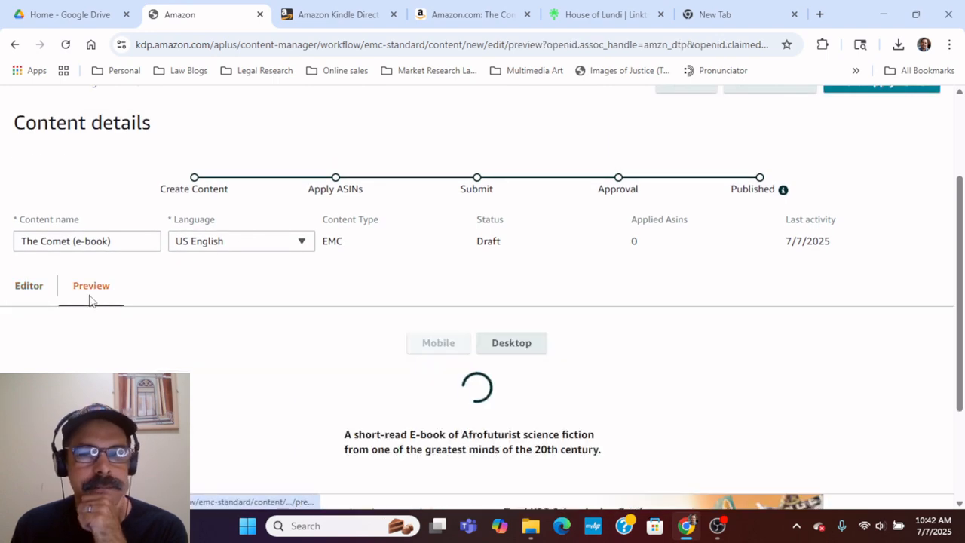
scroll(376, 415, "down", 2)
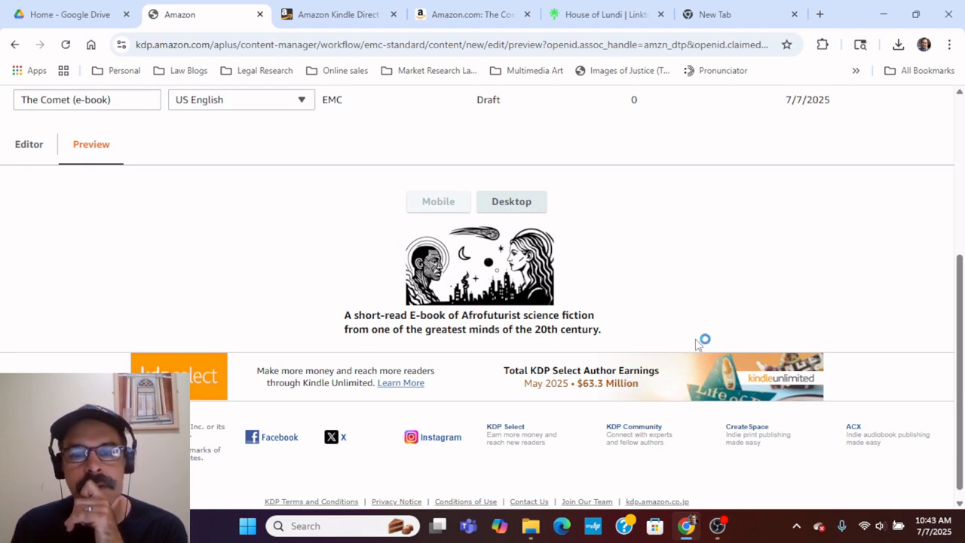
- Try the headline "The Comet by W.E.B. Du Bois" in the Standard Image & Light Text Overlay module
left_click(27, 155)
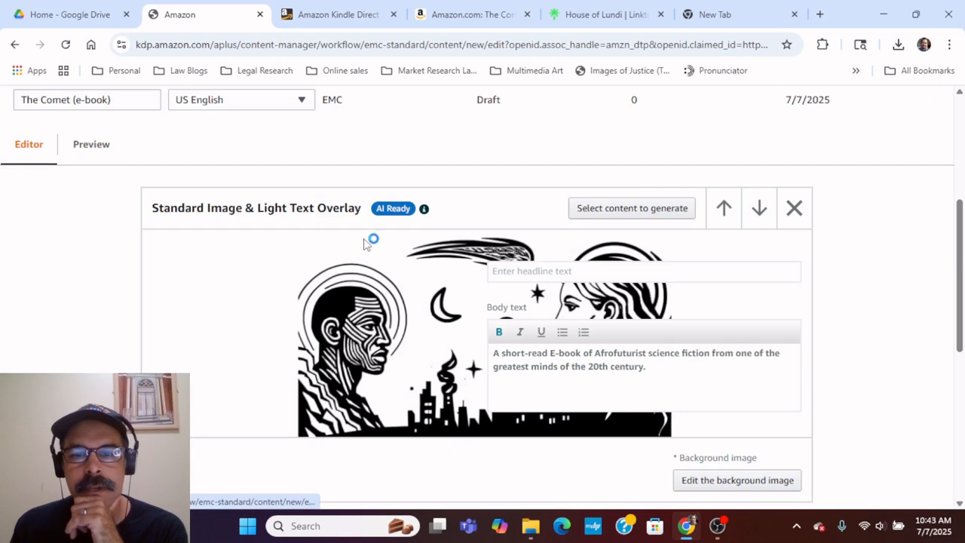
left_click(528, 273)
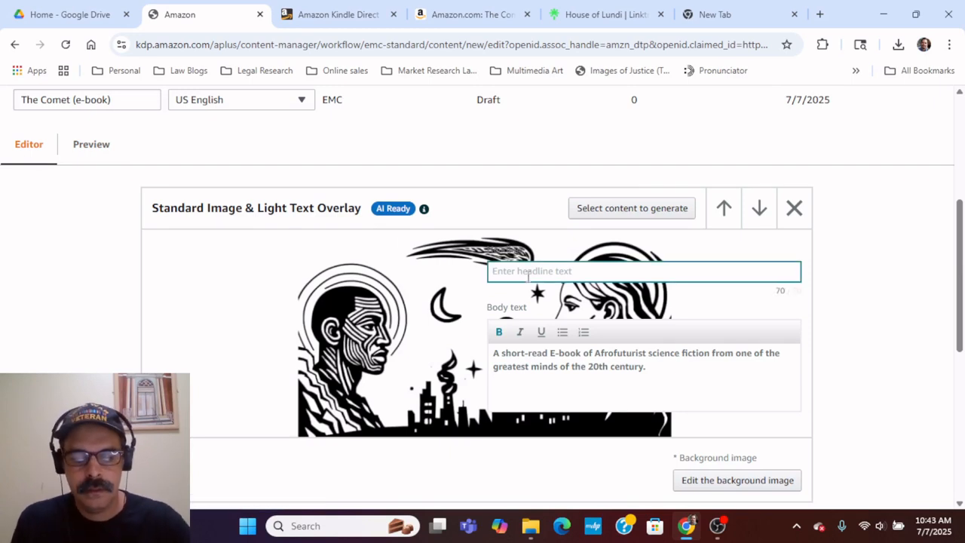
type("T")
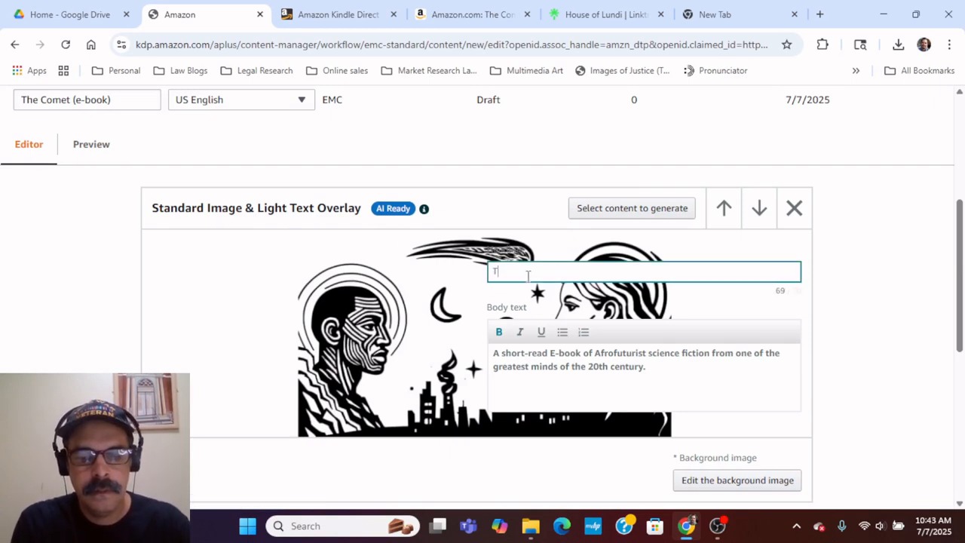
type("he Comet ")
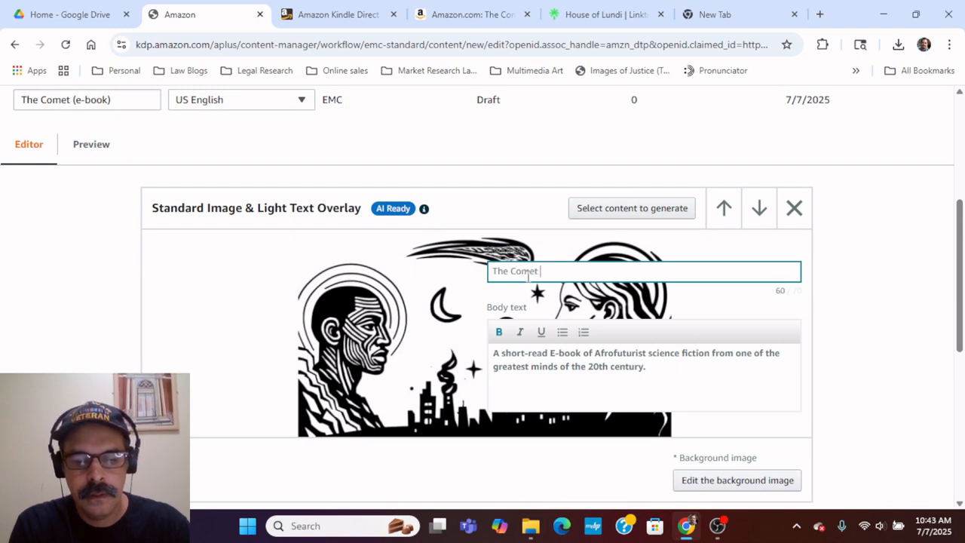
type("by W.E.B. ")
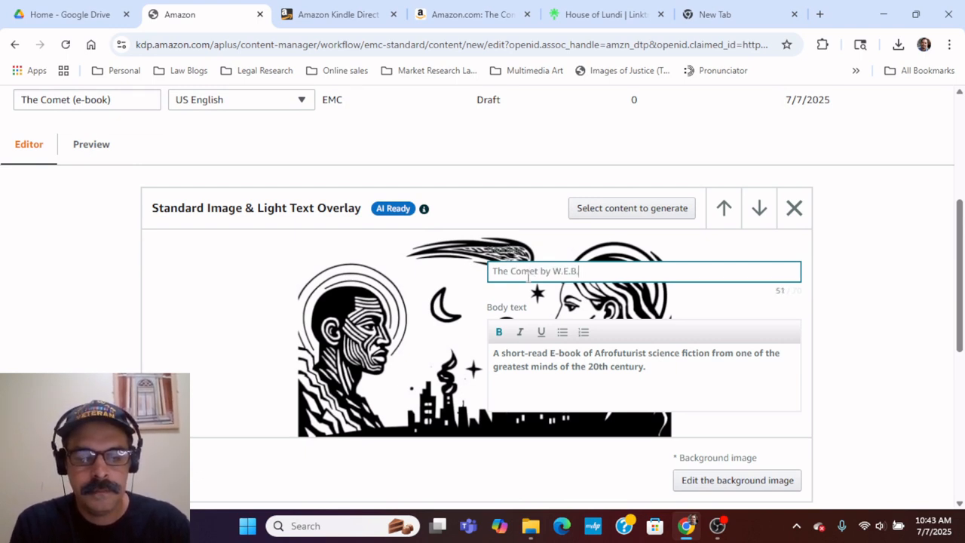
type("Du ")
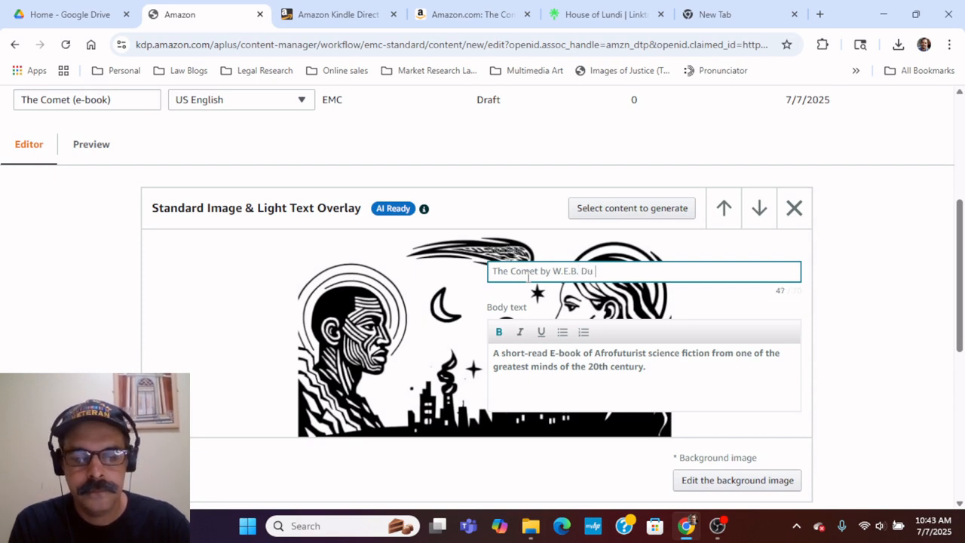
type("Bois")
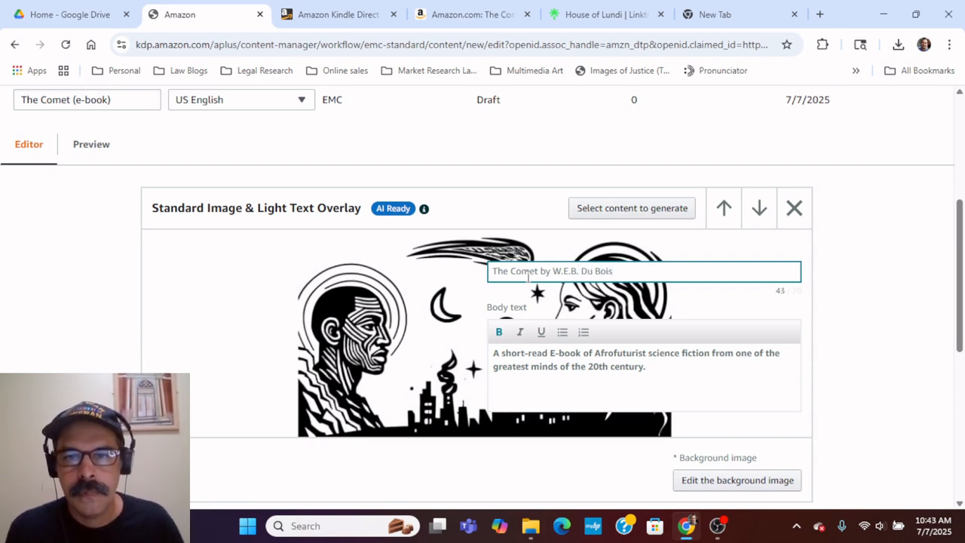
left_click(105, 355)
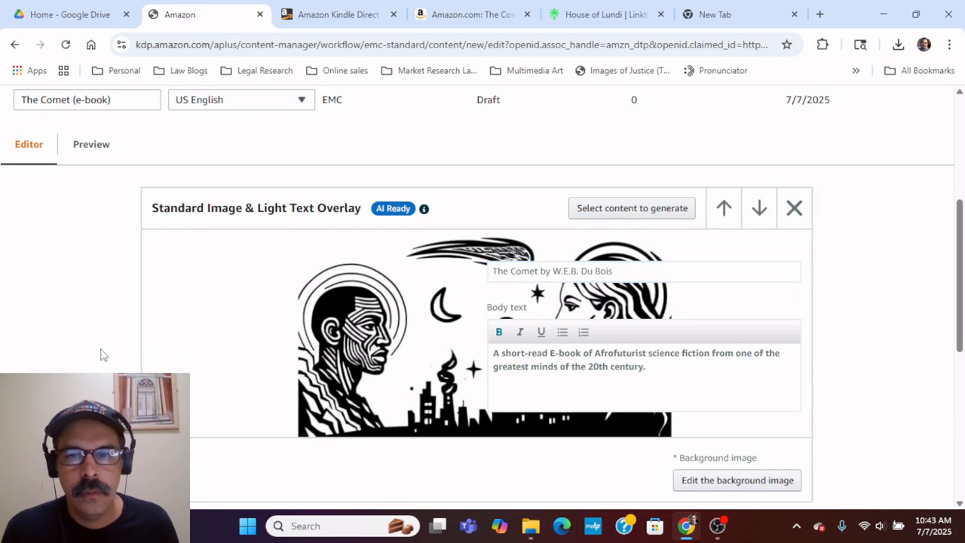
- Preview the module with its headline, and delete the headline text in the editor
left_click(105, 141)
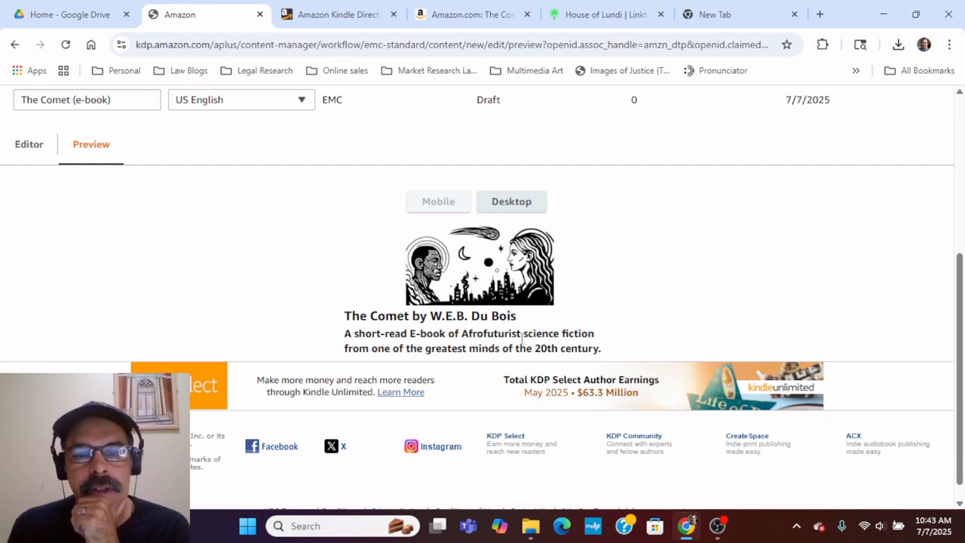
left_click(44, 145)
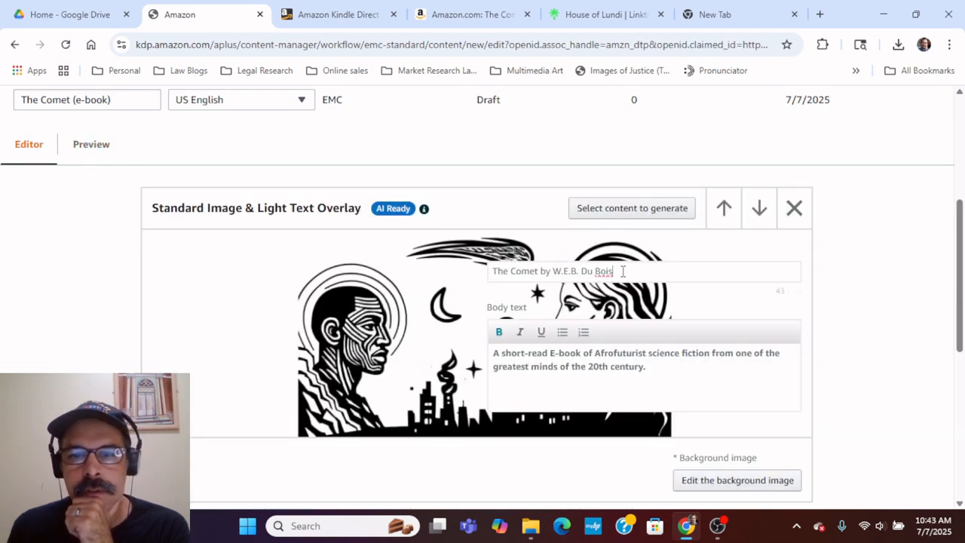
left_click_drag(623, 271, 478, 279)
key("BackSpace")
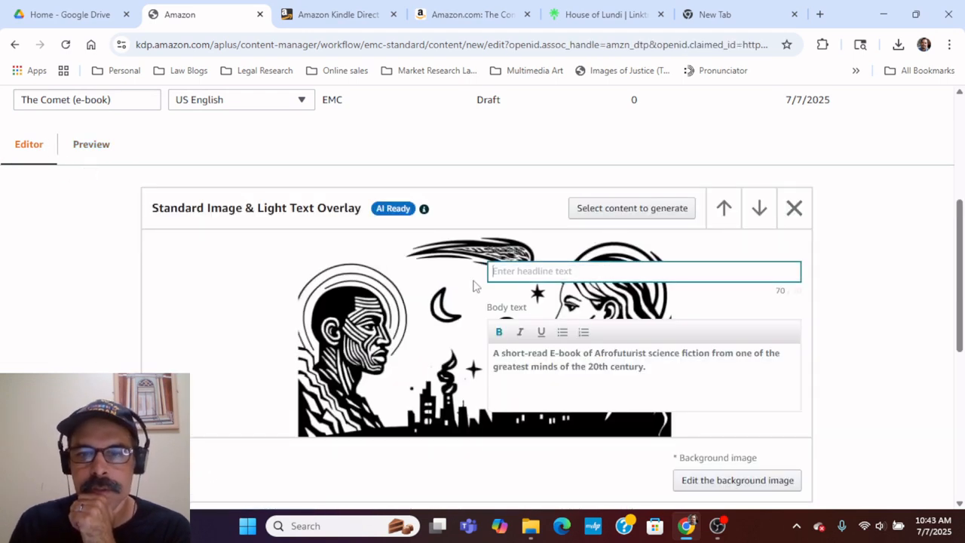
- Compare the mobile and desktop previews of the module to check where the body text falls over the image
left_click(88, 144)
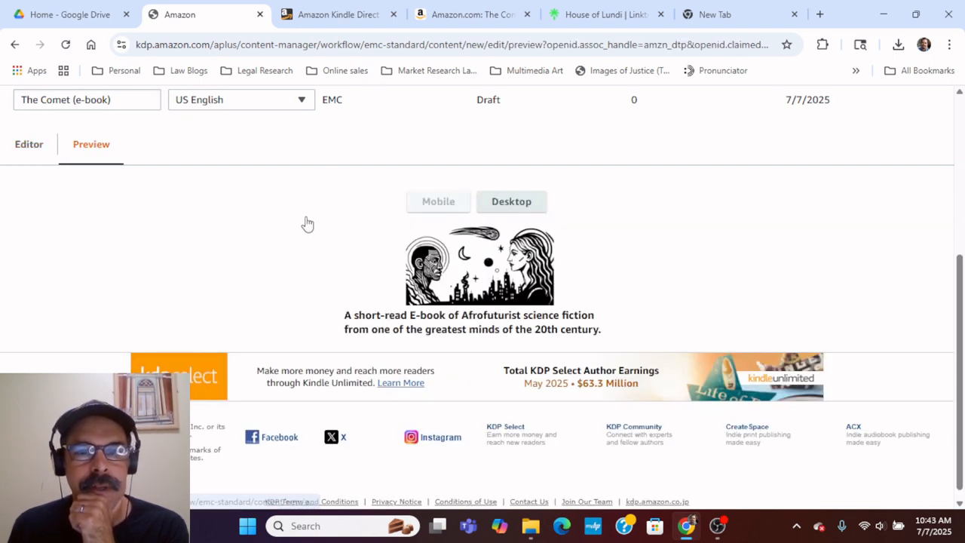
left_click(507, 202)
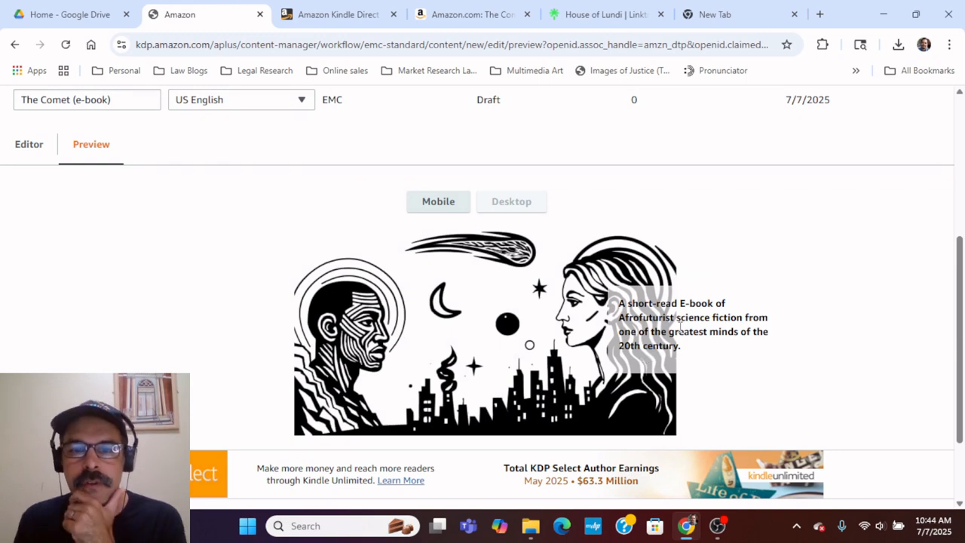
left_click(454, 209)
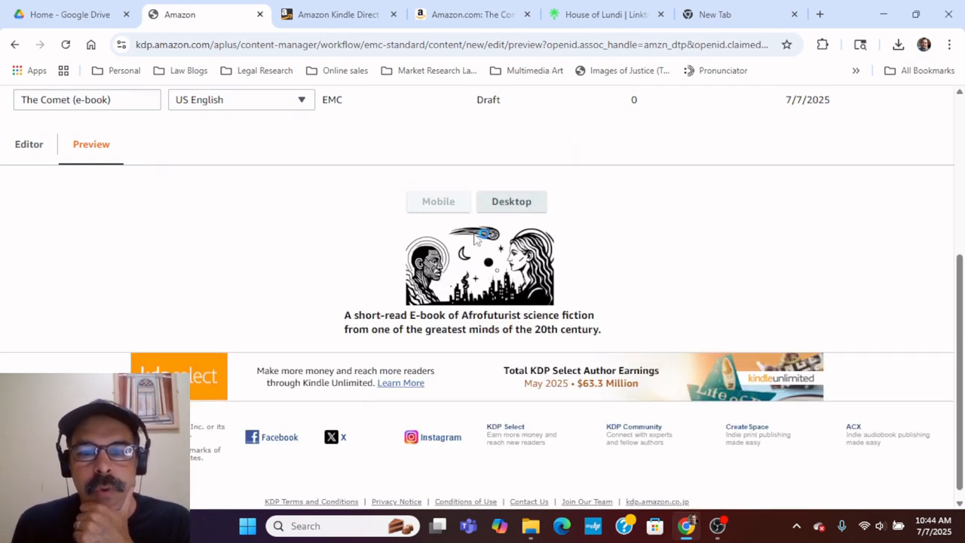
left_click(512, 202)
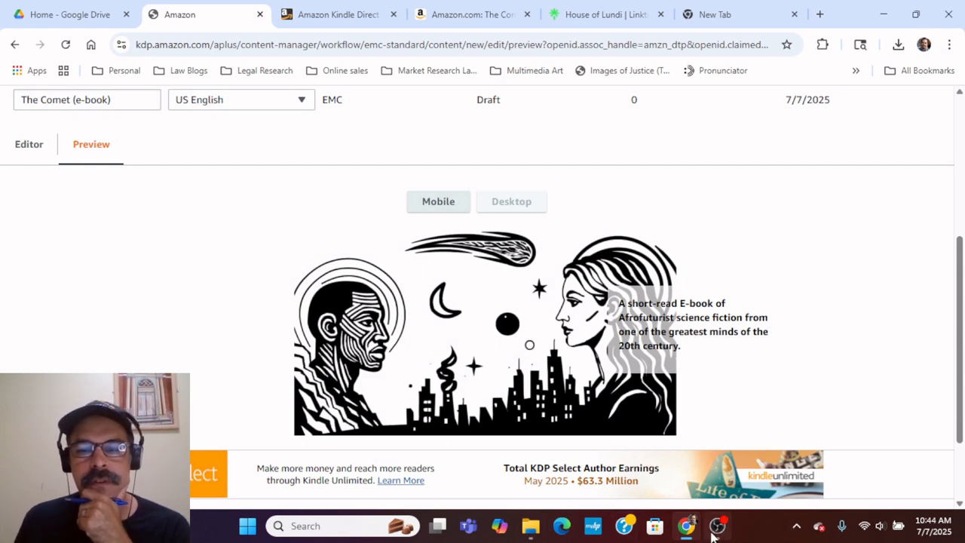
- Open the GIMP project "Comet A plus image 1" from the A plus content folder in File Explorer
mouse_move(531, 528)
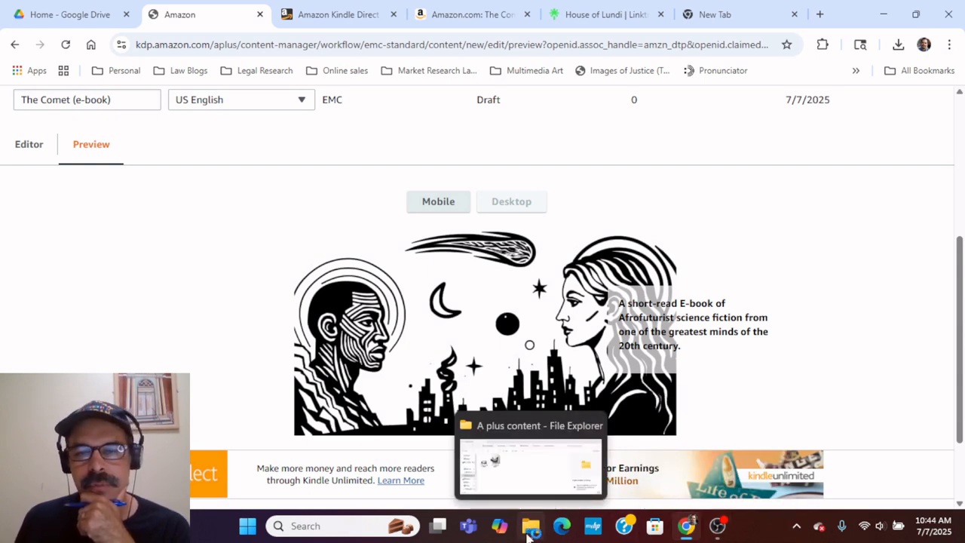
left_click(531, 528)
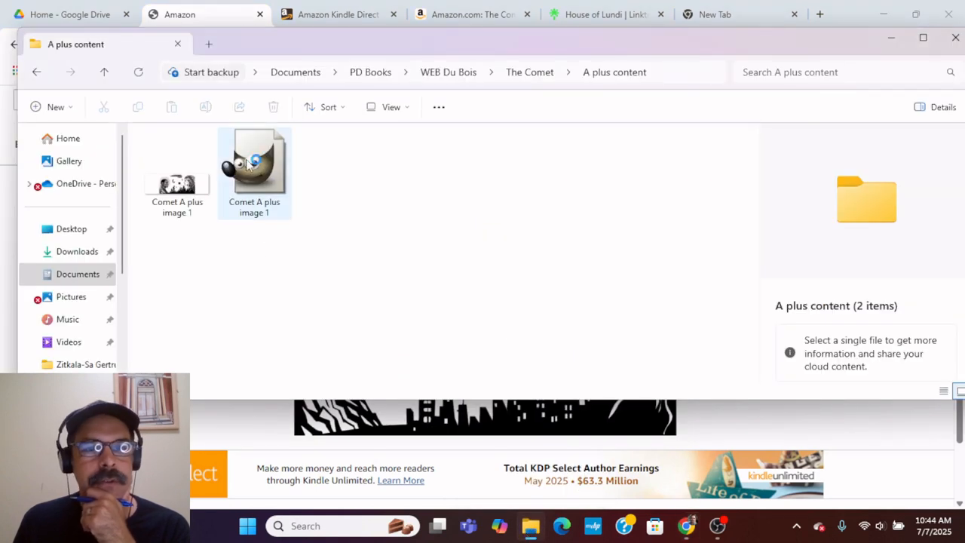
left_click(254, 174)
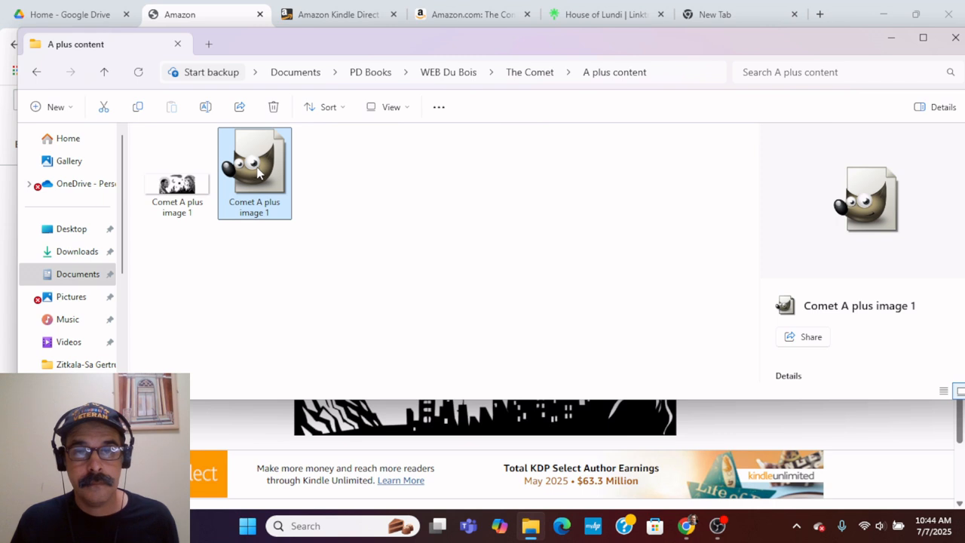
double_click(258, 174)
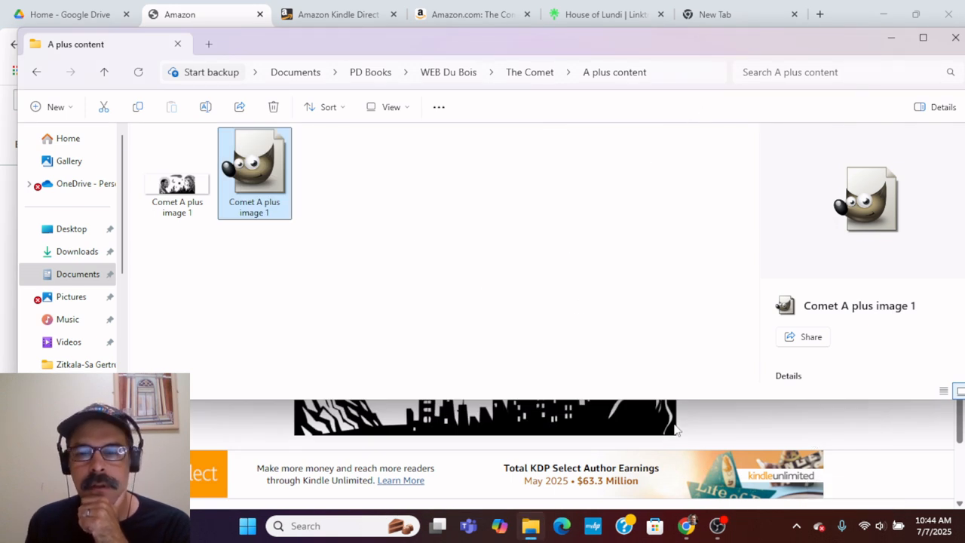
left_click(890, 39)
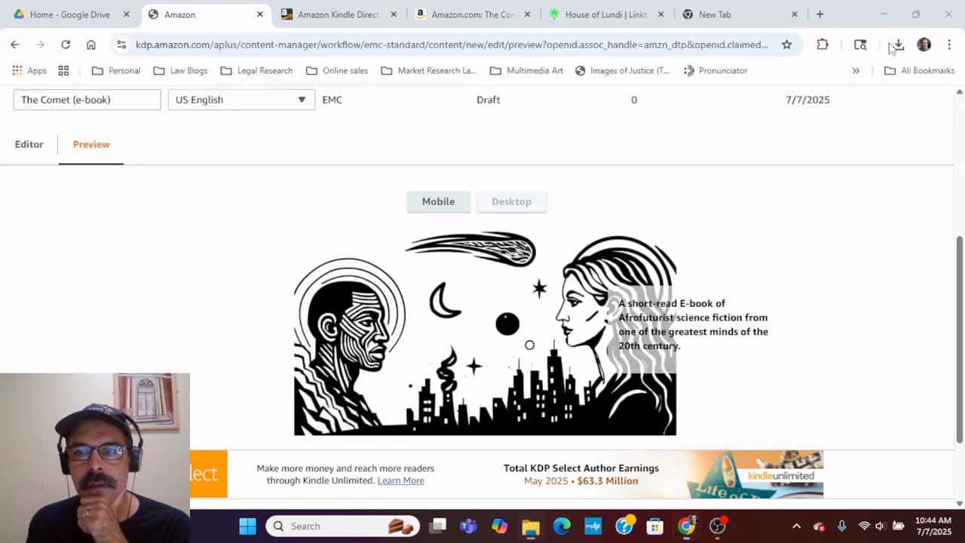
left_click(882, 13)
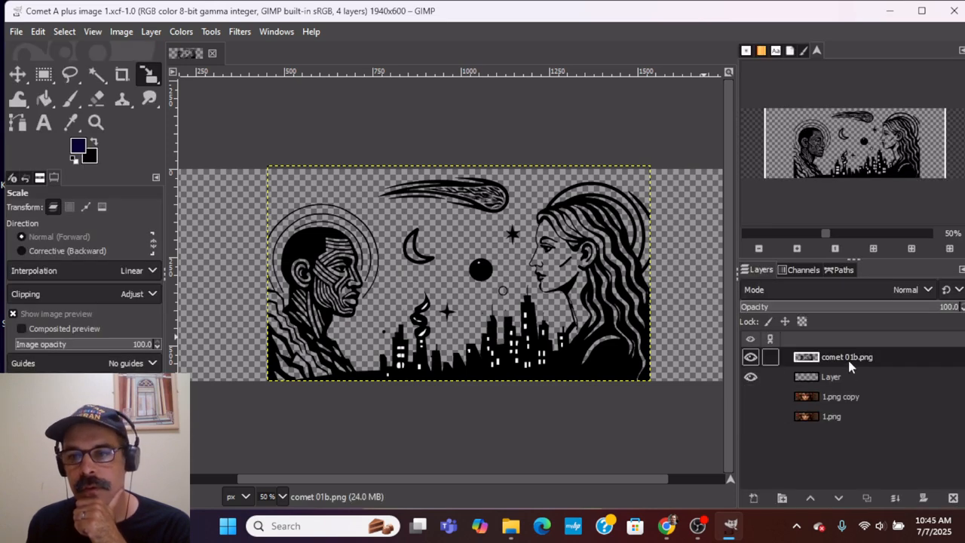
- Duplicate the comet 01b.png layer and hide the original layer
right_click(849, 361)
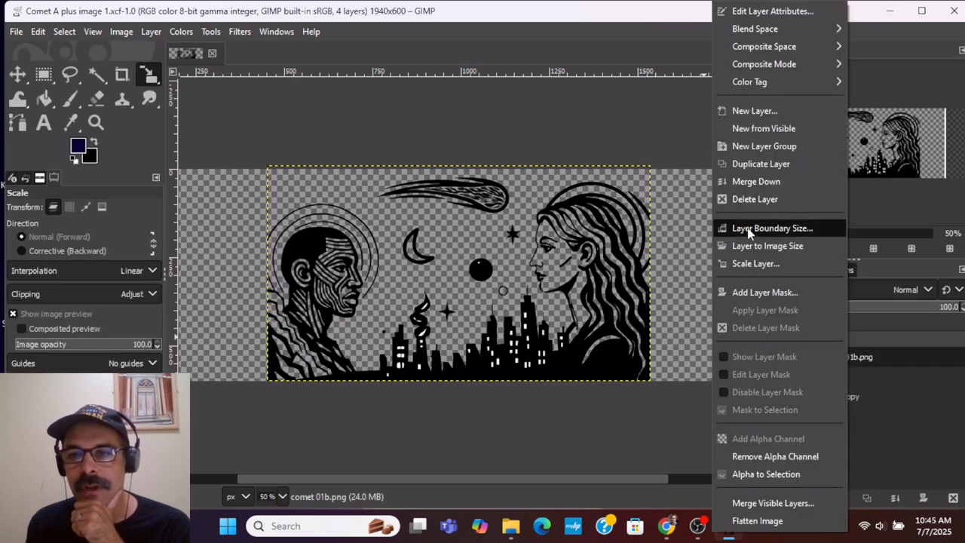
left_click(745, 163)
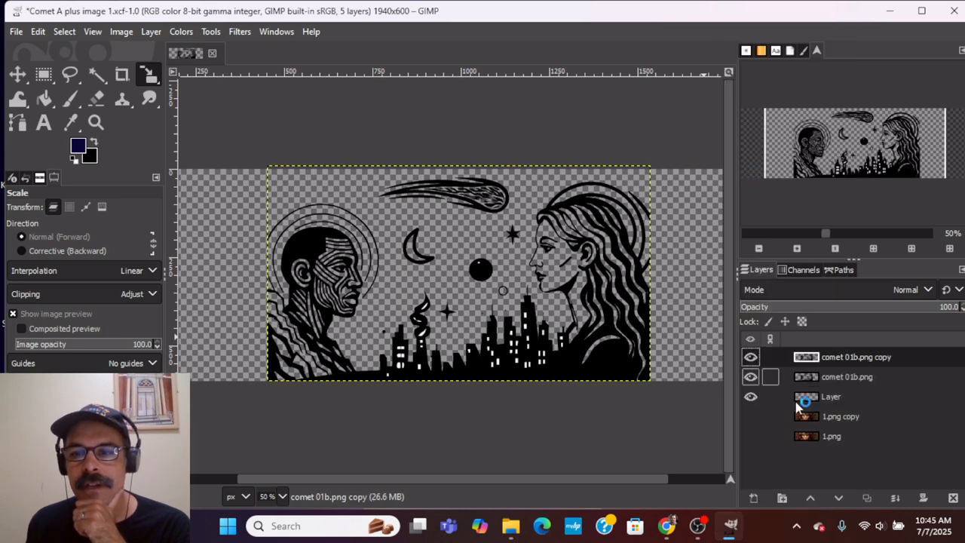
left_click(750, 377)
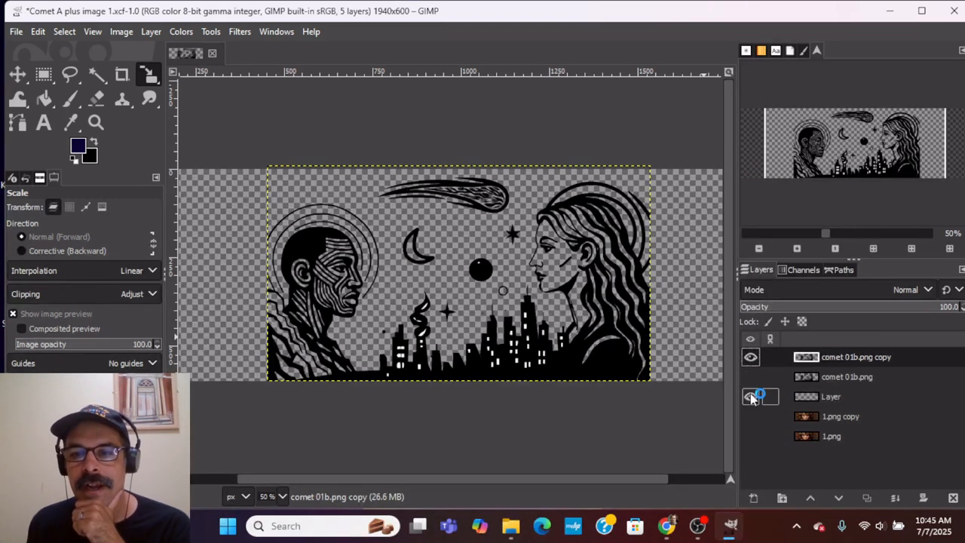
- Shift the duplicated comet layer about 260 px to the left on the canvas with the Scale tool, keeping its size
left_click(151, 80)
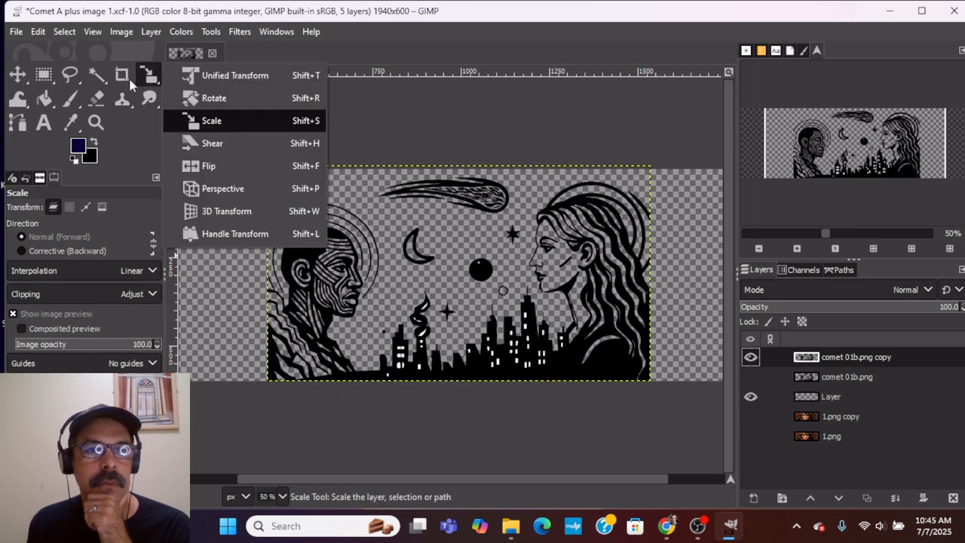
left_click(482, 272)
left_click_drag(483, 272, 384, 289)
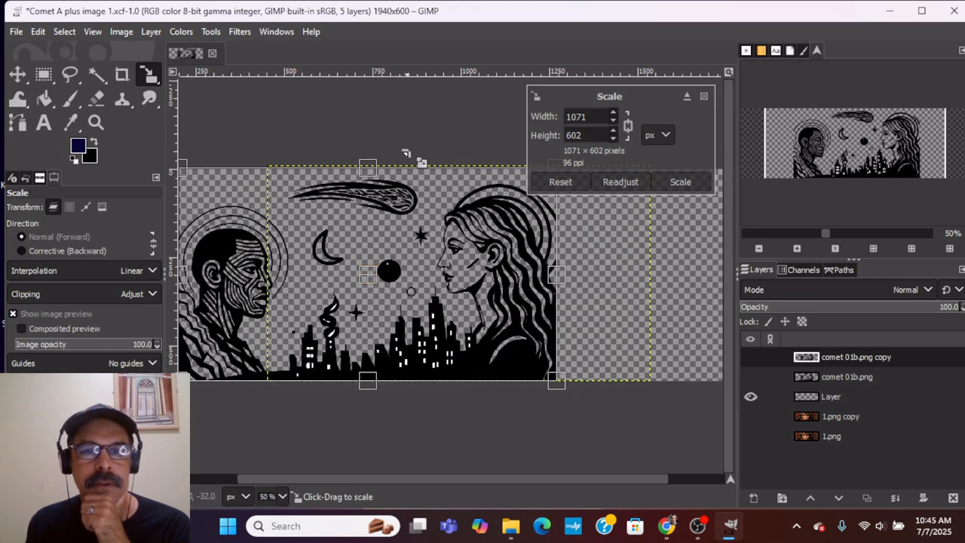
left_click(680, 183)
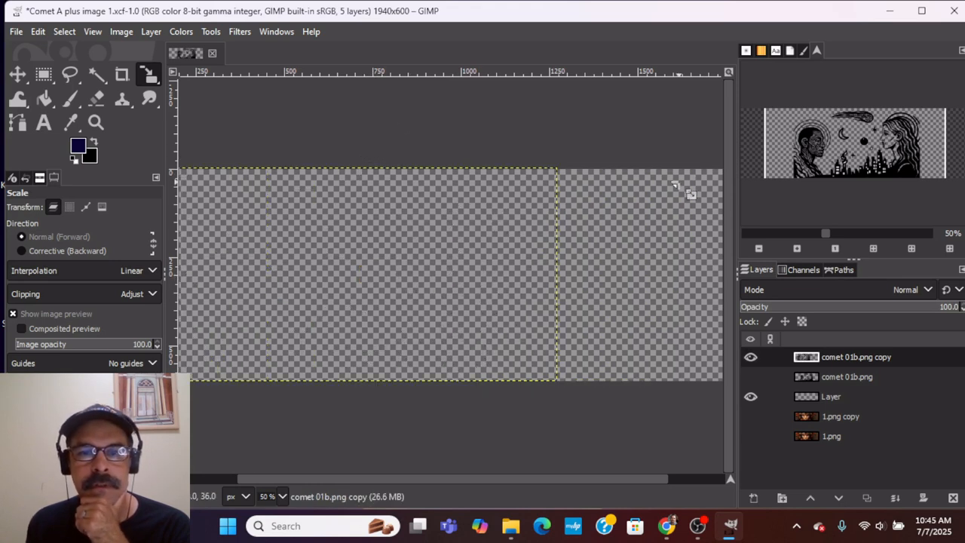
left_click(498, 417)
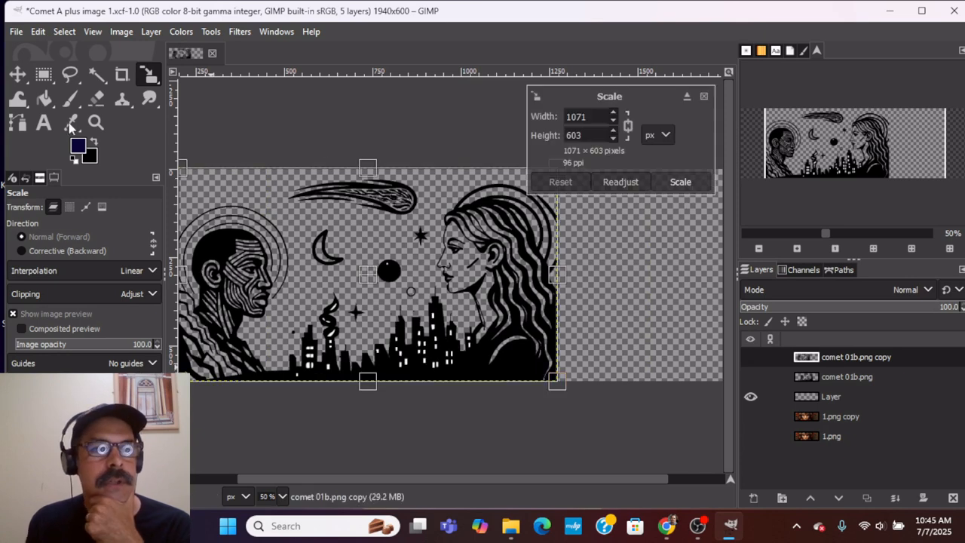
- Export the shifted comet image as Comet A plus image 1B.png in the A plus content folder with the current PNG options
left_click(16, 32)
left_click(16, 31)
left_click(38, 32)
left_click(15, 32)
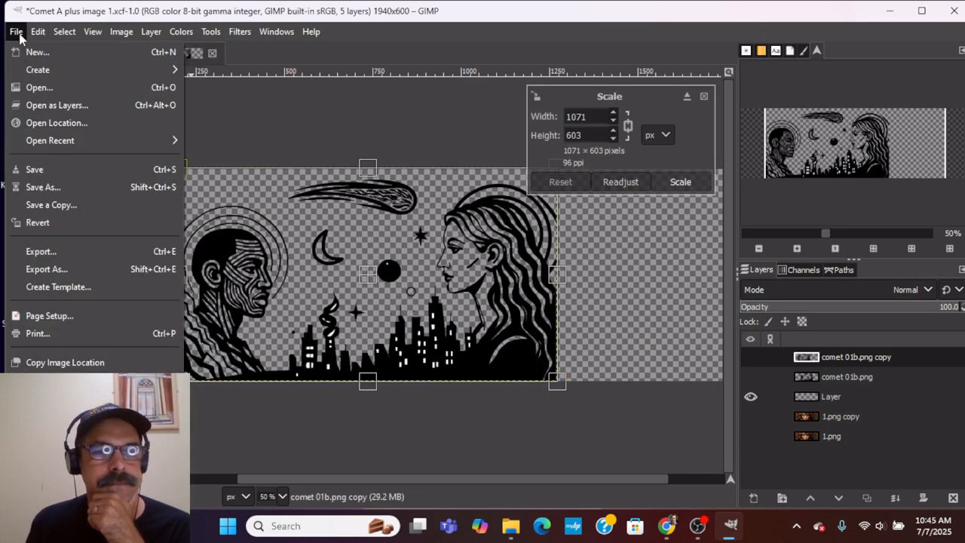
left_click(66, 267)
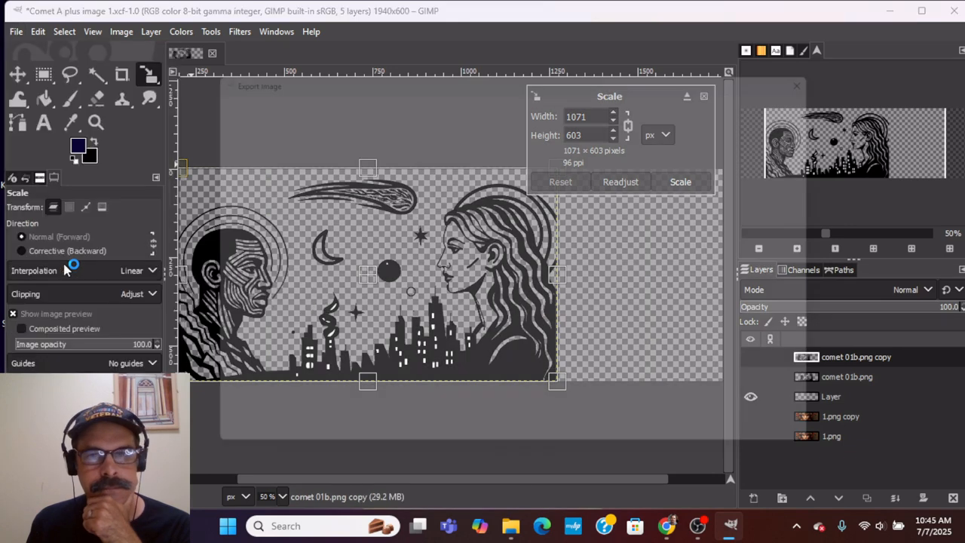
left_click(349, 91)
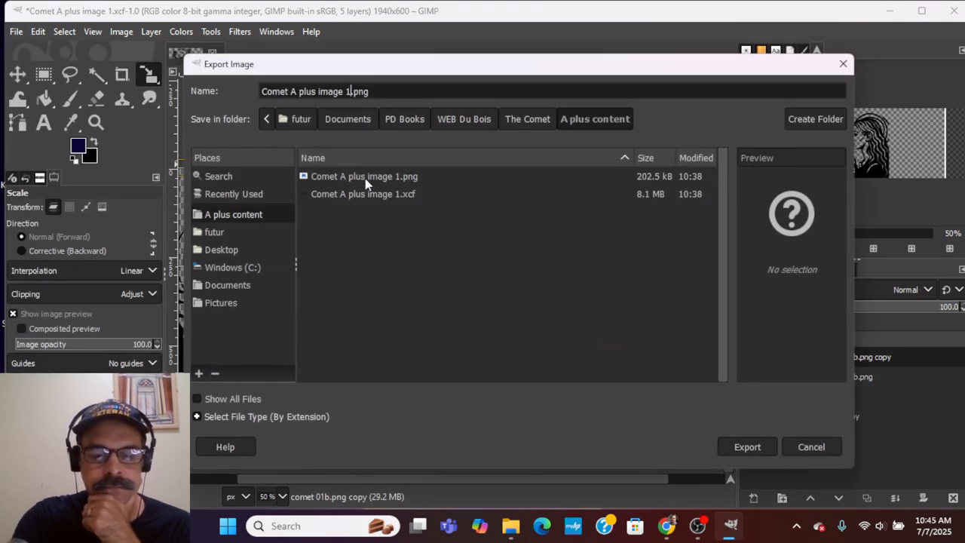
type("B")
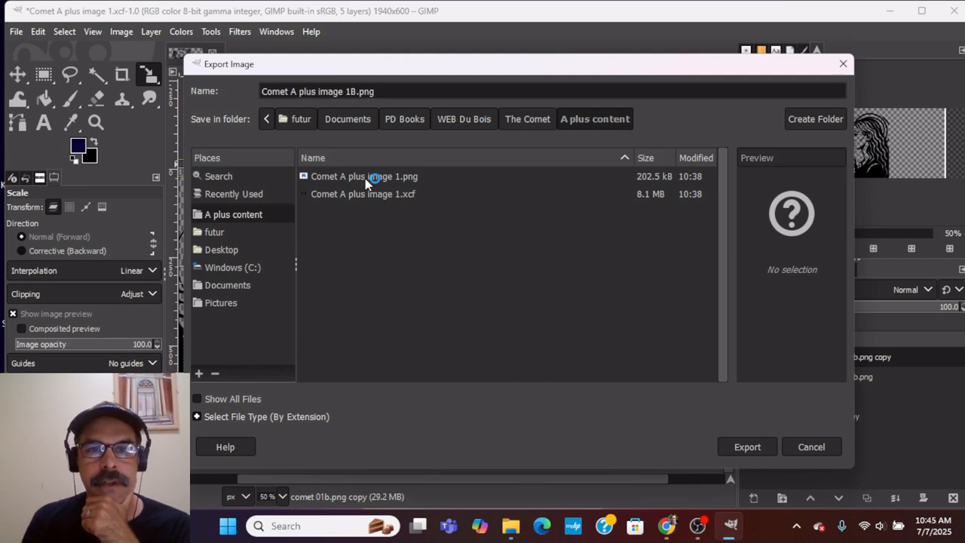
left_click(747, 446)
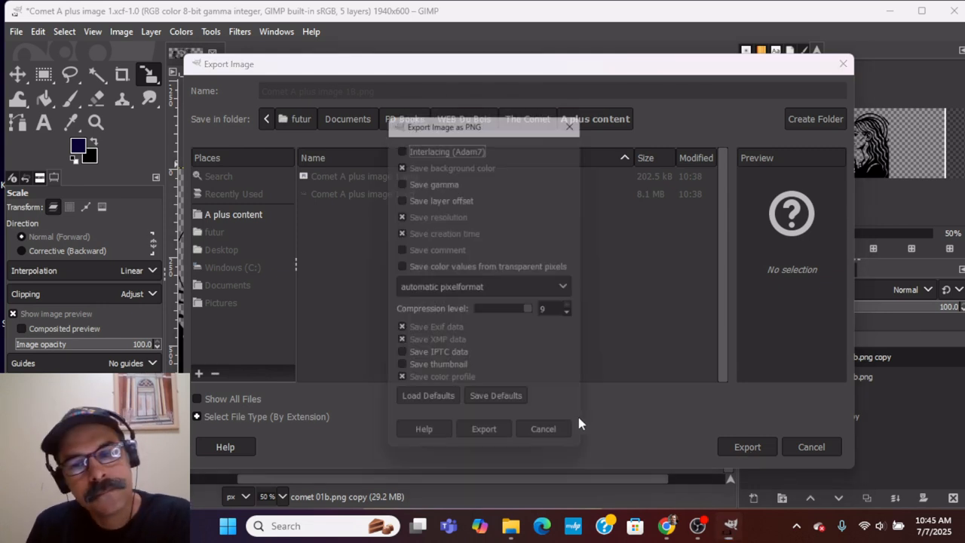
left_click(502, 444)
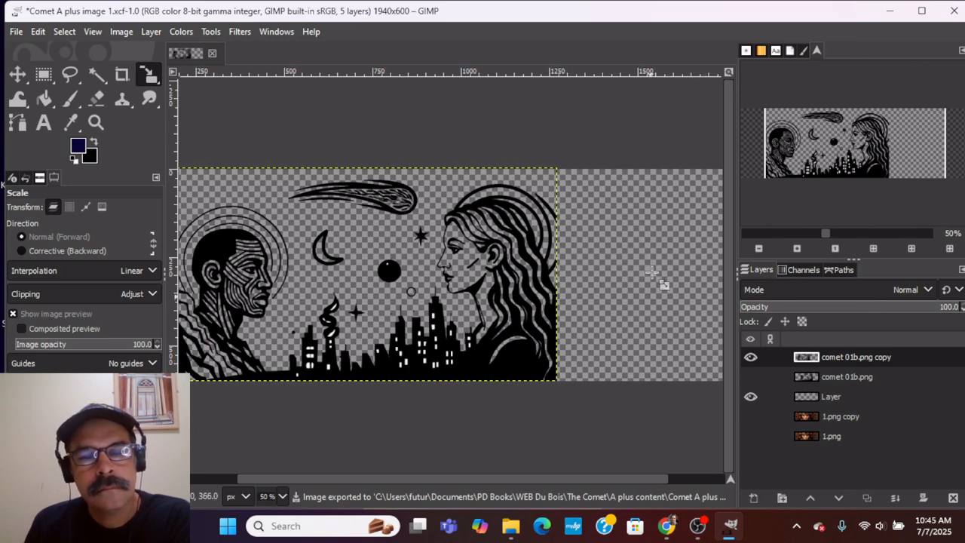
- Save the changes to the Comet A plus image 1.xcf project and close GIMP
left_click(954, 12)
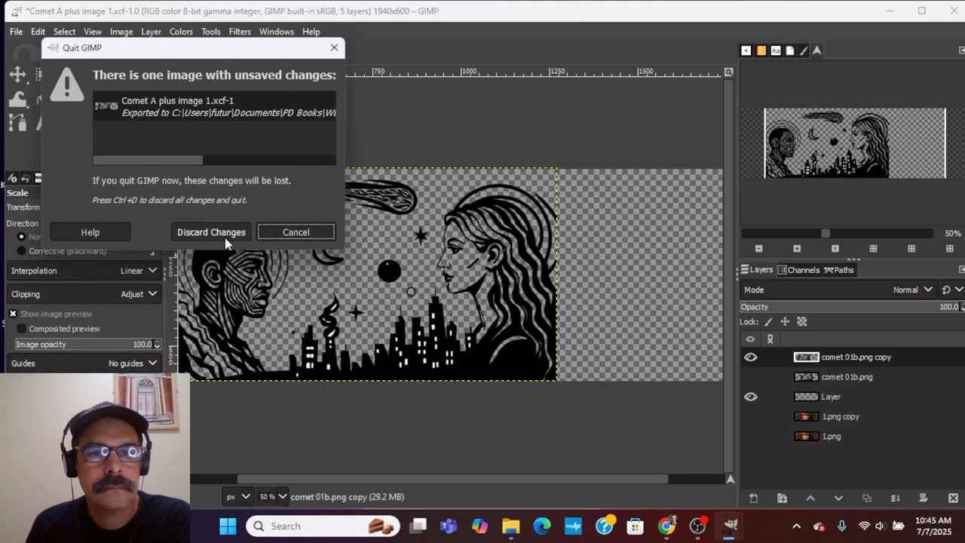
left_click(295, 232)
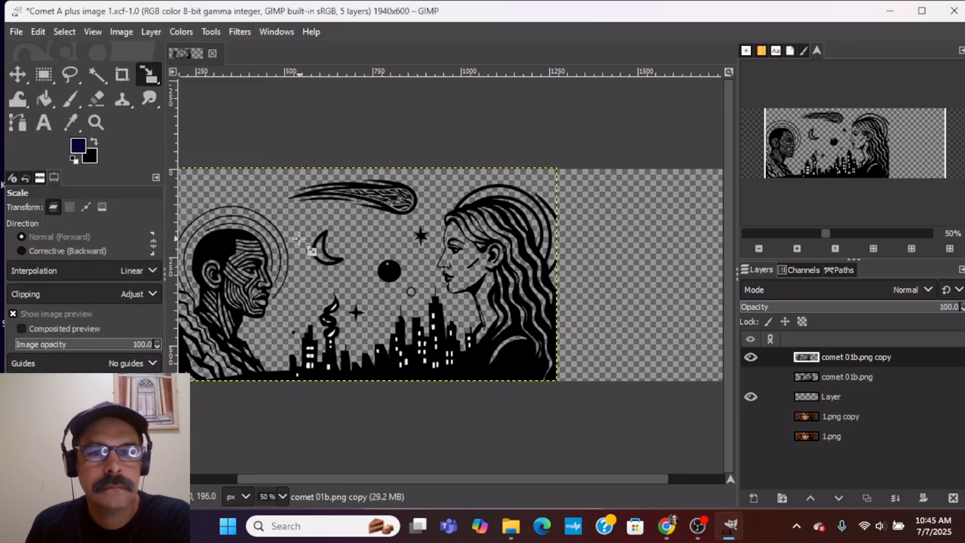
left_click(20, 31)
left_click(69, 165)
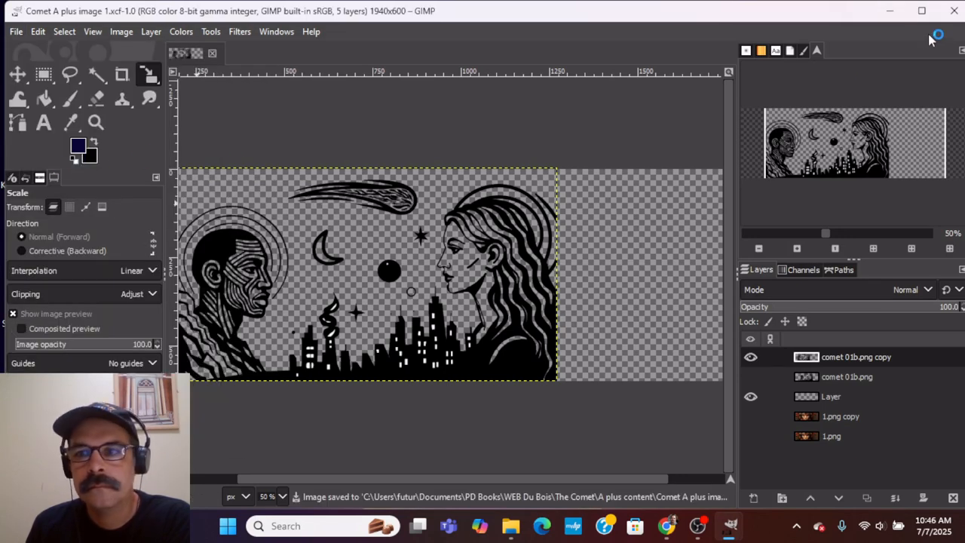
left_click(956, 14)
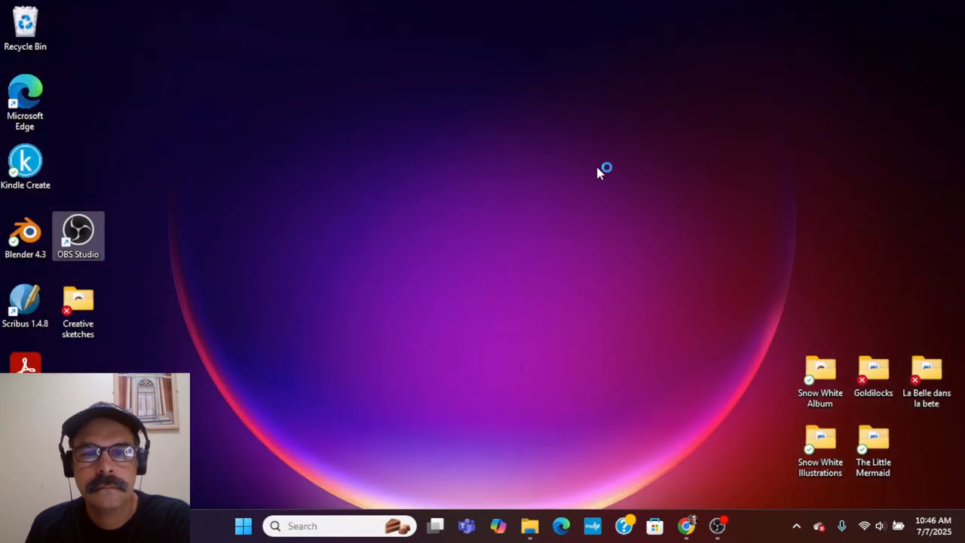
- Switch to the KDP A+ Content page in Chrome and return The Comet (e-book) from preview to editing
left_click(686, 526)
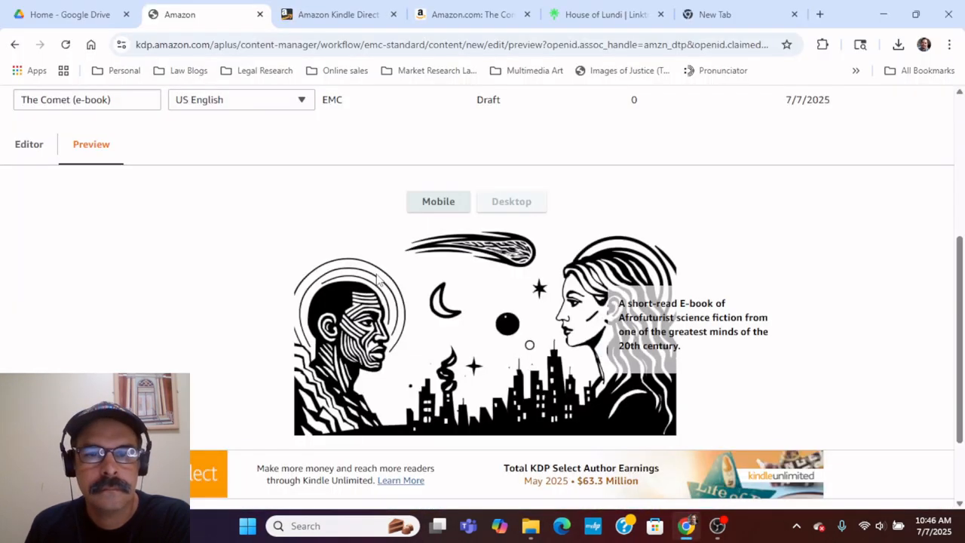
scroll(110, 256, "up", 1)
scroll(111, 257, "up", 3)
left_click(30, 360)
- Add a second Standard Image & Light Text Overlay module below the existing one
scroll(269, 414, "down", 10)
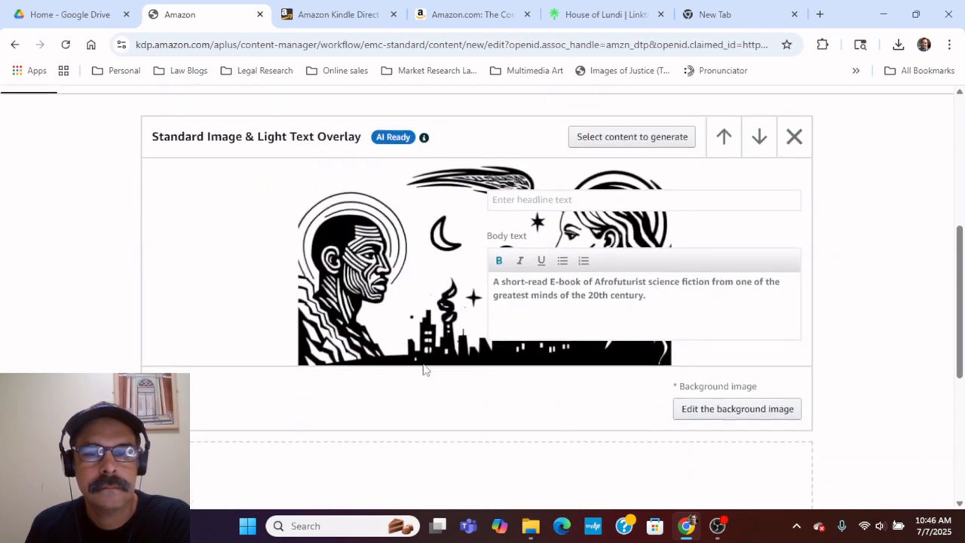
left_click(466, 345)
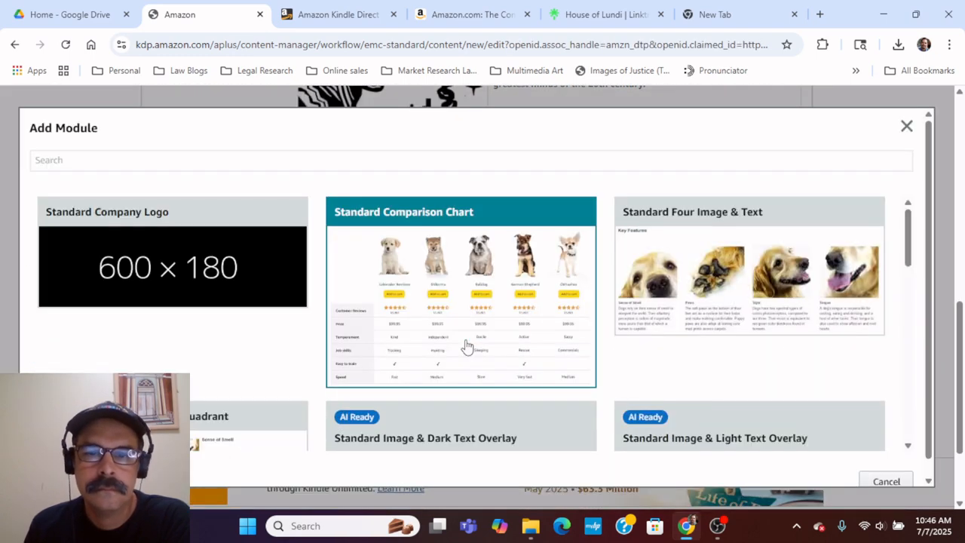
scroll(493, 318, "down", 1)
scroll(492, 318, "down", 2)
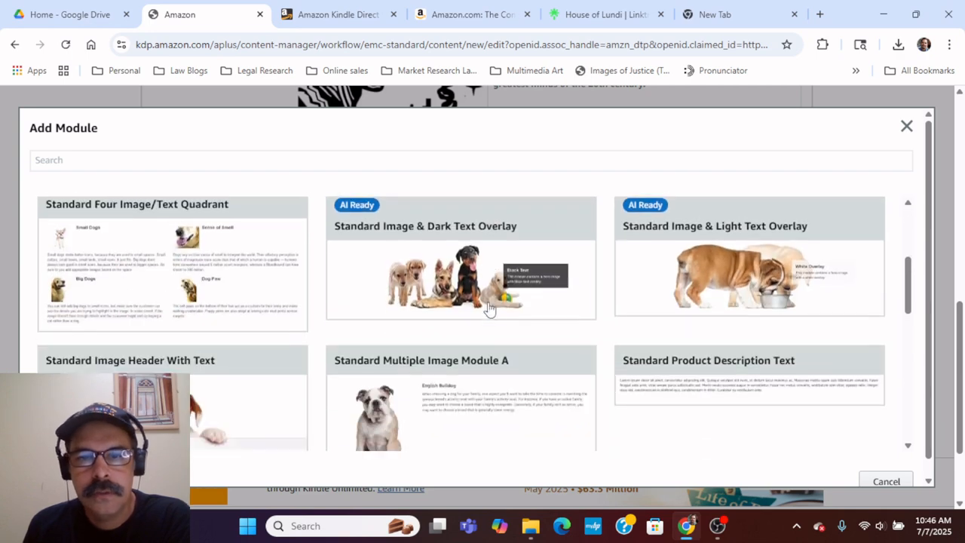
left_click(700, 285)
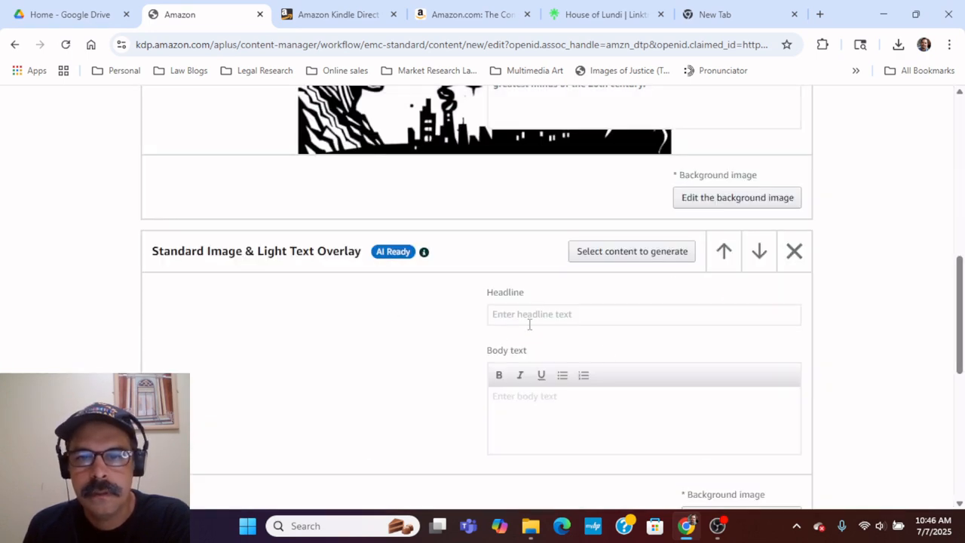
- Upload Comet A plus image 1B from the A plus content folder as the new module's background image
left_click(638, 256)
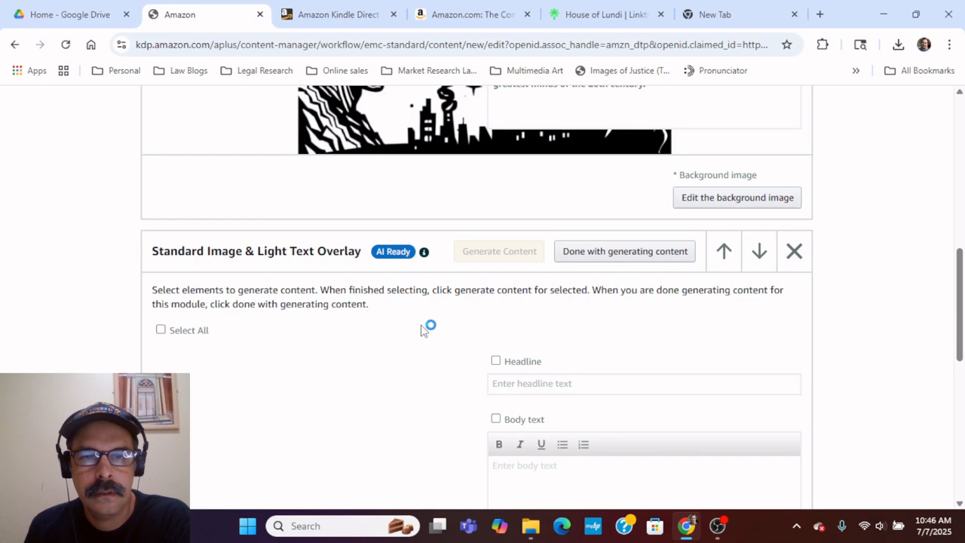
scroll(355, 370, "down", 4)
scroll(366, 263, "up", 2)
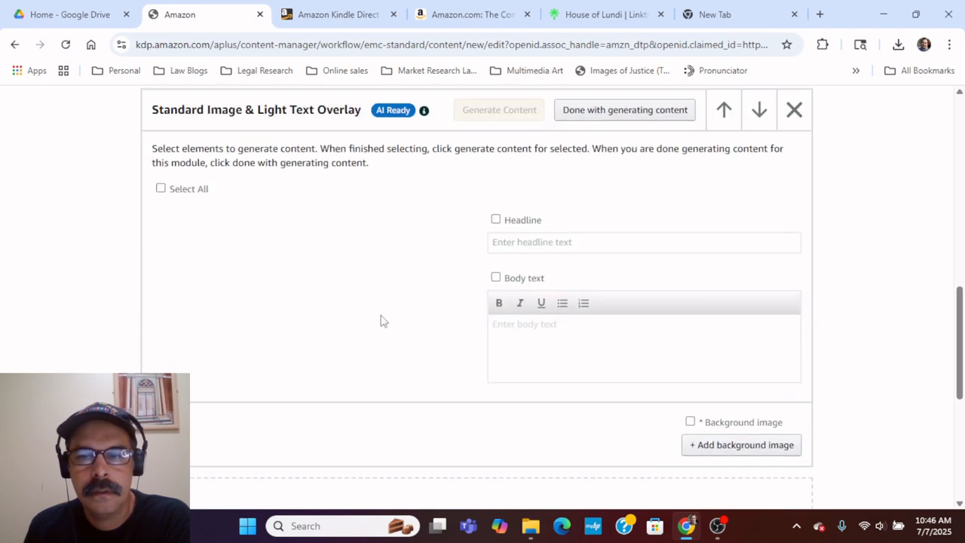
left_click(727, 445)
left_click(465, 265)
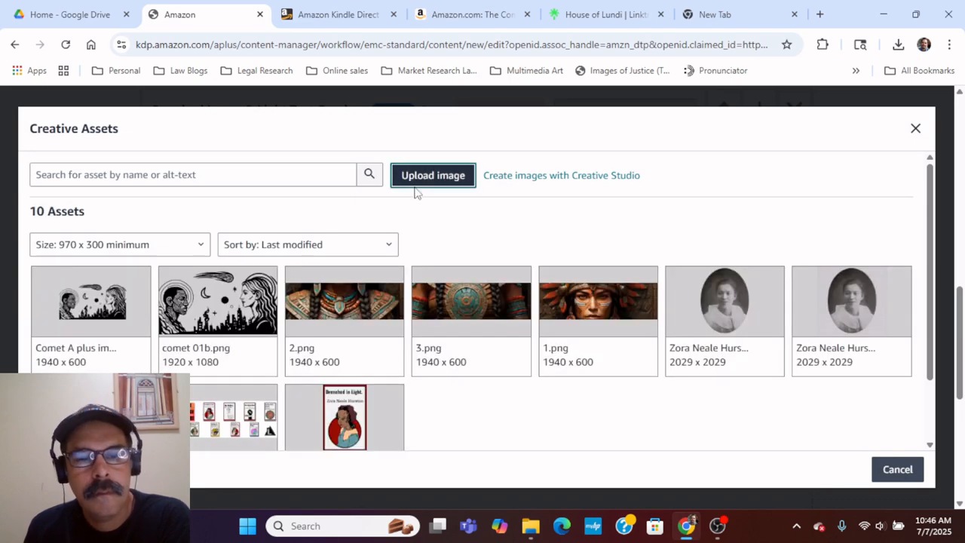
left_click(411, 177)
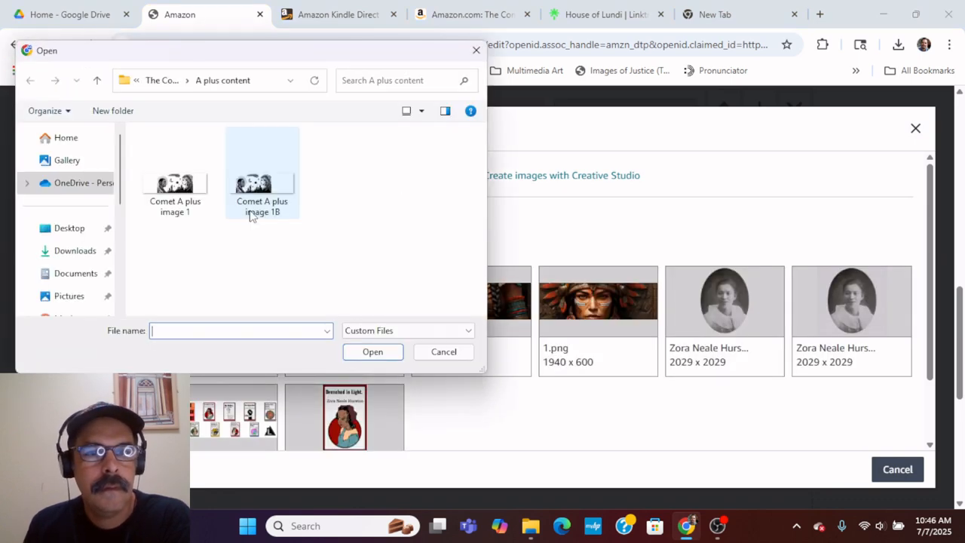
left_click(268, 189)
left_click(390, 354)
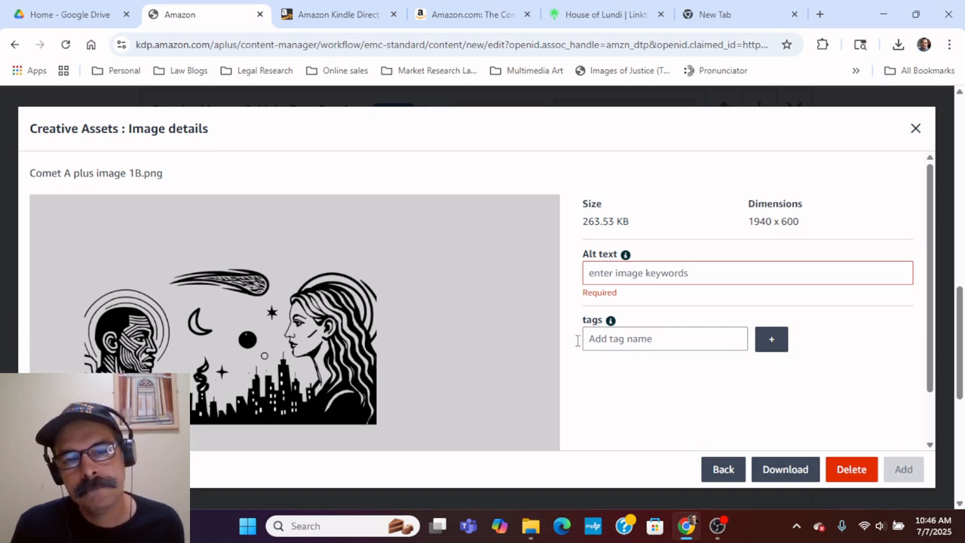
- Set the image's alt text to "The Comet over skyline with man and woman" and add it to the new module
scroll(486, 358, "down", 1)
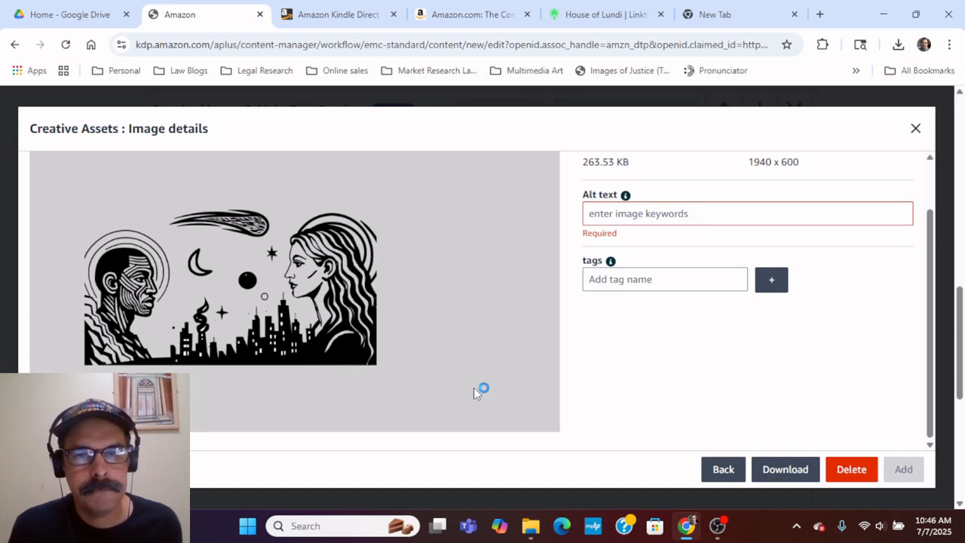
left_click(639, 216)
type("The Comet over skyline with man and woman")
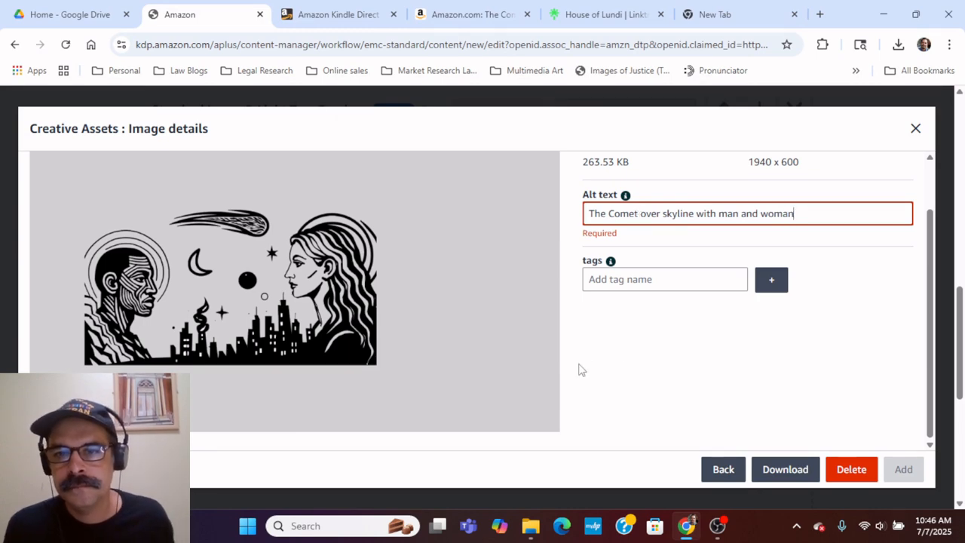
left_click(674, 371)
left_click(904, 469)
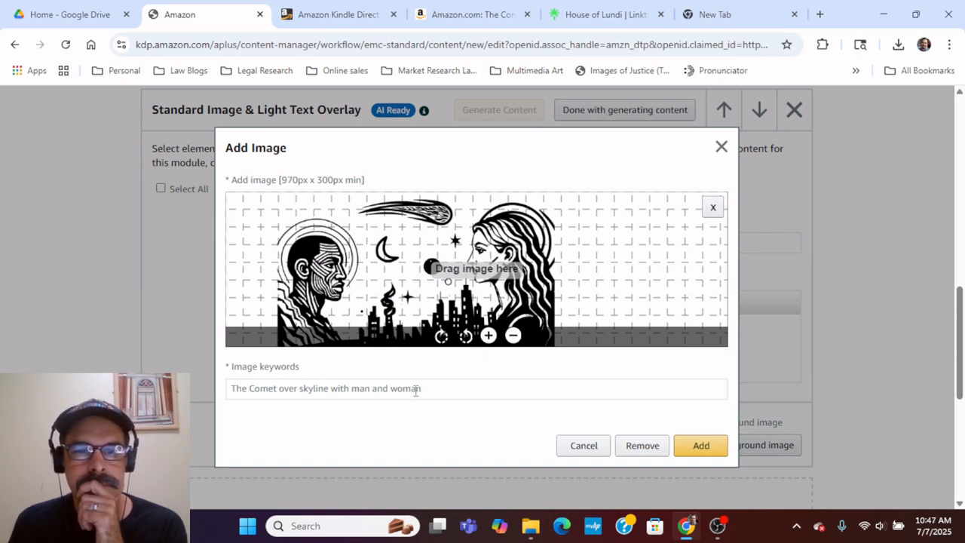
left_click(701, 444)
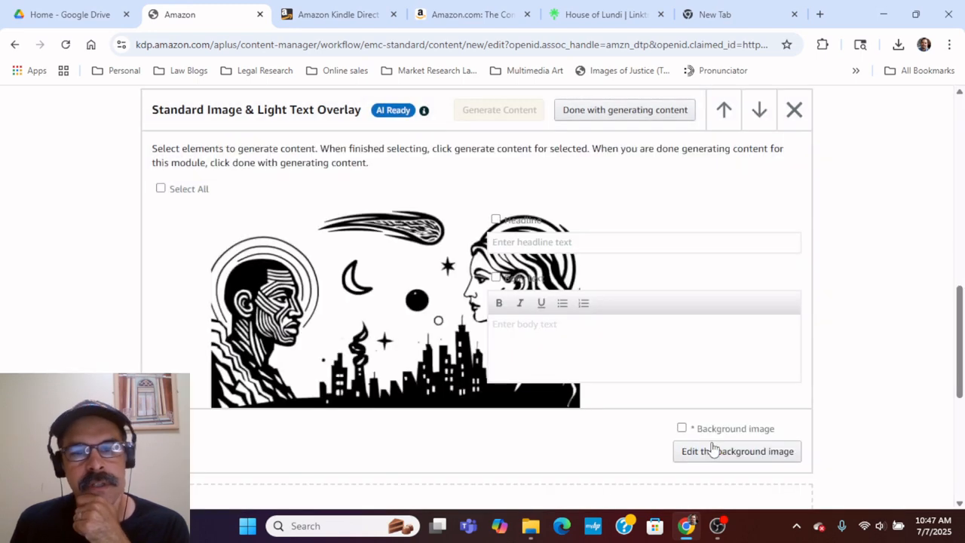
- Copy the bold e-book description from the first module's body text into the second module's body text
scroll(569, 362, "up", 5)
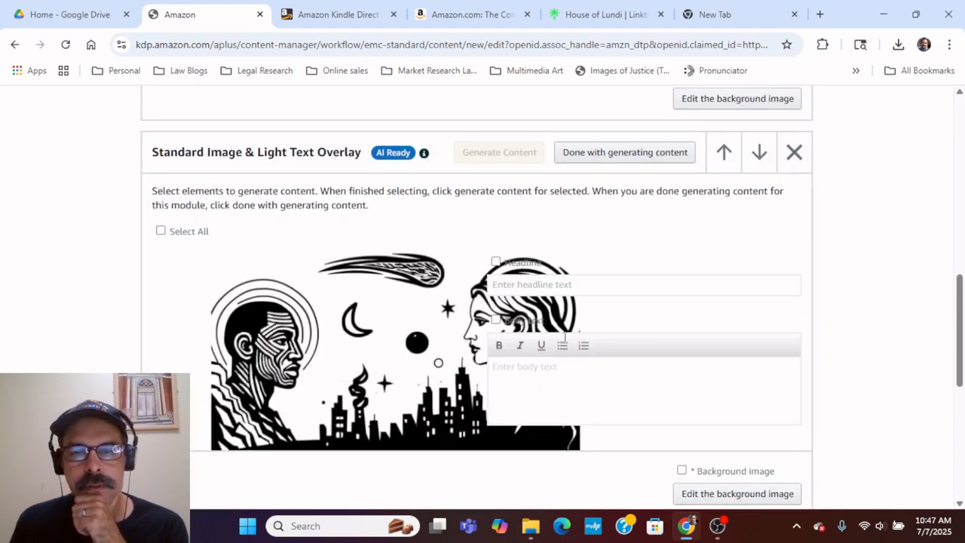
left_click_drag(662, 295, 494, 283)
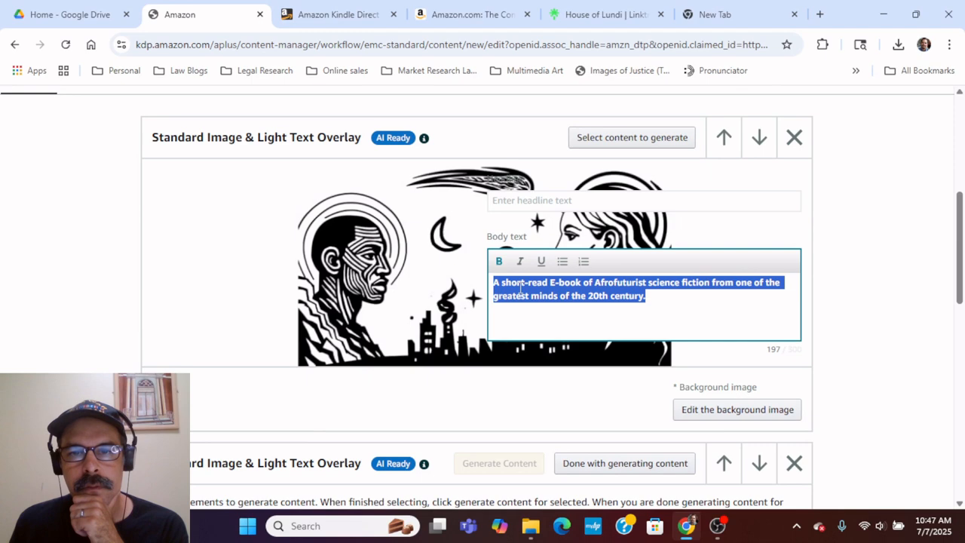
right_click(531, 290)
left_click(573, 240)
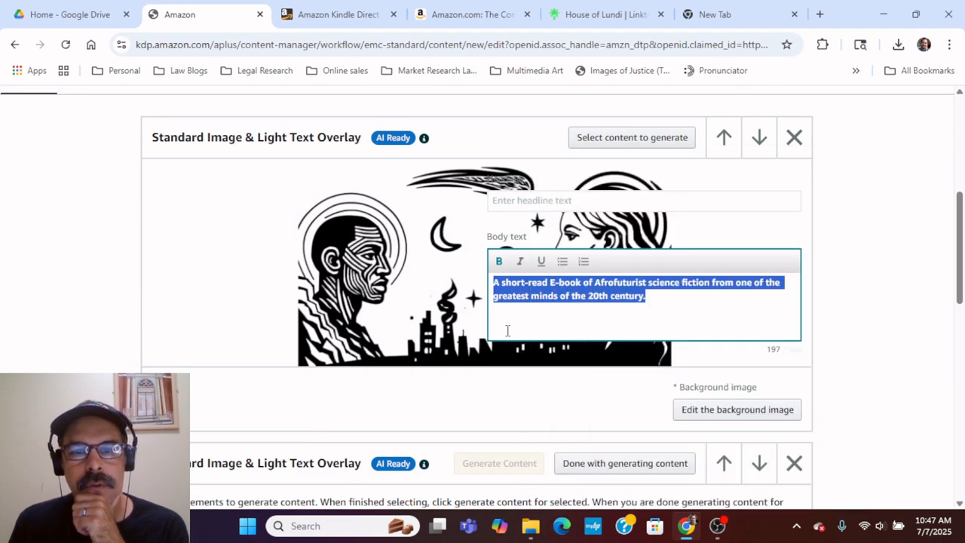
scroll(573, 362, "down", 4)
left_click(565, 392)
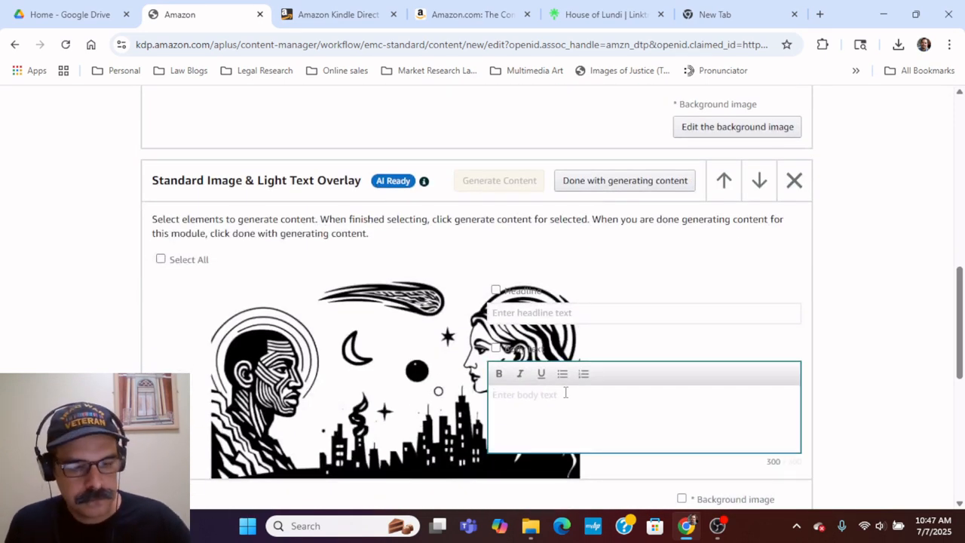
key("ctrl+v")
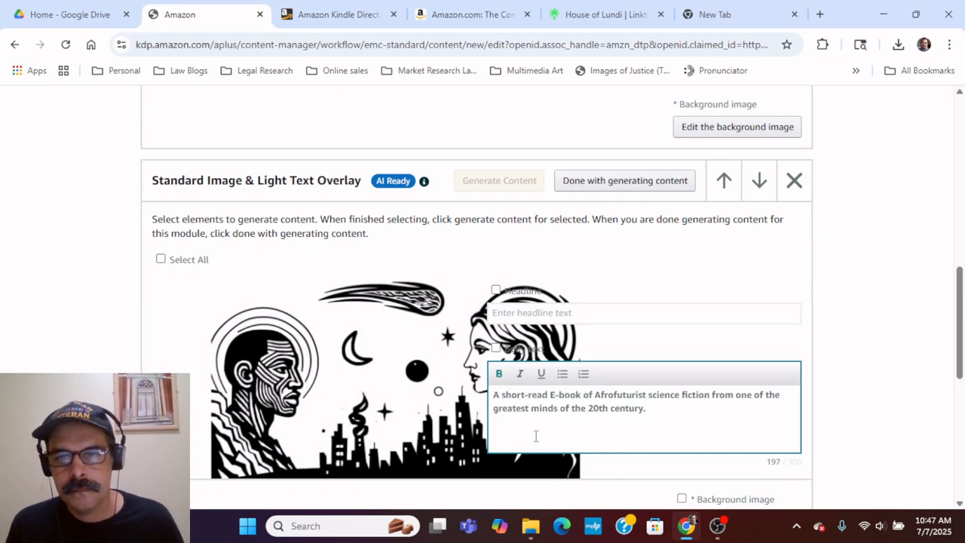
left_click(43, 366)
scroll(392, 328, "down", 1)
scroll(391, 332, "down", 2)
scroll(582, 344, "up", 2)
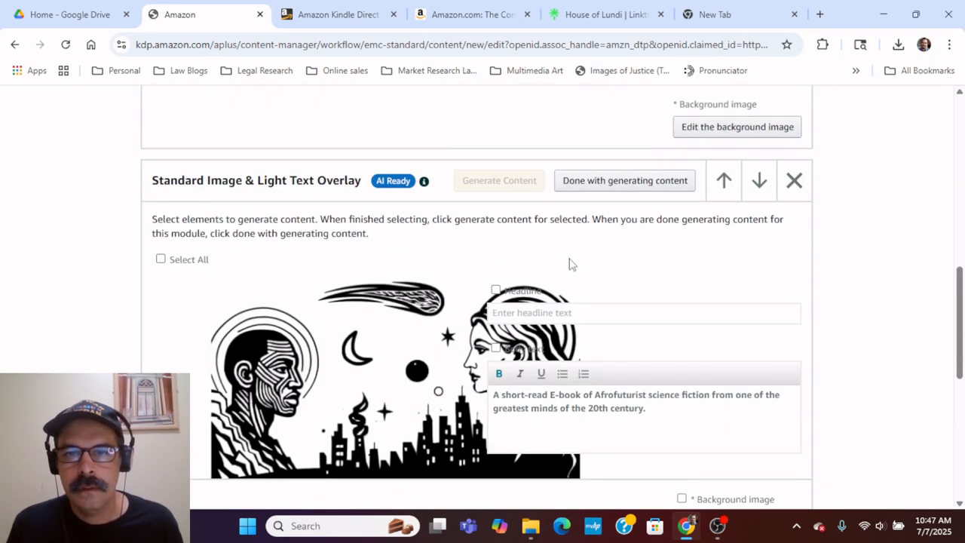
scroll(320, 250, "up", 8)
scroll(178, 366, "down", 3)
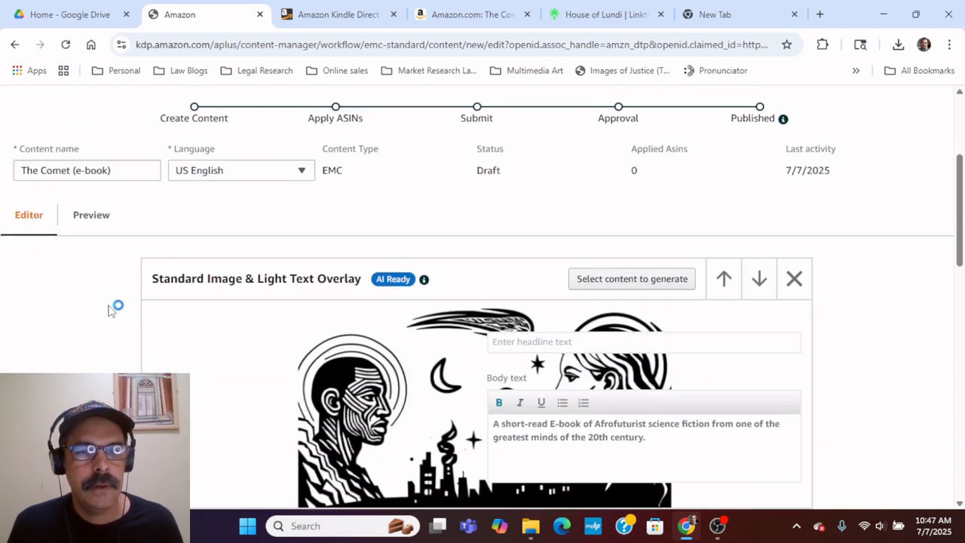
- Preview the A+ content and examine both image and text overlay modules in the desktop layout
left_click(94, 217)
scroll(456, 324, "down", 3)
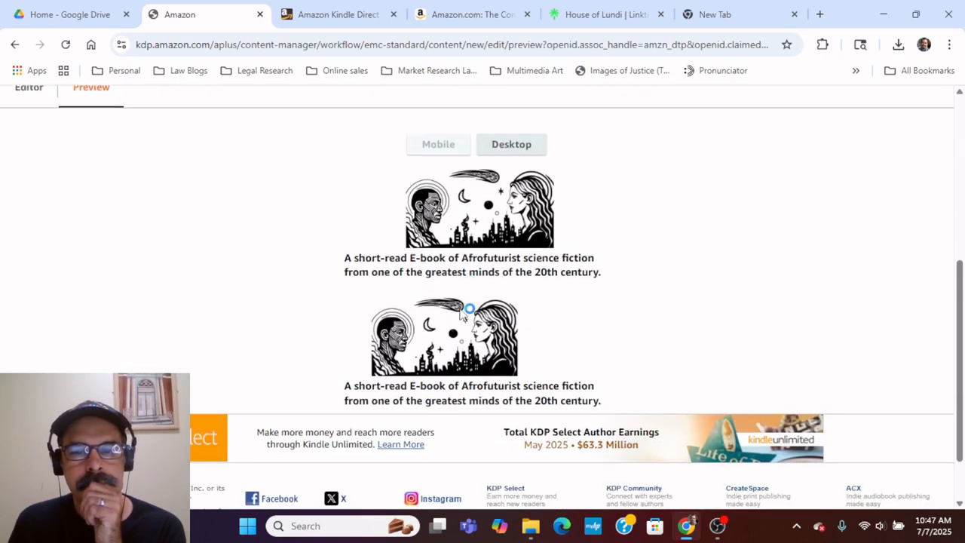
left_click(512, 132)
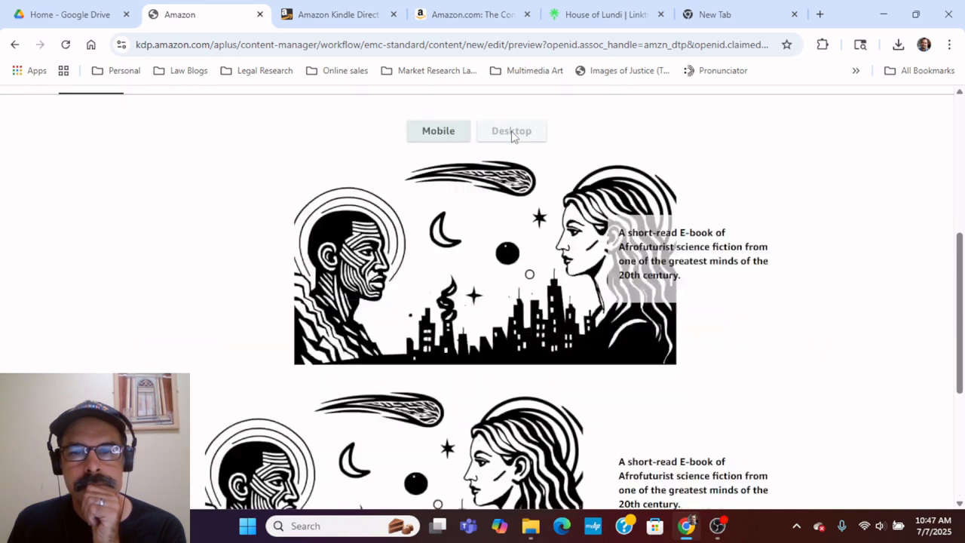
scroll(624, 384, "down", 2)
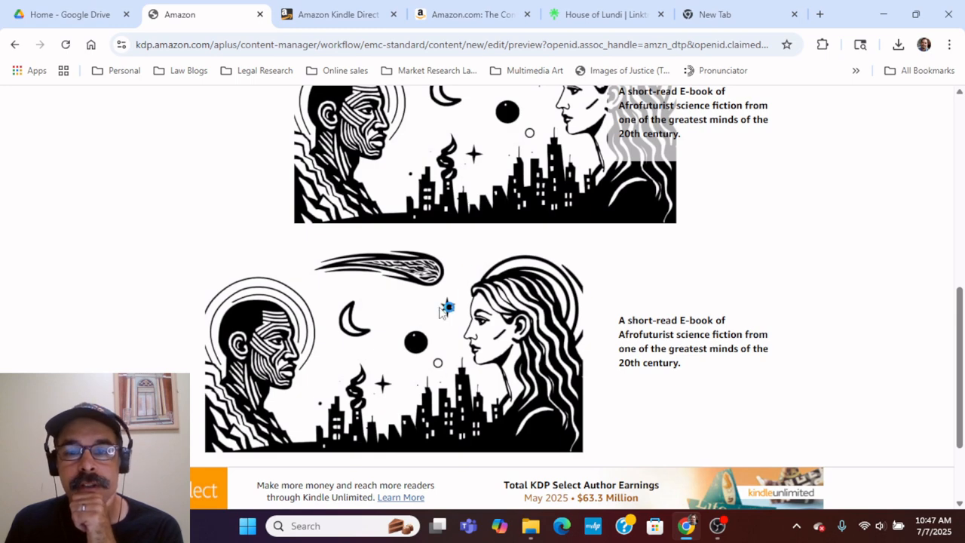
scroll(556, 341, "up", 2)
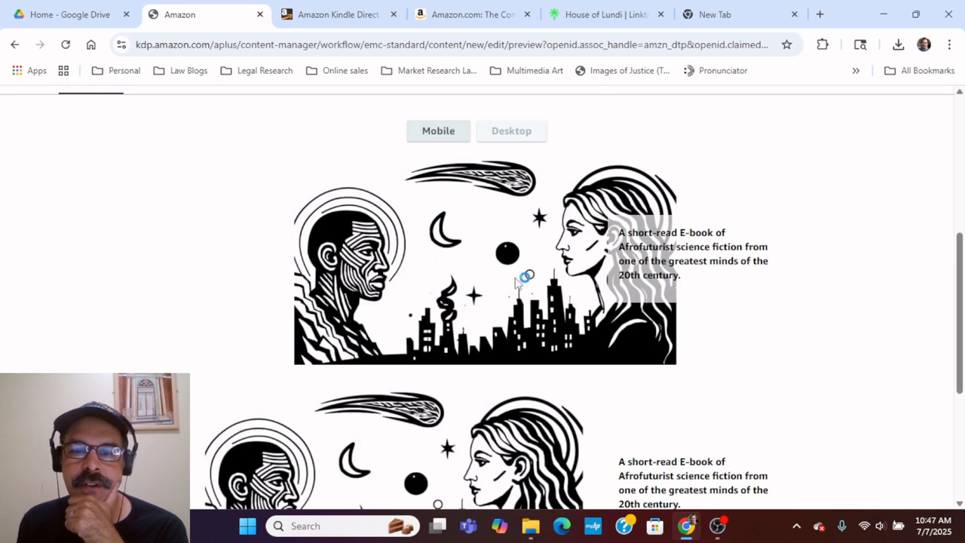
scroll(516, 281, "down", 3)
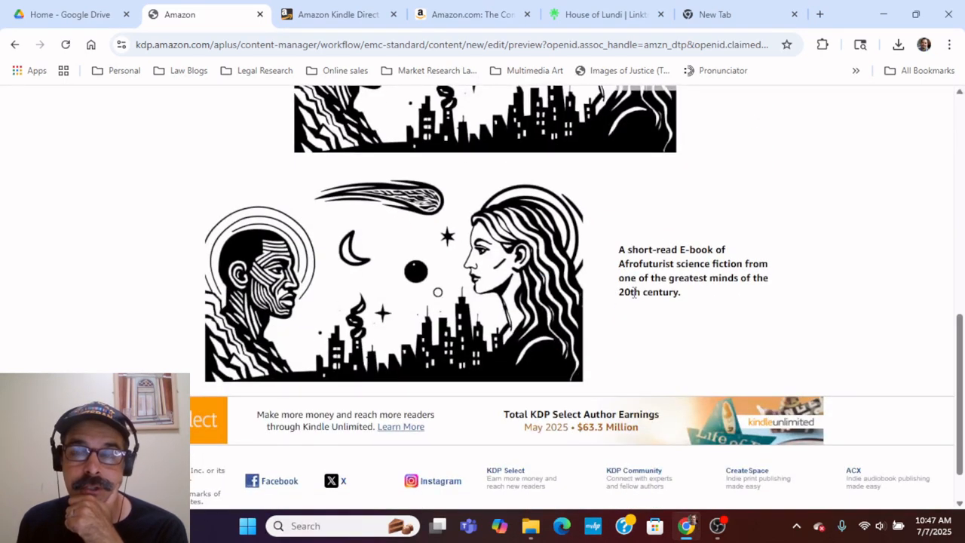
- Examine how both modules and their body text display in the mobile layout
scroll(482, 249, "up", 5)
left_click(430, 209)
scroll(477, 307, "down", 1)
scroll(476, 307, "down", 1)
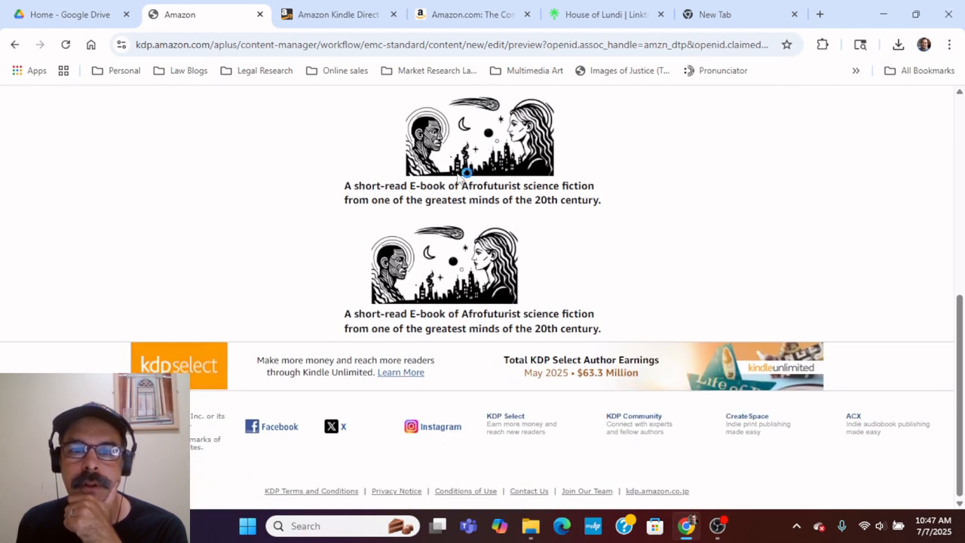
scroll(465, 170, "up", 1)
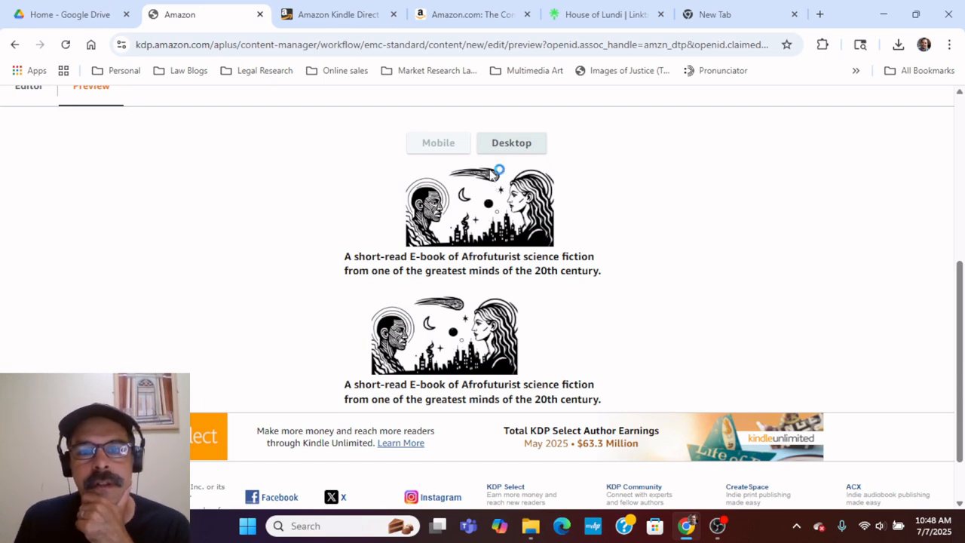
- Compare the image and text placement of the two modules between the desktop and mobile layouts
left_click(493, 145)
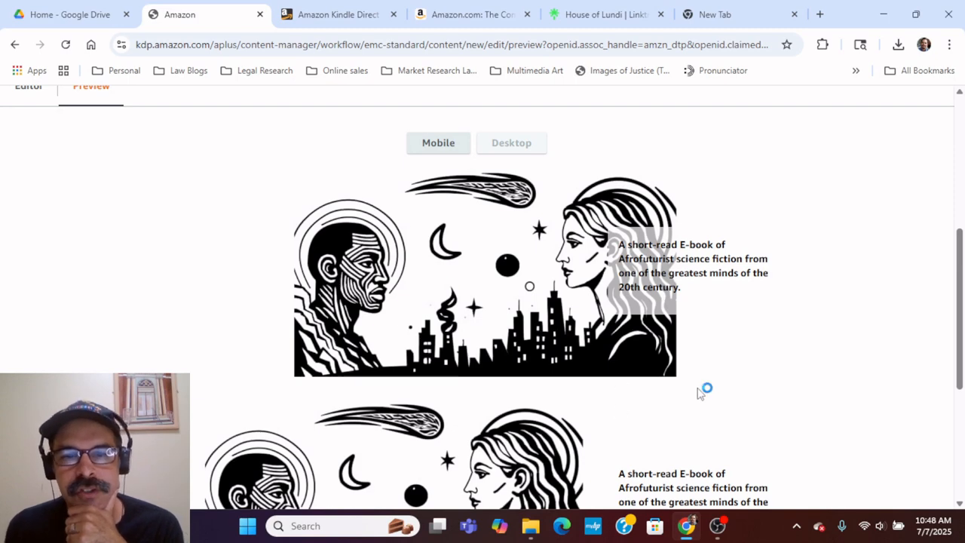
scroll(441, 396, "down", 3)
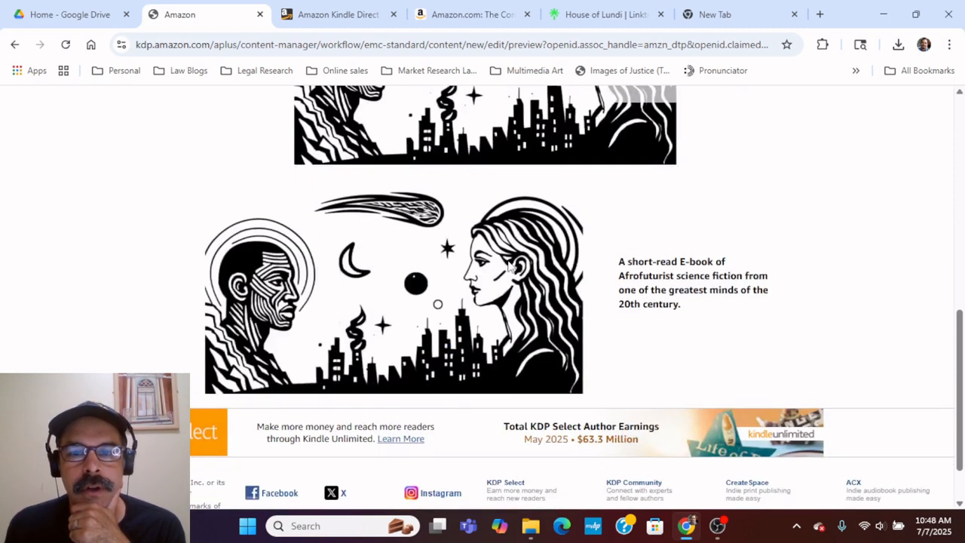
scroll(463, 360, "up", 4)
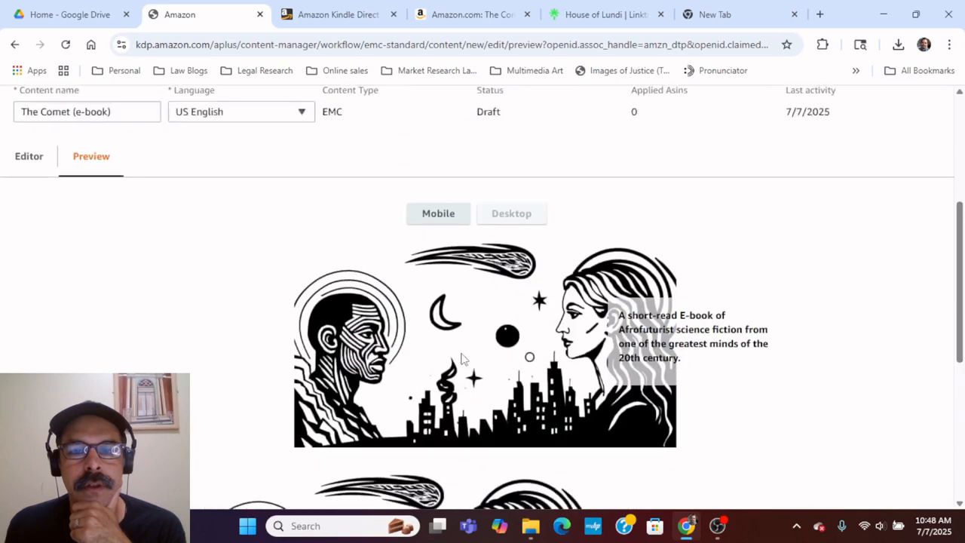
left_click(455, 221)
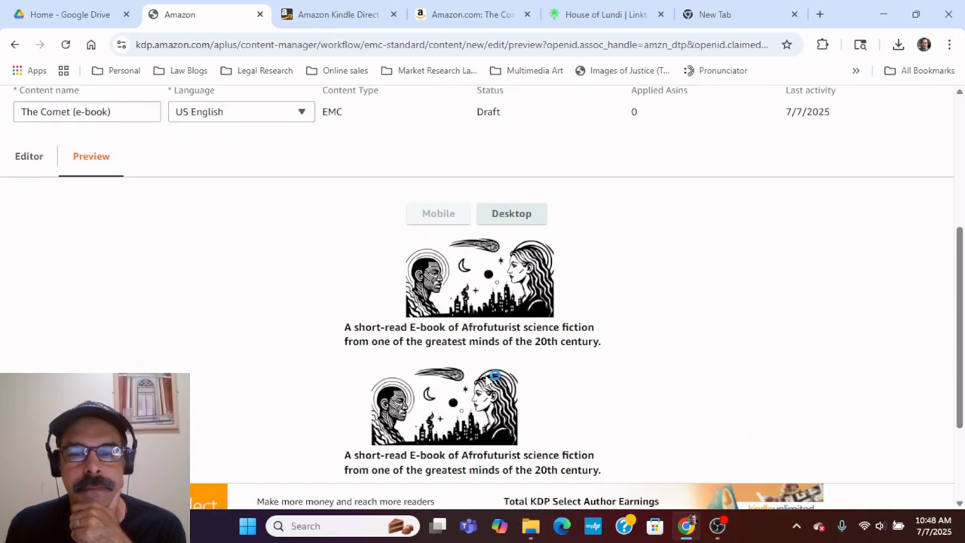
left_click(520, 212)
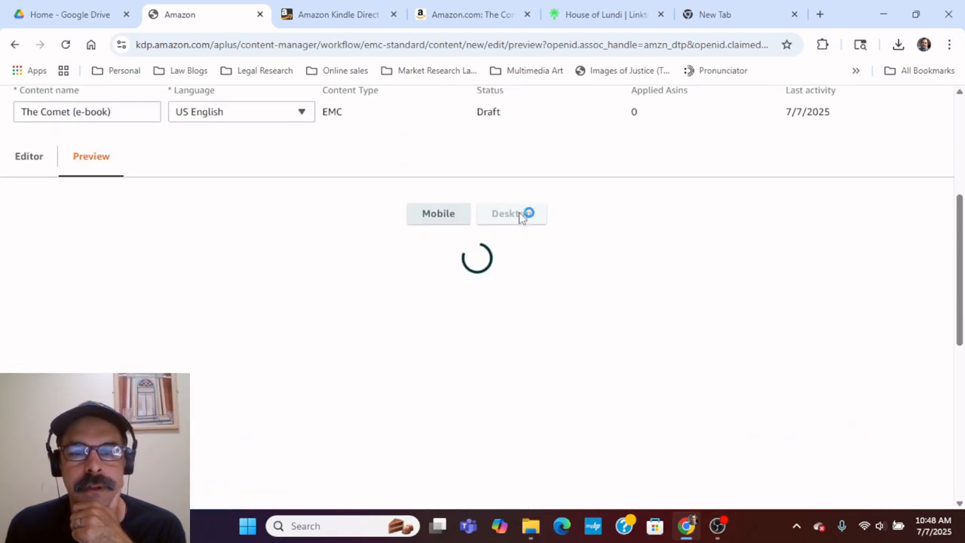
scroll(483, 367, "down", 3)
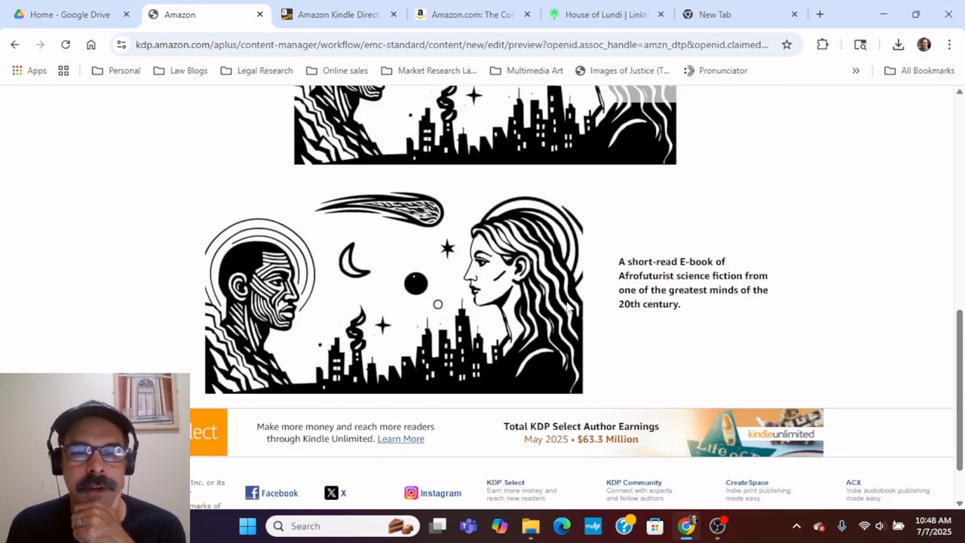
scroll(561, 313, "up", 10)
left_click(439, 217)
scroll(528, 309, "down", 3)
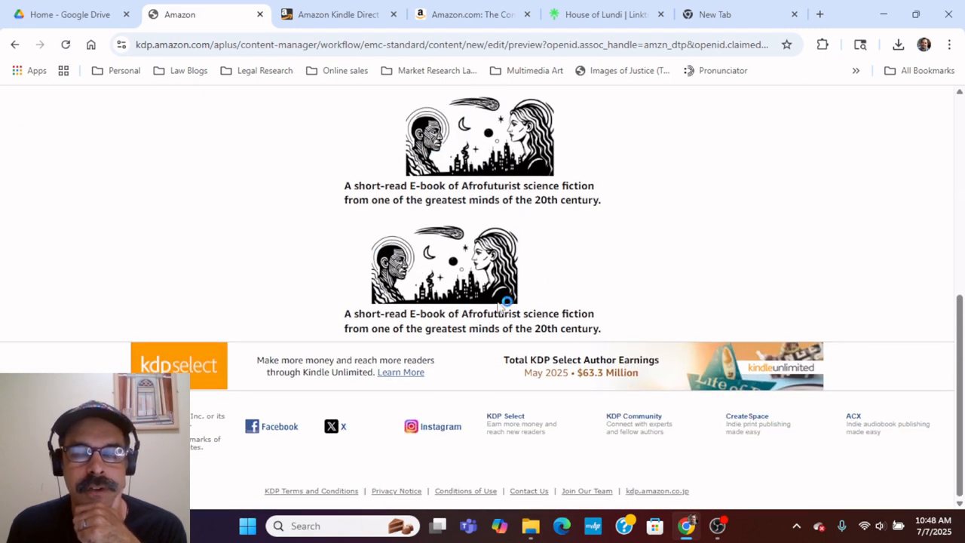
scroll(506, 302, "up", 5)
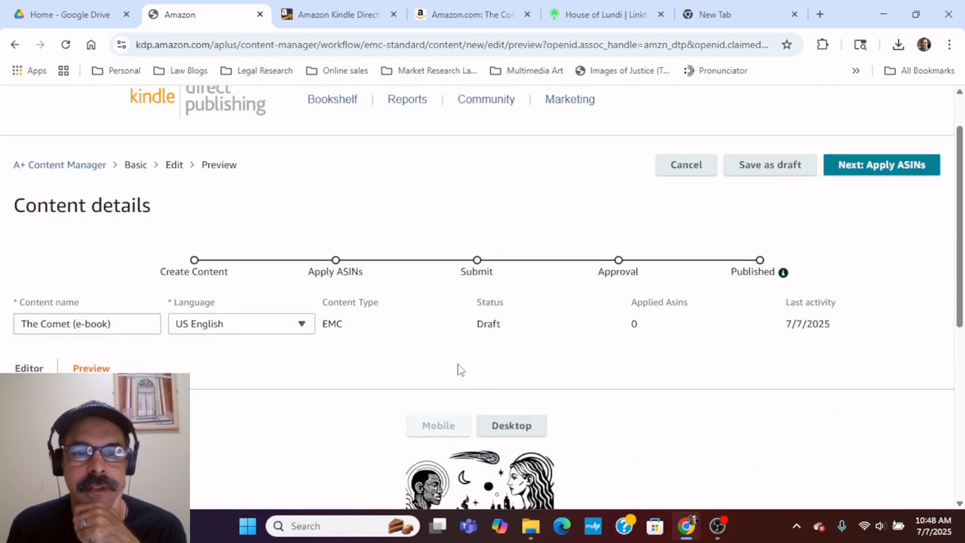
scroll(458, 367, "down", 3)
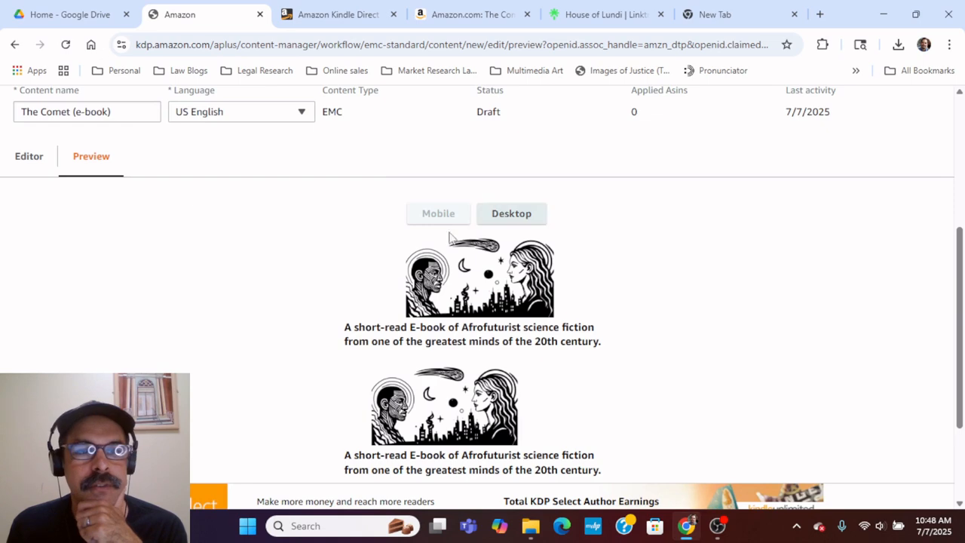
- Return to editing the content and remove the second Standard Image & Light Text Overlay module
left_click(27, 156)
scroll(639, 355, "down", 4)
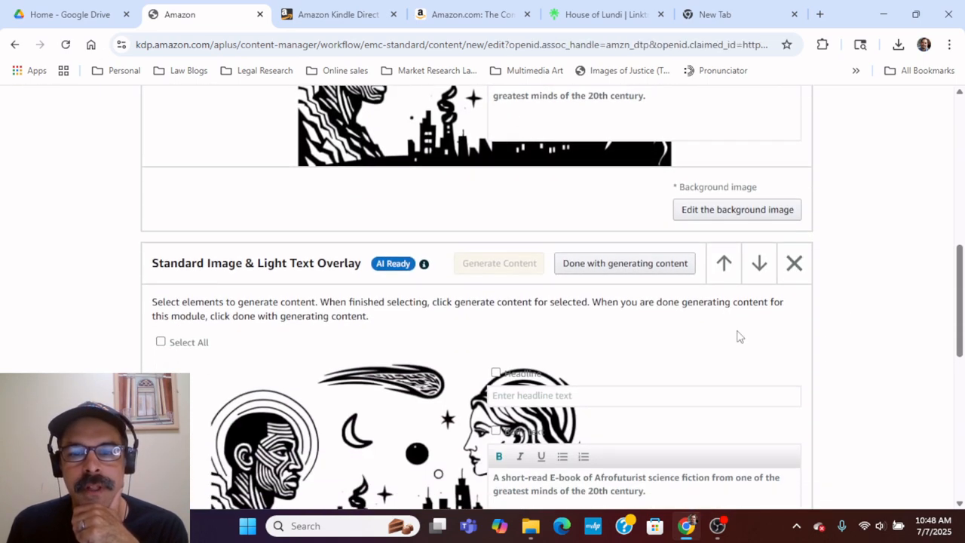
left_click(795, 263)
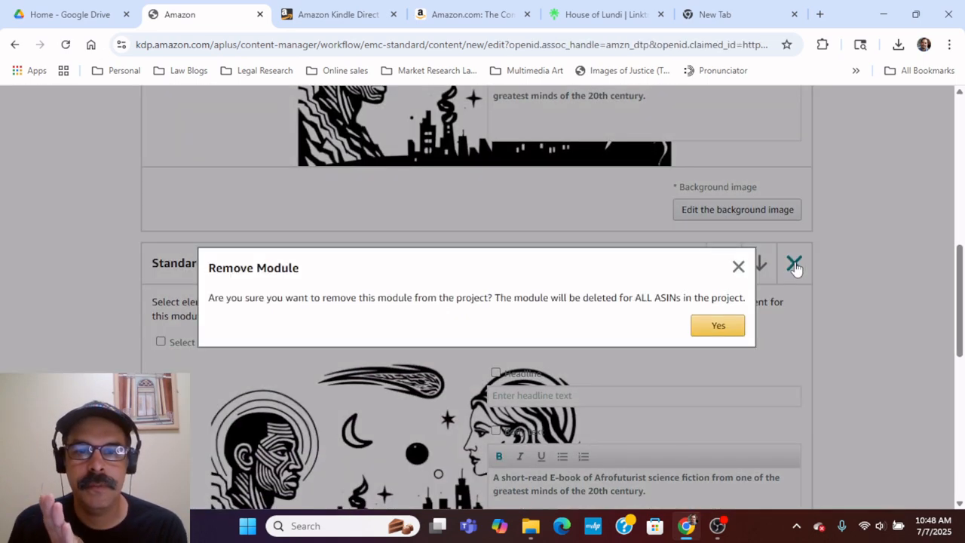
left_click(722, 330)
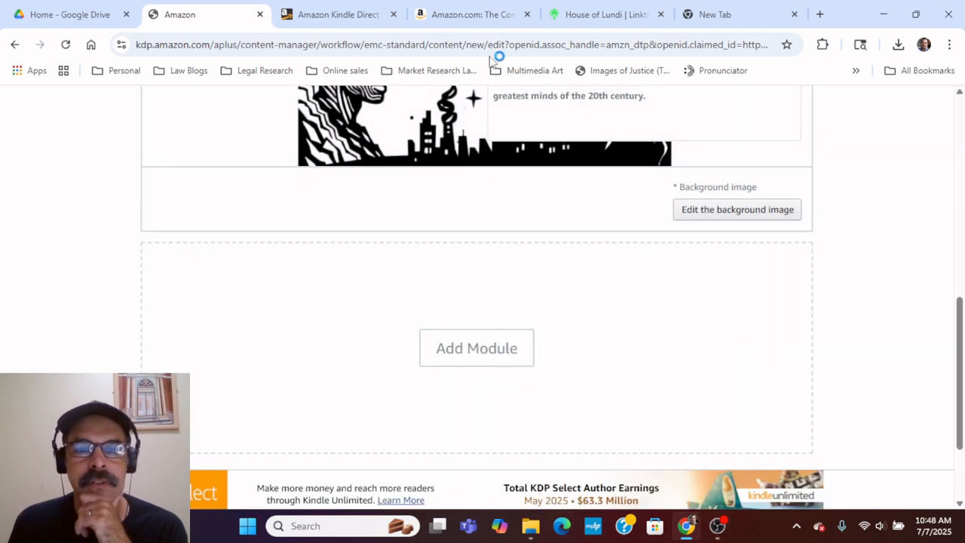
scroll(565, 309, "up", 4)
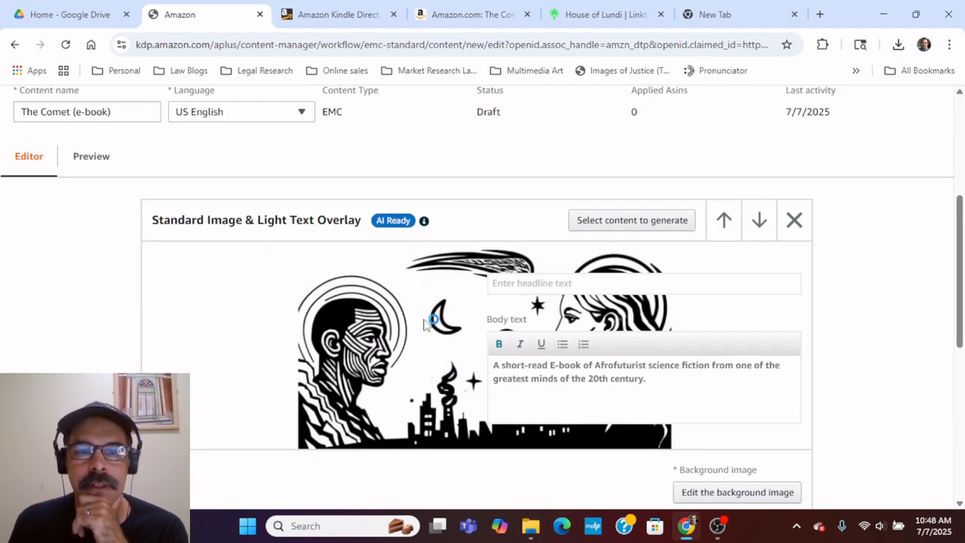
scroll(426, 338, "down", 4)
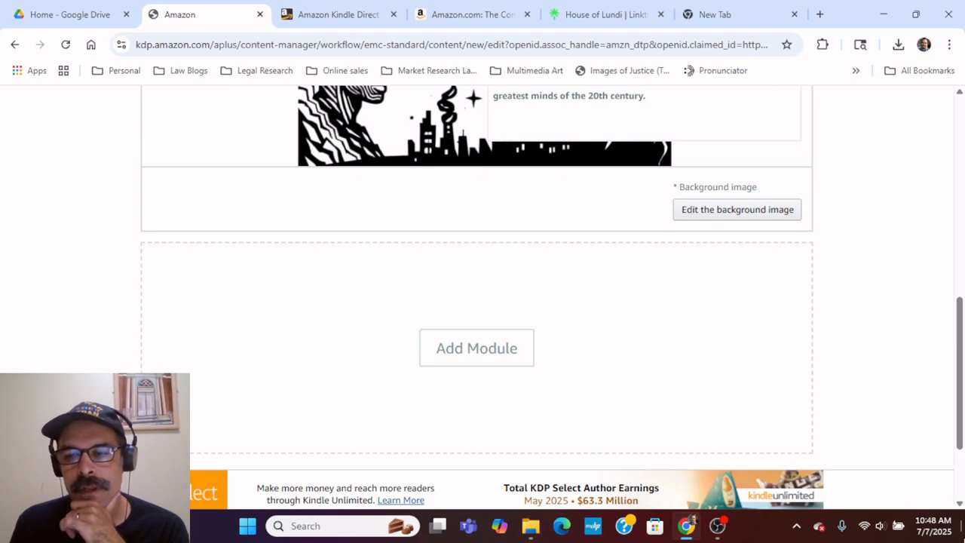
- Switch to File Explorer and open the GIMP project "Comet A plus image 1" from the A plus content folder
left_click(883, 13)
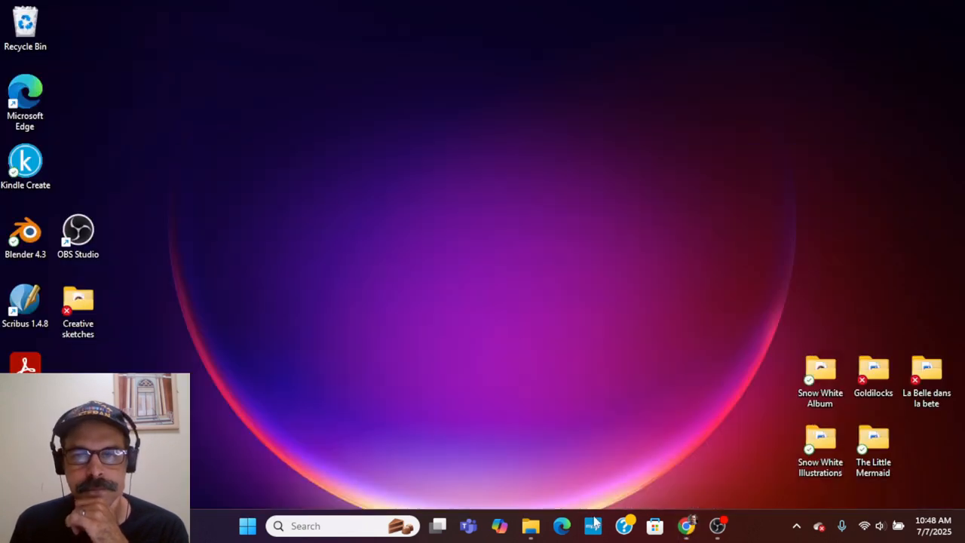
left_click(530, 525)
left_click(340, 187)
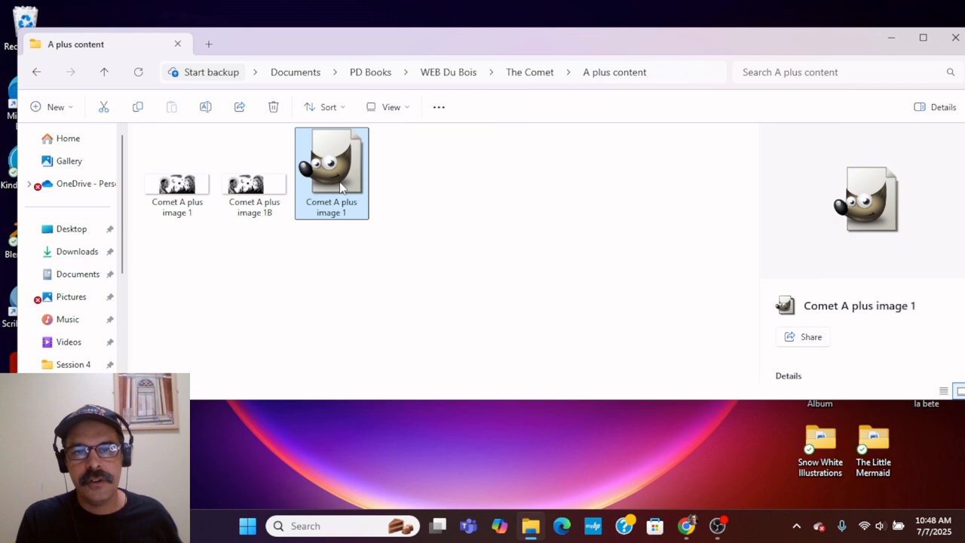
double_click(340, 188)
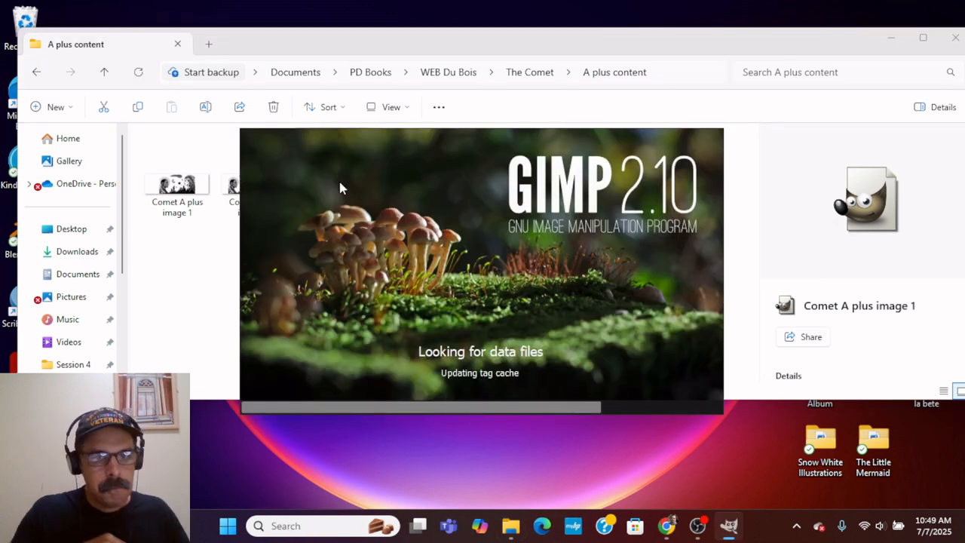
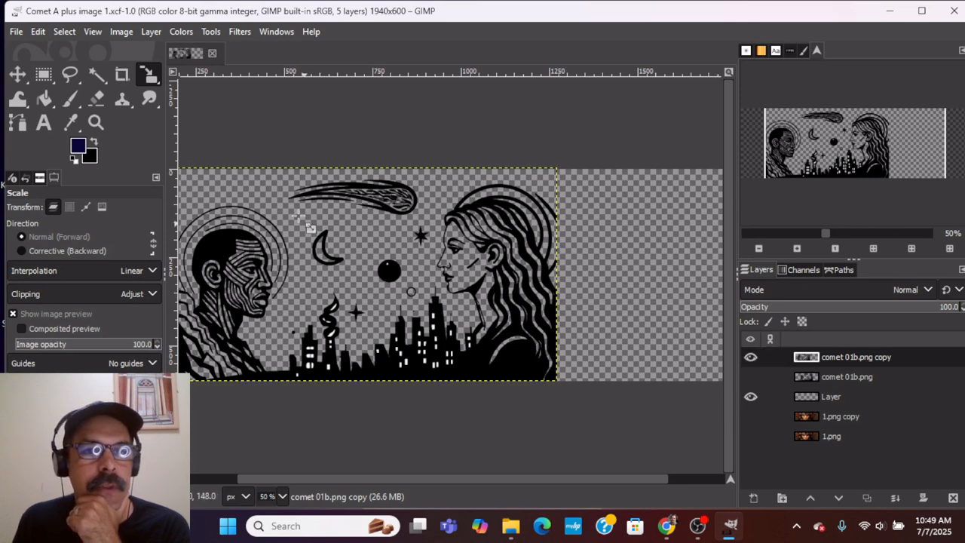
- Hide the "comet 01b.png copy" layer and add comet 03 from The Comet's Final Images folder directly above the blank layer
left_click(749, 358)
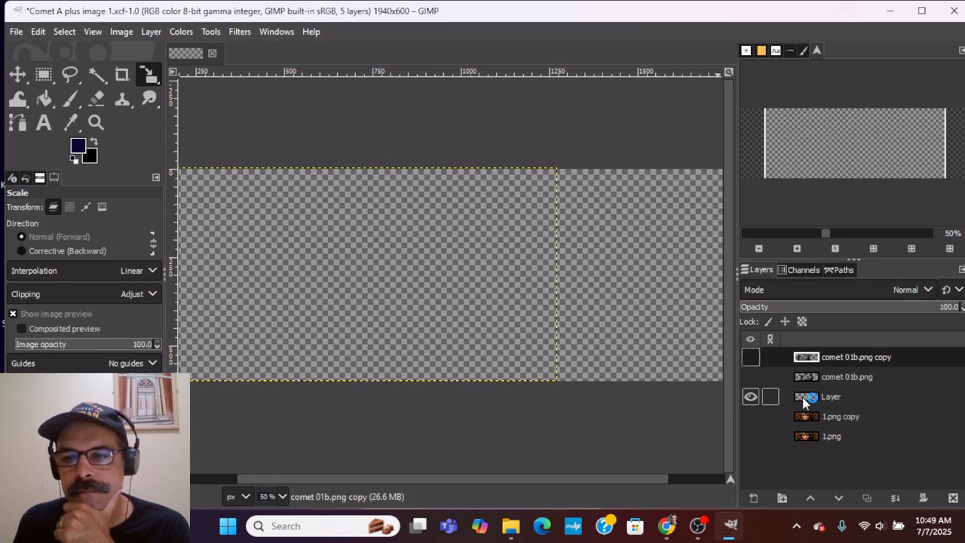
left_click(803, 400)
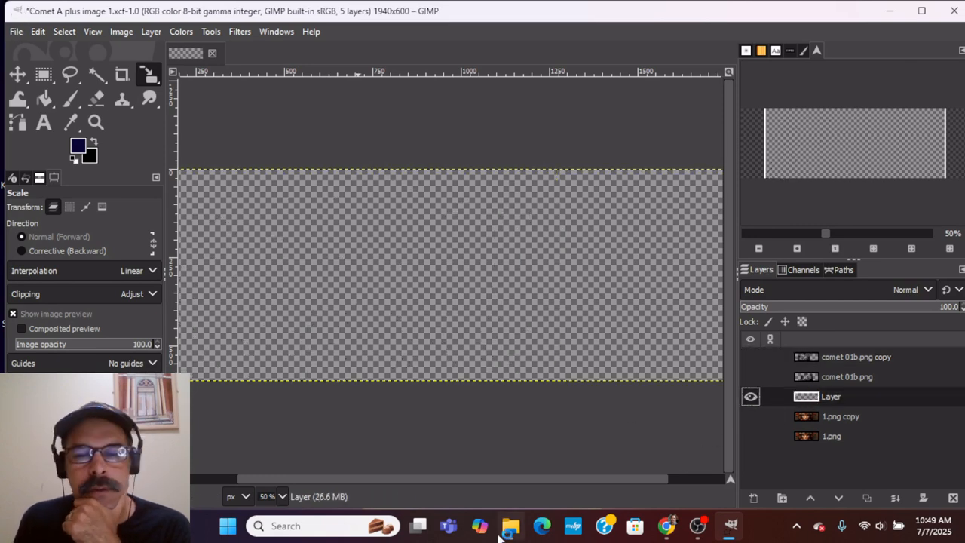
left_click(516, 526)
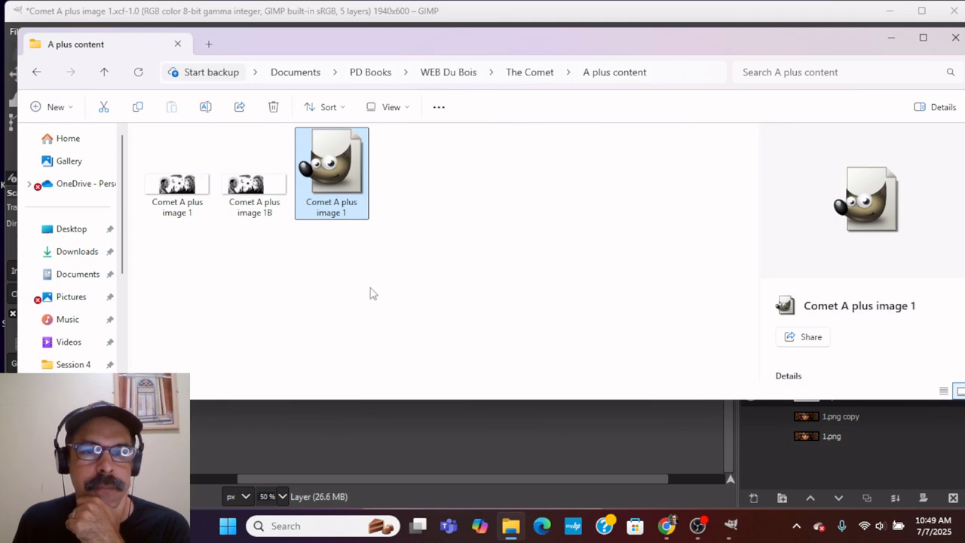
left_click(541, 75)
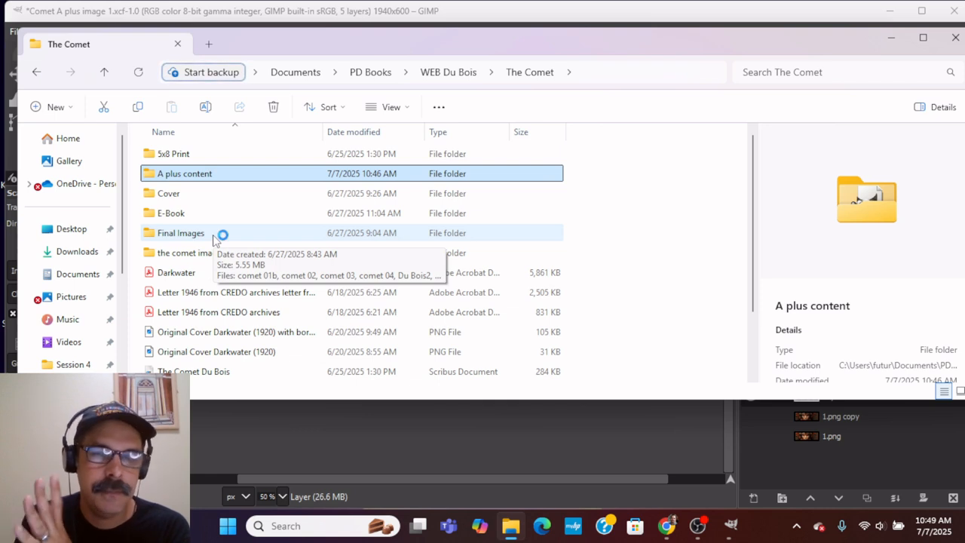
left_click(213, 238)
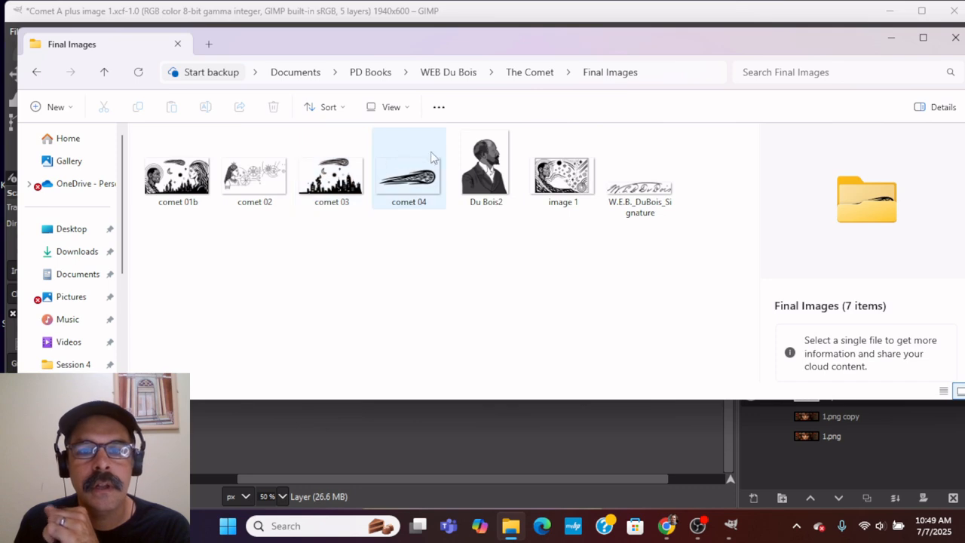
left_click_drag(475, 50, 496, 311)
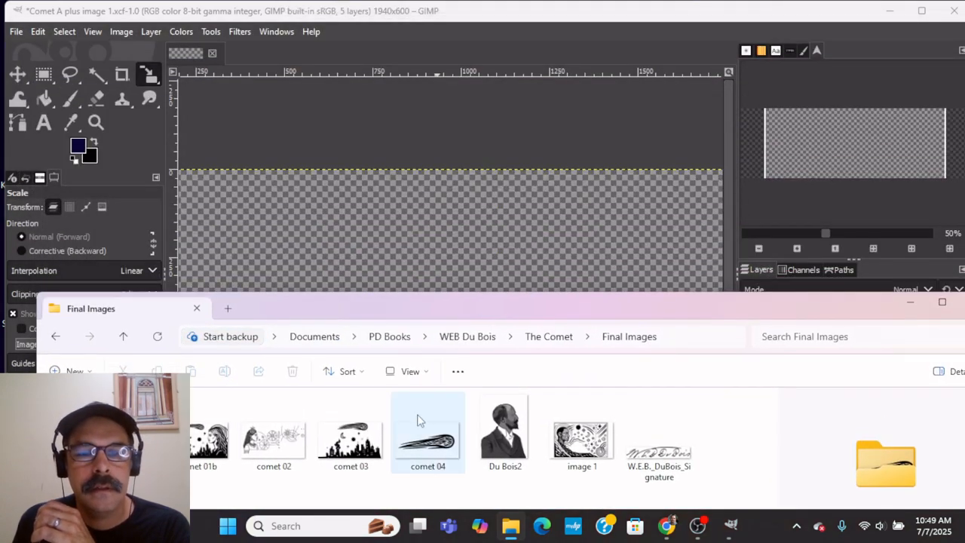
left_click(350, 431)
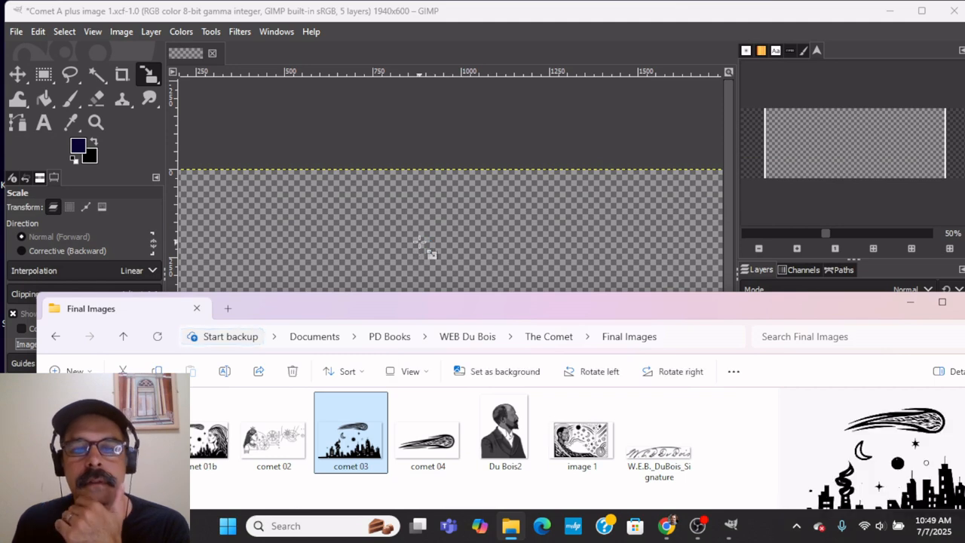
left_click_drag(419, 242, 430, 252)
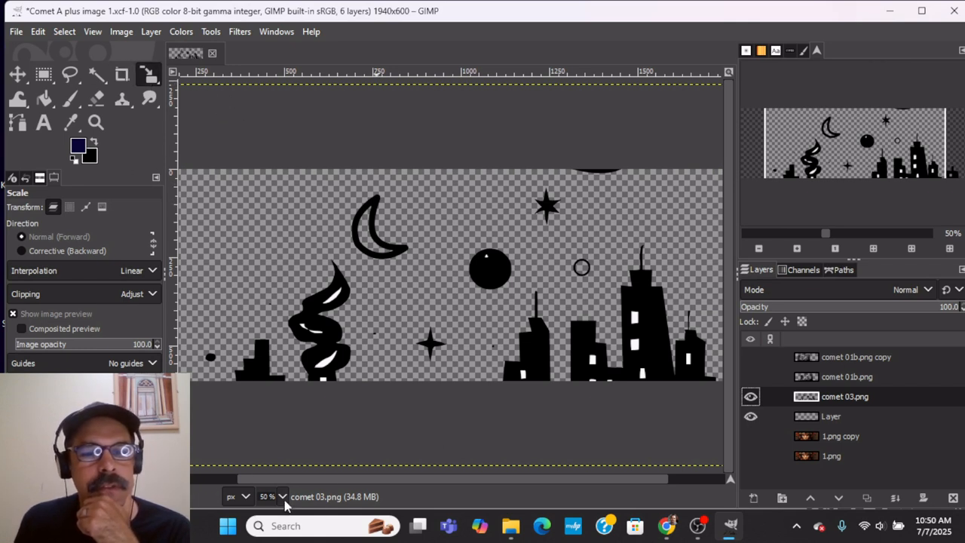
- Scale the comet 03 layer to 1062 × 597 px, positioned near the middle of the canvas and spanning its full height
left_click(282, 496)
left_click(275, 476)
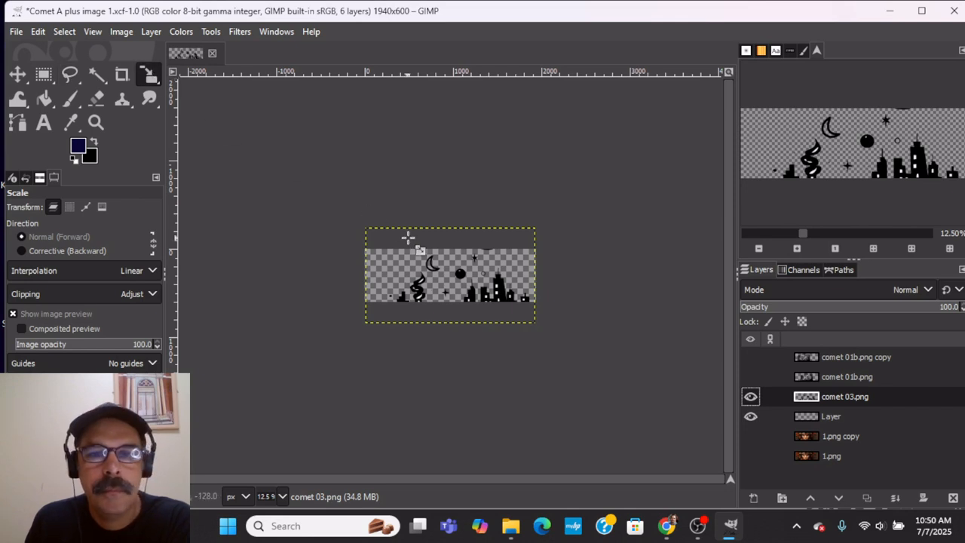
left_click(413, 276)
left_click_drag(367, 228, 450, 279)
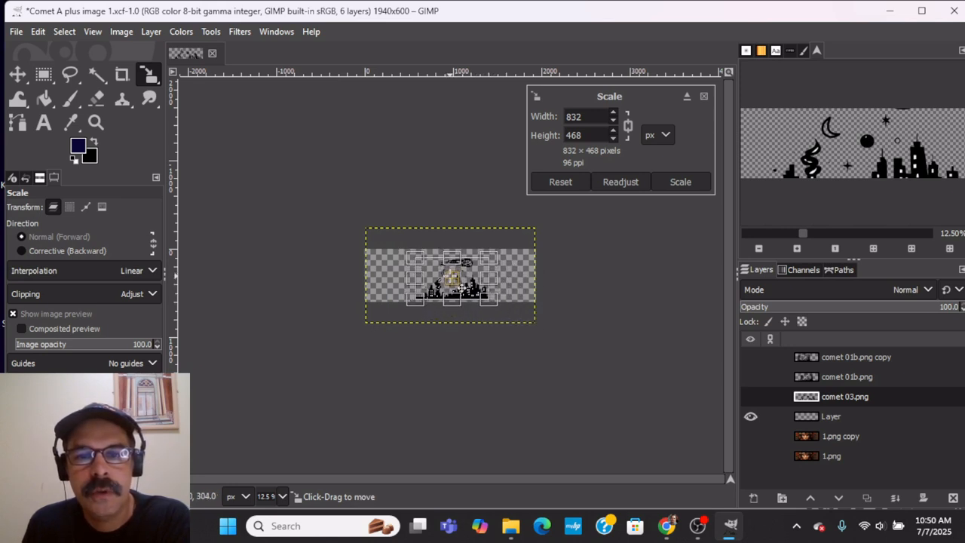
left_click(281, 495)
left_click(277, 442)
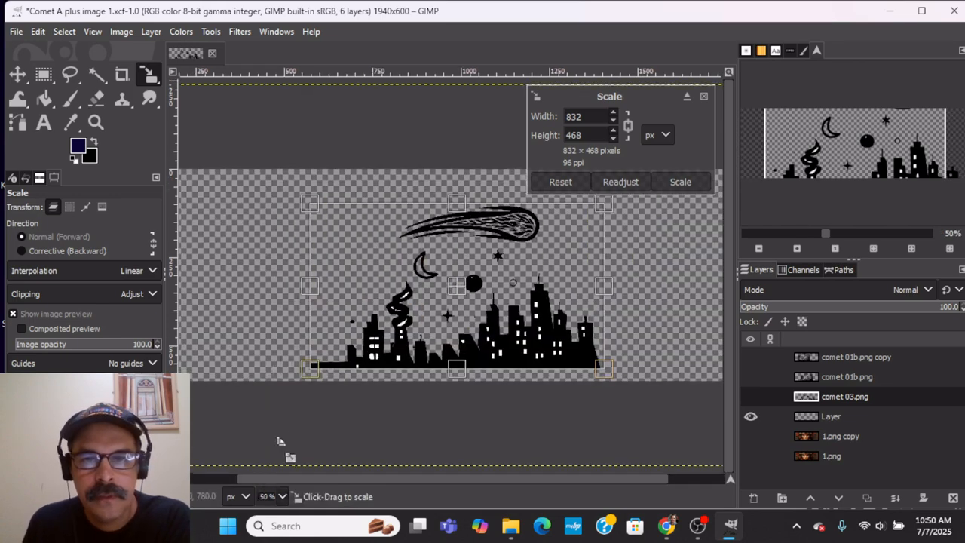
left_click_drag(465, 296, 424, 262)
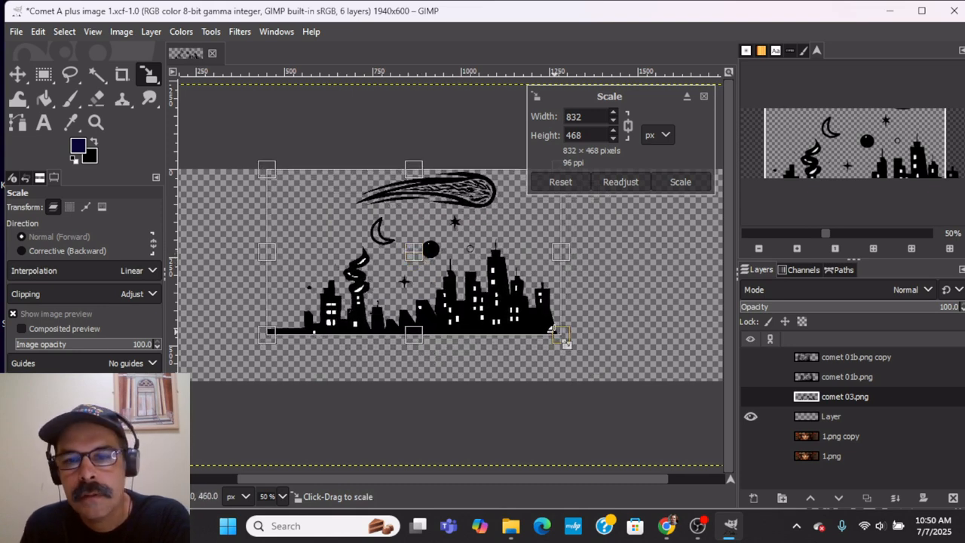
left_click_drag(565, 339, 656, 391)
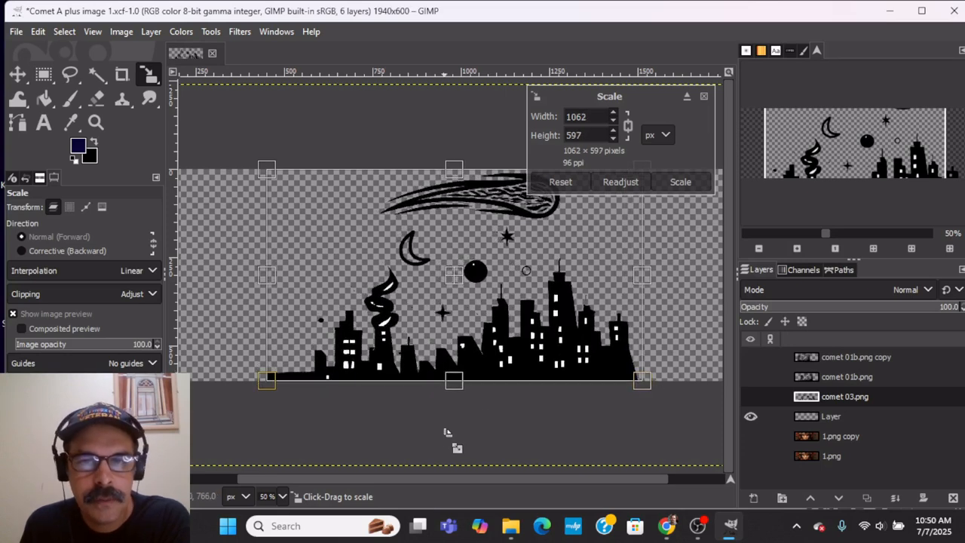
left_click(682, 181)
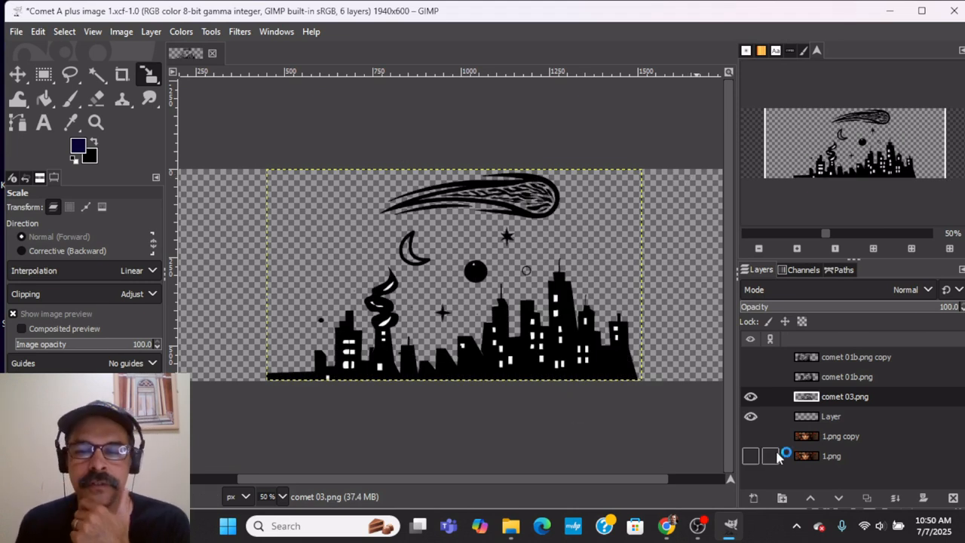
- Export the image as "Comet A plus image 2.png" to the A plus content folder with the default PNG options
left_click(16, 31)
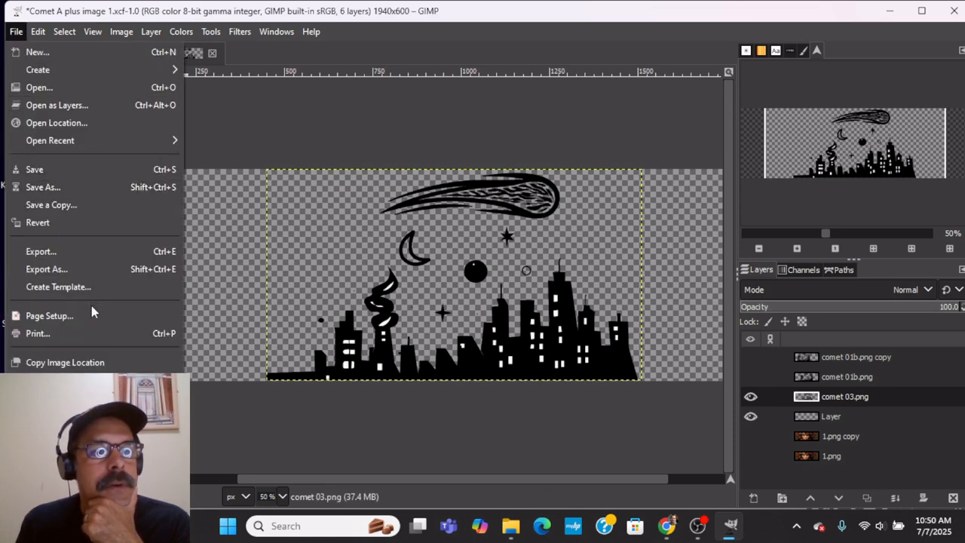
left_click(87, 268)
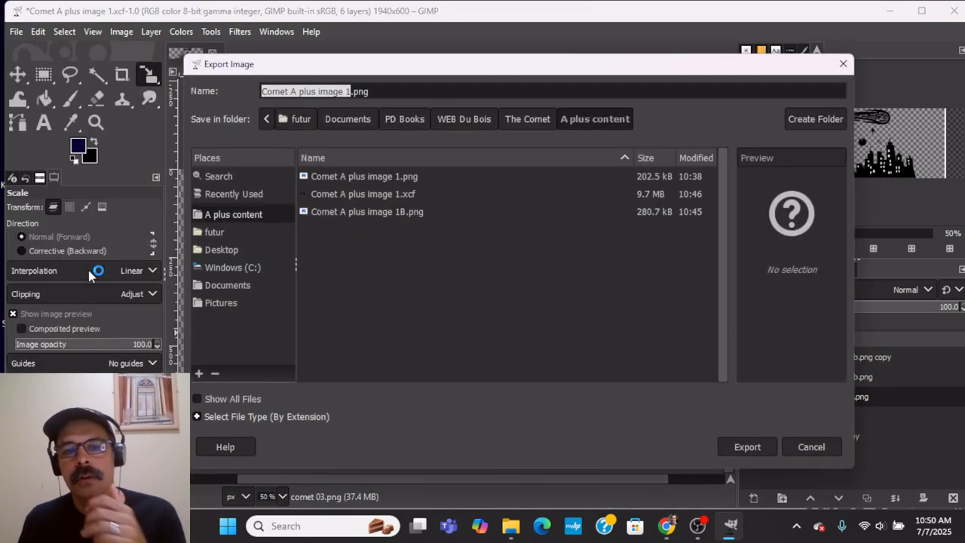
left_click(350, 91)
key("BackSpace")
type("2")
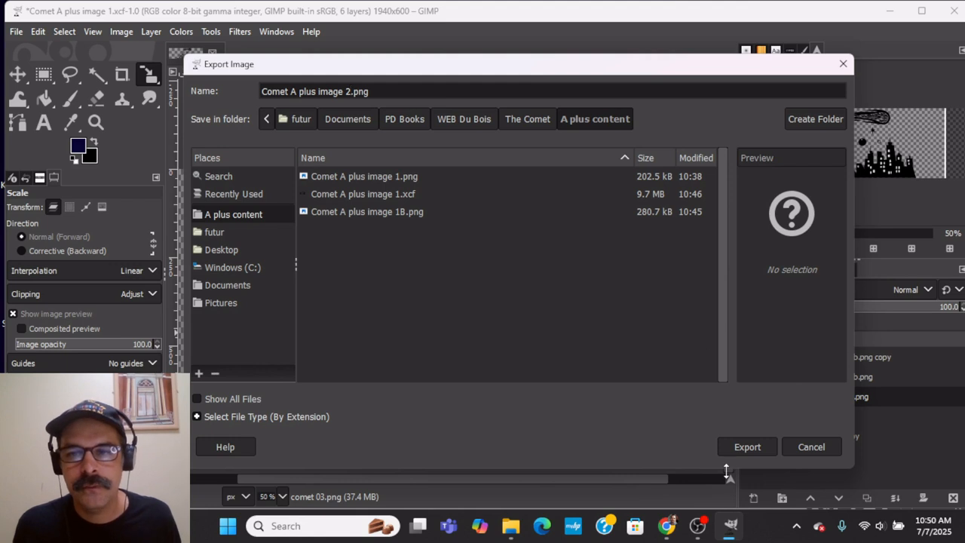
left_click(742, 446)
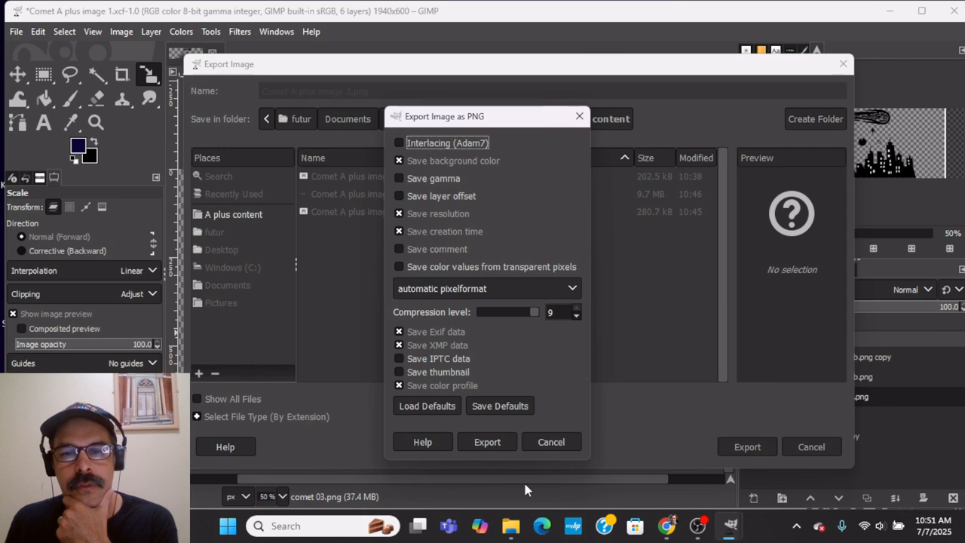
left_click(482, 443)
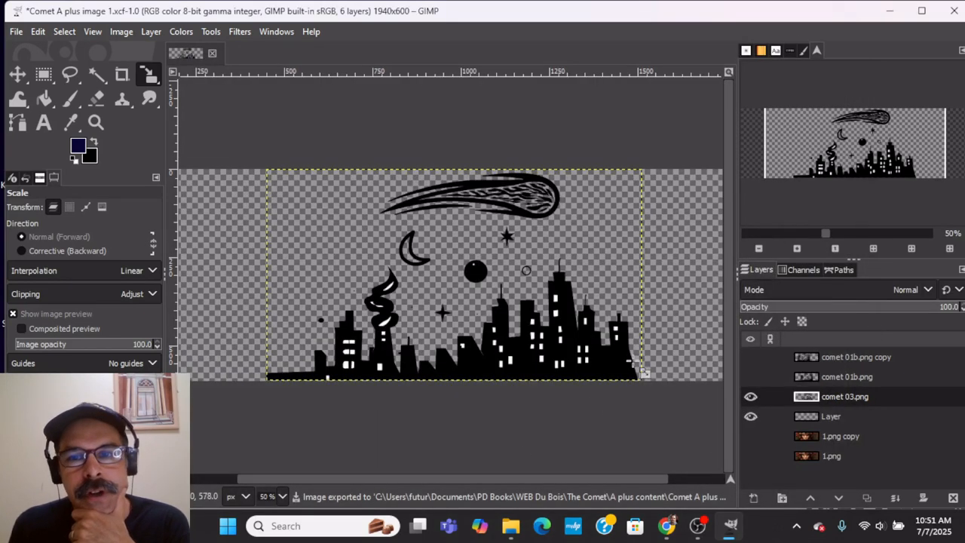
- Switch to the KDP A+ content page in Chrome and add a Standard Image & Dark Text Overlay module below the existing one
left_click(889, 11)
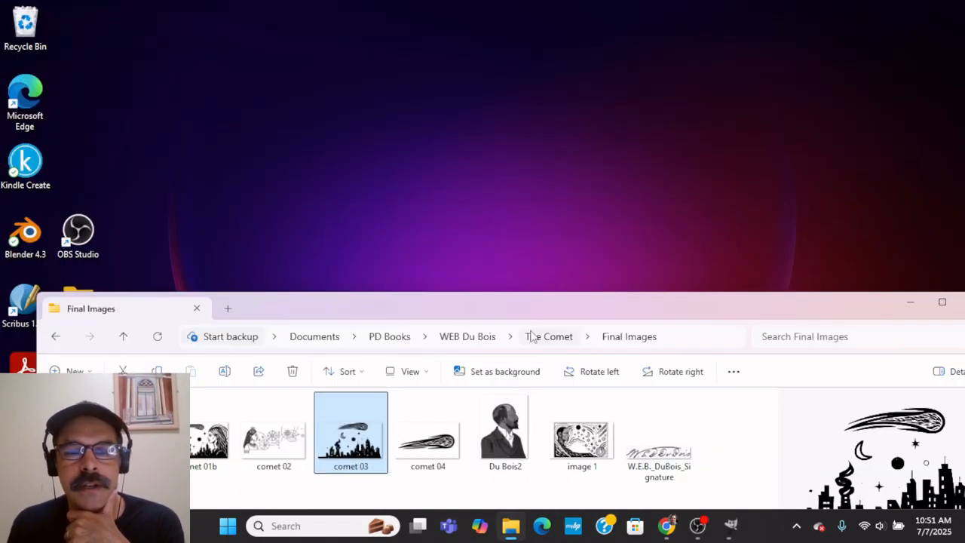
left_click_drag(556, 315, 534, 92)
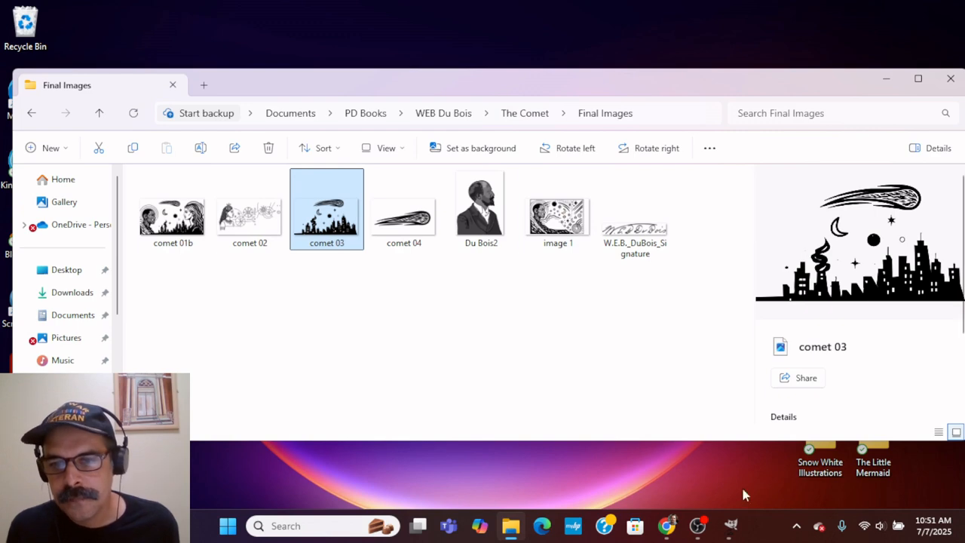
left_click(669, 527)
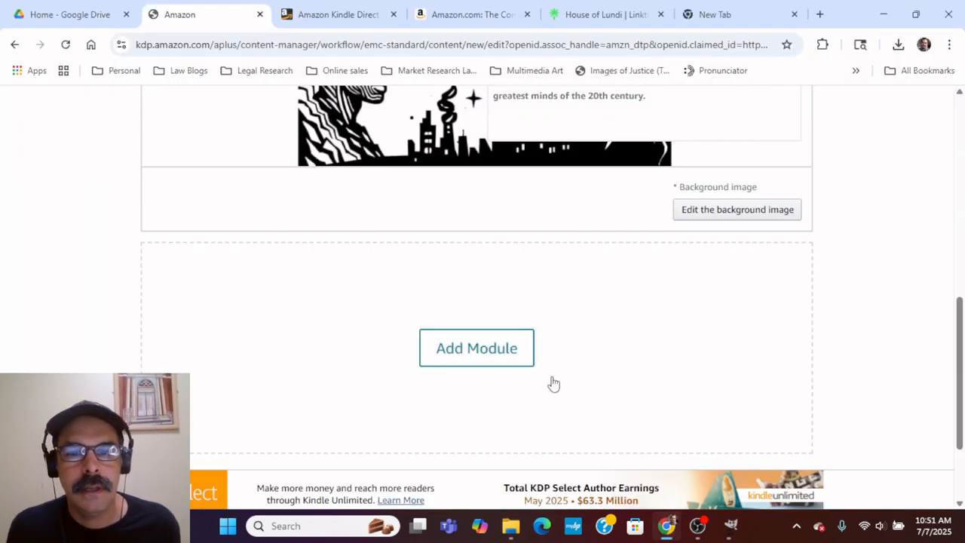
left_click(499, 351)
scroll(502, 354, "down", 3)
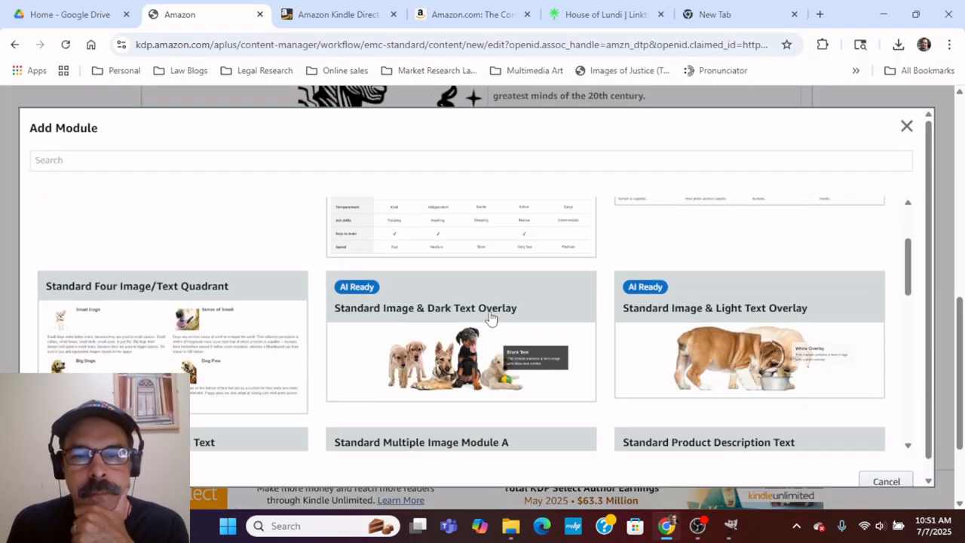
left_click(456, 367)
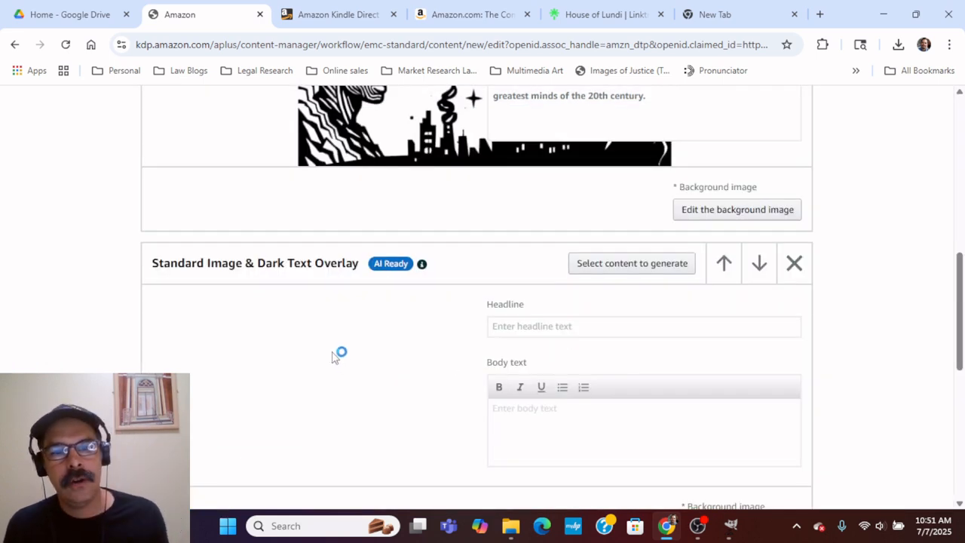
- Upload "Comet A plus image 2" from the A plus content folder as the dark text overlay module's background image
scroll(333, 355, "down", 3)
left_click(754, 326)
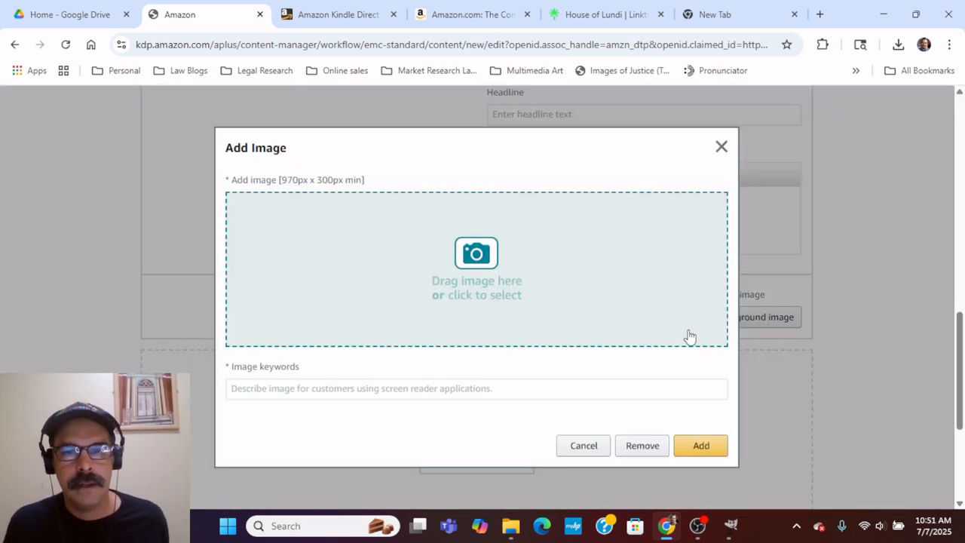
left_click(484, 265)
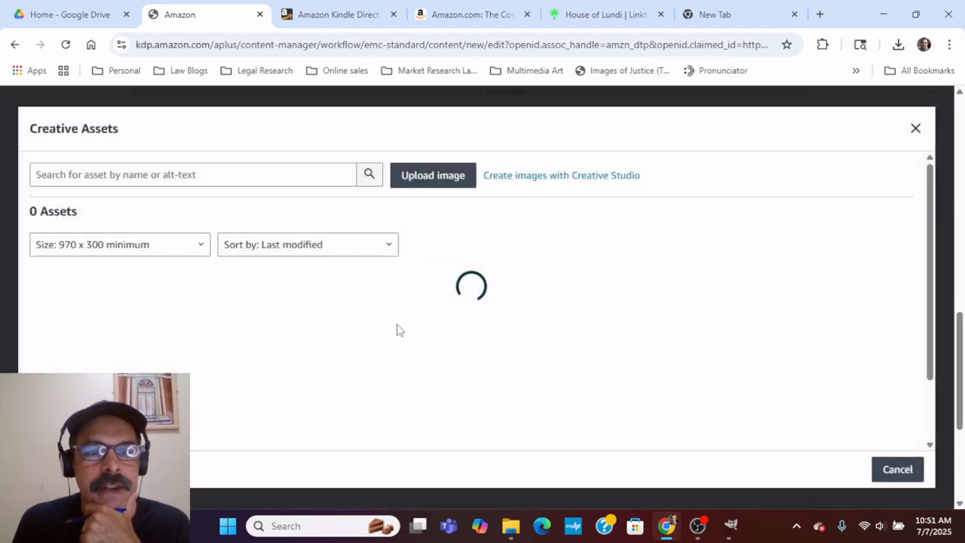
left_click(435, 181)
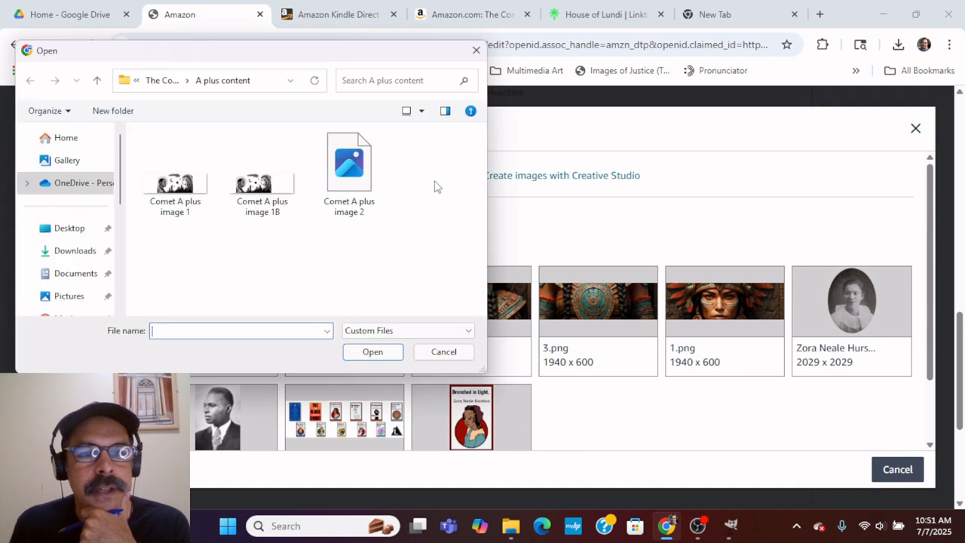
left_click(349, 184)
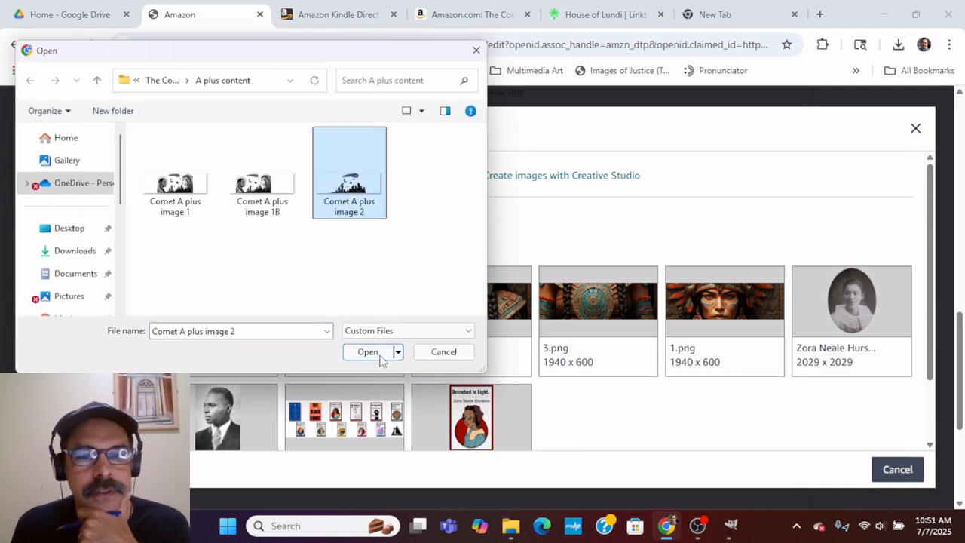
left_click(381, 353)
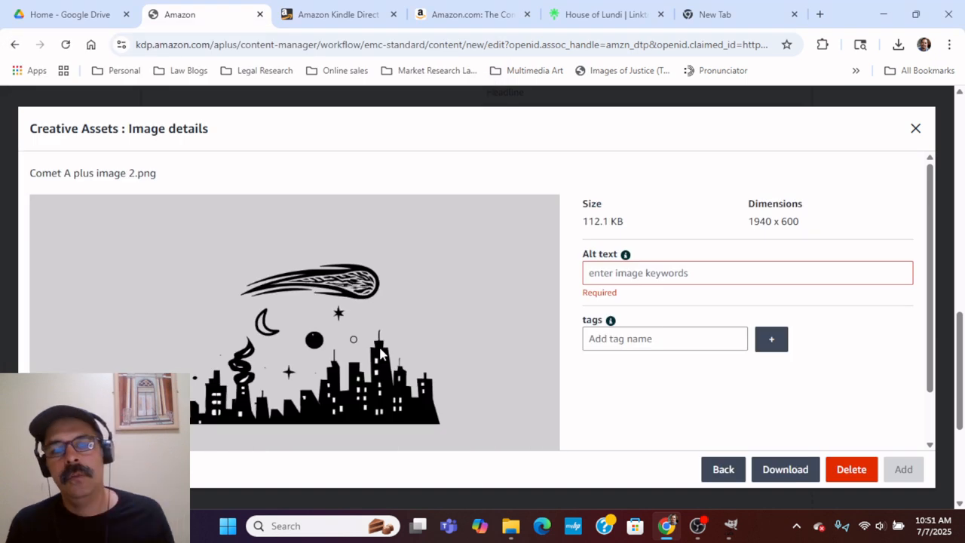
- Set the uploaded image's alt text to "the comet over city skyline" and add the image to the module
left_click(687, 272)
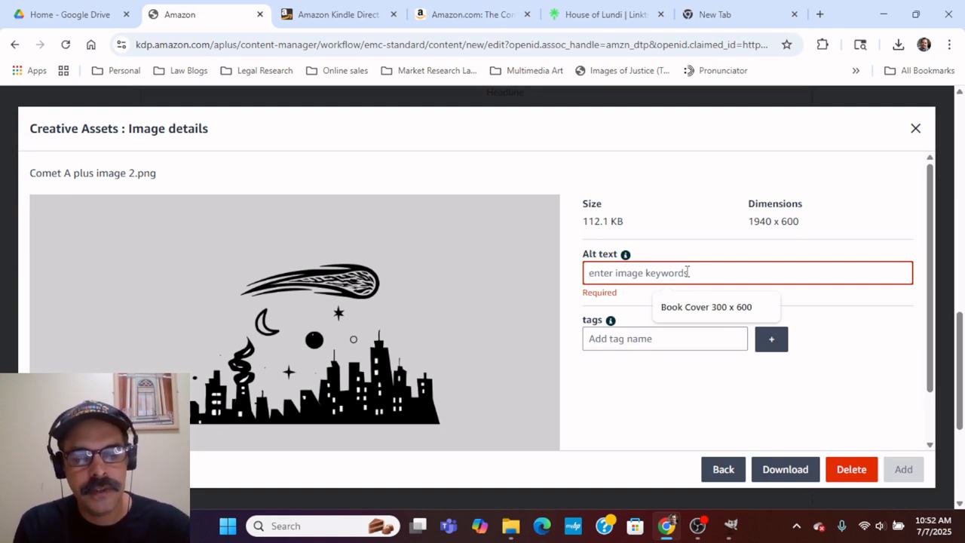
type("the co")
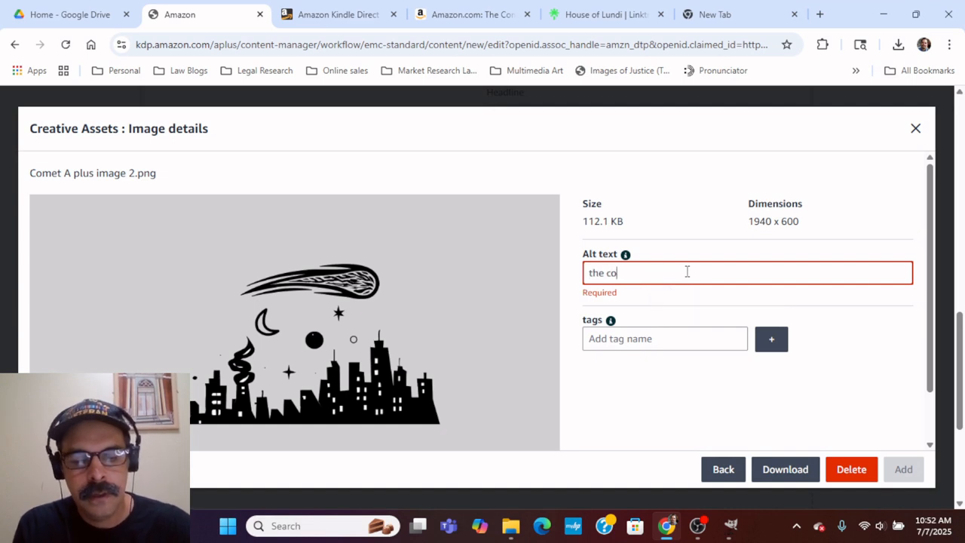
type("met over")
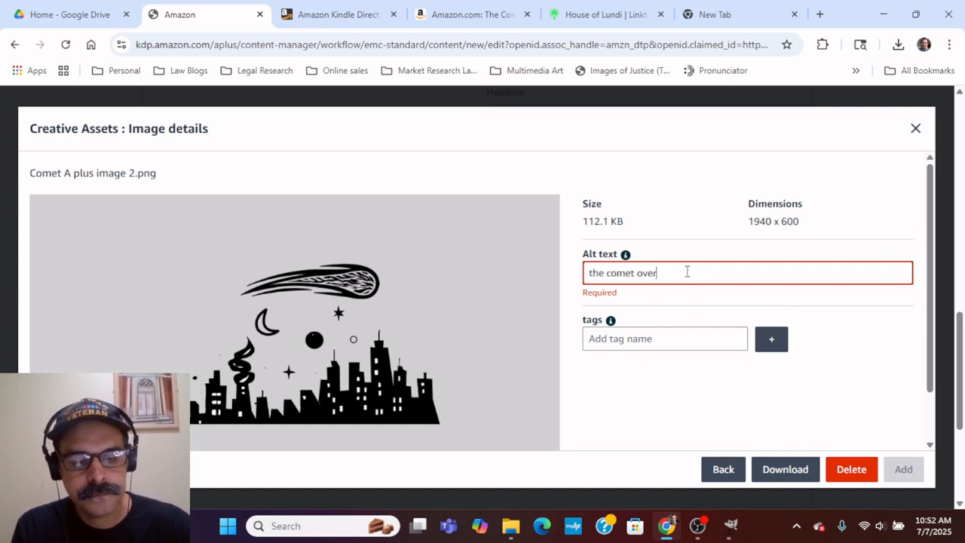
type(" city sky")
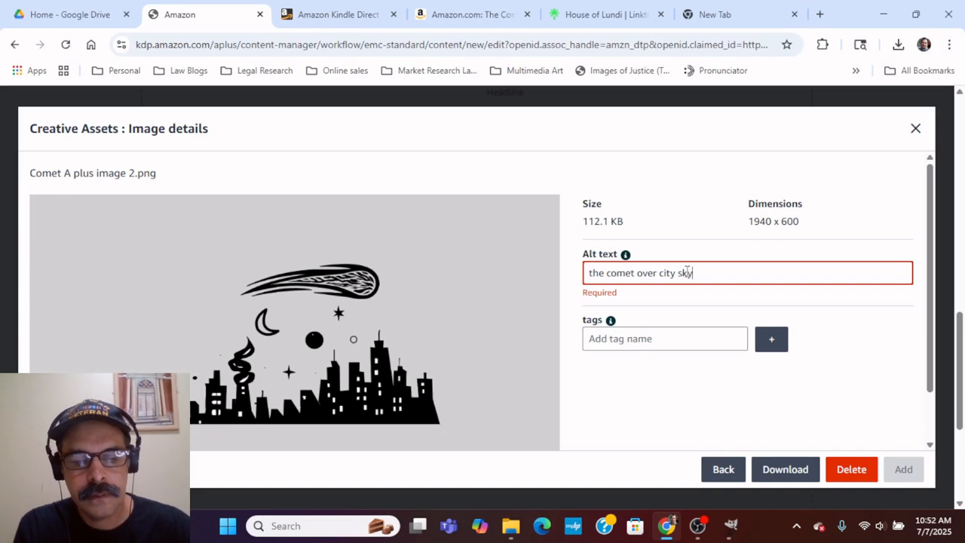
type("line")
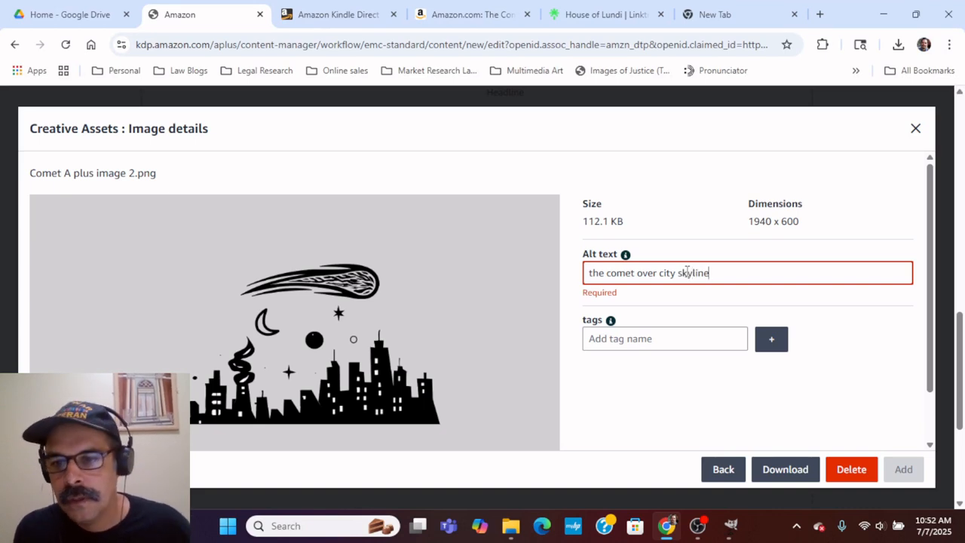
scroll(861, 385, "down", 1)
left_click(752, 371)
left_click(907, 475)
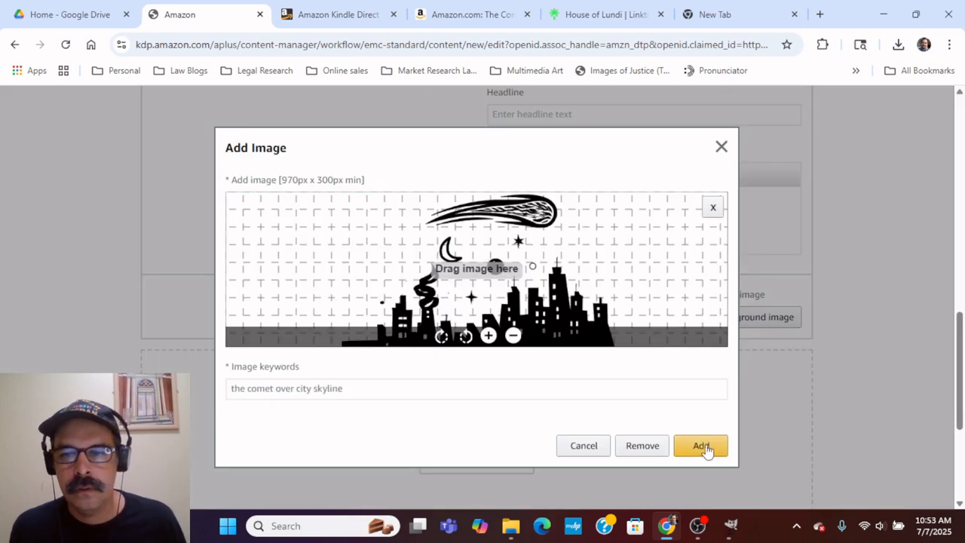
left_click(701, 445)
- Enter "The Comet by W.E.B. Du Bois" as the body text of the Standard Image & Dark Text Overlay module
scroll(482, 292, "up", 2)
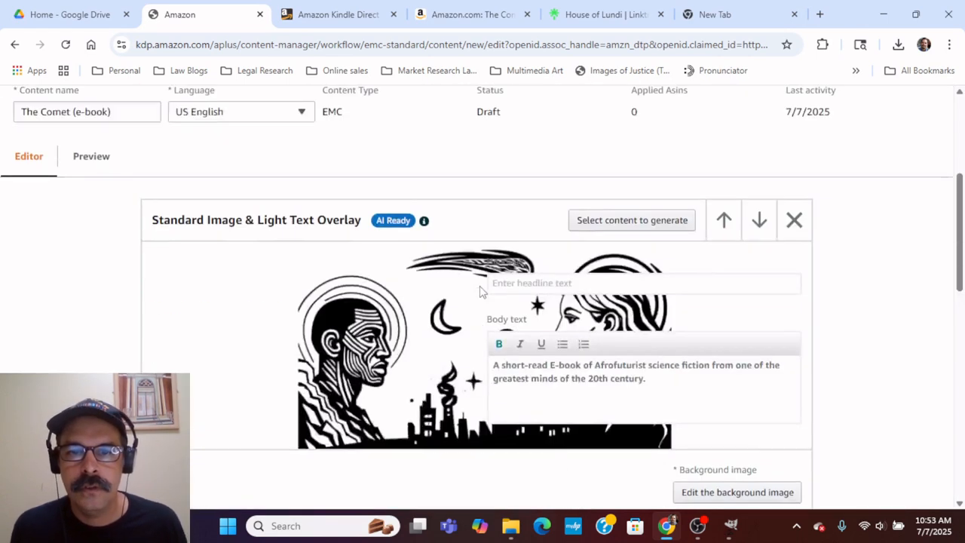
scroll(480, 292, "down", 4)
left_click(536, 414)
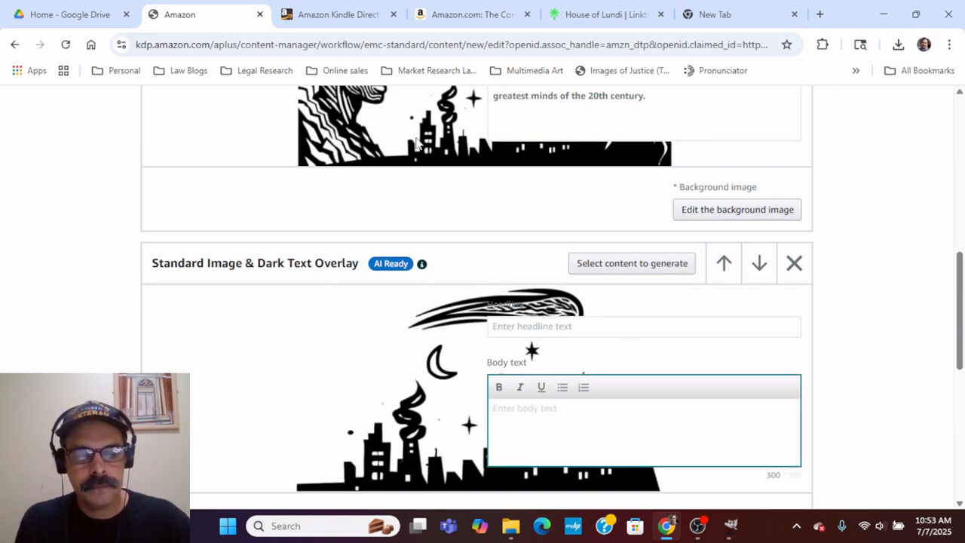
type("The Come")
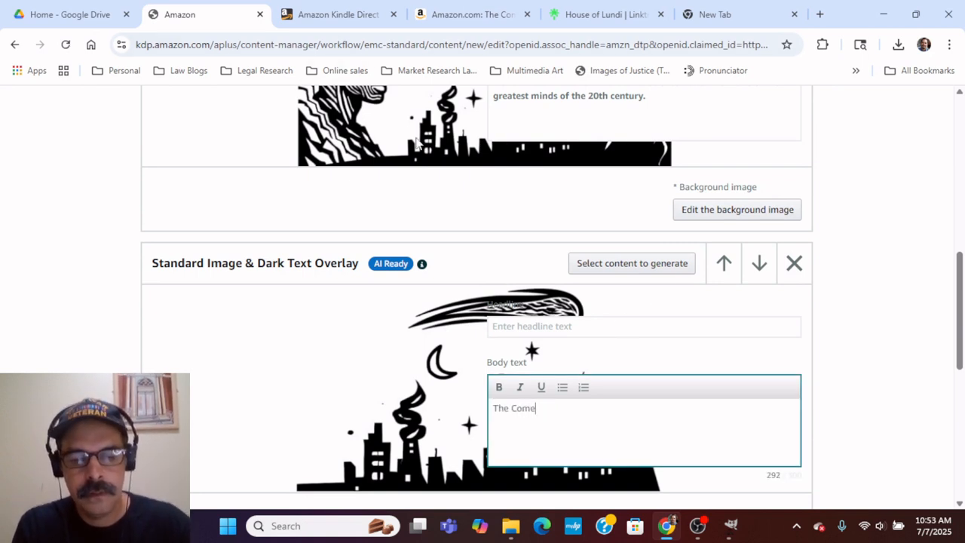
type("t by W.")
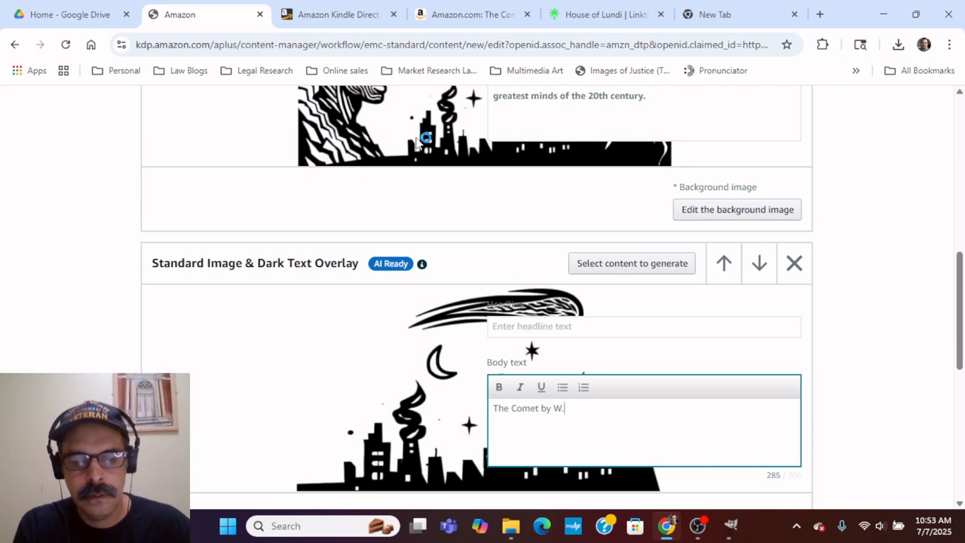
type("E.B.")
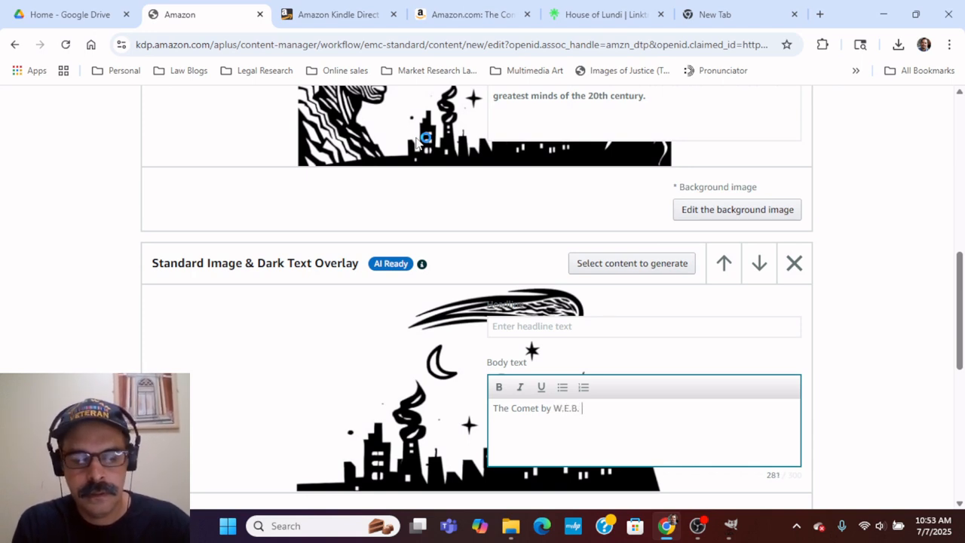
type(" Du Bois")
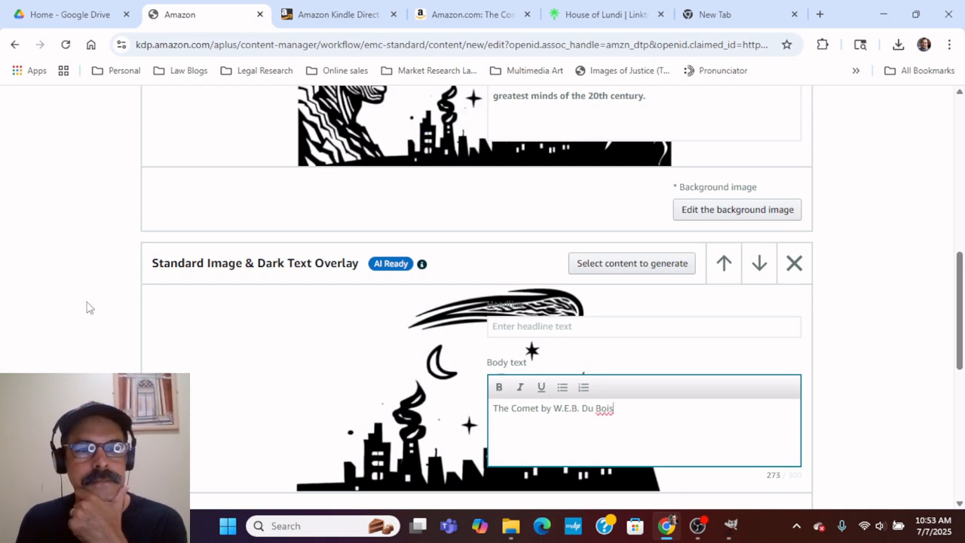
- Preview the A+ content and examine how both modules' images and text are laid out
scroll(87, 306, "up", 10)
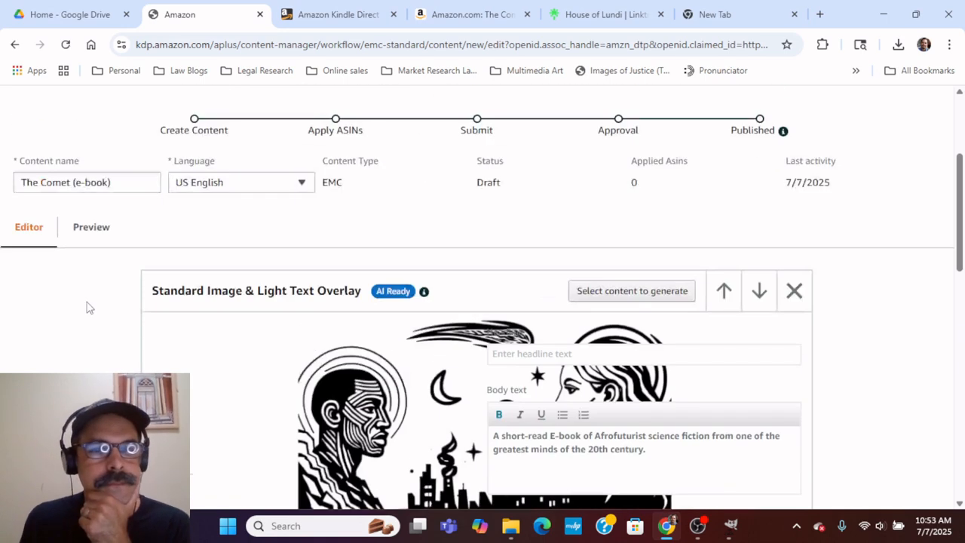
left_click(91, 228)
scroll(284, 375, "down", 3)
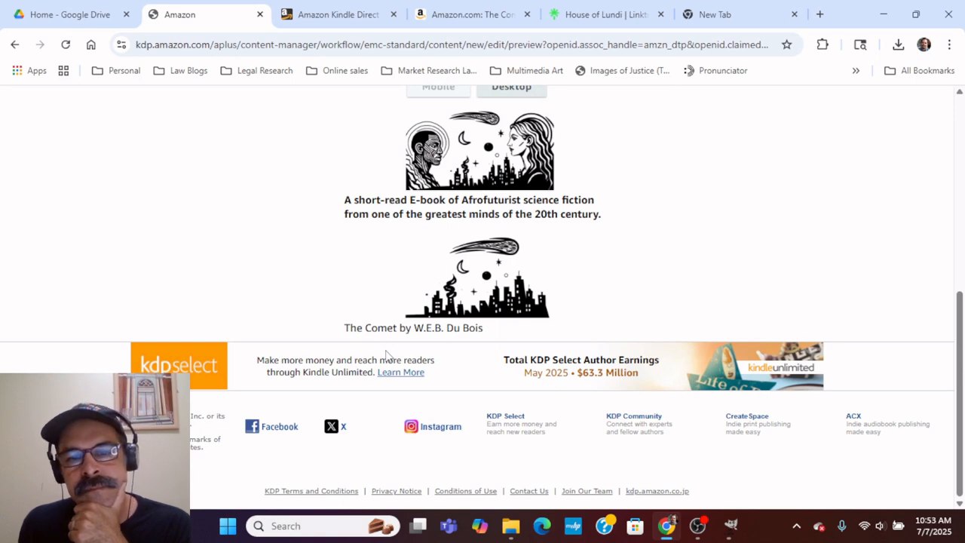
- Return to the content editor and bold the "The Comet by W.E.B. Du Bois" body text in the dark text overlay module
scroll(342, 302, "up", 4)
left_click(30, 311)
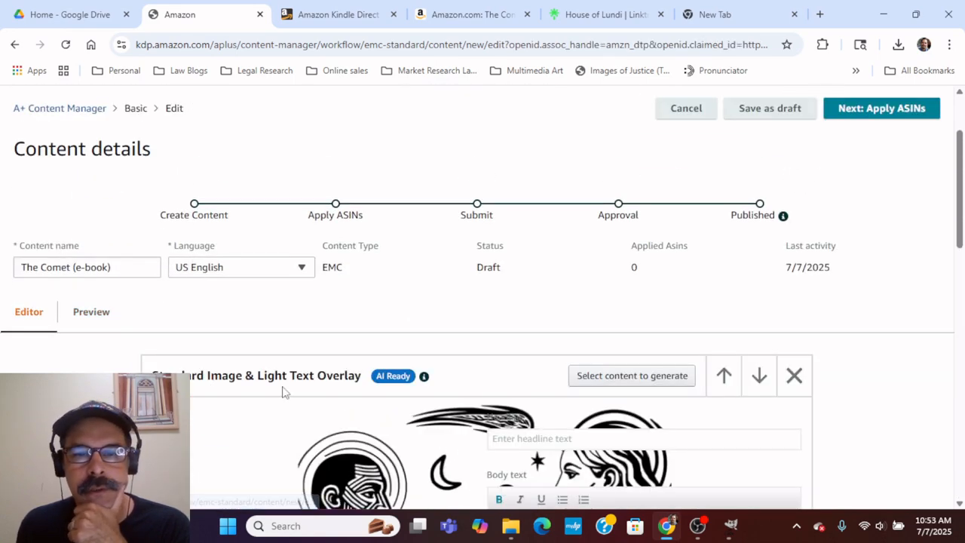
scroll(409, 377, "down", 5)
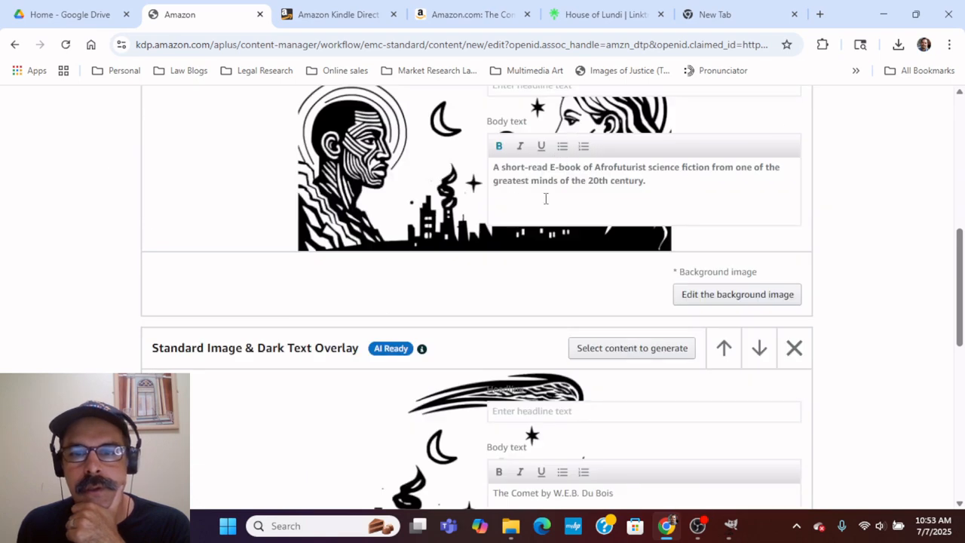
scroll(596, 382, "down", 2)
triple_click(558, 345)
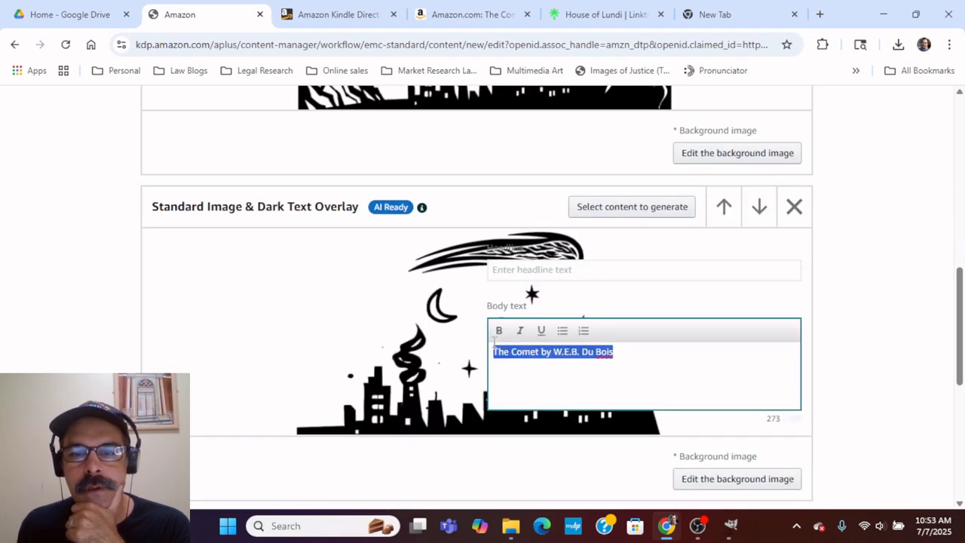
left_click(498, 331)
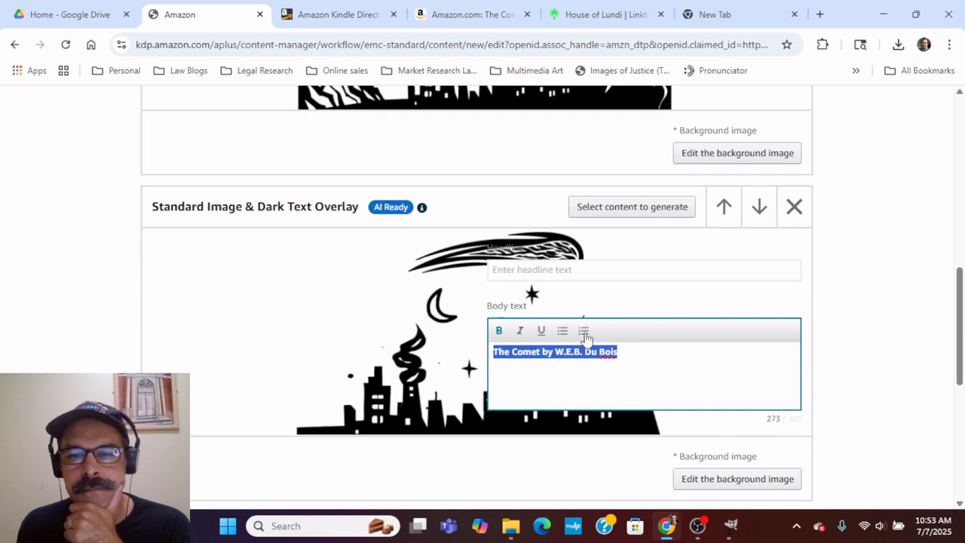
left_click(238, 359)
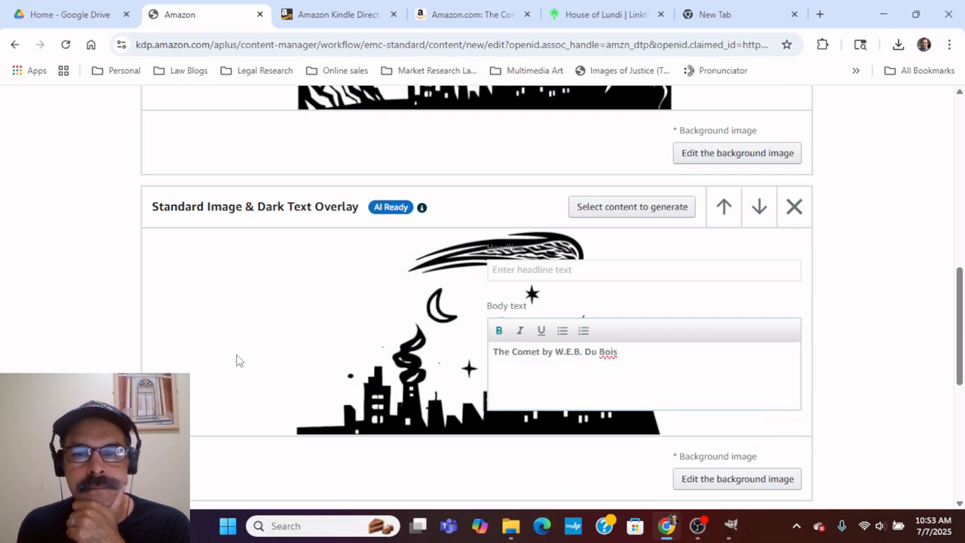
- Add a Standard Comparison Chart module below the Standard Image & Dark Text Overlay module
scroll(238, 360, "down", 3)
scroll(465, 287, "up", 8)
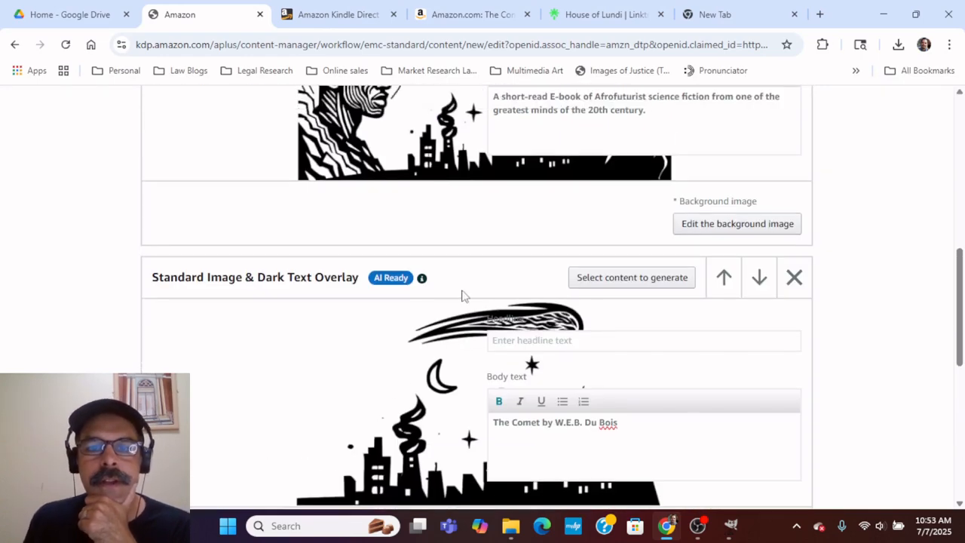
scroll(461, 295, "down", 5)
scroll(461, 294, "down", 4)
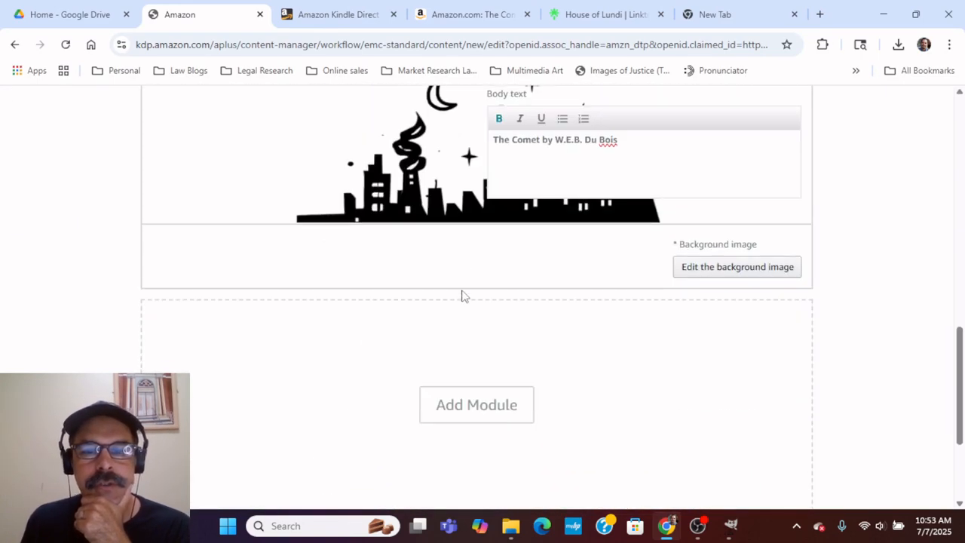
left_click(452, 417)
left_click(383, 301)
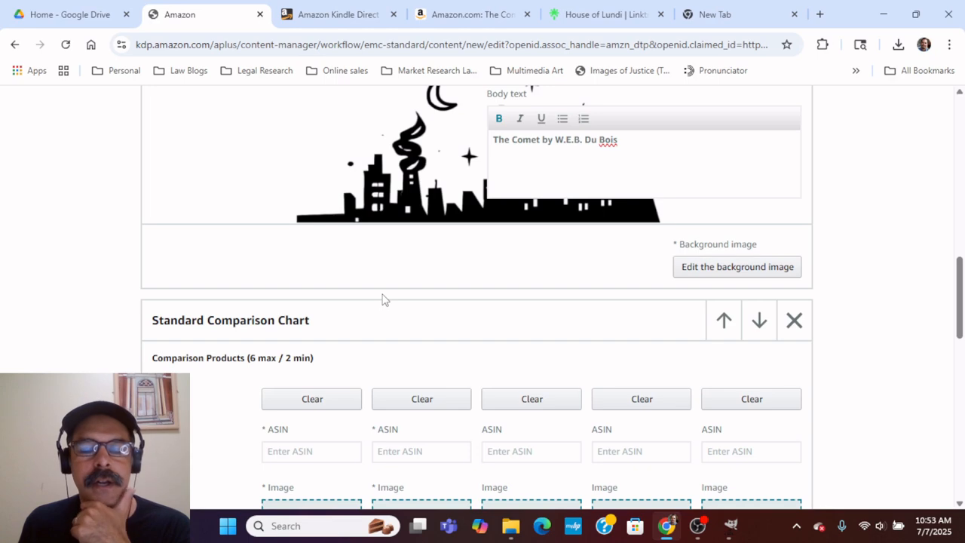
- Examine the new comparison chart's product fields and the two image modules above it
scroll(346, 324, "down", 3)
scroll(556, 340, "up", 5)
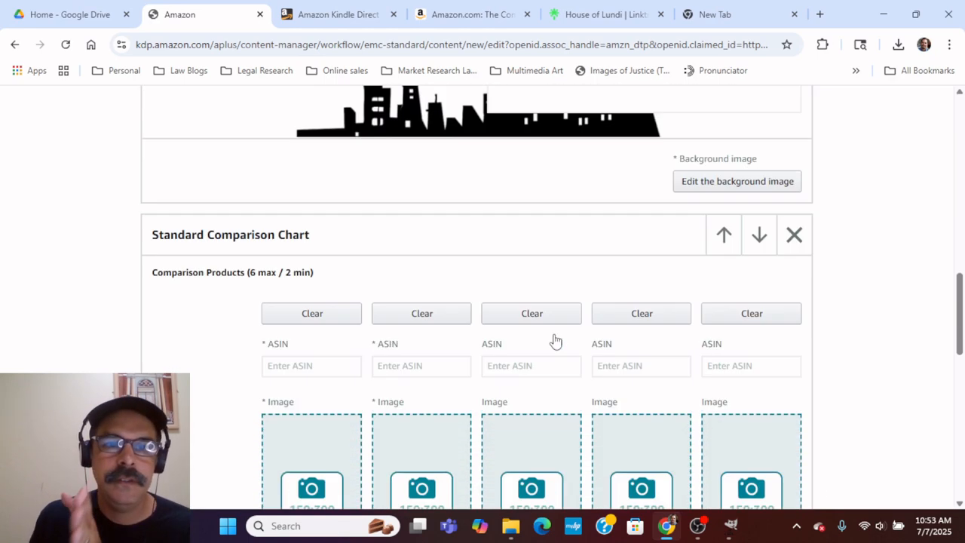
scroll(554, 334, "up", 5)
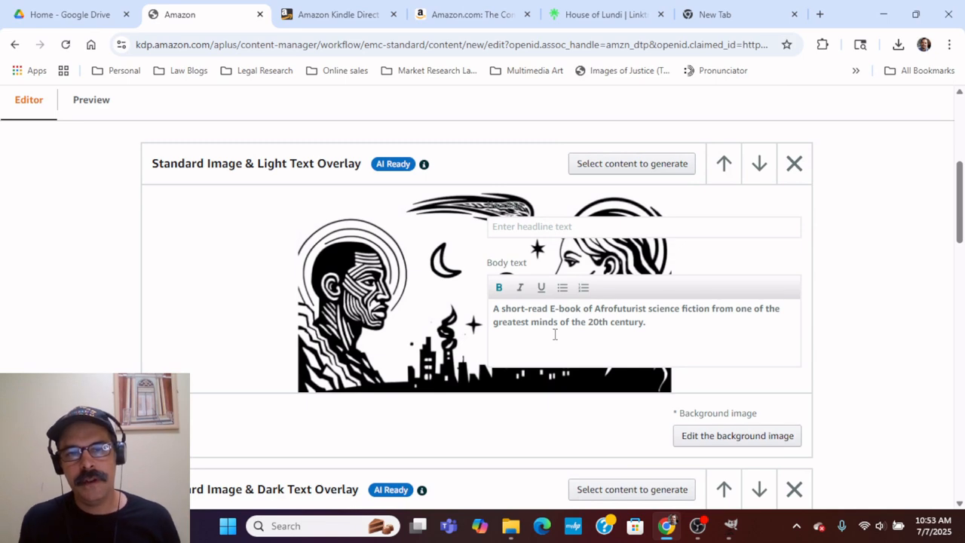
scroll(555, 334, "down", 6)
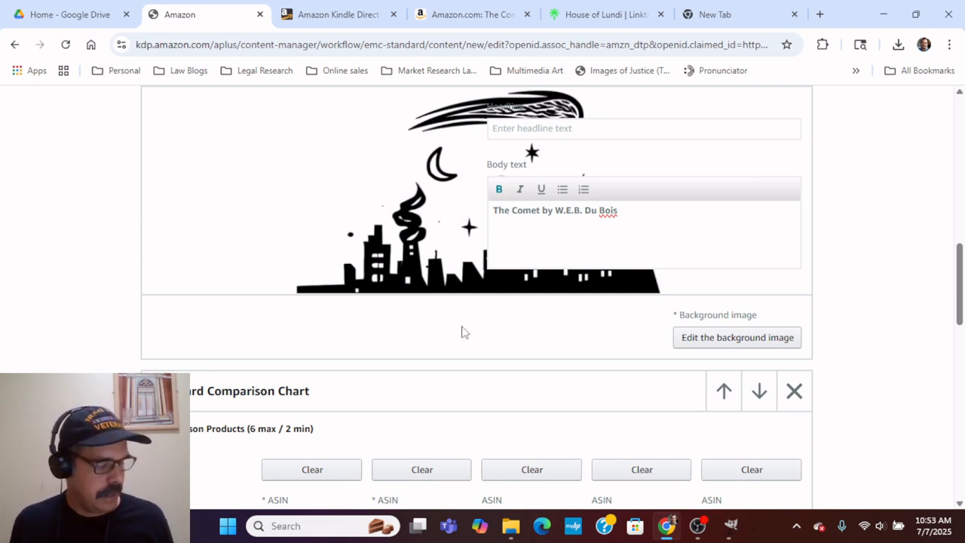
scroll(464, 329, "down", 2)
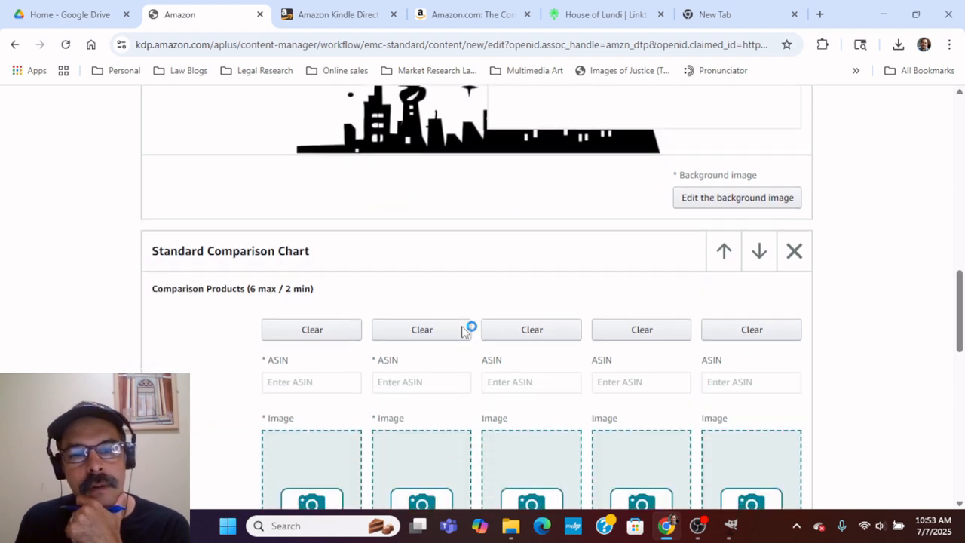
scroll(374, 406, "down", 3)
scroll(373, 362, "up", 3)
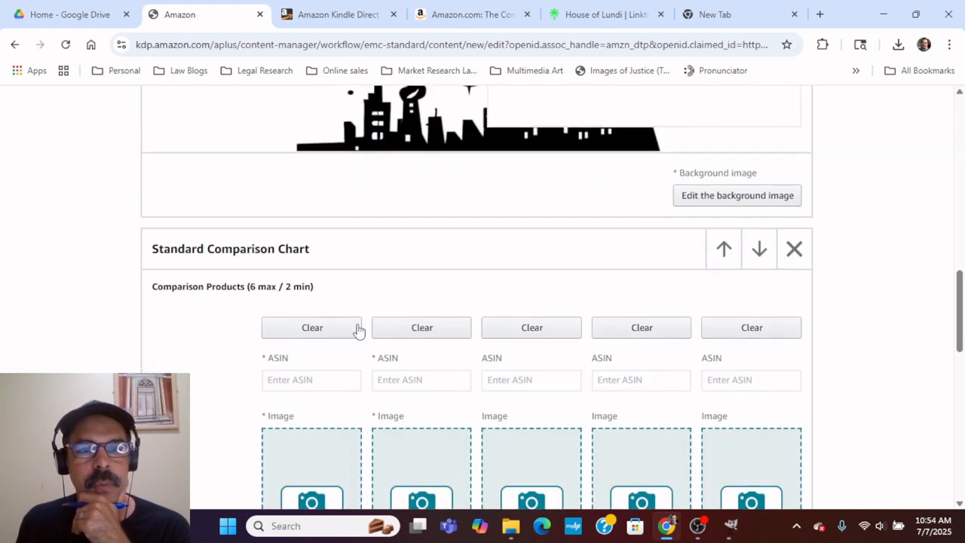
- Switch to the KDP bookshelf and copy the ASIN of the Drenched in Light paperback
left_click(336, 15)
scroll(399, 305, "down", 10)
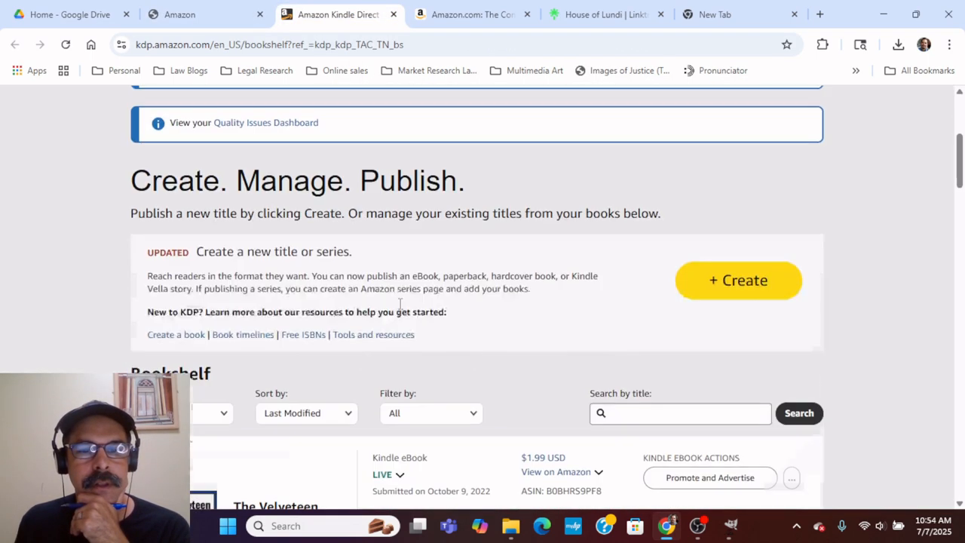
scroll(399, 309, "down", 9)
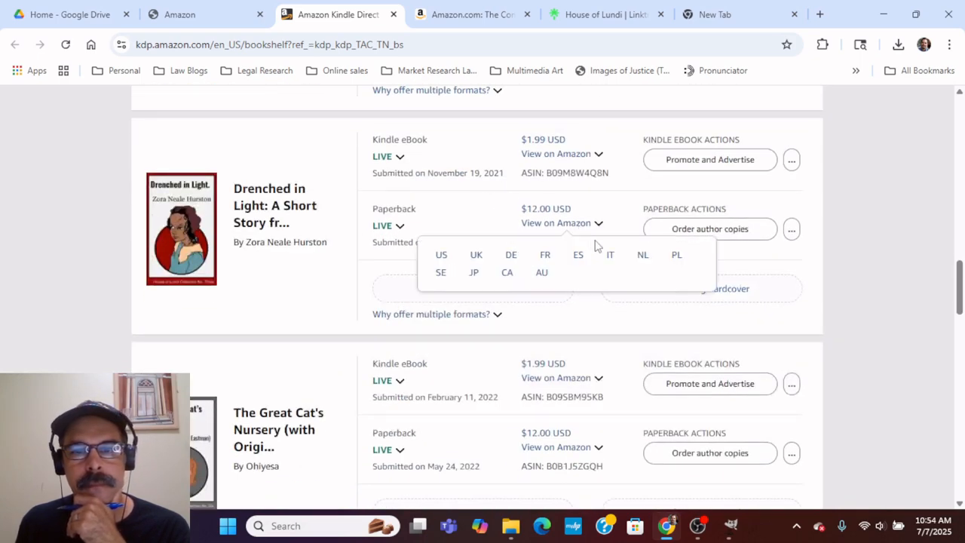
left_click_drag(601, 243, 550, 247)
right_click(550, 246)
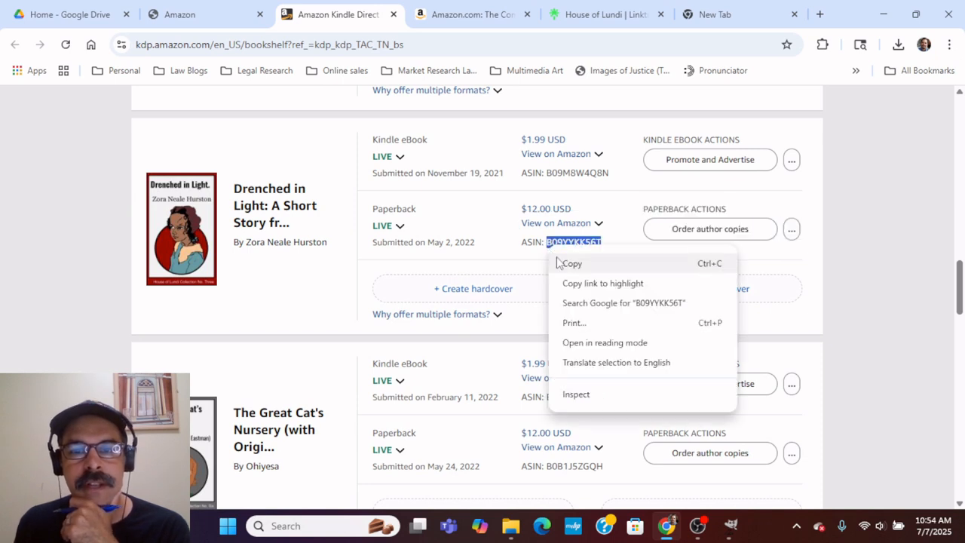
left_click(567, 263)
- Enter B09YYKK56T as the ASIN of the comparison chart's first product and check the filled-in cover and title
left_click(209, 10)
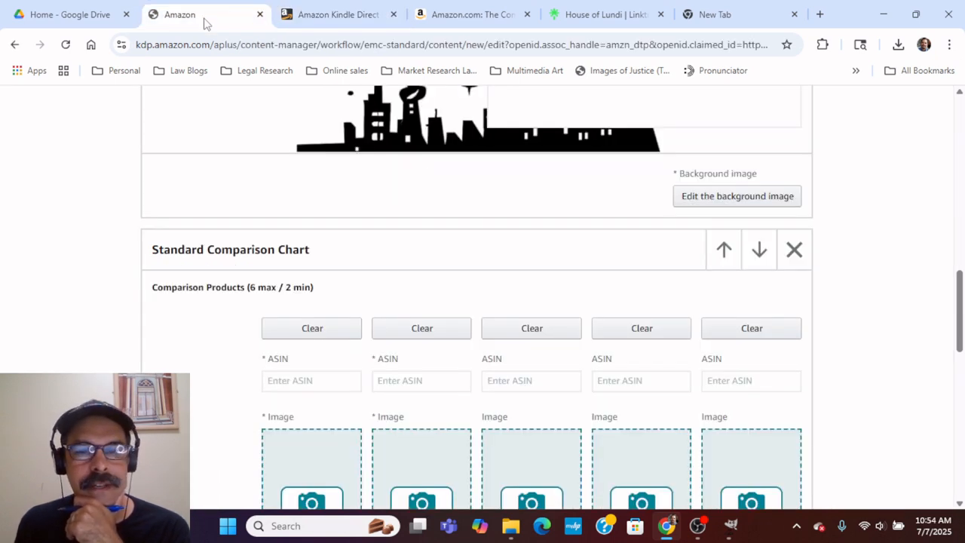
left_click(300, 378)
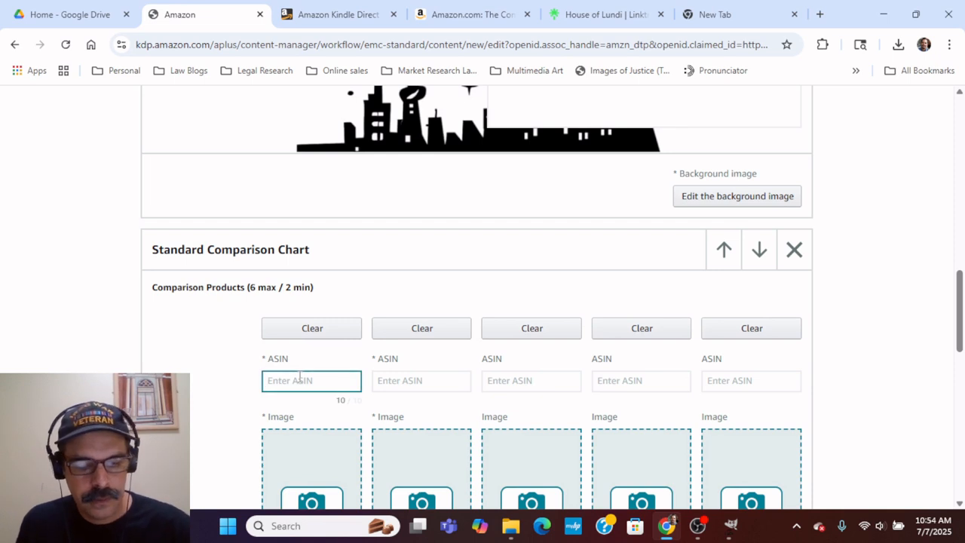
key("ctrl+v")
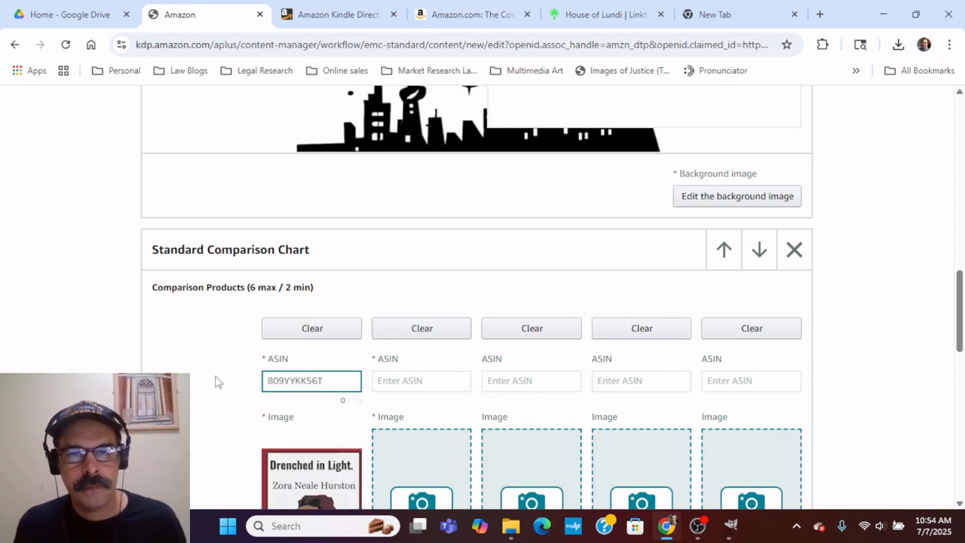
scroll(215, 382, "down", 2)
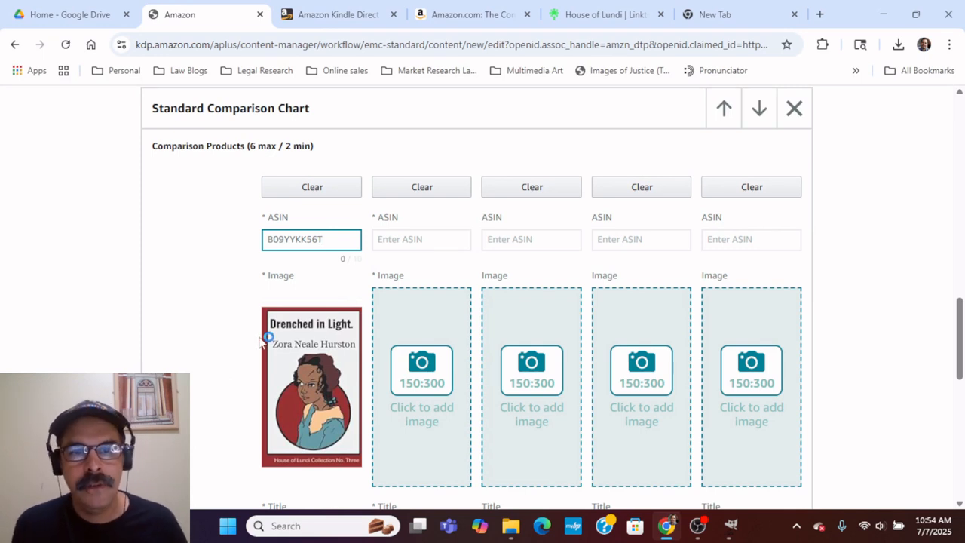
scroll(256, 331, "down", 3)
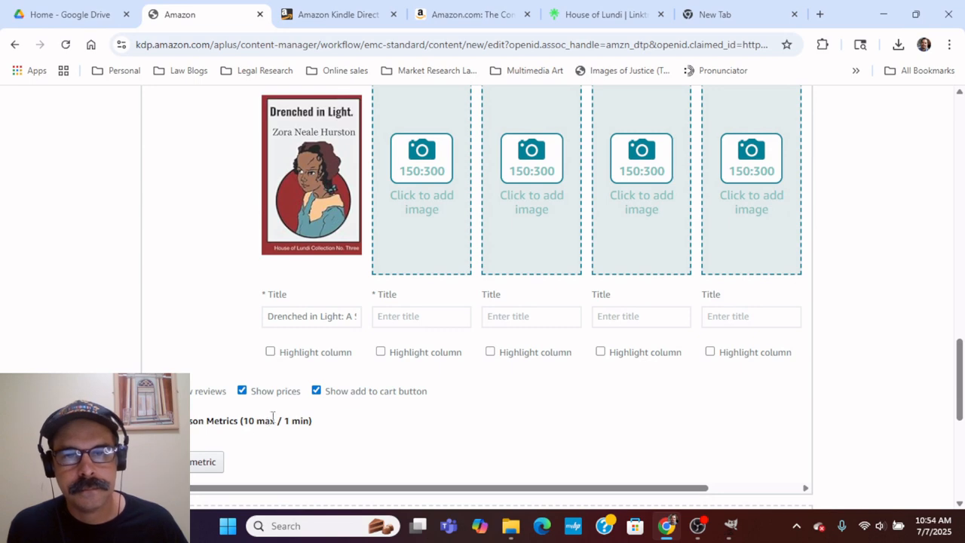
scroll(430, 268, "up", 3)
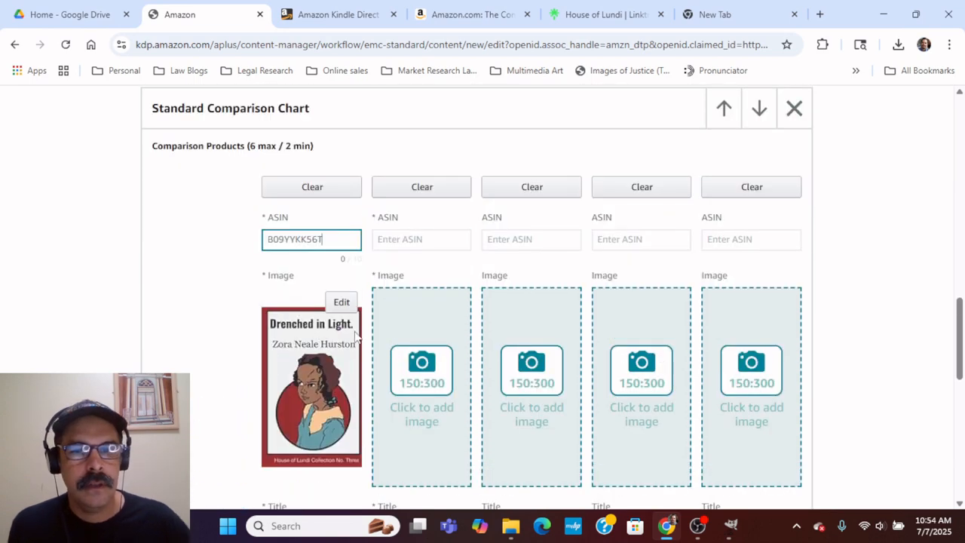
- Copy the paperback ASIN of The Mexican from the KDP bookshelf for the chart's second product
left_click(420, 239)
scroll(381, 306, "down", 1)
scroll(380, 307, "down", 3)
scroll(379, 306, "up", 3)
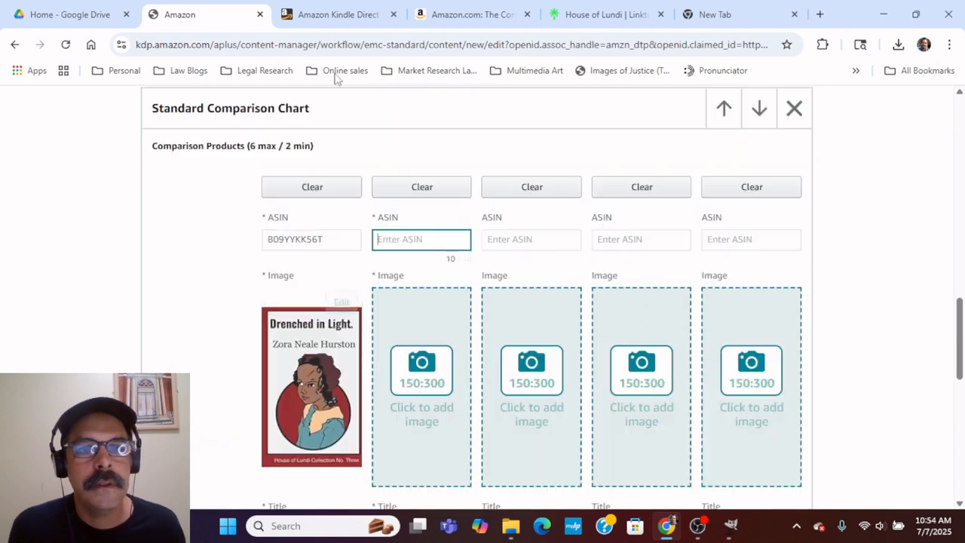
left_click(365, 18)
scroll(338, 259, "down", 5)
scroll(337, 288, "down", 6)
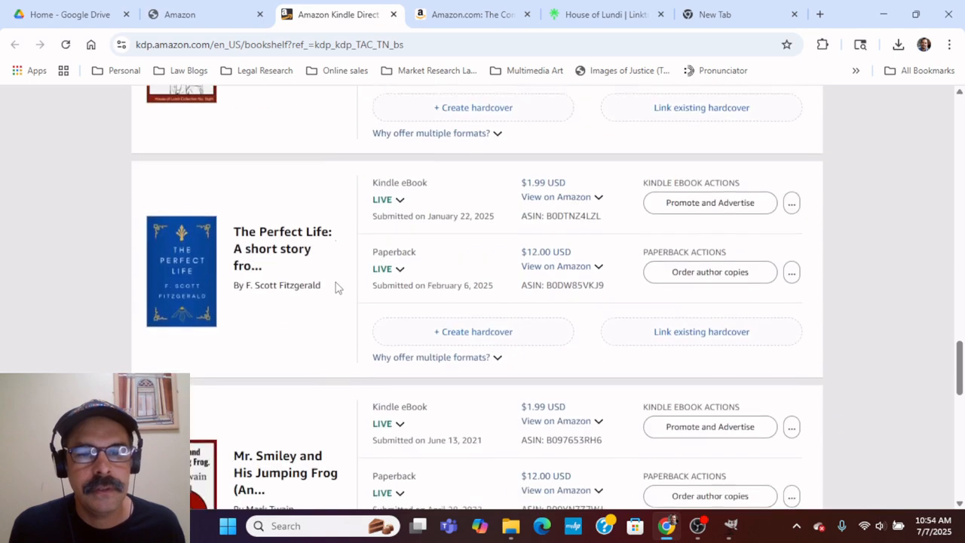
scroll(337, 287, "up", 6)
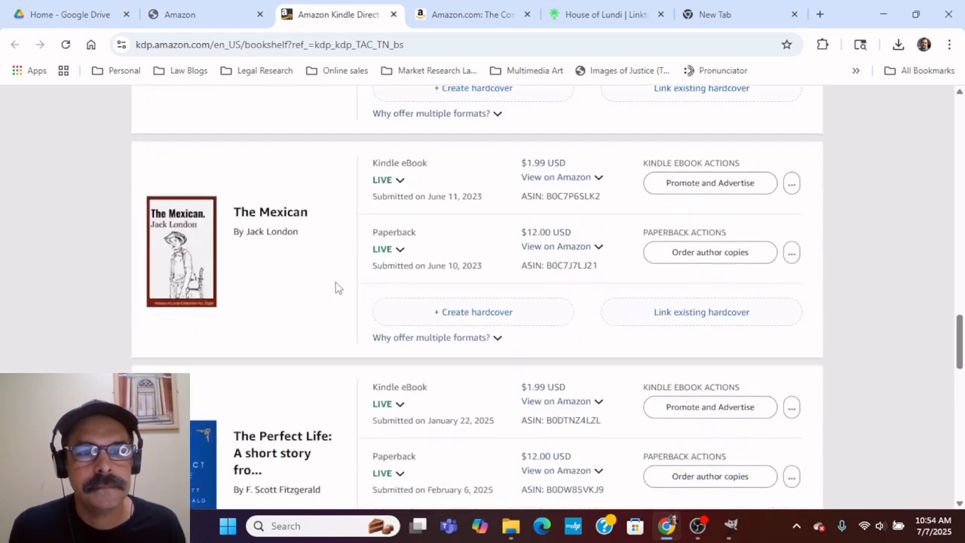
left_click(589, 253)
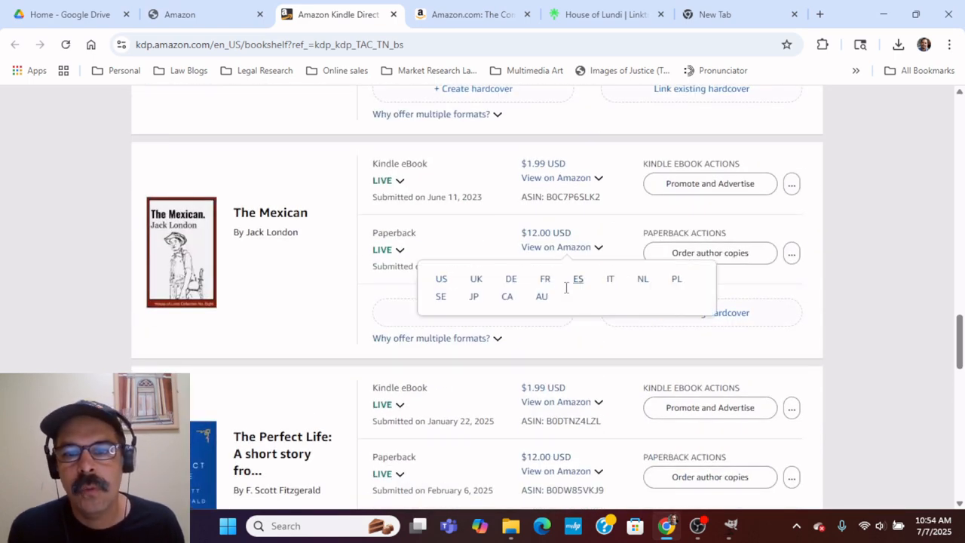
left_click_drag(608, 271, 547, 275)
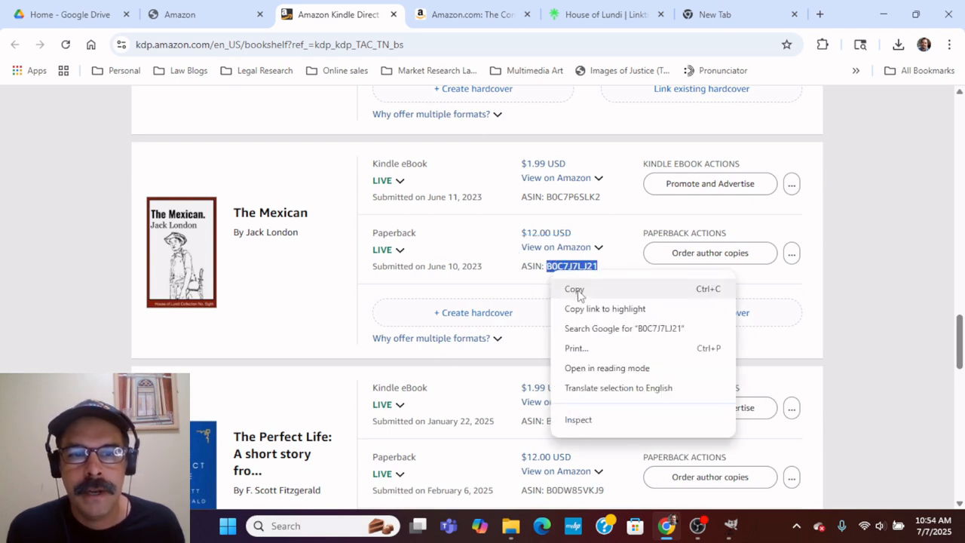
left_click(574, 289)
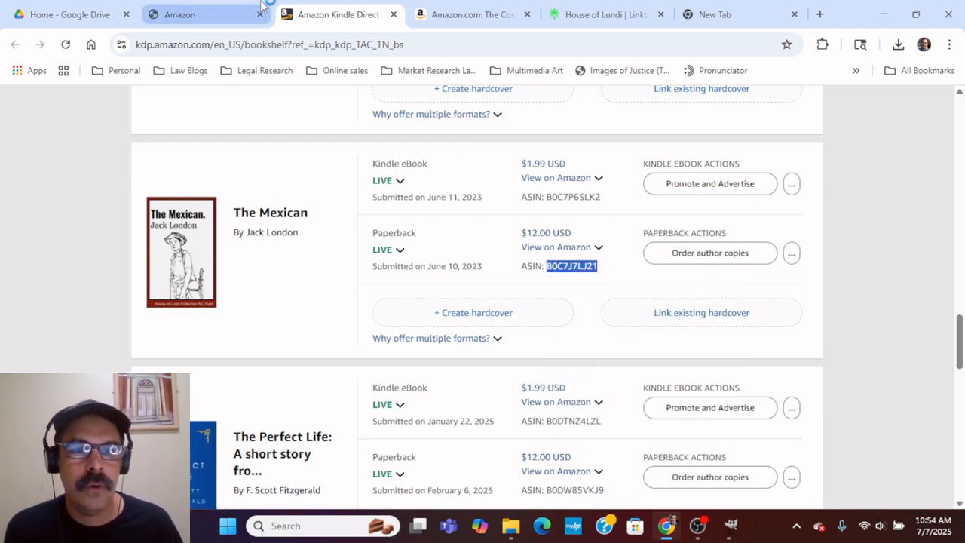
- Enter B0C7J7LJ21 as the ASIN of the comparison chart's second product and check the filled-in column
left_click(483, 24)
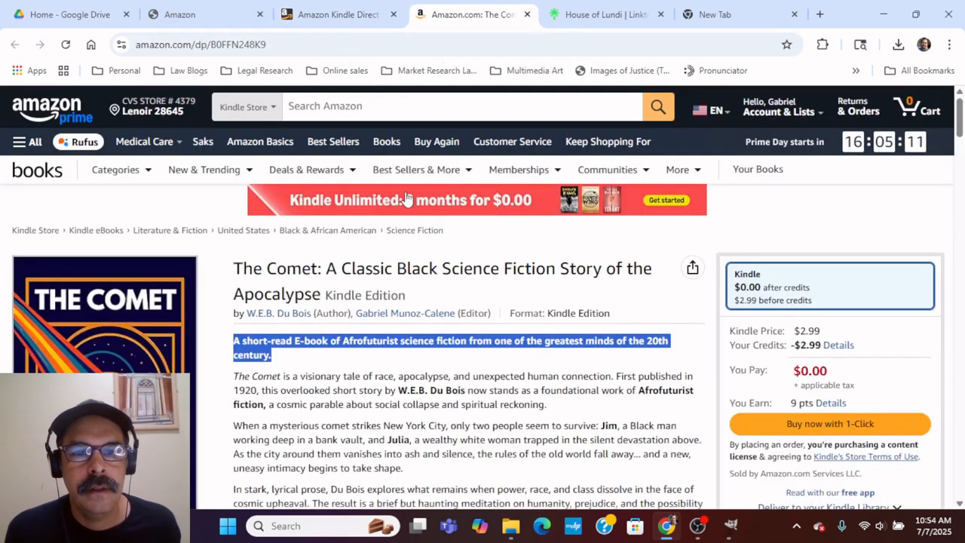
left_click(209, 20)
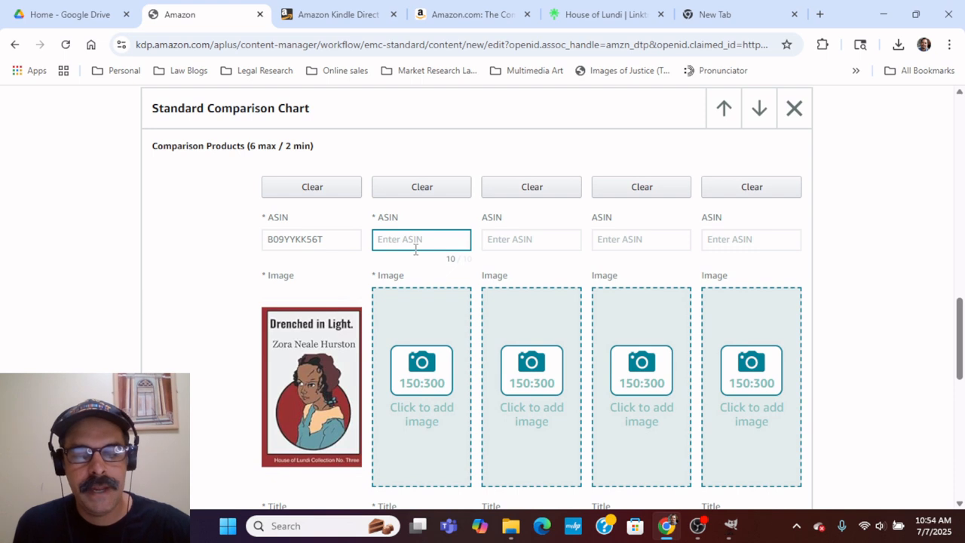
type("v")
key("BackSpace")
key("ctrl+v")
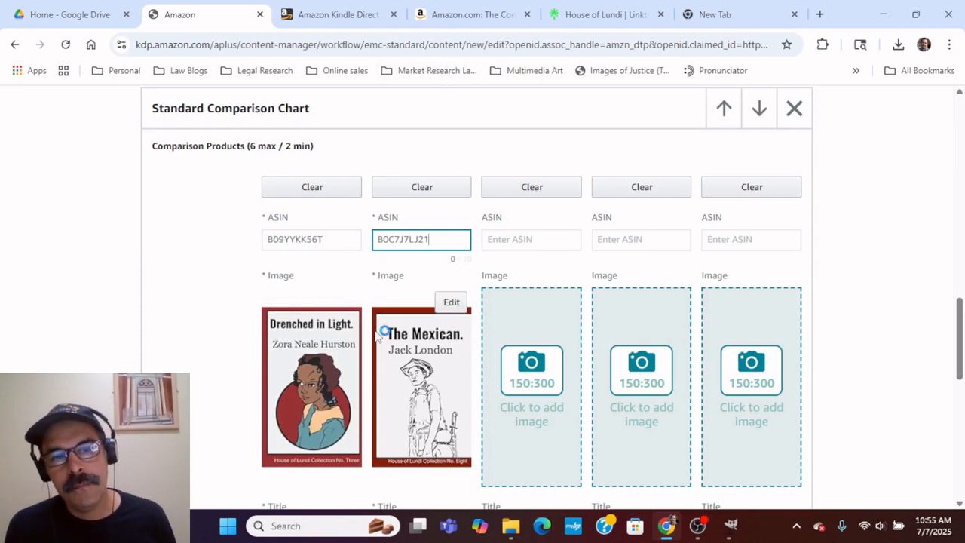
scroll(407, 347, "up", 15)
scroll(361, 308, "down", 15)
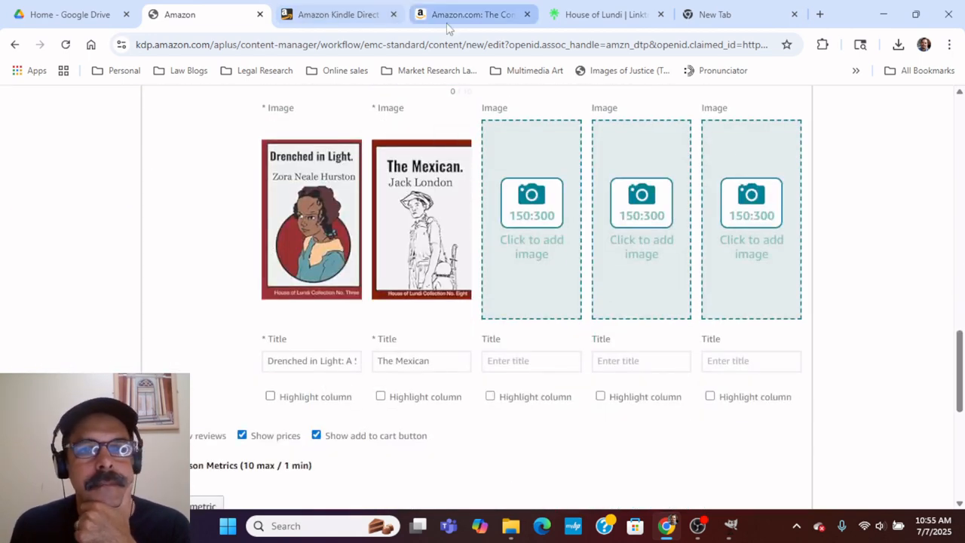
- Copy the paperback ASIN of The Heroic Slave from the KDP bookshelf
left_click(463, 14)
left_click(360, 21)
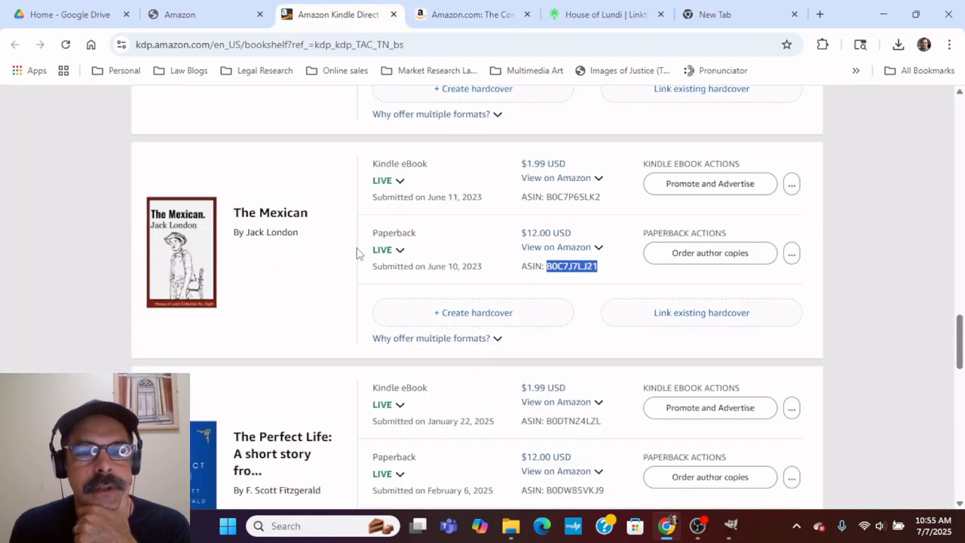
scroll(357, 253, "down", 10)
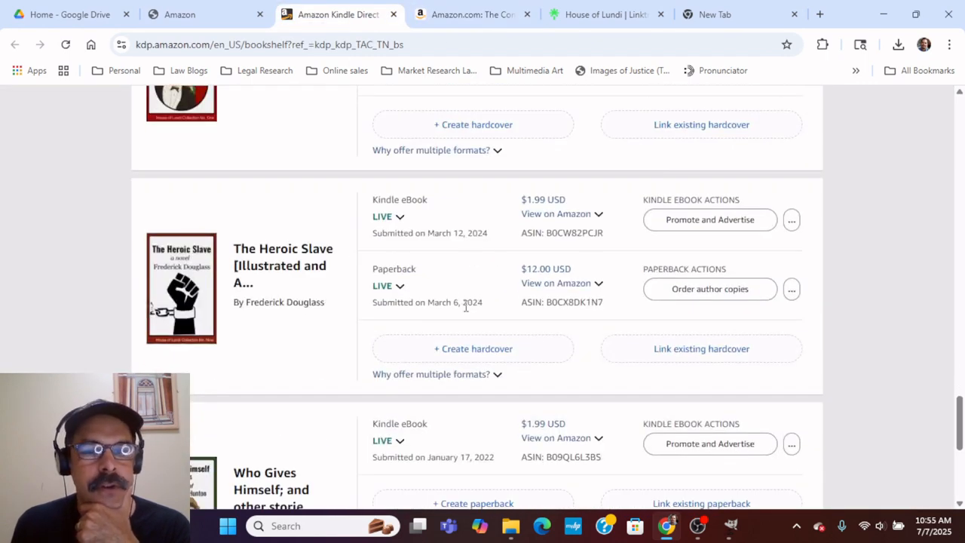
left_click(558, 214)
left_click(511, 404)
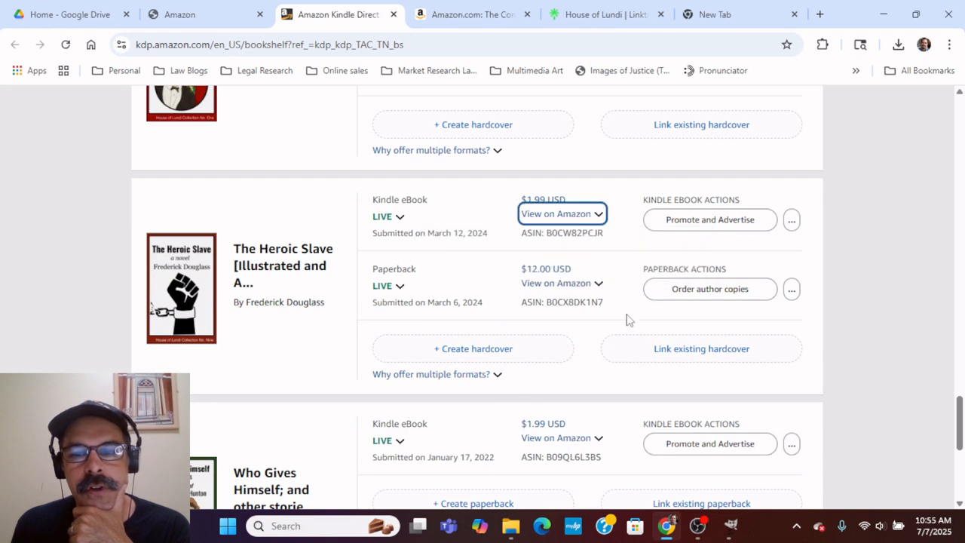
left_click_drag(601, 302, 547, 315)
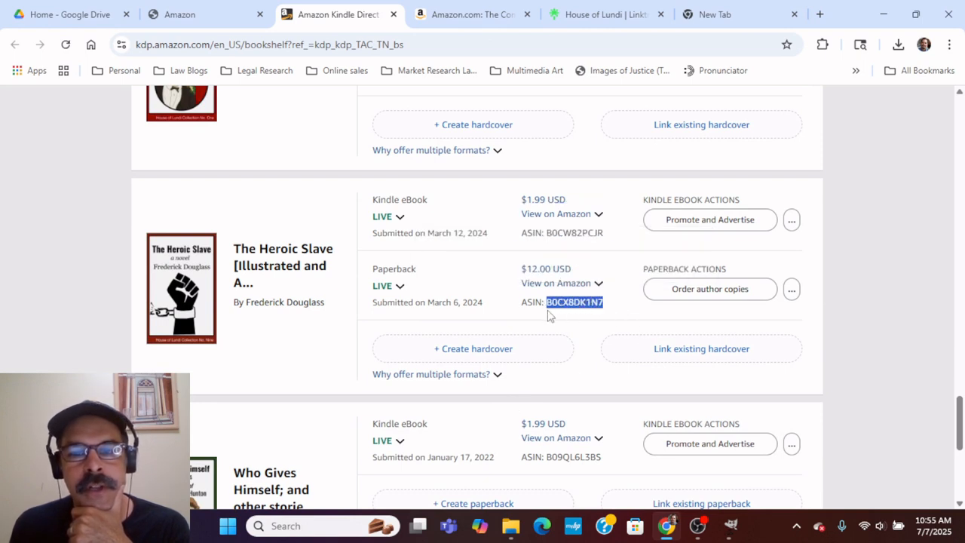
left_click(592, 325)
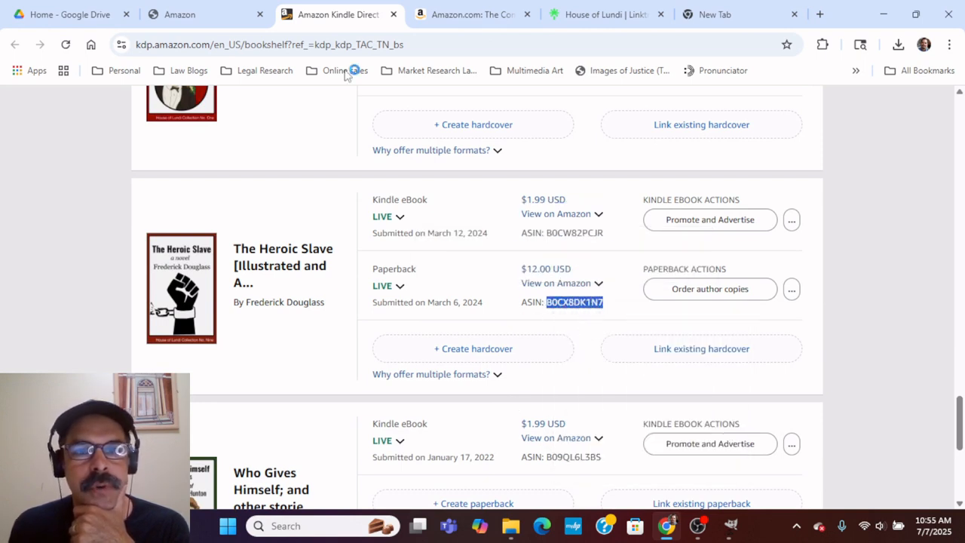
- Enter B0CX8DK1N7 as the ASIN of the comparison chart's fourth product
left_click(226, 21)
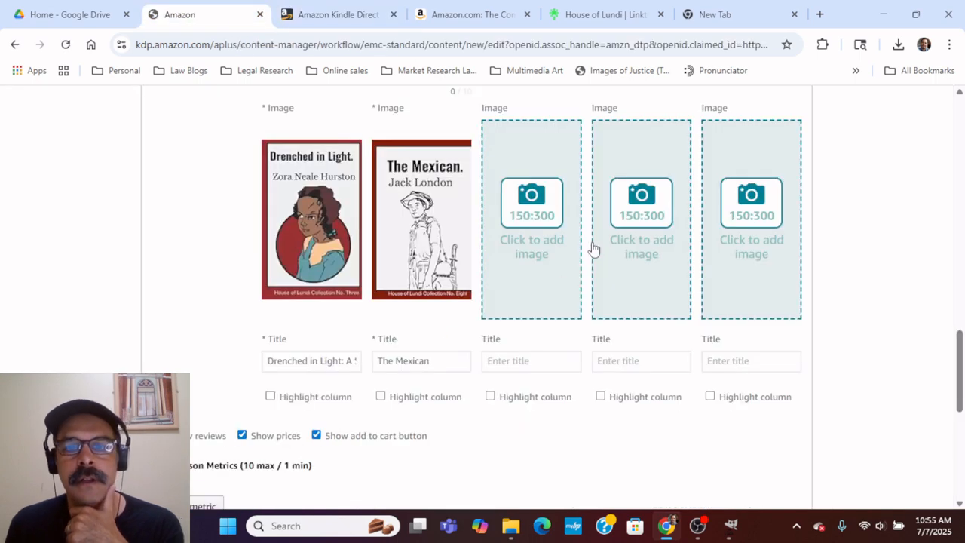
scroll(588, 230, "up", 2)
left_click(634, 214)
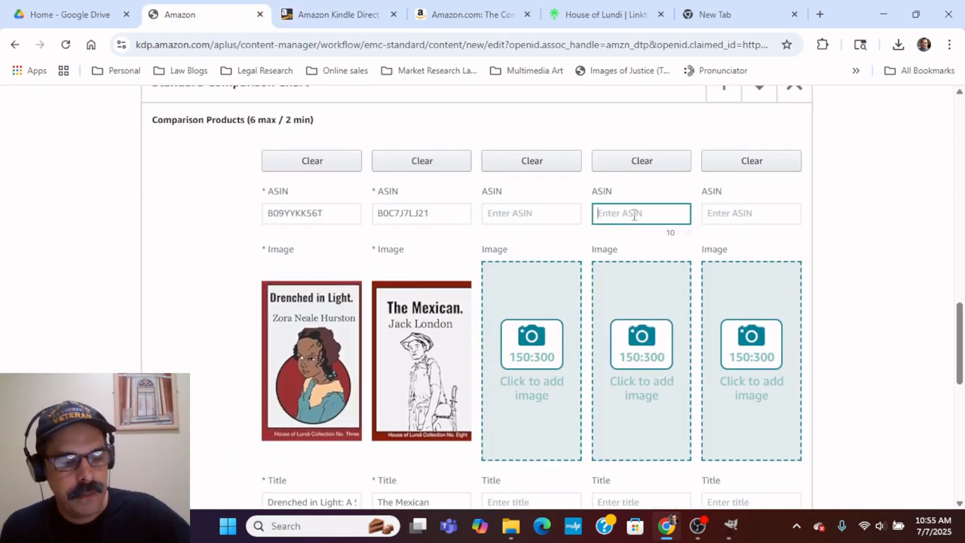
key("ctrl+v")
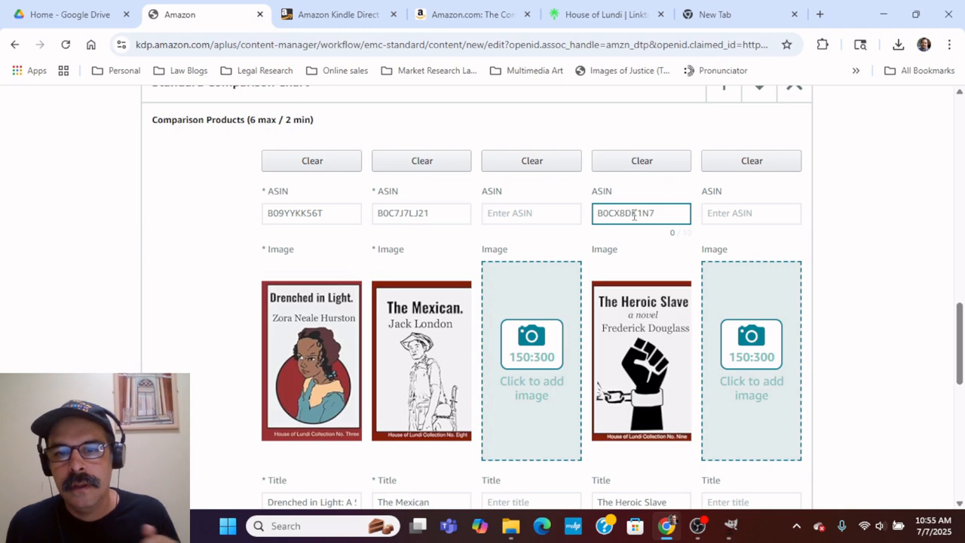
- Find Cuāhl and the Shadow Kingdom on page 2 of the KDP bookshelf and copy its paperback ASIN
left_click(448, 14)
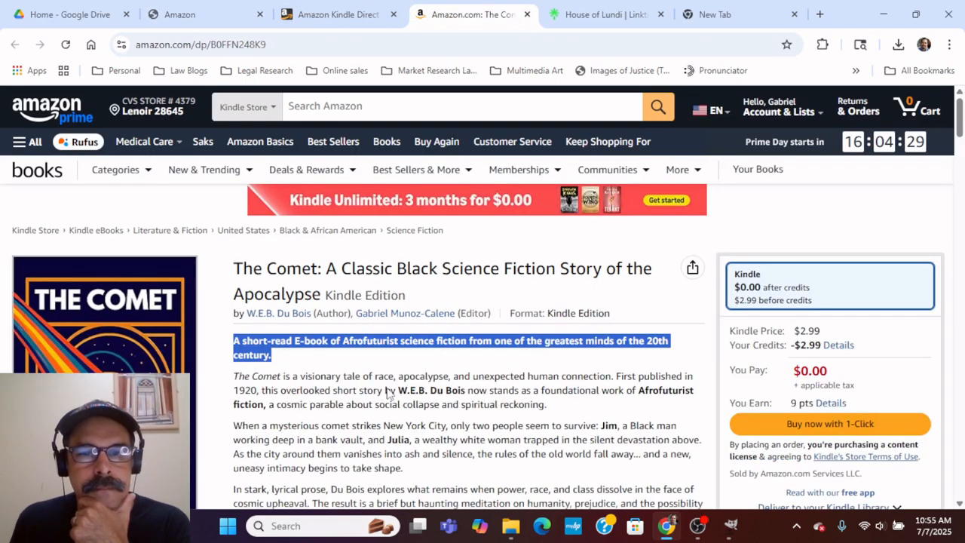
key("ctrl+shift+Tab")
scroll(458, 343, "down", 5)
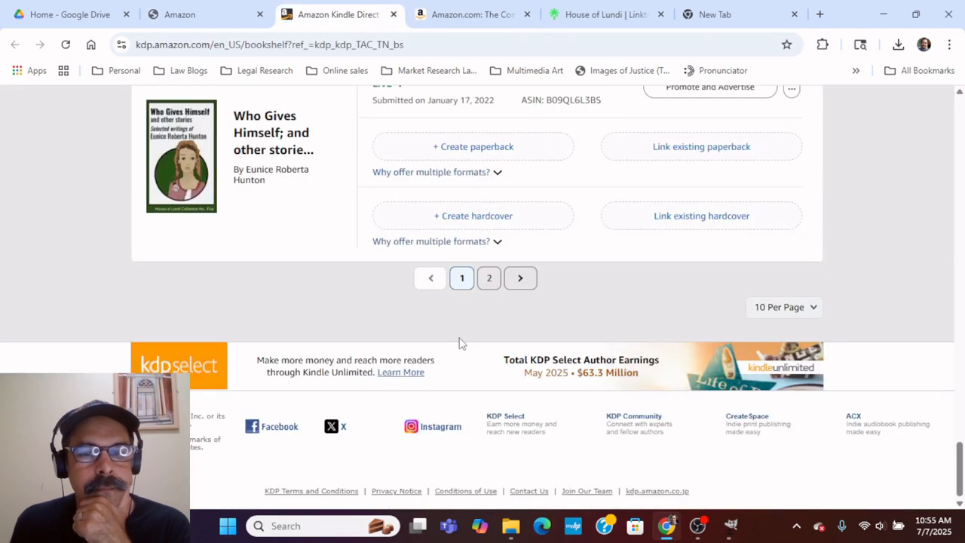
left_click(491, 278)
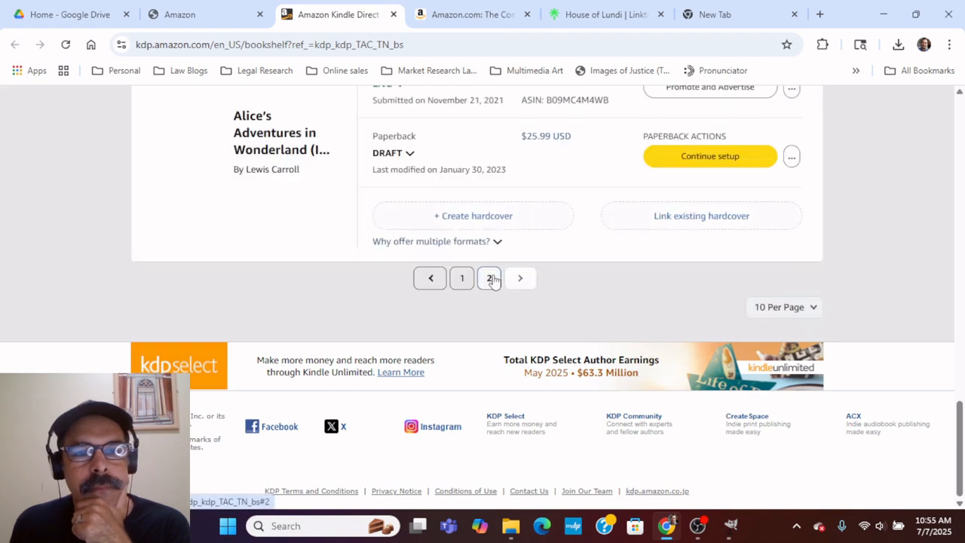
scroll(490, 285, "up", 6)
scroll(487, 284, "down", 4)
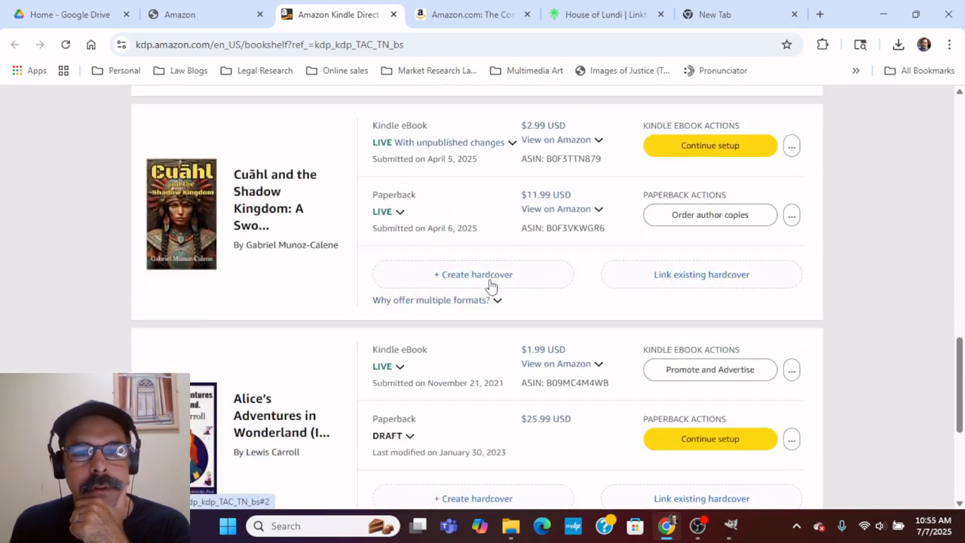
scroll(513, 263, "up", 1)
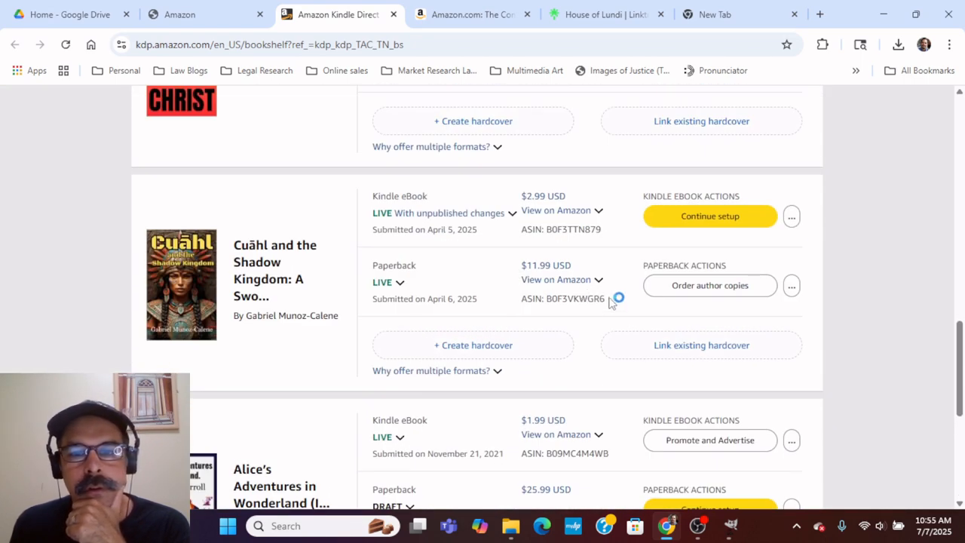
left_click_drag(612, 299, 547, 309)
right_click(570, 303)
left_click(584, 315)
- Enter B0F3VKWGR6 as the ASIN of the comparison chart's fifth product
left_click(468, 15)
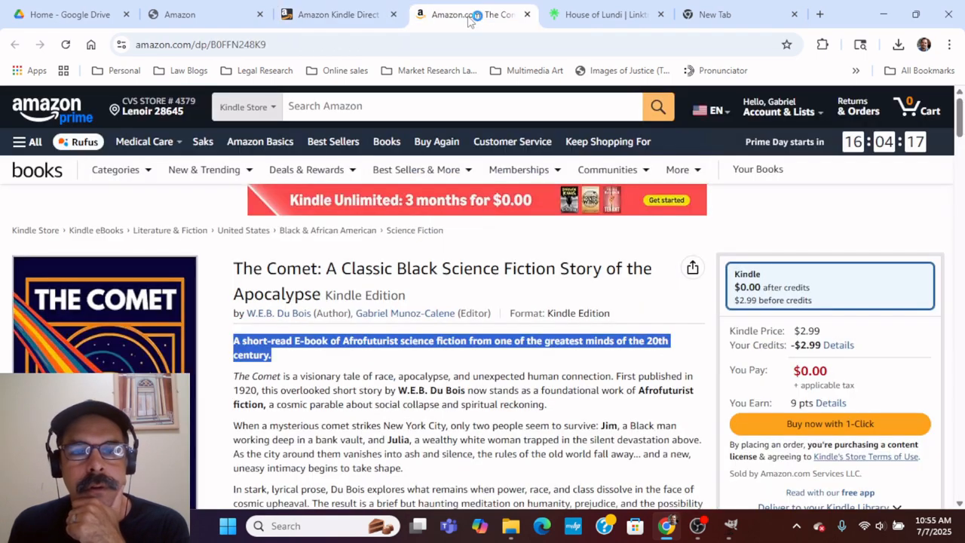
left_click(239, 15)
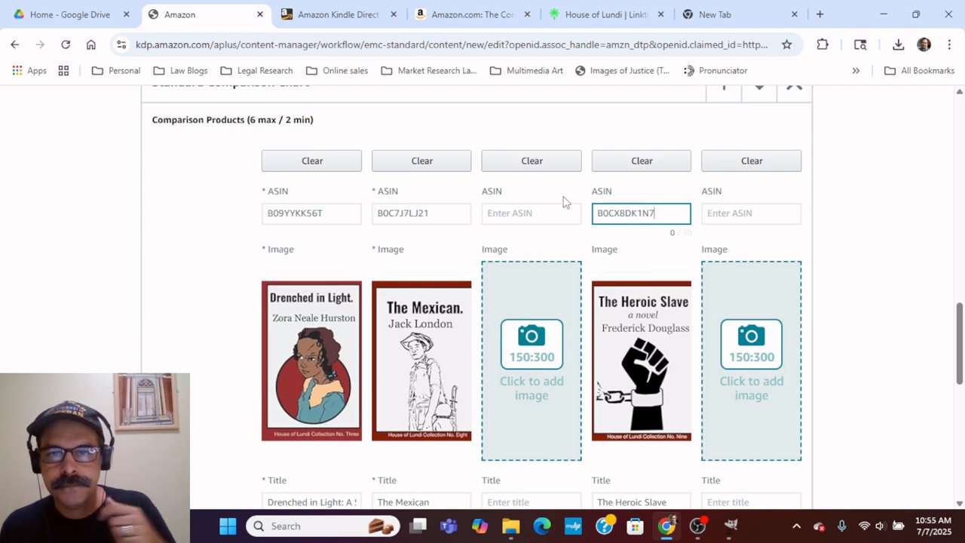
left_click(533, 217)
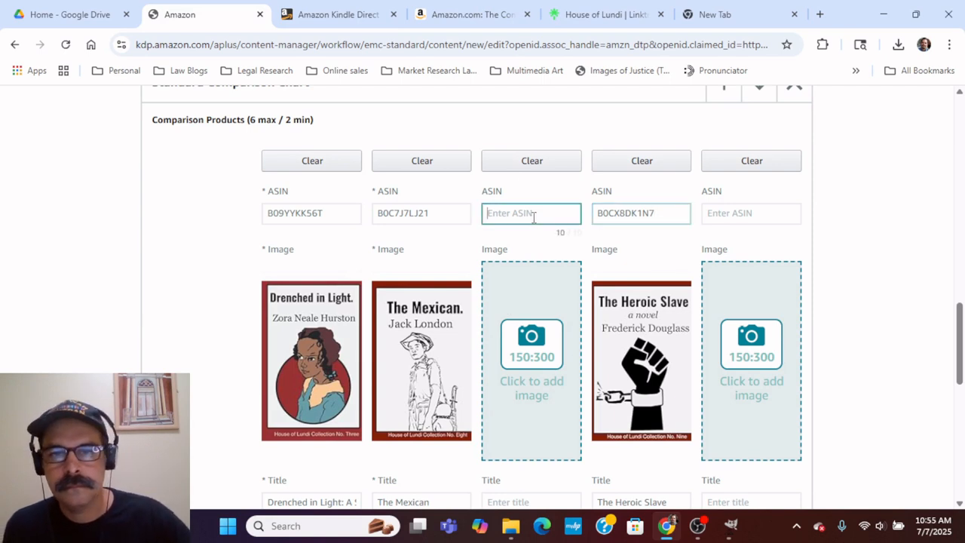
left_click(730, 214)
key("ctrl+v")
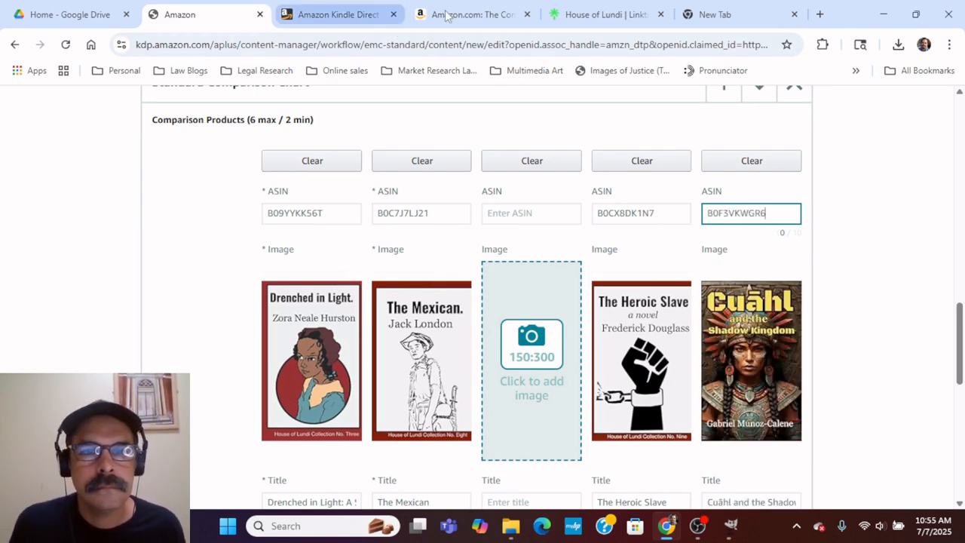
- Copy the paperback ASIN of The Black Christ from the KDP bookshelf
left_click(467, 14)
left_click(335, 16)
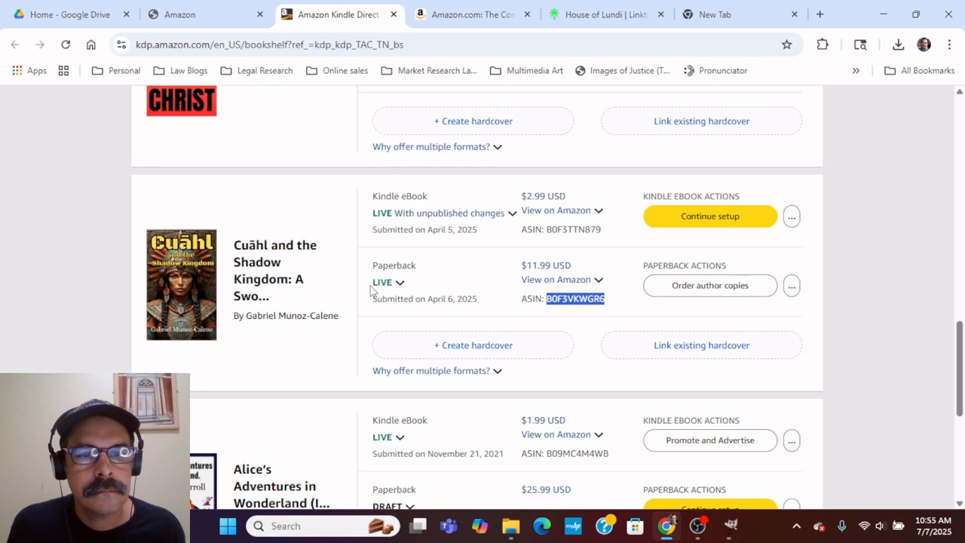
scroll(453, 280, "up", 3)
left_click_drag(605, 286, 545, 286)
right_click(549, 287)
left_click(570, 304)
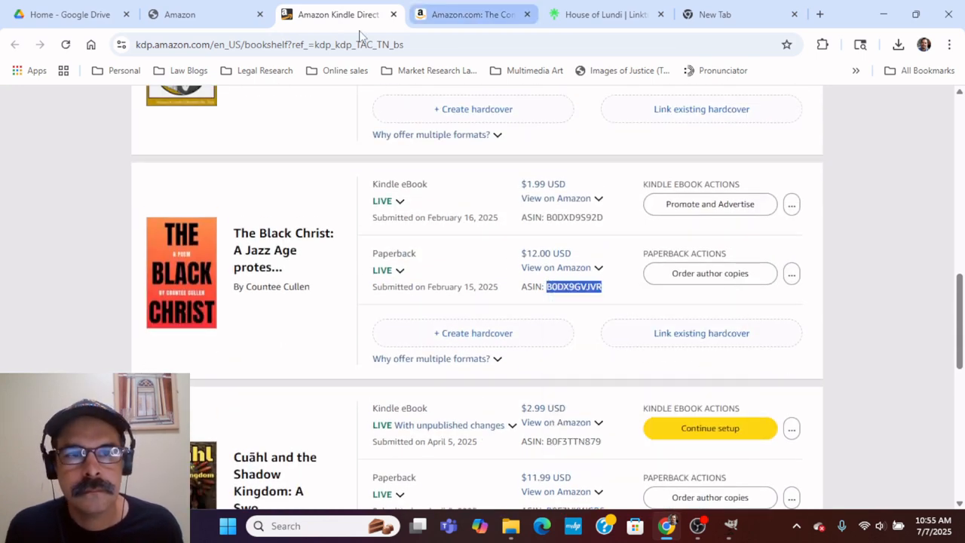
- Enter B0DX9GVJVR as the ASIN of the comparison chart's empty third product
left_click(191, 12)
left_click(529, 214)
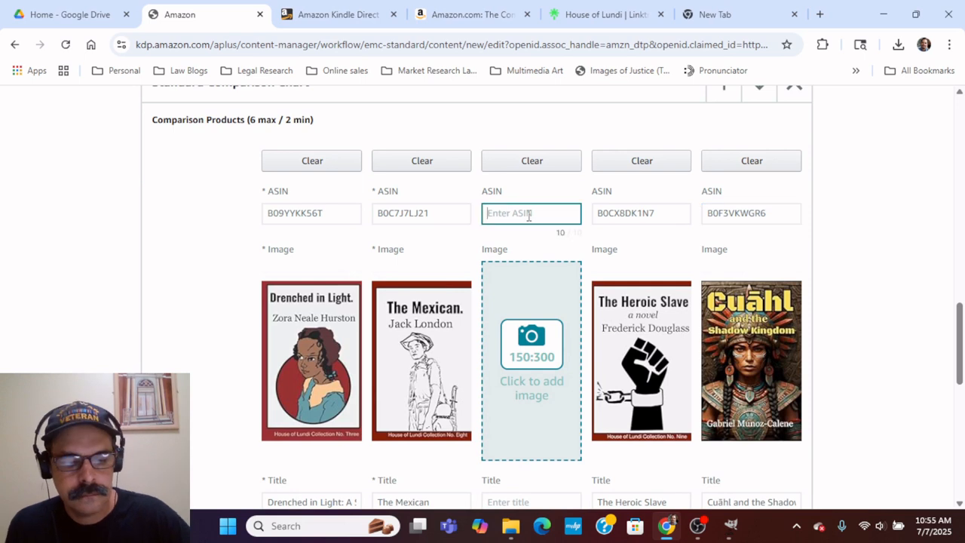
key("ctrl+v")
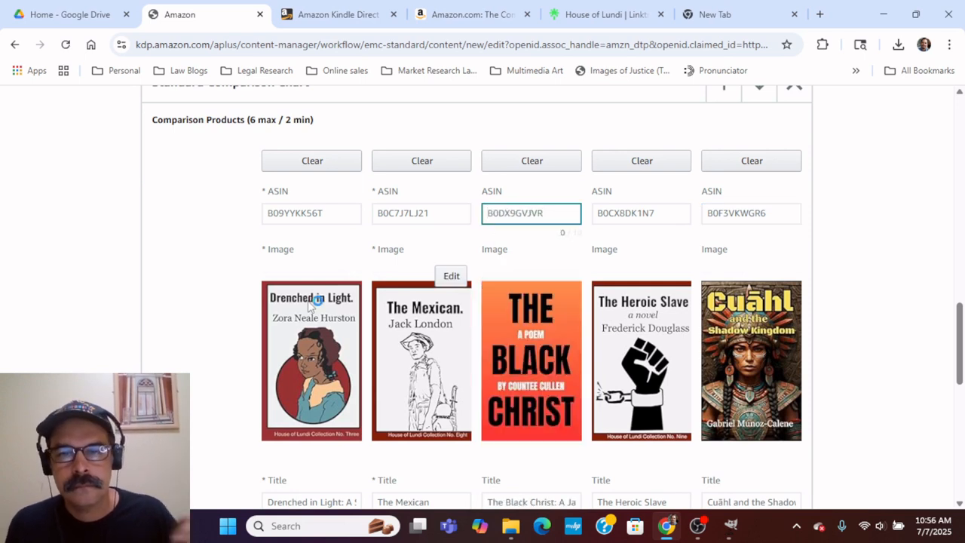
- Add a comparison metric row to the chart and view the value choices for the first product
scroll(79, 290, "down", 2)
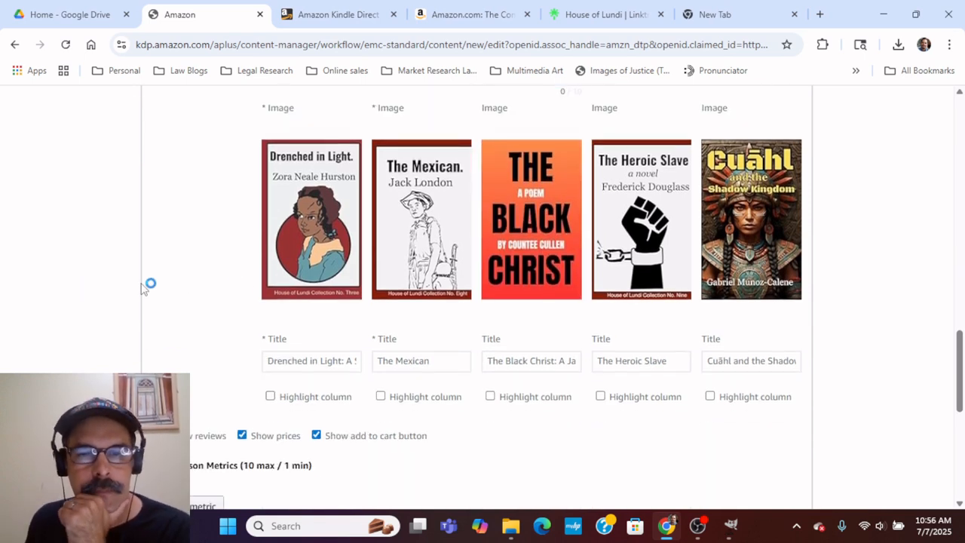
scroll(147, 285, "down", 2)
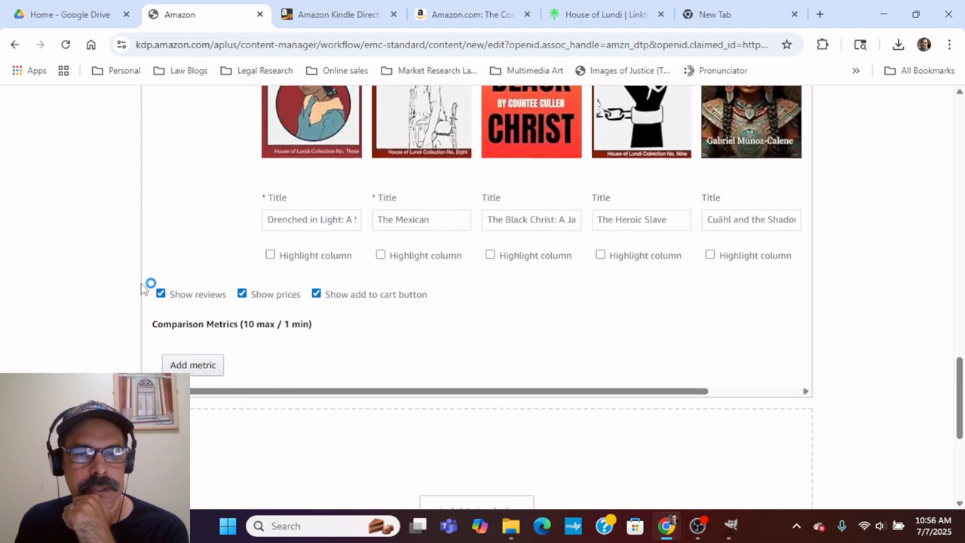
left_click(201, 367)
left_click(338, 378)
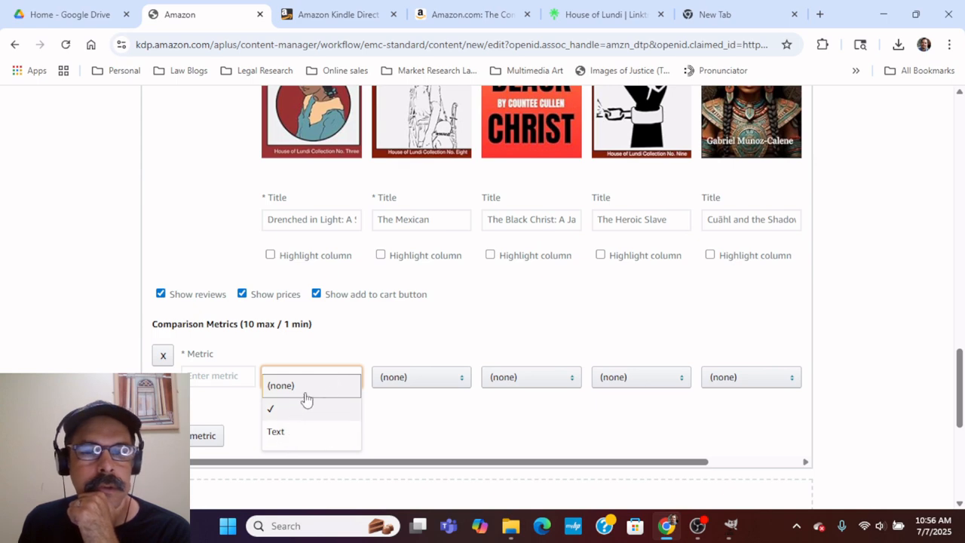
left_click(327, 359)
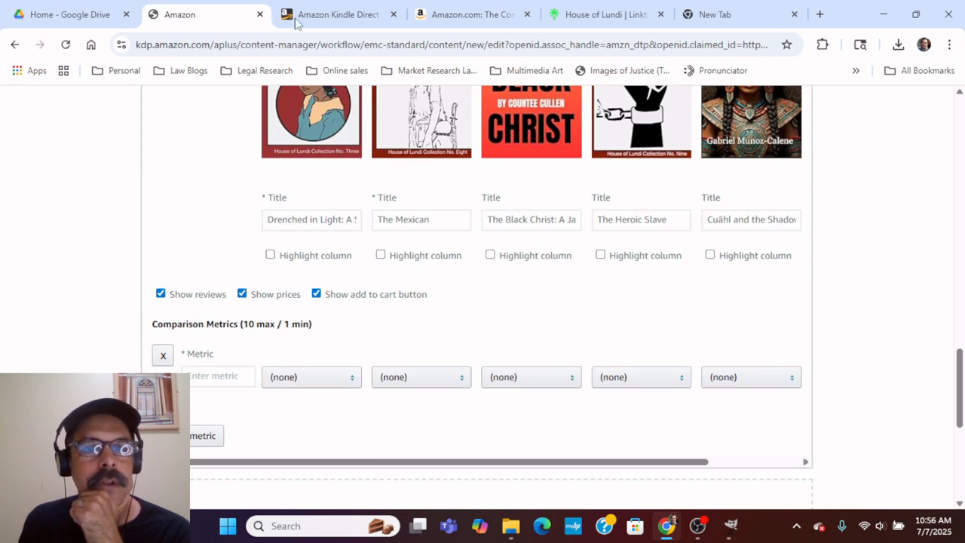
- Open the Amazon product page of The Black Christ through the House of Lundi Linktree page
left_click(325, 15)
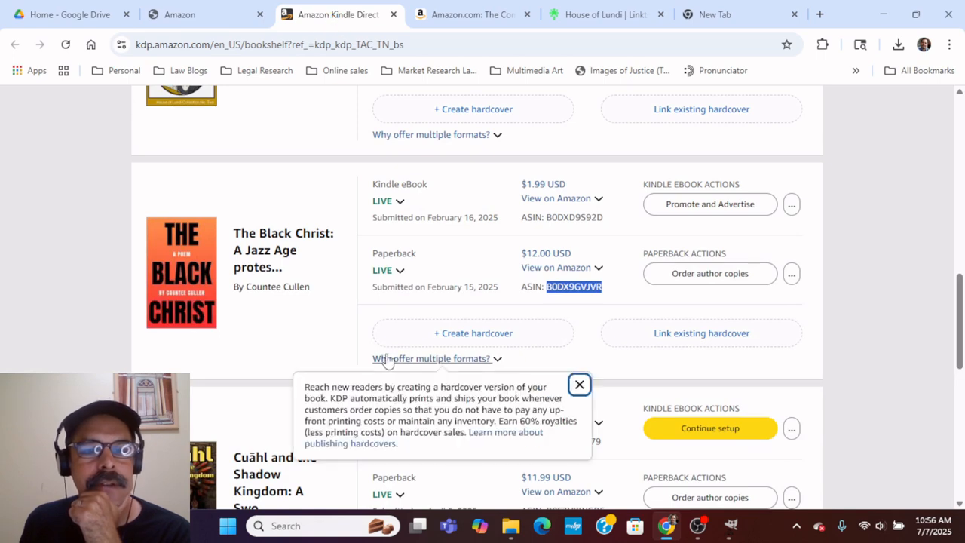
scroll(386, 360, "up", 4)
scroll(387, 360, "down", 2)
scroll(388, 355, "up", 1)
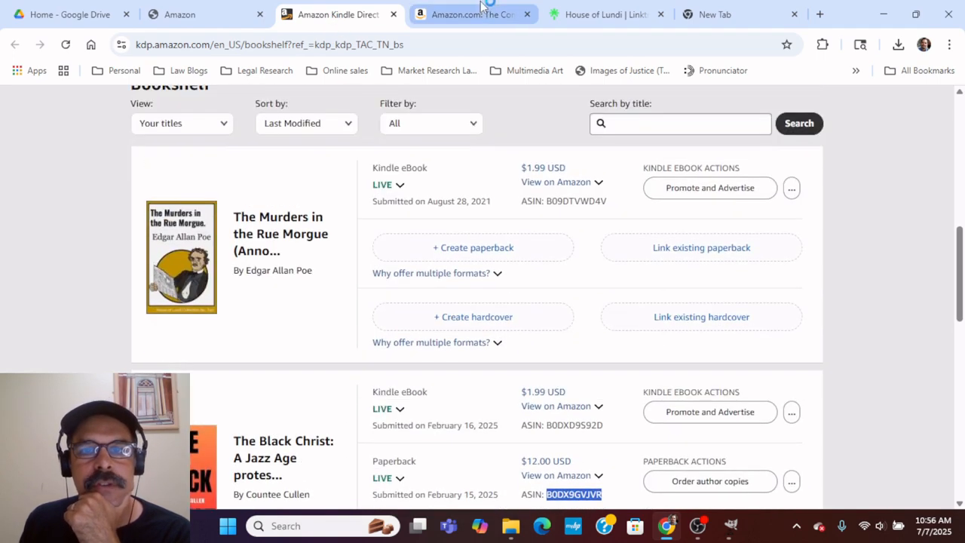
left_click(603, 21)
scroll(338, 388, "down", 2)
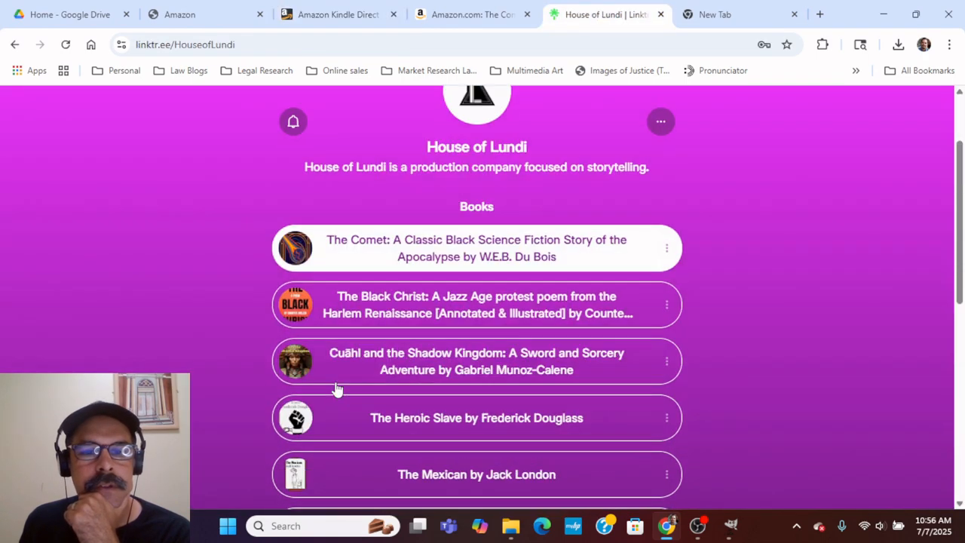
left_click(349, 267)
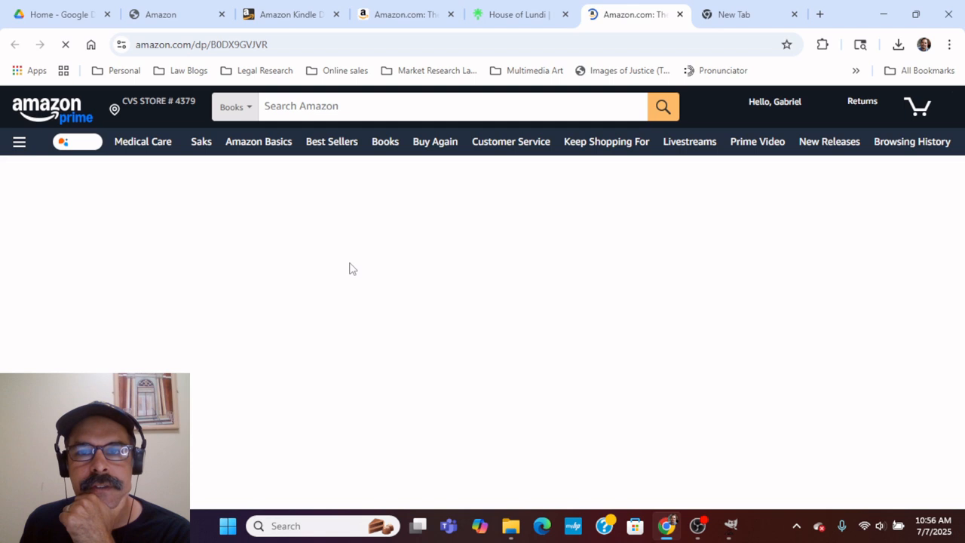
- Examine the products and metric rows in the existing comparison chart on The Black Christ's product page
scroll(199, 248, "down", 4)
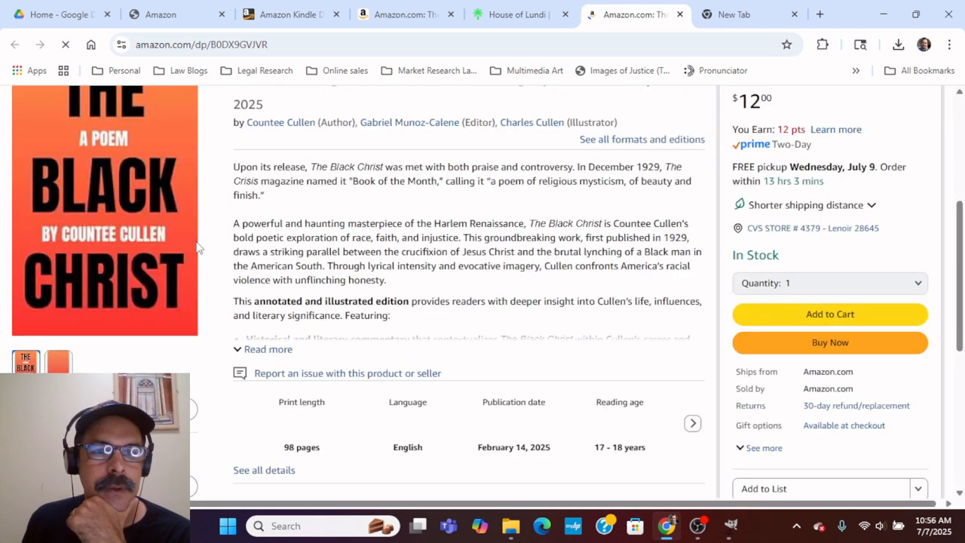
scroll(613, 269, "down", 10)
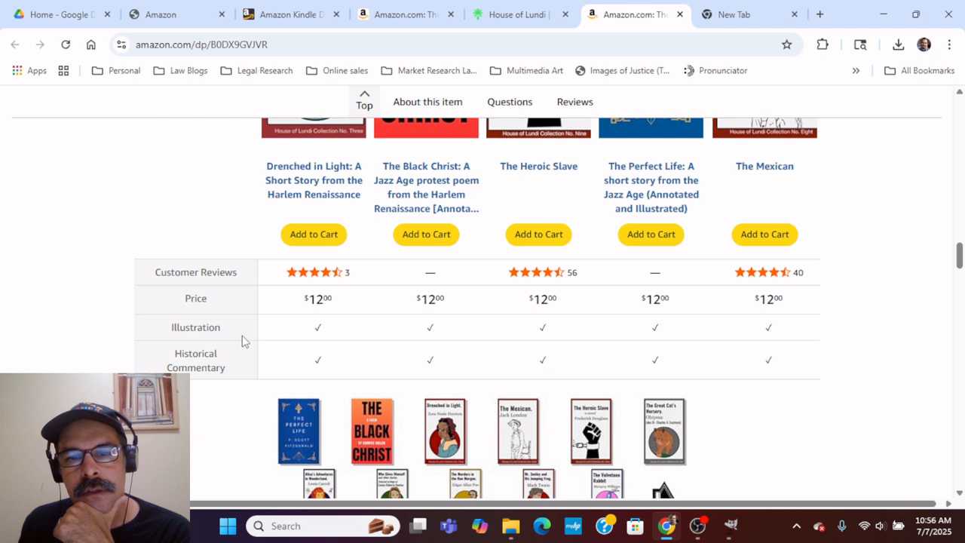
scroll(241, 340, "down", 3)
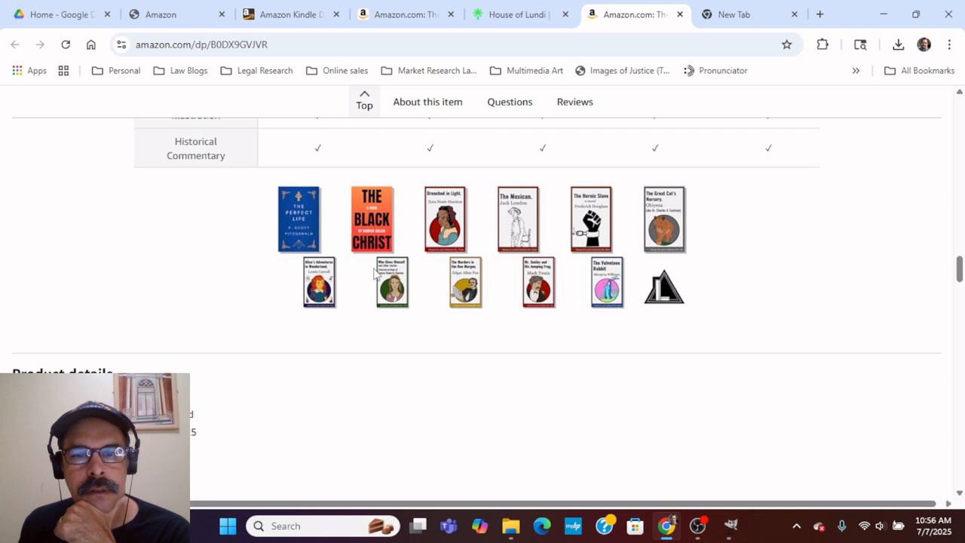
scroll(375, 273, "up", 5)
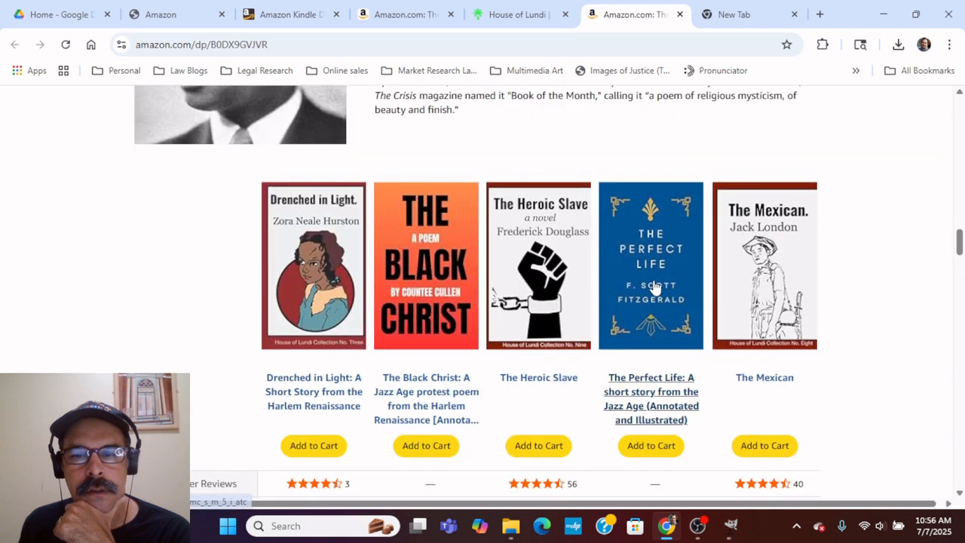
scroll(527, 316, "down", 3)
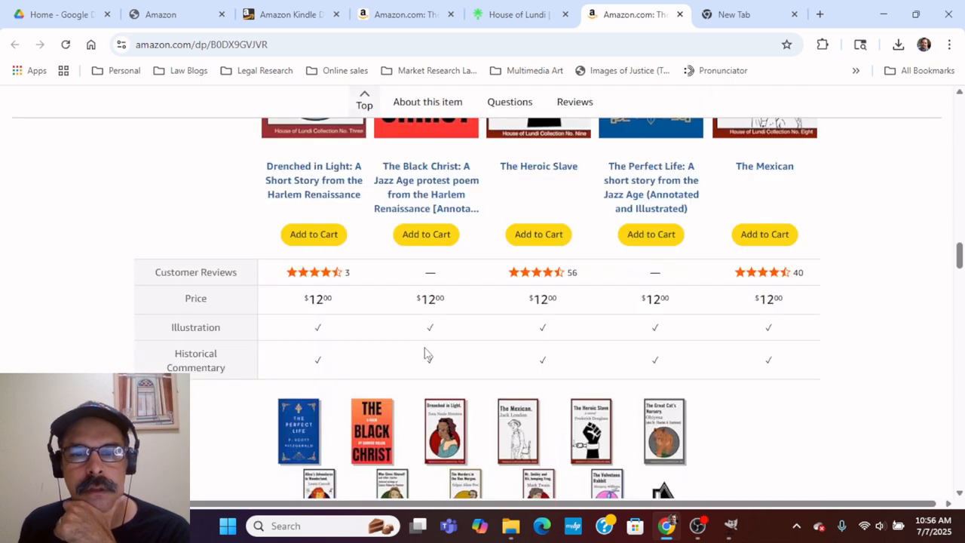
scroll(426, 354, "up", 2)
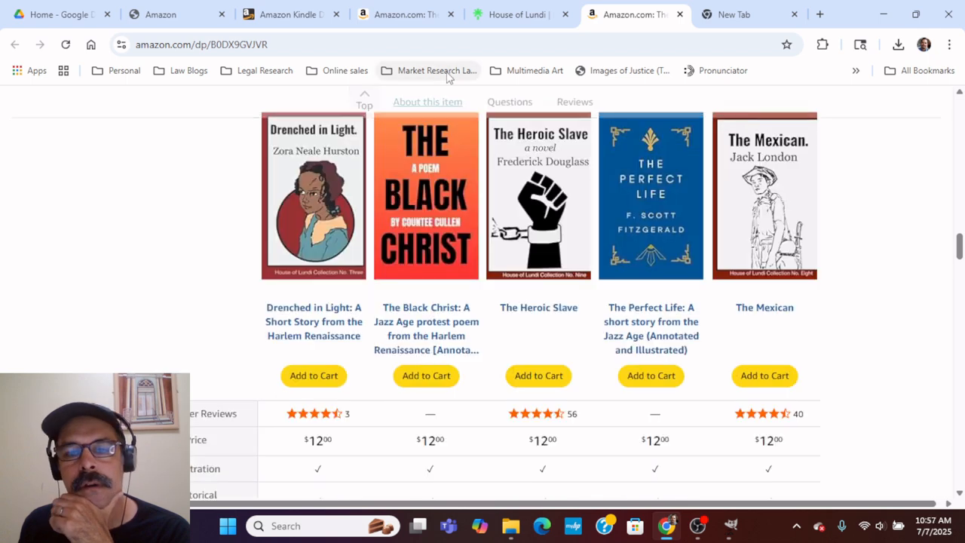
- Return to the A+ content editor and add a Standard Company Logo module below the comparison chart
left_click(181, 25)
scroll(483, 316, "down", 2)
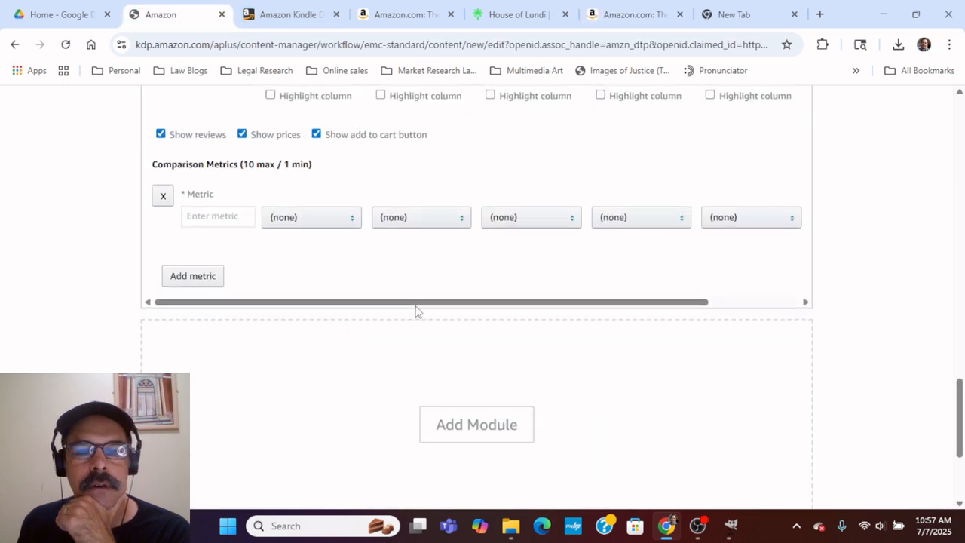
scroll(538, 320, "up", 4)
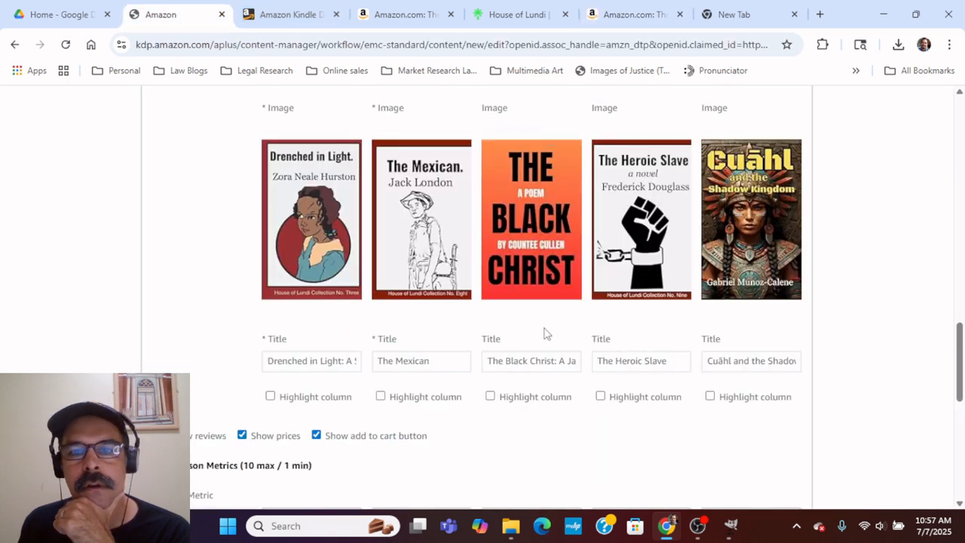
scroll(545, 333, "up", 3)
scroll(544, 334, "down", 9)
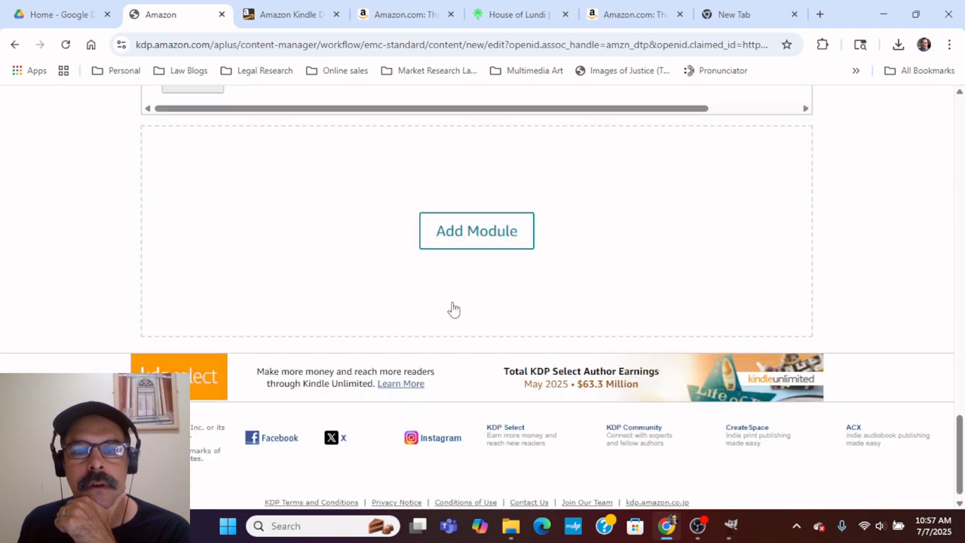
left_click(477, 232)
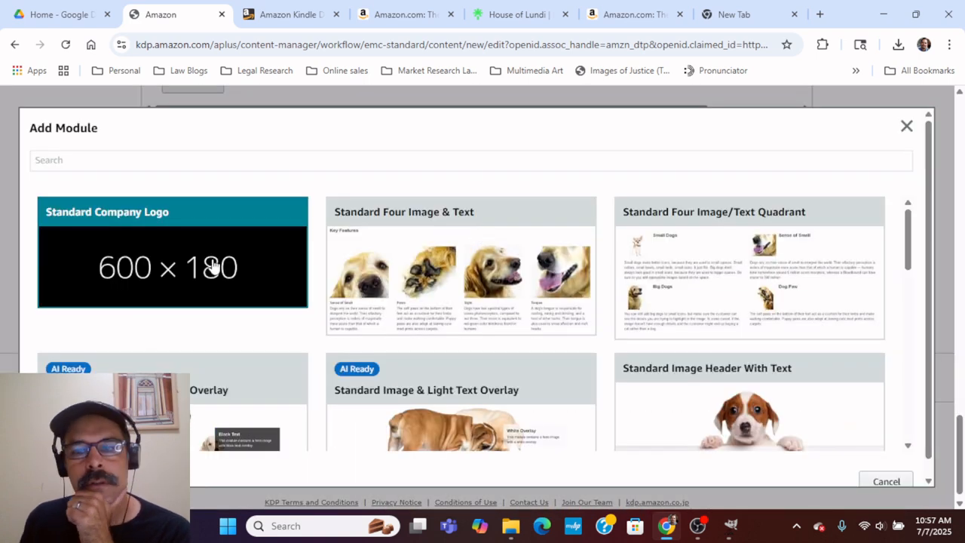
scroll(212, 265, "down", 5)
scroll(263, 308, "up", 5)
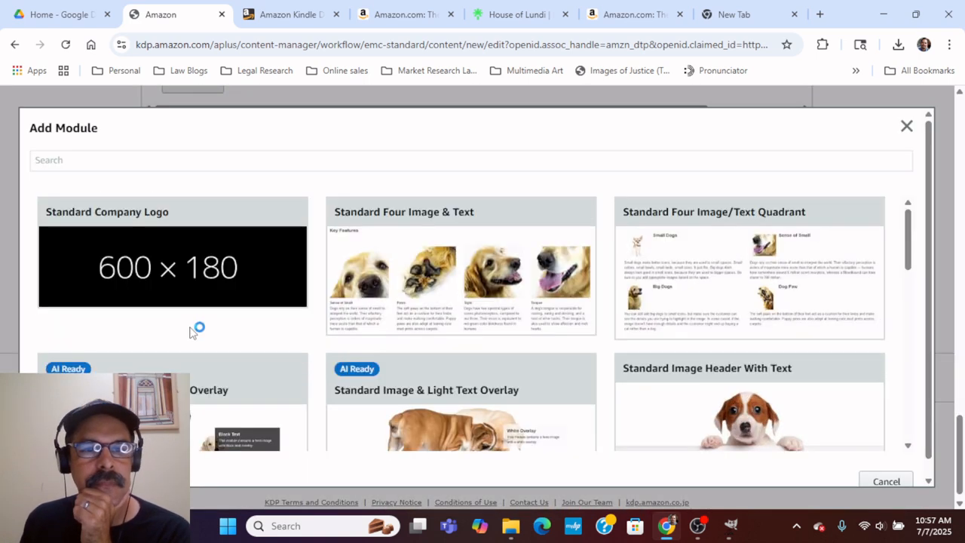
left_click(178, 277)
- Fill the company logo module with the existing 1940 x 600 book collection banner from the creative assets
left_click(468, 301)
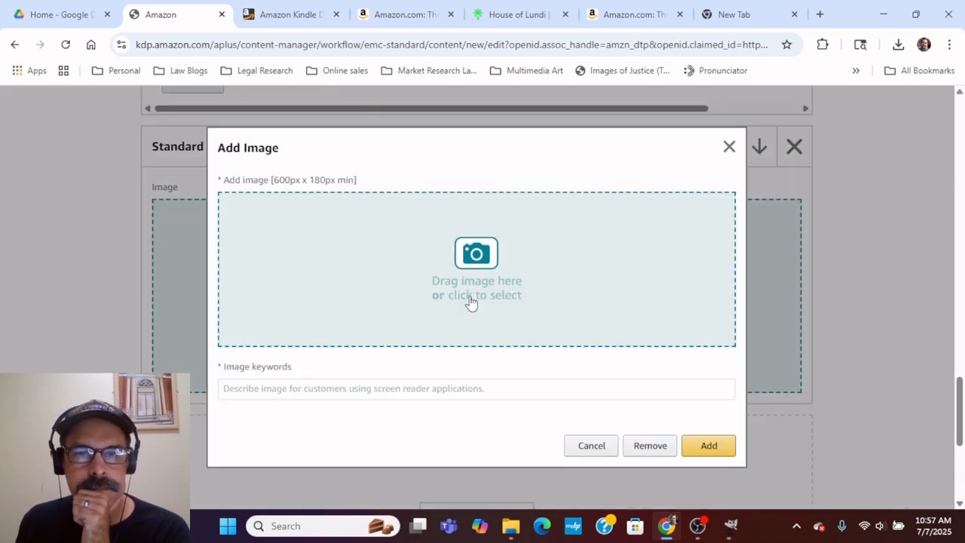
left_click(523, 308)
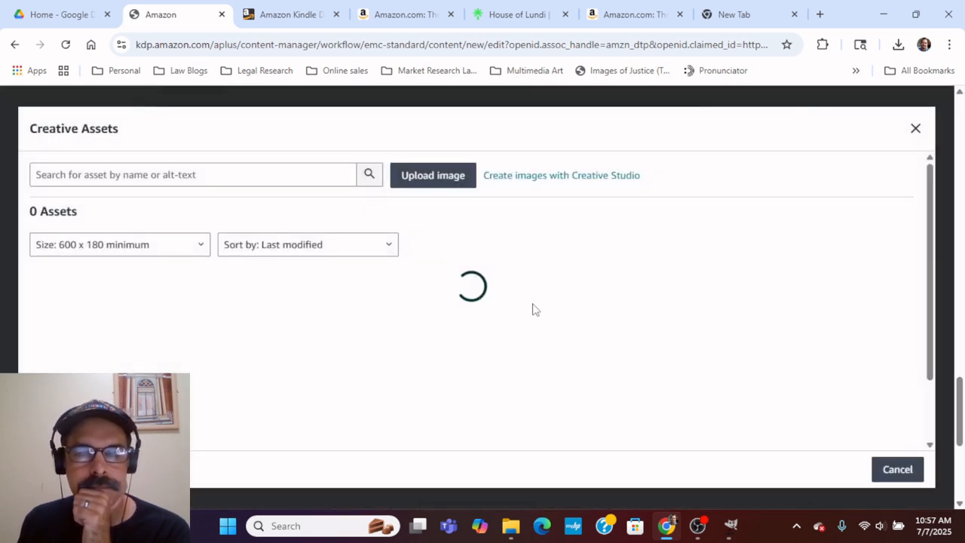
scroll(512, 341, "down", 5)
scroll(512, 341, "up", 2)
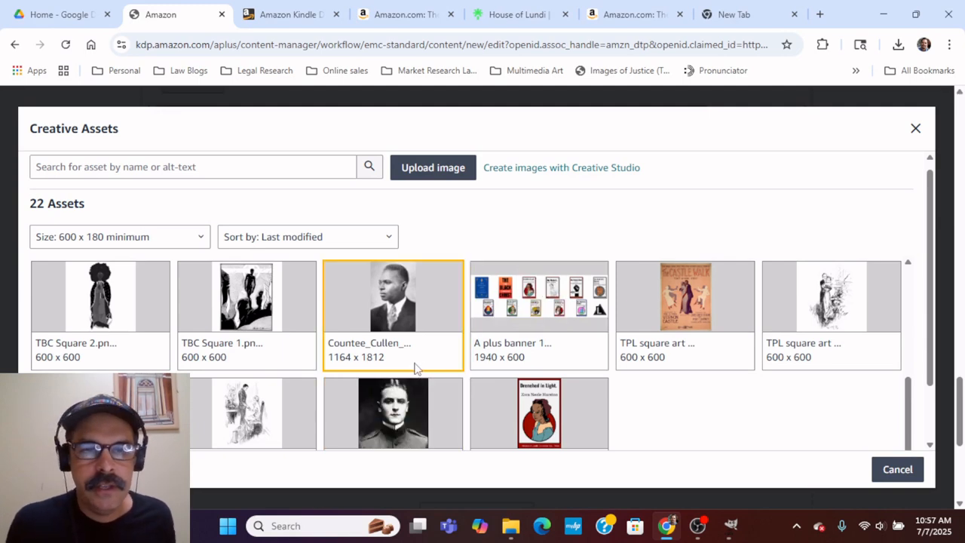
scroll(392, 375, "up", 2)
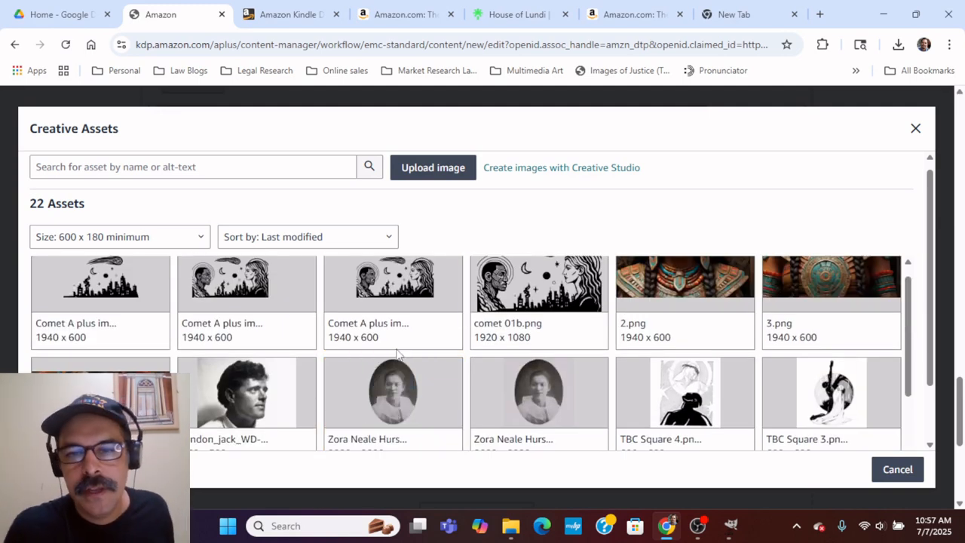
scroll(435, 300, "down", 3)
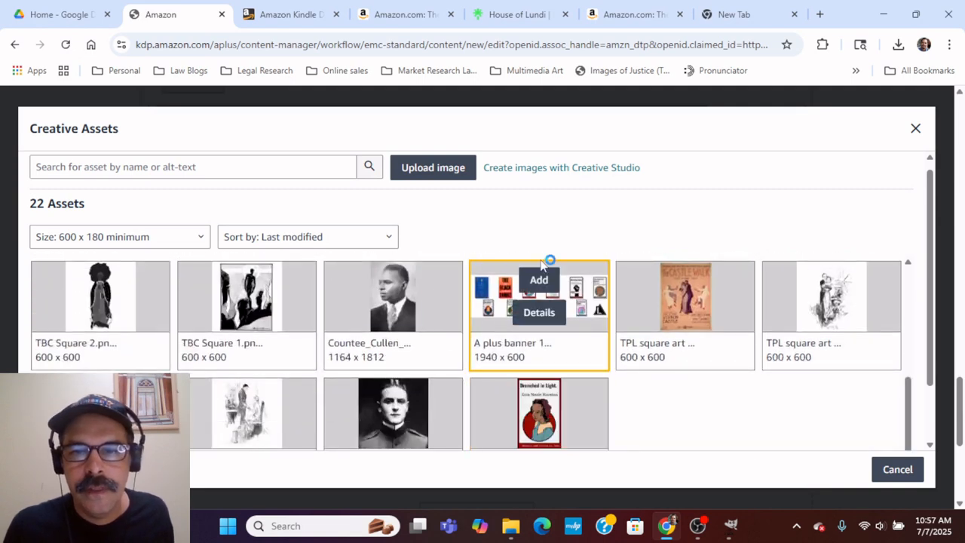
left_click(539, 282)
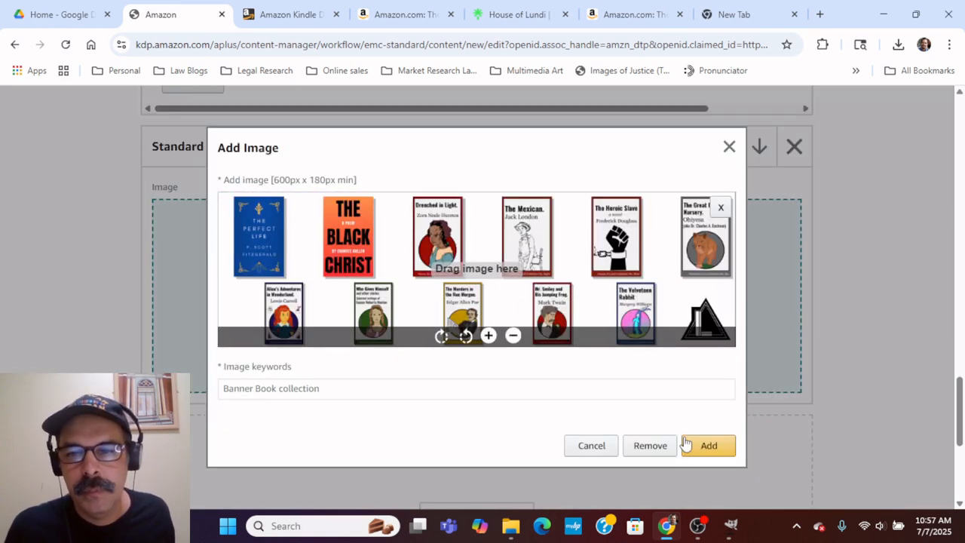
left_click(712, 445)
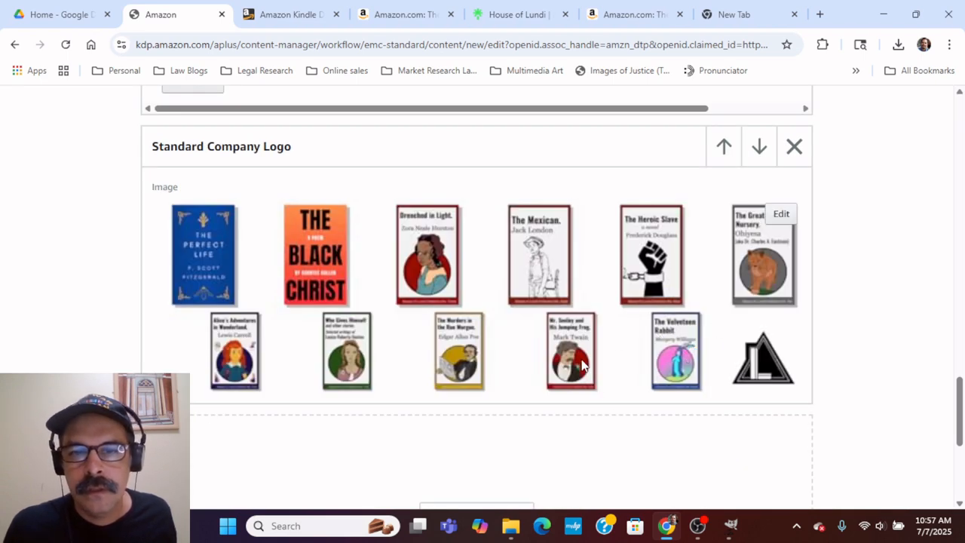
- Review the assembled A+ modules from the company logo banner up to the first image and text overlay
scroll(581, 364, "up", 3)
scroll(581, 365, "up", 5)
scroll(581, 365, "down", 6)
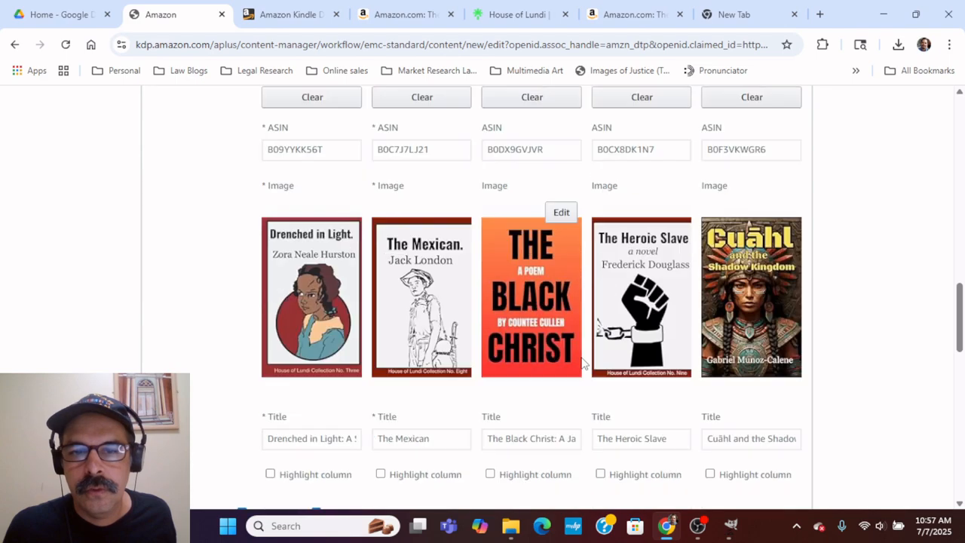
scroll(581, 363, "down", 3)
scroll(581, 363, "up", 12)
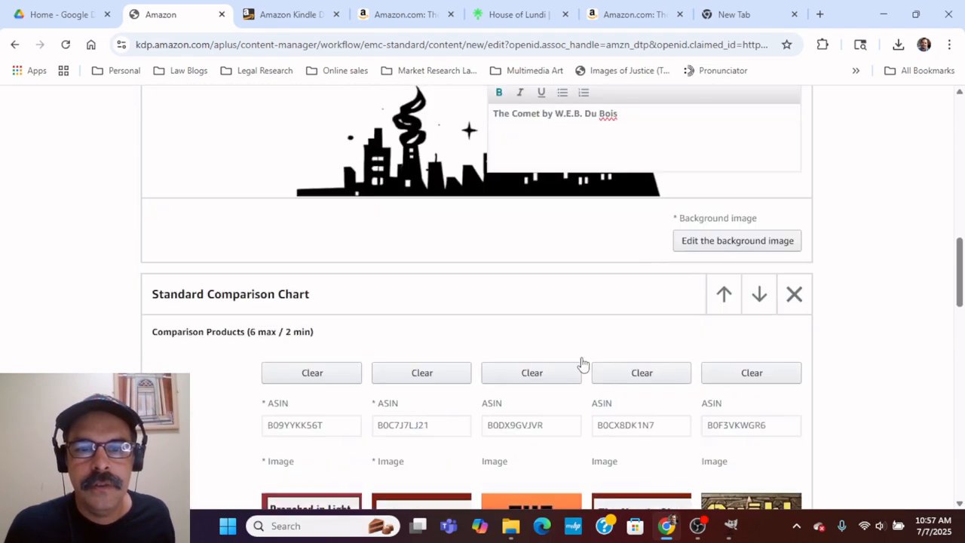
scroll(581, 365, "up", 4)
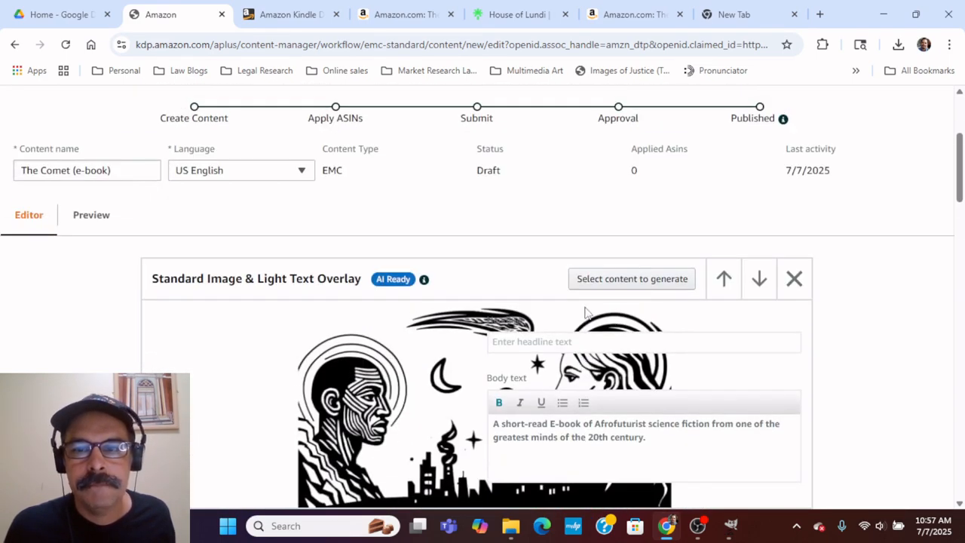
scroll(536, 325, "down", 12)
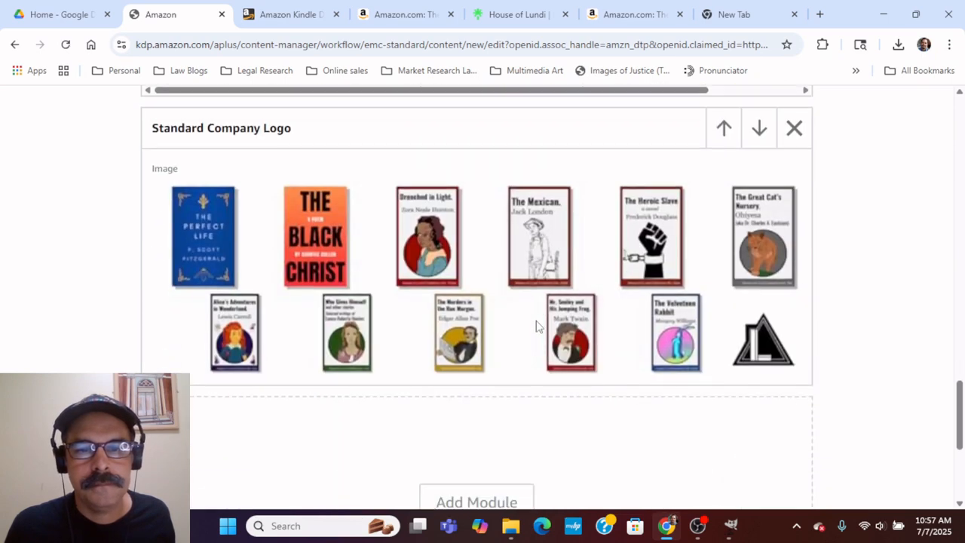
- Add a Standard Single Left Image module below the company logo module
scroll(537, 325, "down", 3)
left_click(492, 236)
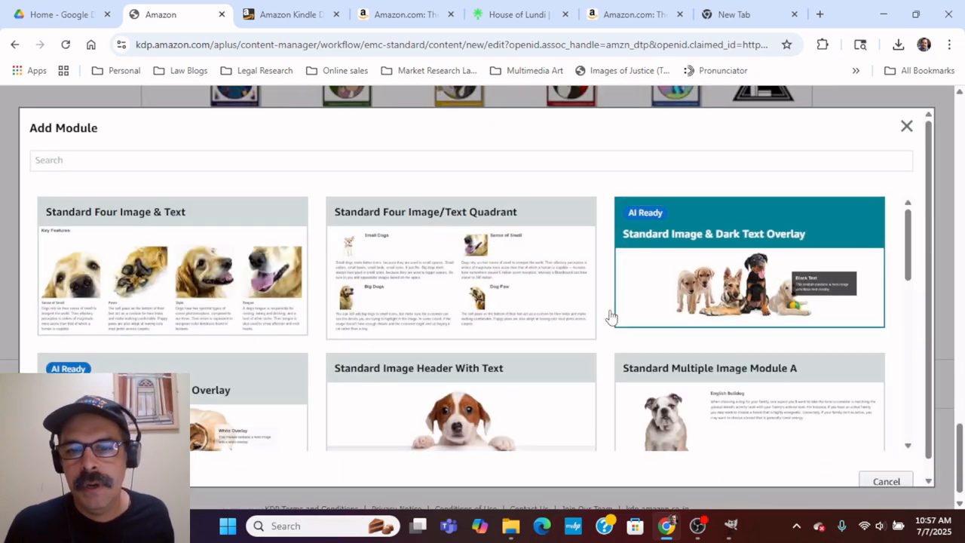
scroll(629, 313, "down", 3)
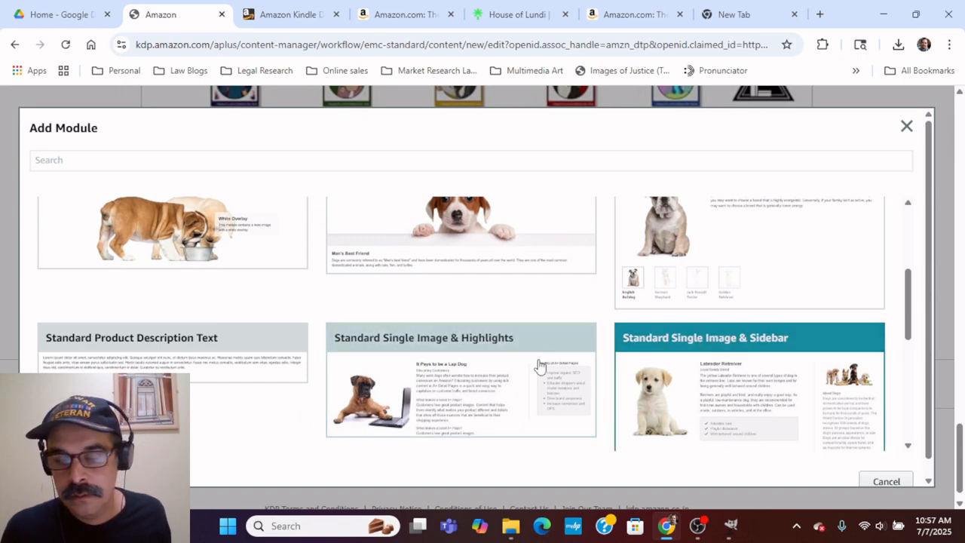
scroll(470, 362, "down", 8)
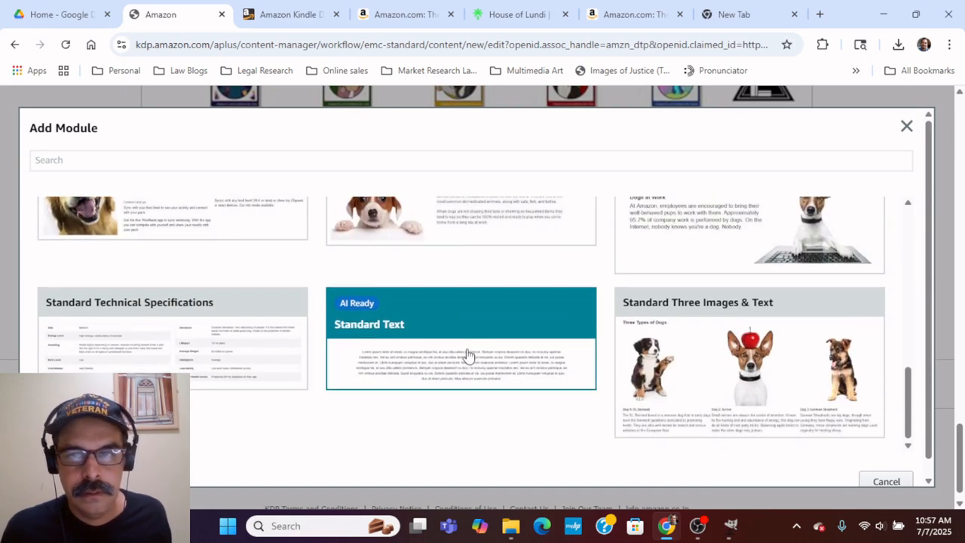
scroll(474, 349, "up", 3)
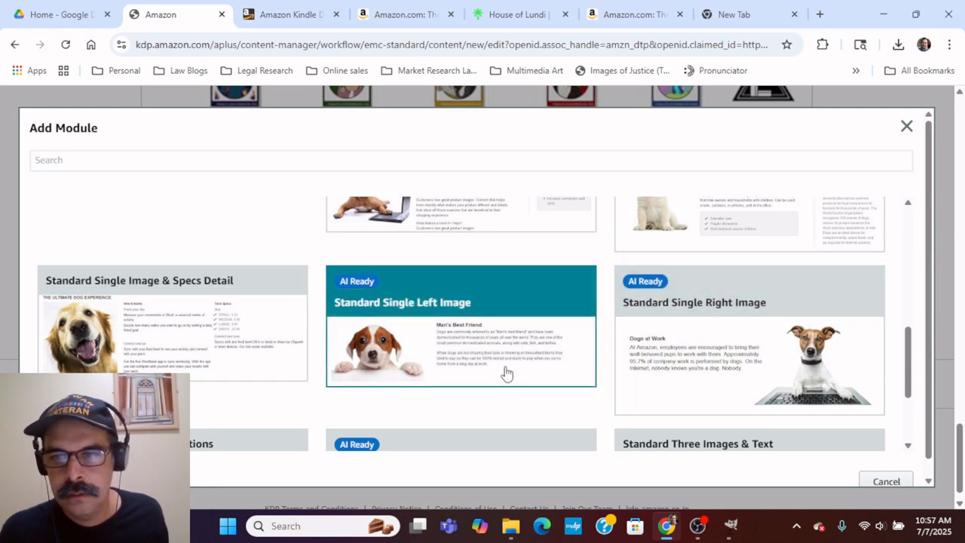
scroll(506, 372, "up", 2)
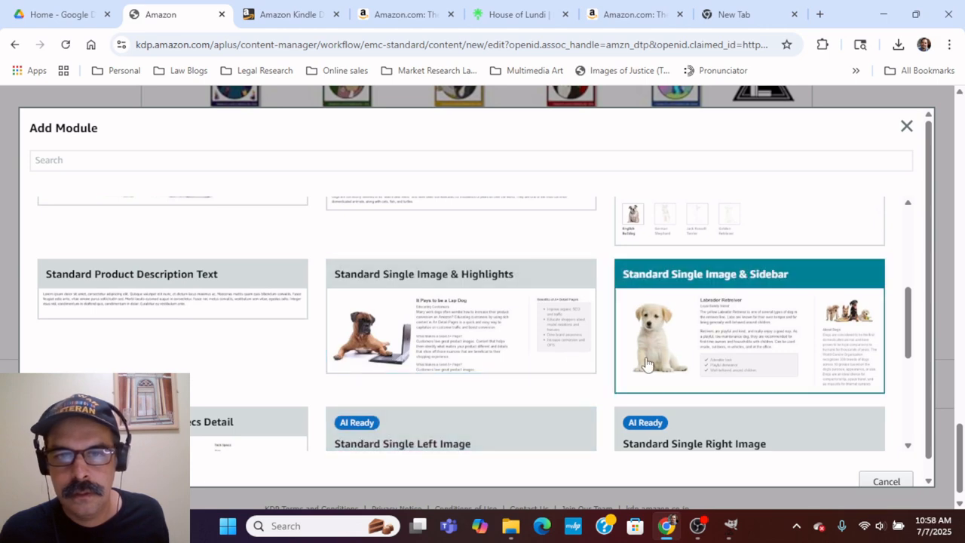
scroll(588, 380, "down", 2)
left_click(461, 356)
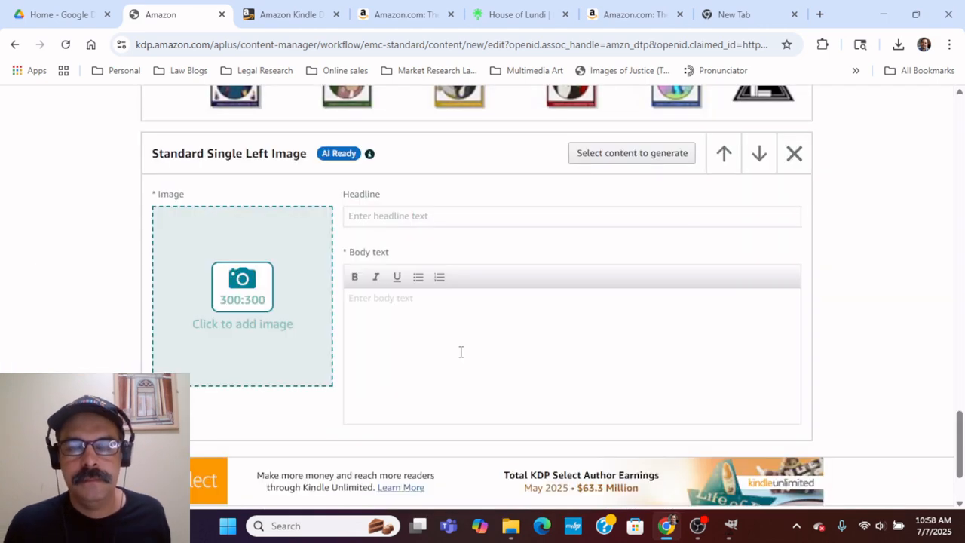
- Upload WEB_Du_Bois.jpg from The Comet folder as the image for the Standard Single Left Image module
left_click(262, 306)
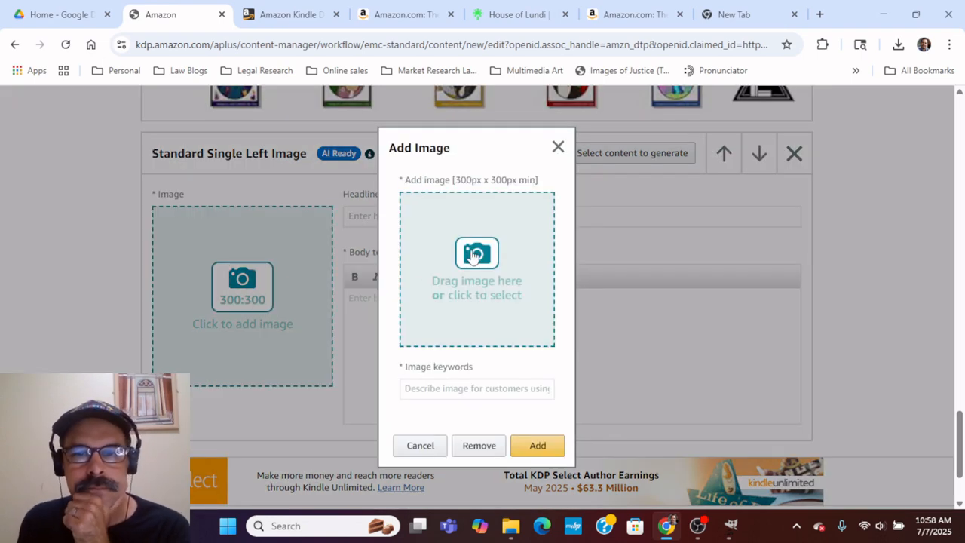
left_click(474, 256)
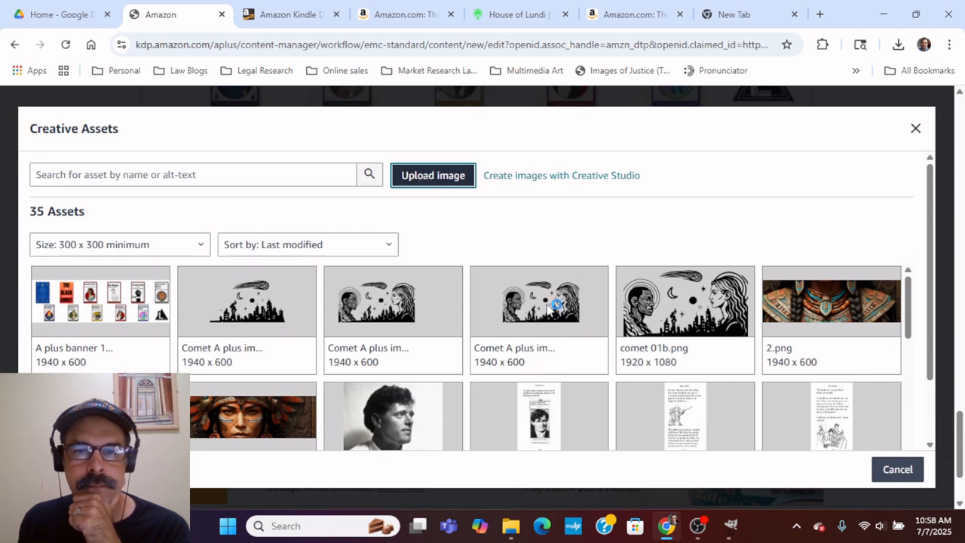
left_click(437, 173)
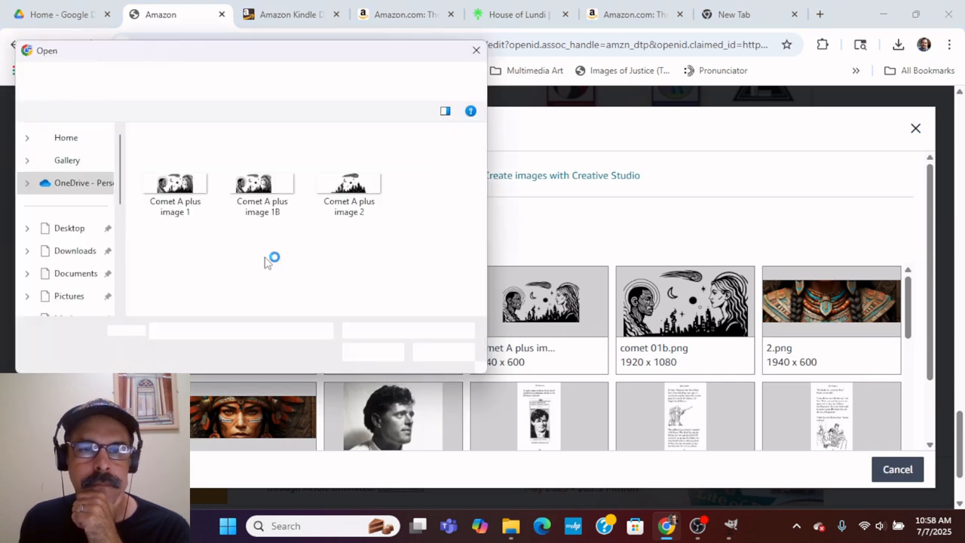
left_click(161, 80)
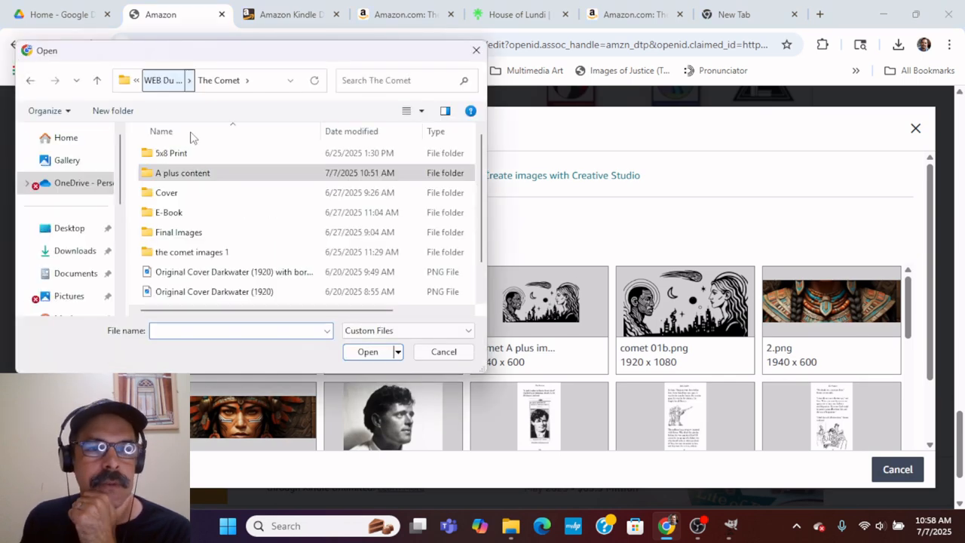
scroll(240, 244, "down", 1)
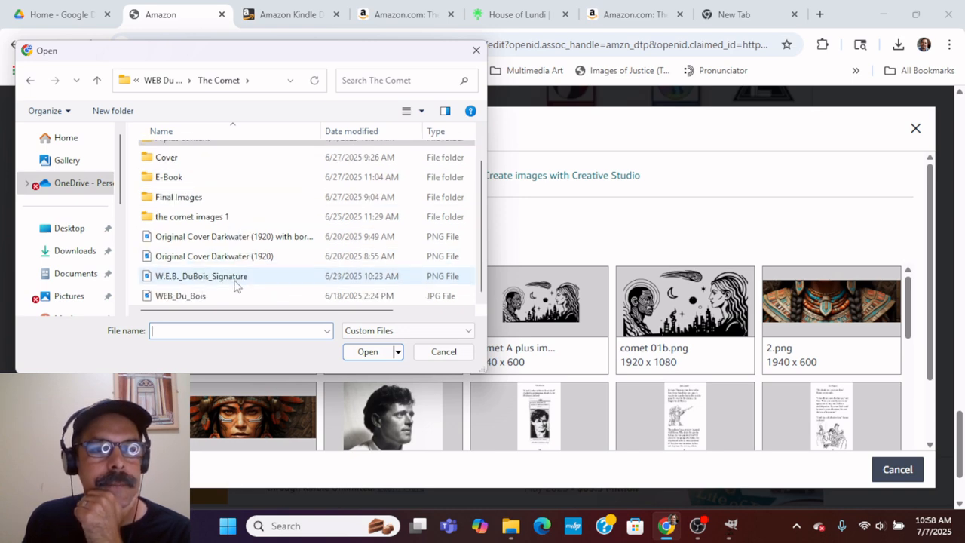
left_click(217, 295)
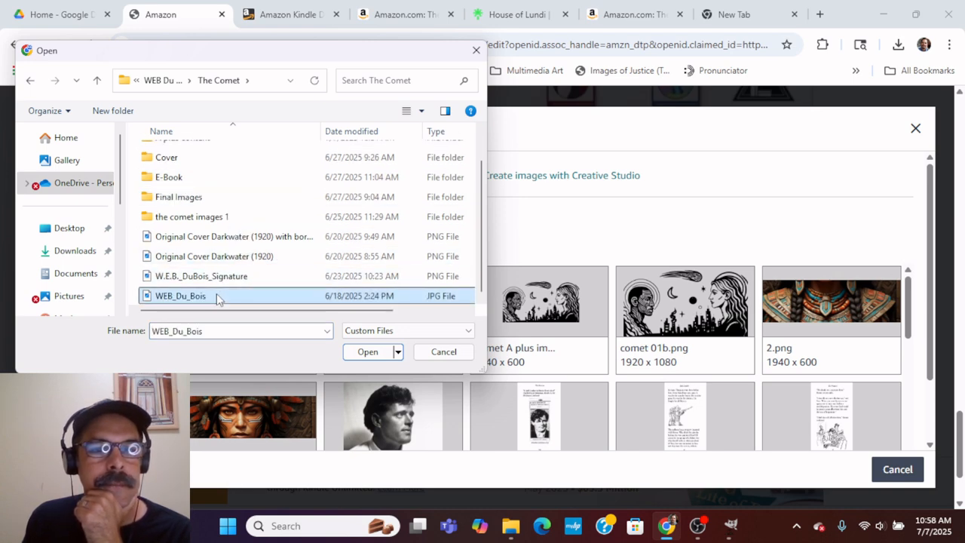
left_click(368, 351)
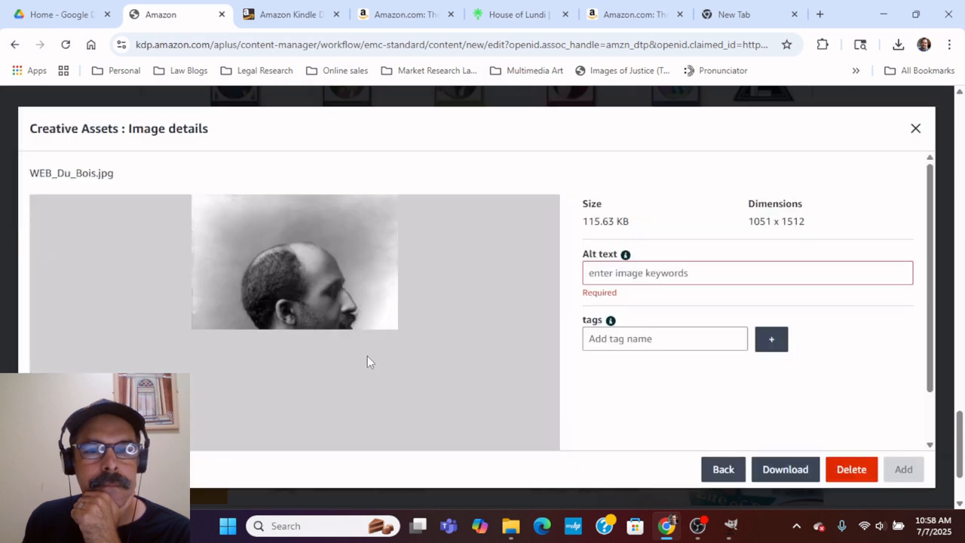
- Give the portrait the alt text "W.E.B. Du Bois", adjust its framing slightly and add it to the module
left_click(702, 276)
type("W.E.B.")
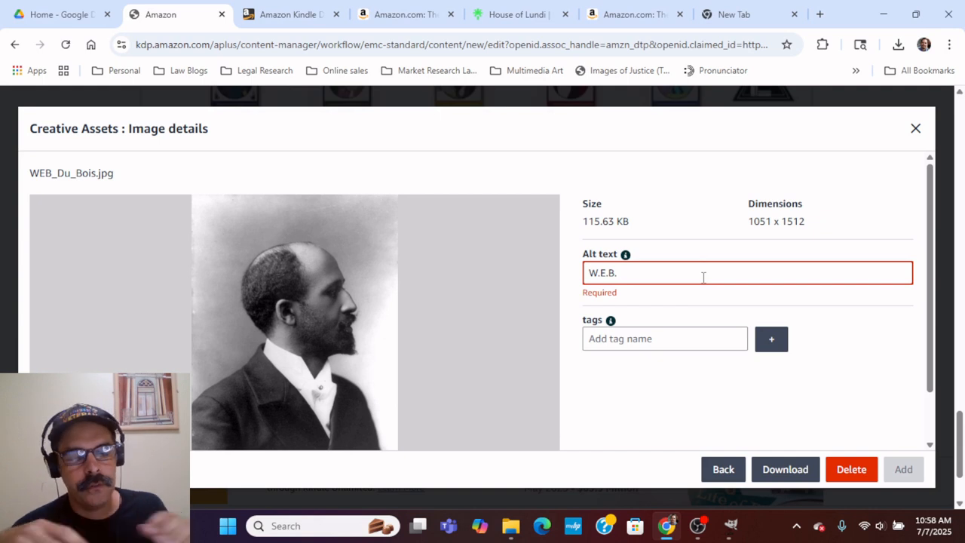
type("Du ")
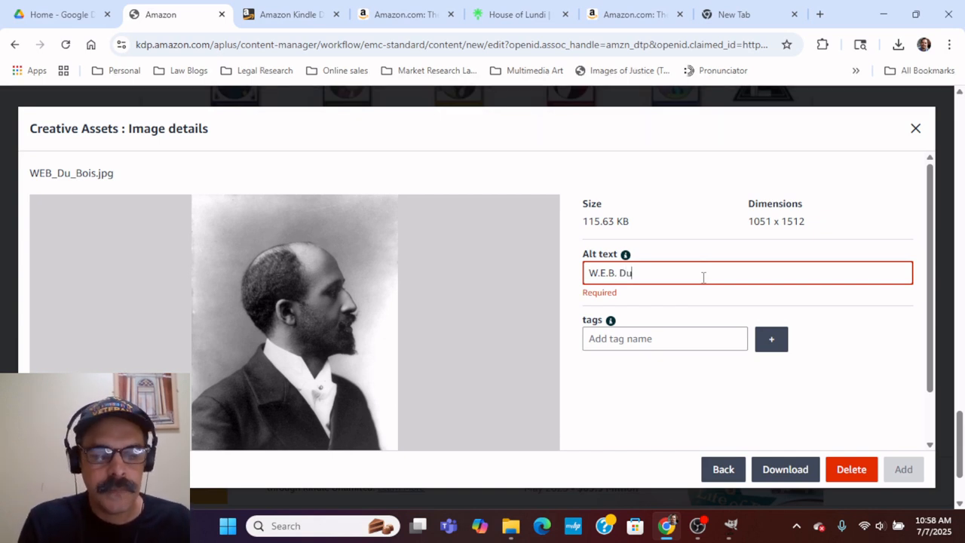
type("Bois")
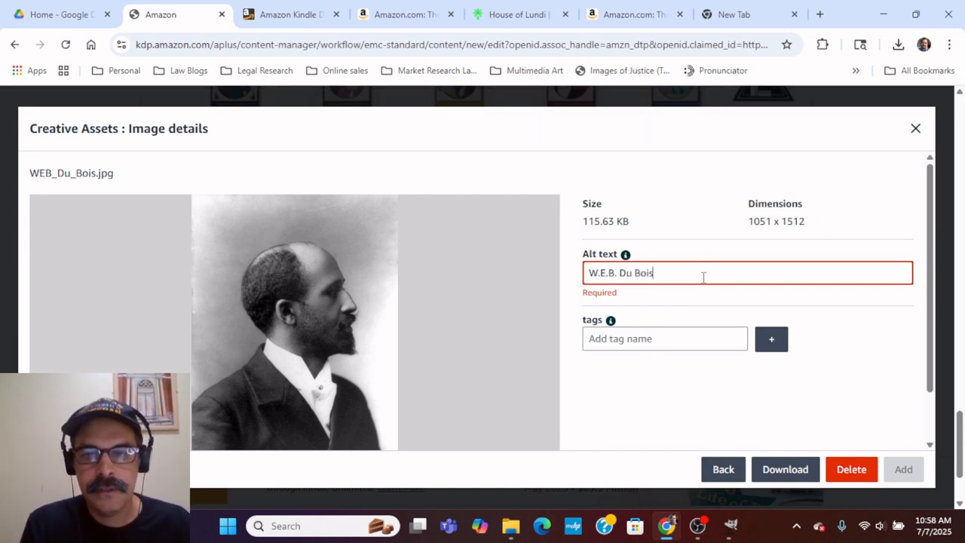
left_click(633, 394)
scroll(633, 394, "down", 2)
left_click(903, 469)
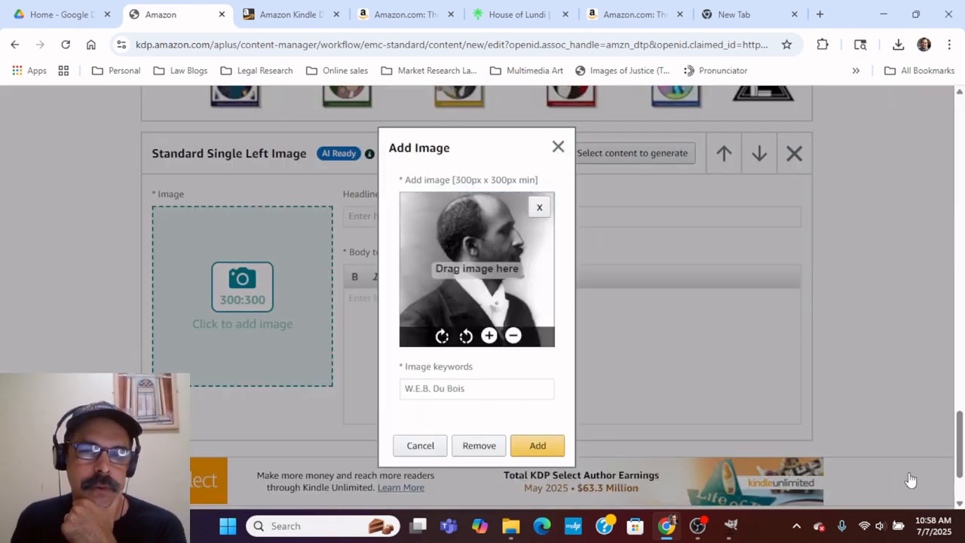
left_click_drag(487, 269, 488, 276)
left_click(549, 447)
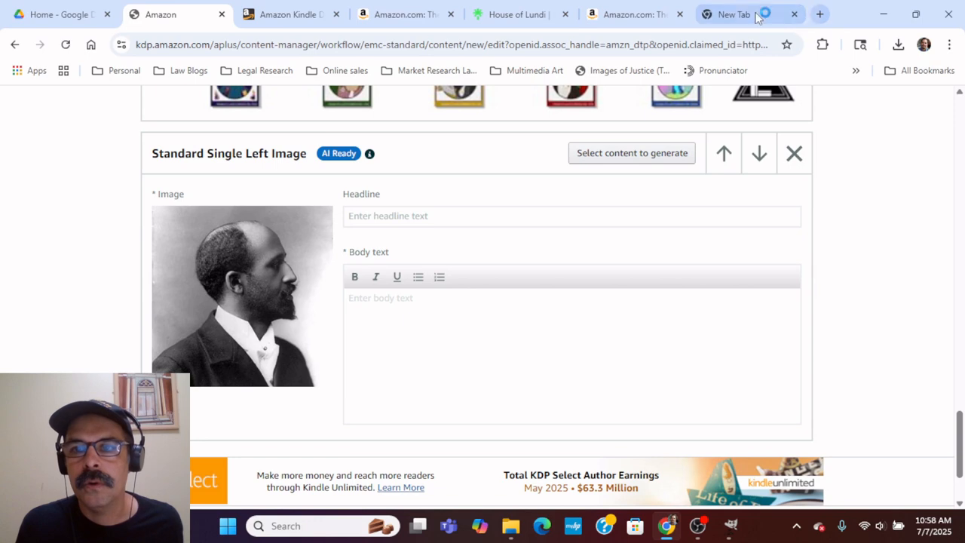
- Switch to Google Drive, search for "web" and open the document The Comet WEB du Bois
left_click(52, 14)
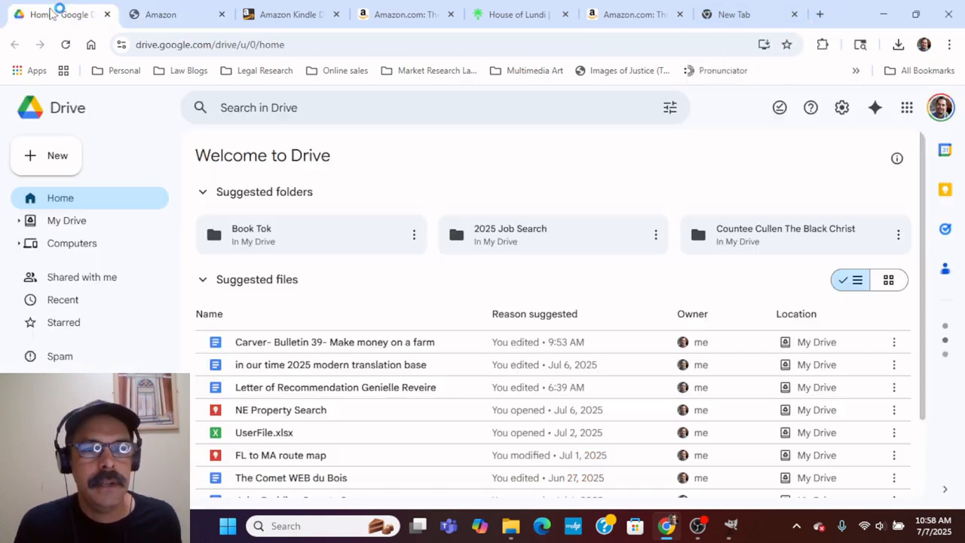
left_click(275, 107)
type("web")
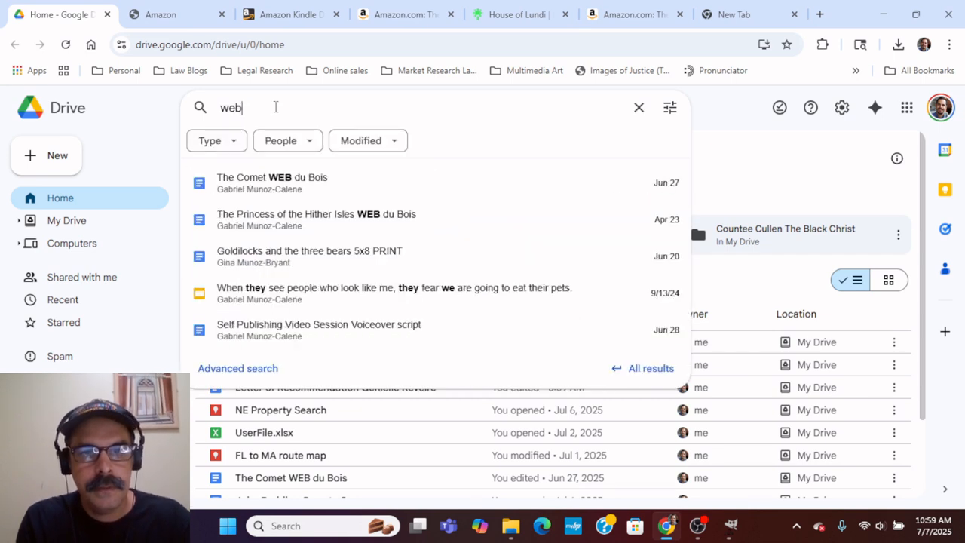
left_click(282, 190)
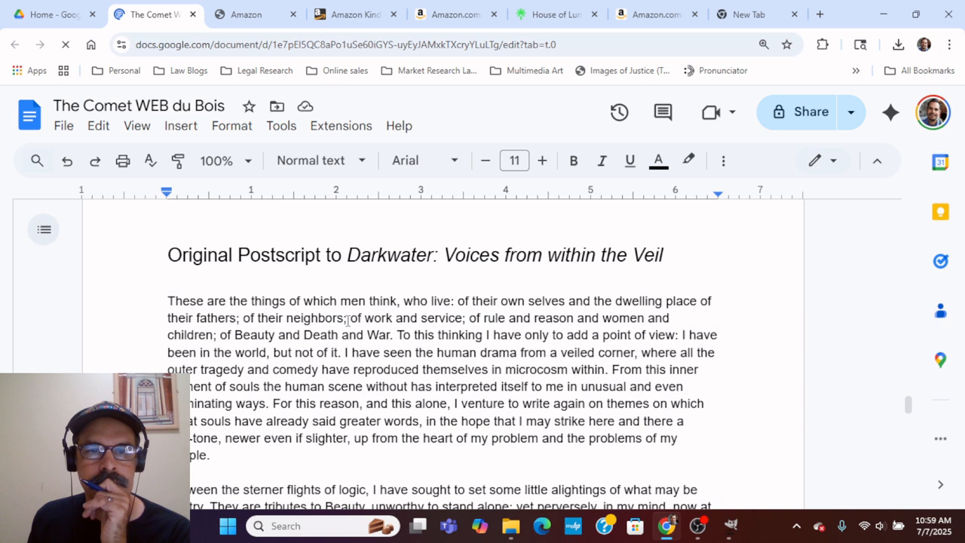
- Copy the About the Author biography from "William Edward Burghardt Du Bois" through the closing sentence about Afrofuturism
scroll(348, 321, "down", 20)
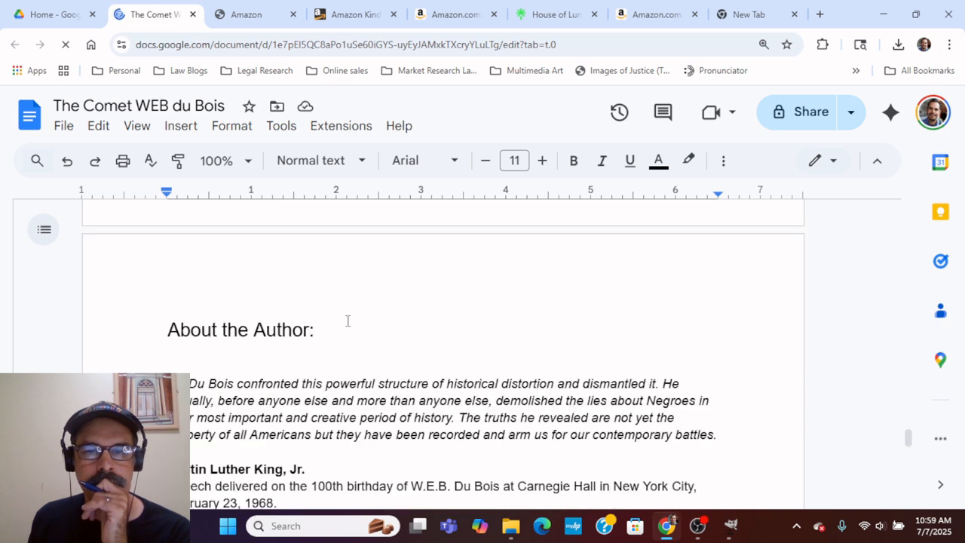
scroll(348, 321, "down", 5)
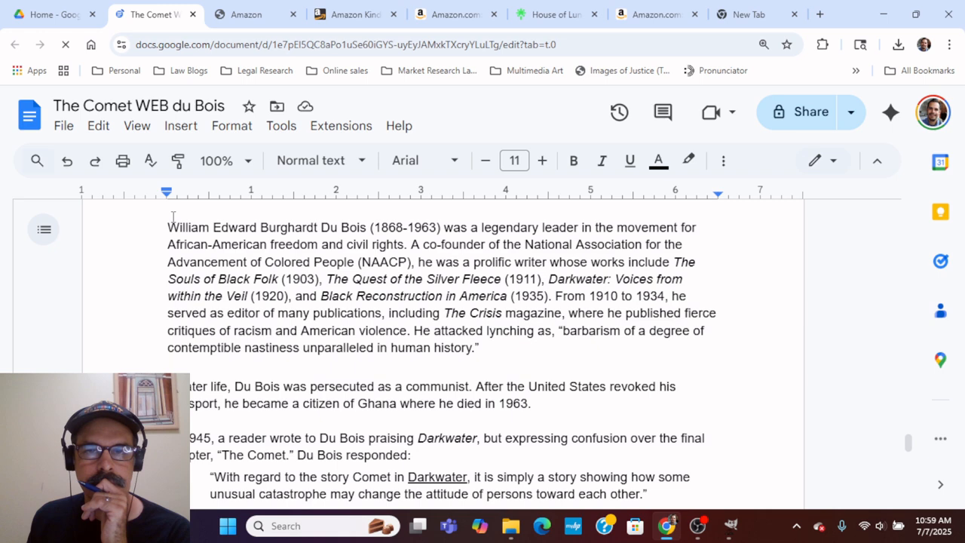
left_click_drag(173, 219, 527, 342)
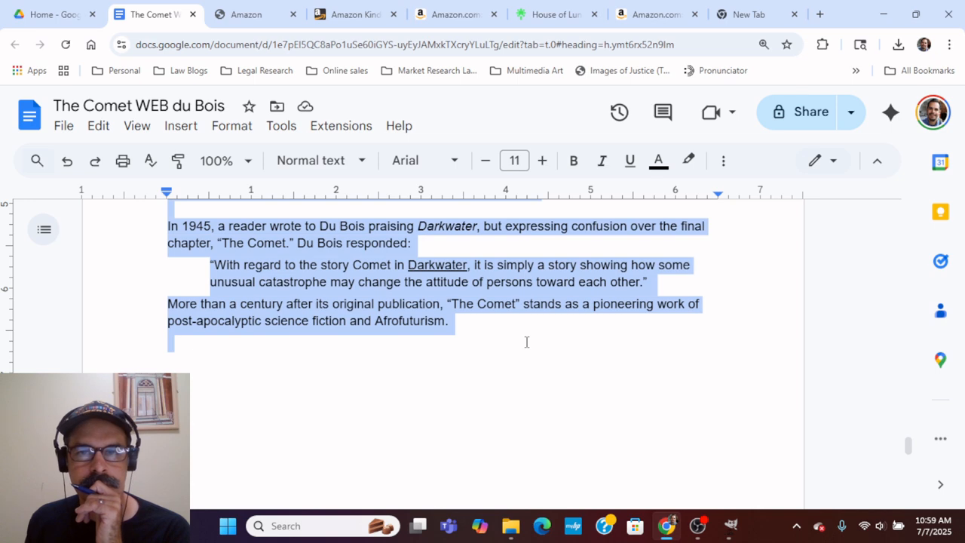
right_click(341, 318)
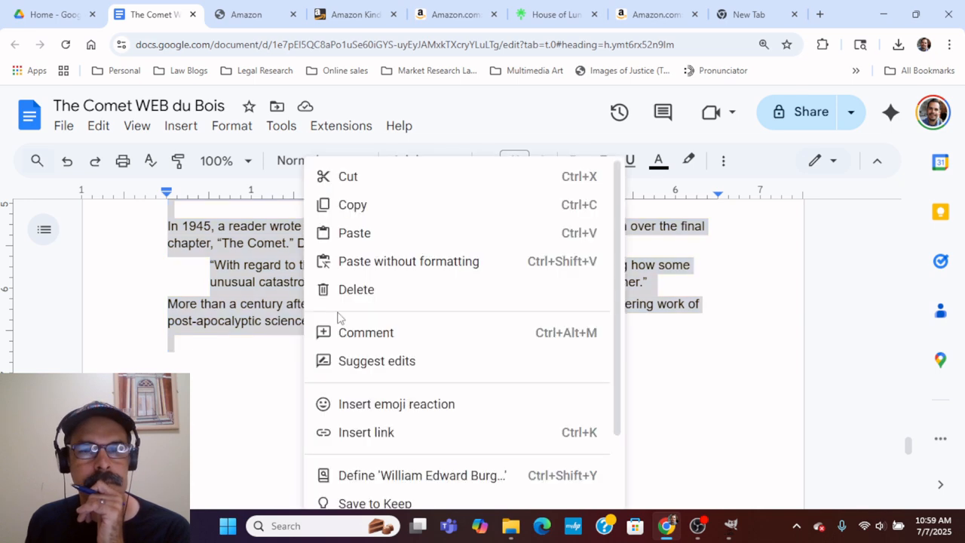
left_click(341, 204)
- Return to the A+ content editor and paste the copied biography as the Standard Single Left Image module's body text
left_click(260, 16)
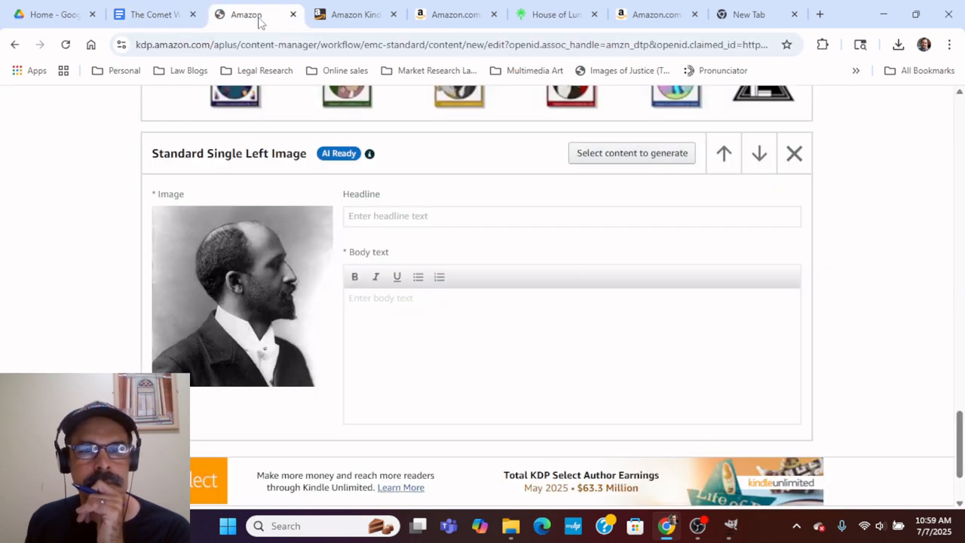
left_click(408, 303)
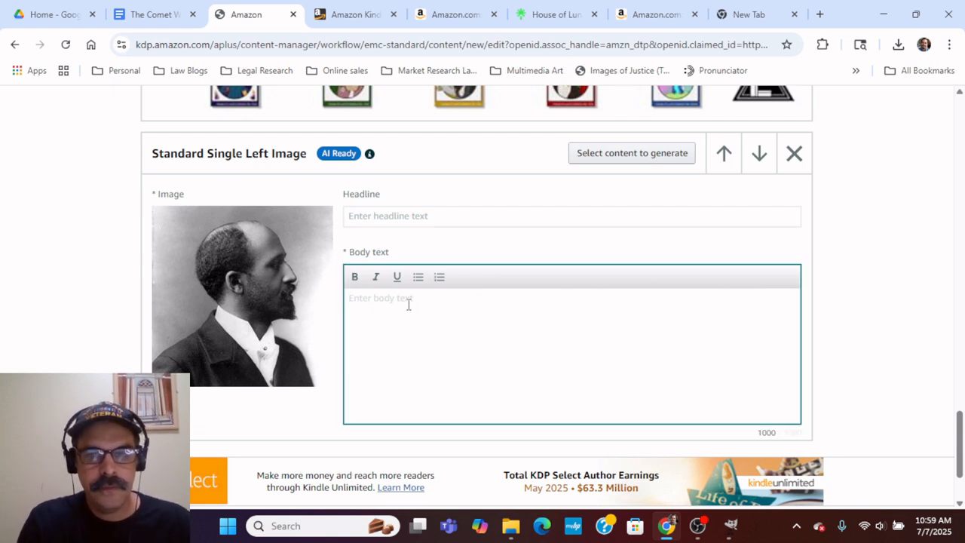
key("ctrl+v")
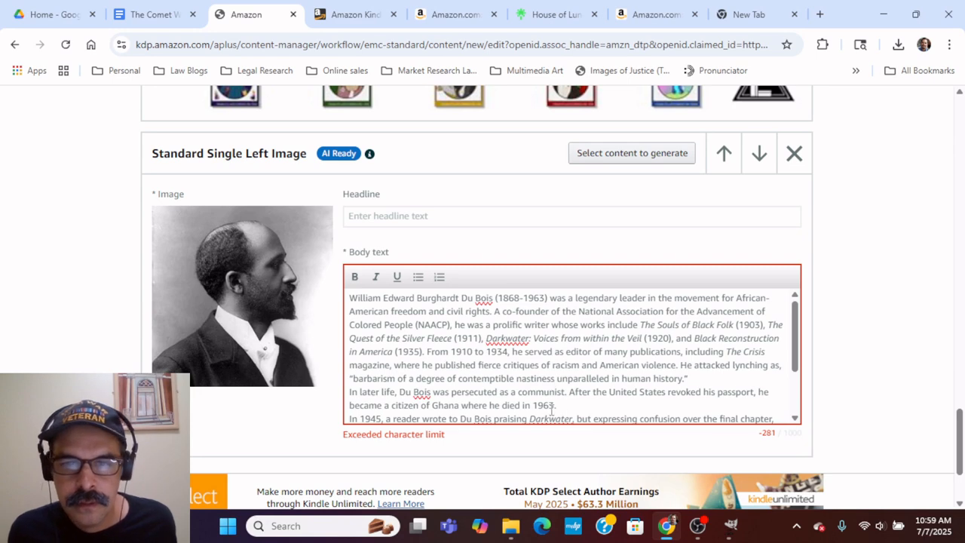
- Delete the body text from "In later life" through the quotation ending "attitude of persons toward each other."
scroll(572, 402, "down", 3)
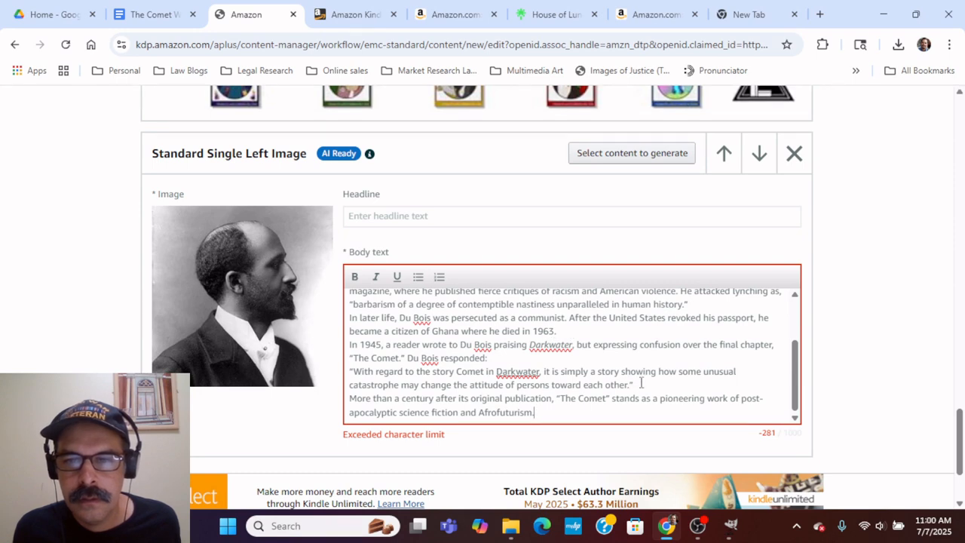
scroll(573, 378, "up", 3)
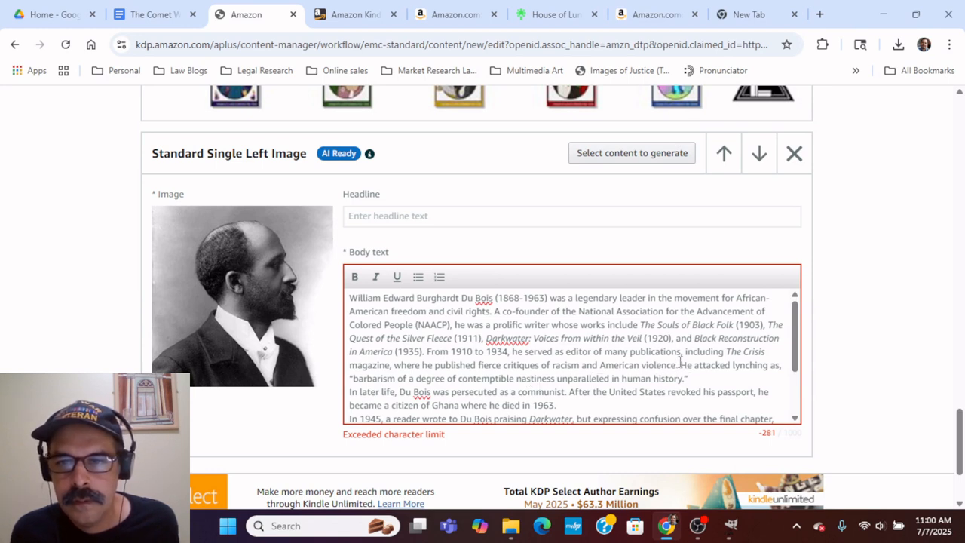
left_click_drag(709, 378, 726, 433)
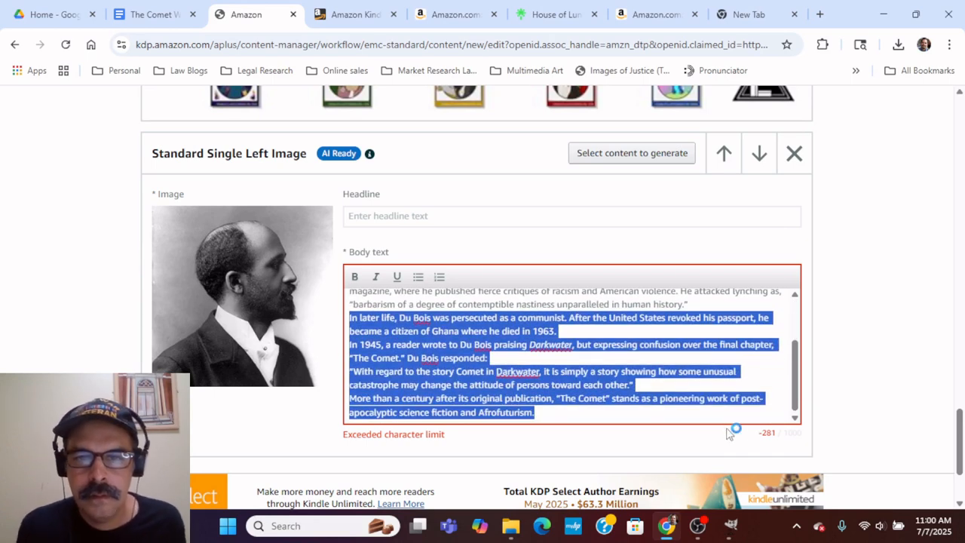
left_click(669, 391)
left_click_drag(661, 385, 347, 320)
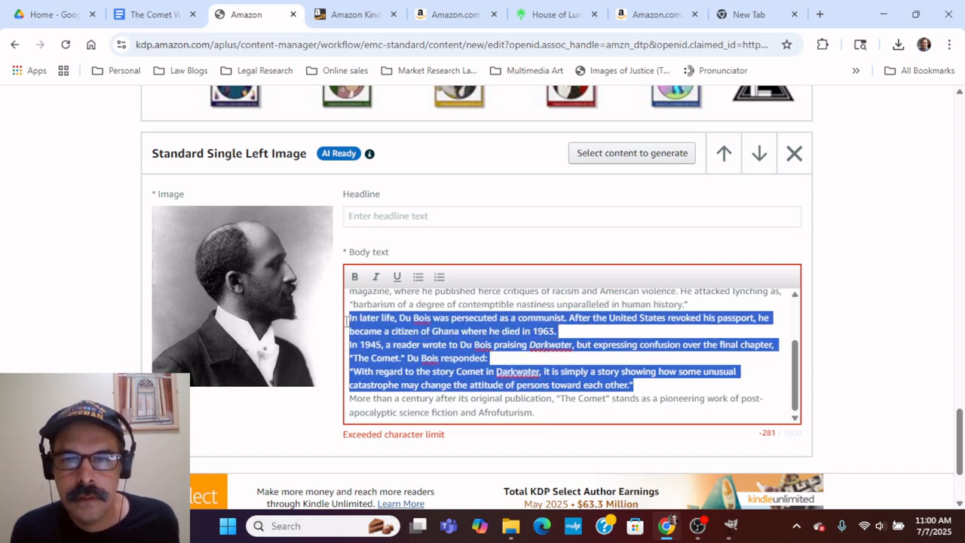
key("BackSpace")
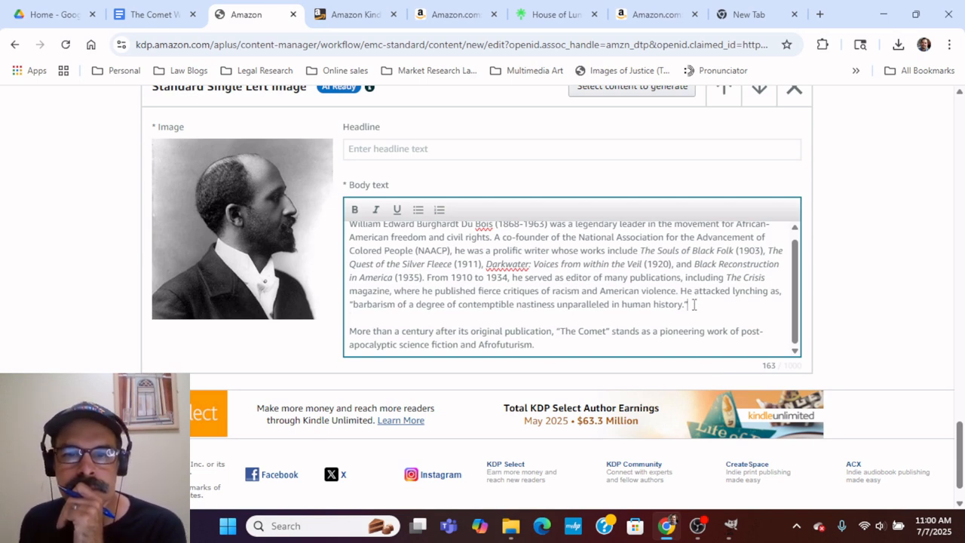
- Delete the body text sentence beginning "He attacked lynching as", including its quotation
left_click_drag(693, 303, 681, 293)
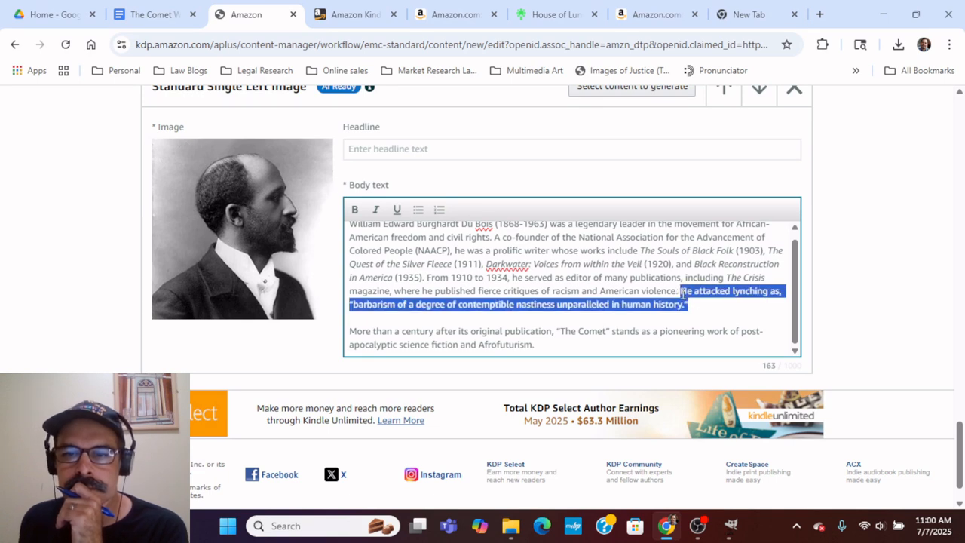
key("BackSpace")
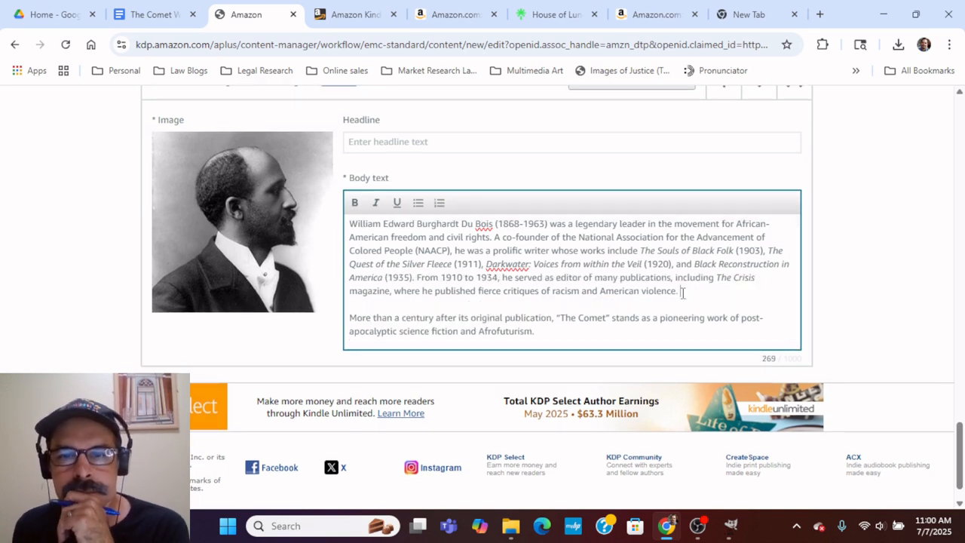
scroll(562, 329, "up", 1)
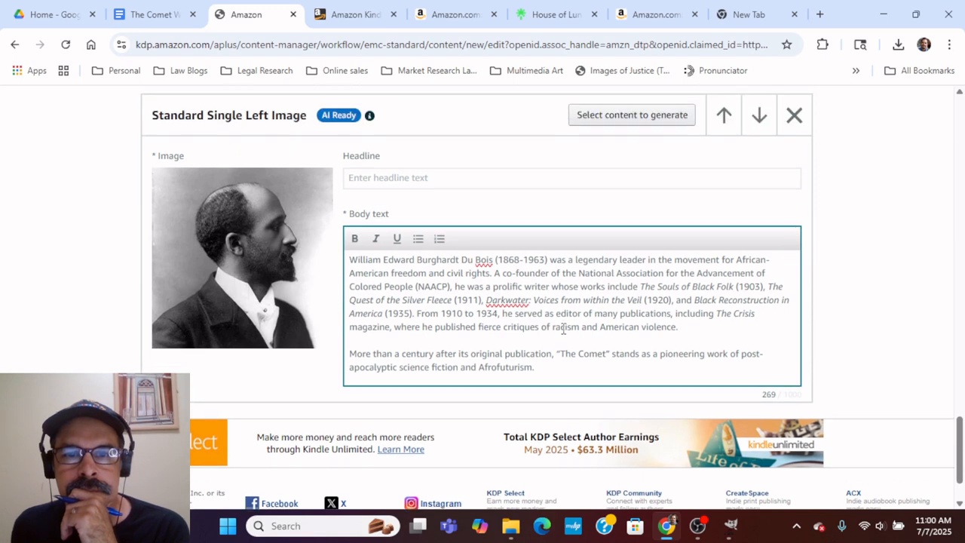
- Copy William Edward Burghardt Du Bois from the body text into the module's headline
left_click(465, 212)
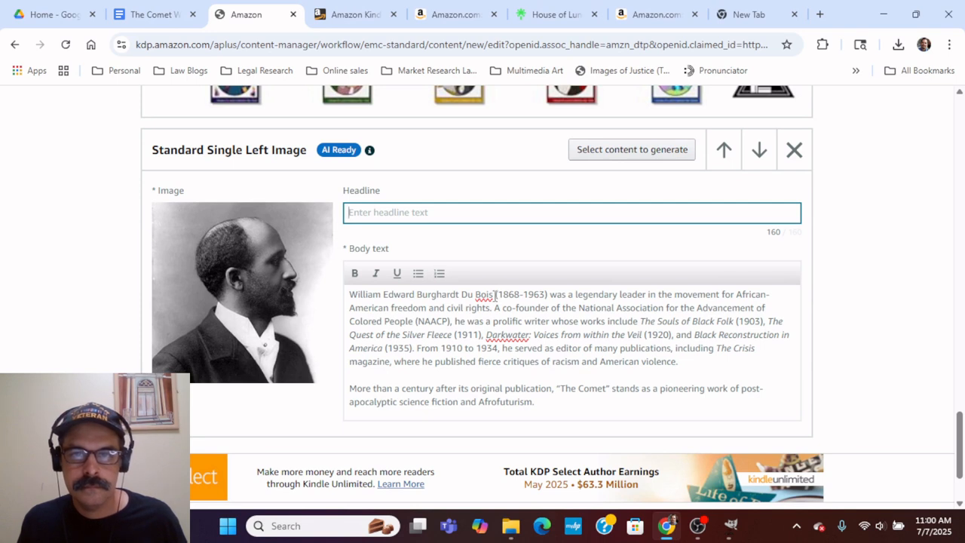
left_click_drag(495, 294, 345, 292)
key("ctrl+c")
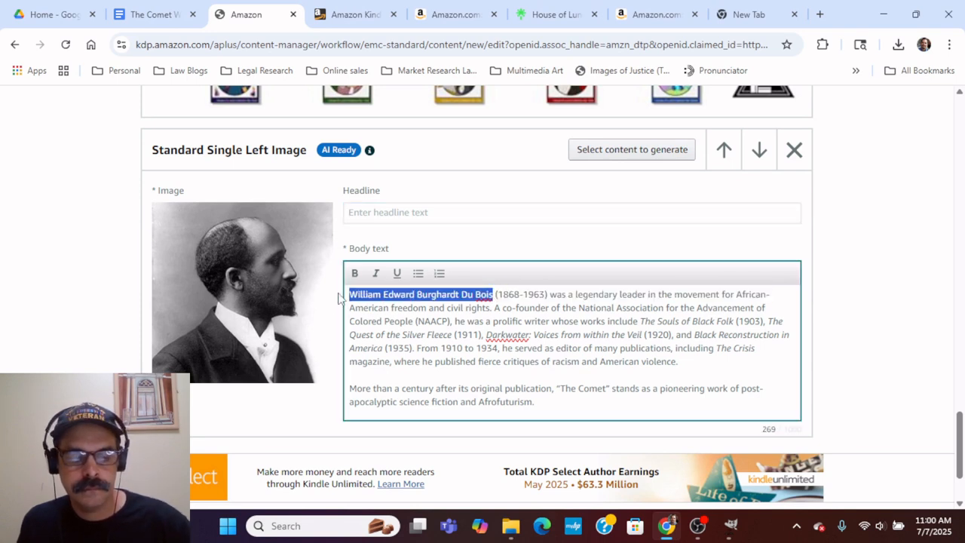
left_click(444, 211)
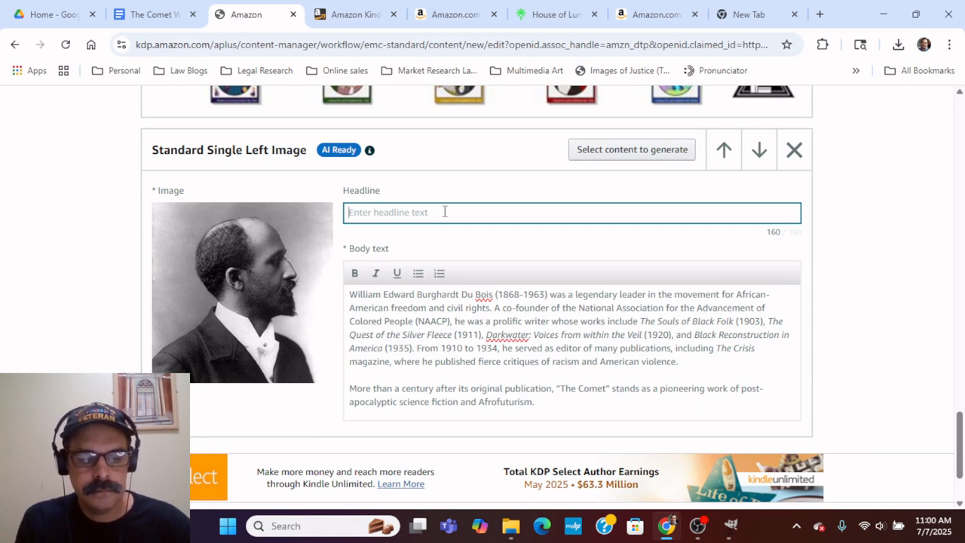
key("ctrl+v")
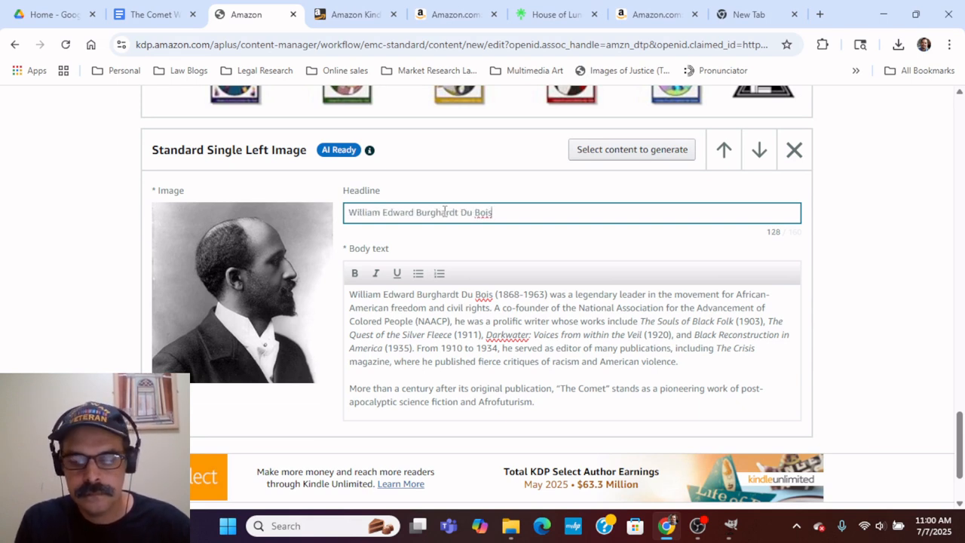
- Shorten the headline's given names to initials so it reads "W.E.B. Du Bois"
key("BackSpace")
key("BackSpace")
key("BackSpace")
key("BackSpace")
key("BackSpace")
key("BackSpace")
key("BackSpace")
key("BackSpace")
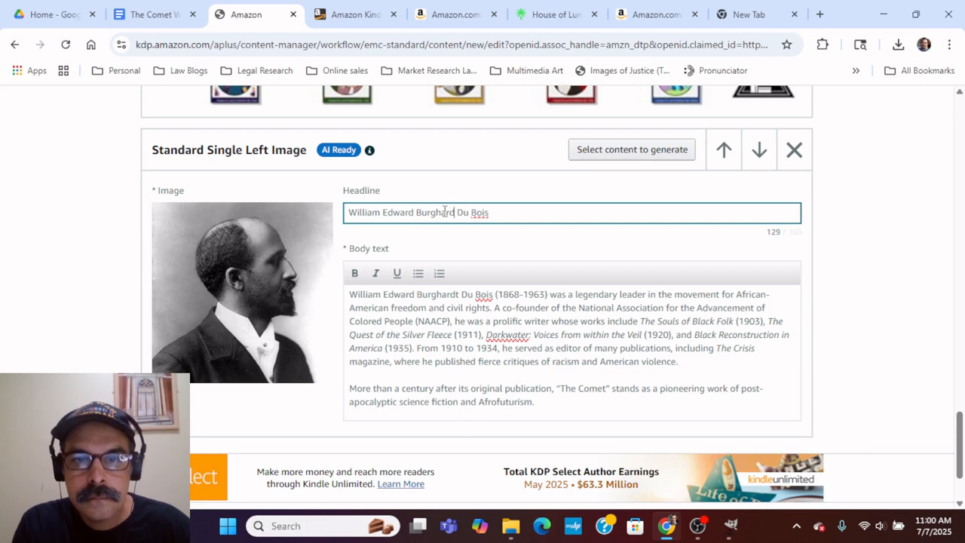
type(".")
key("BackSpace")
key("BackSpace")
key("BackSpace")
key("BackSpace")
key("BackSpace")
key("BackSpace")
key("BackSpace")
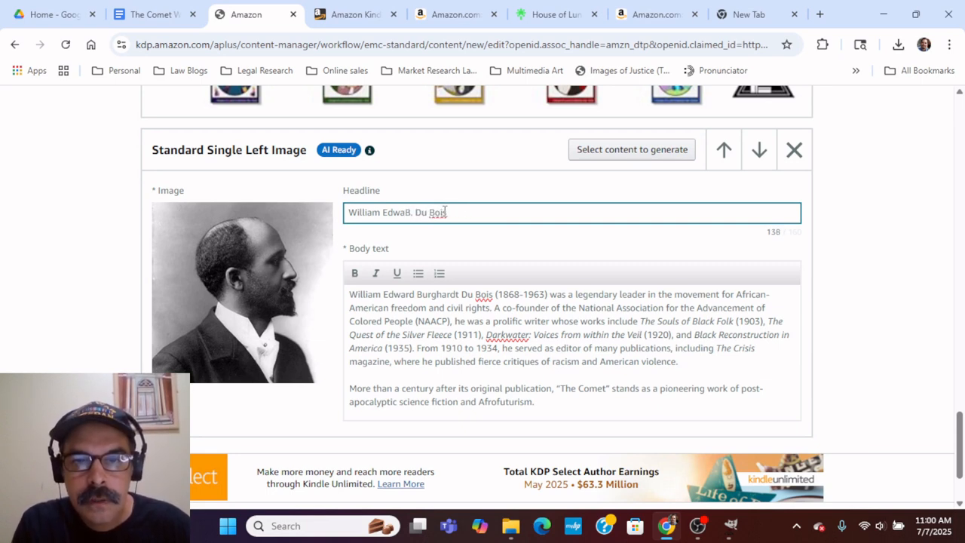
type("E.")
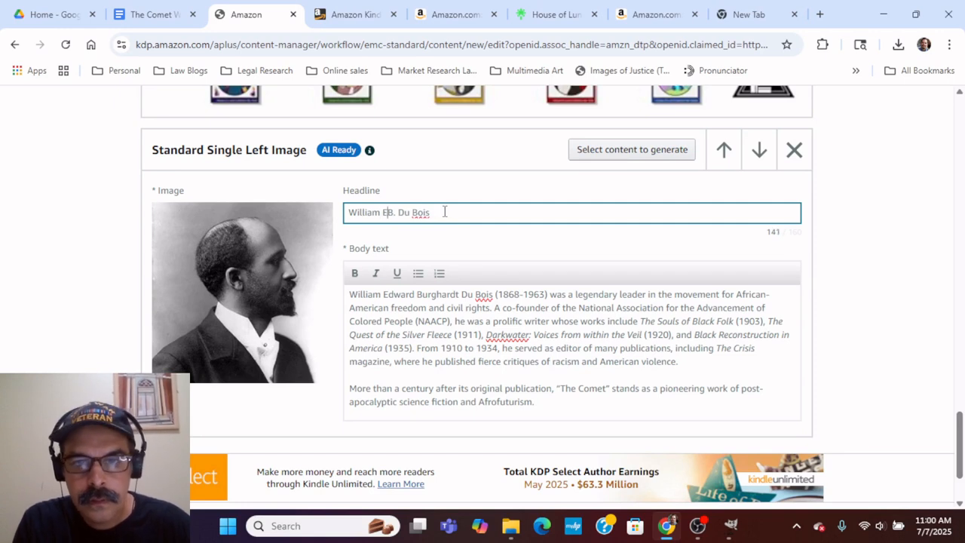
key("BackSpace")
key("BackSpace")
key("BackSpace")
key("BackSpace")
key("BackSpace")
key("BackSpace")
key("BackSpace")
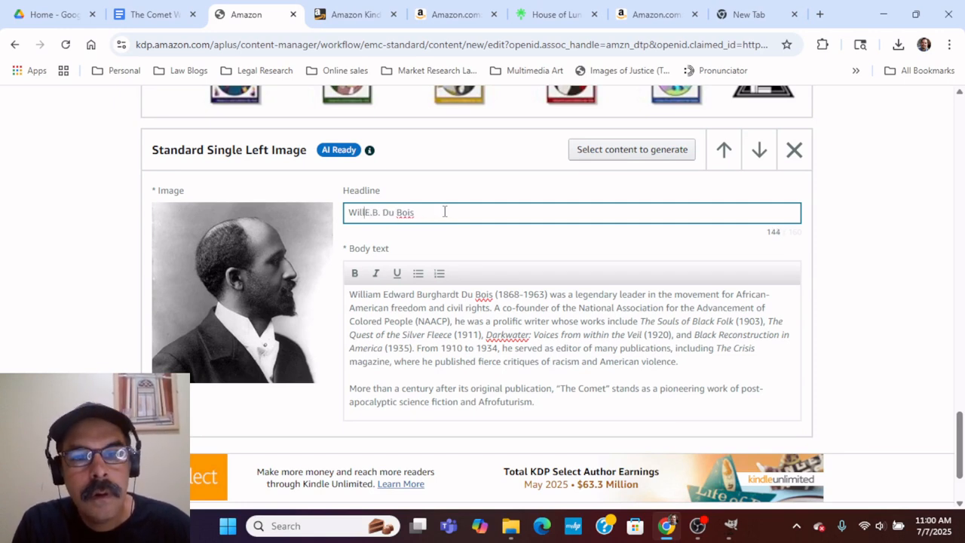
type(".")
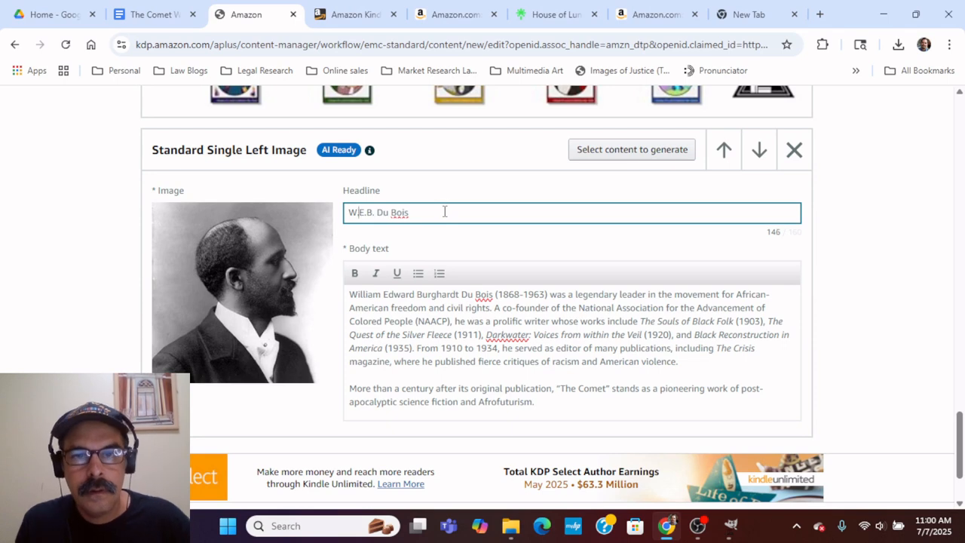
left_click(55, 305)
- Move the Standard Single Left Image module up to first place, above the Standard Image & Light Text Overlay module
scroll(66, 292, "down", 3)
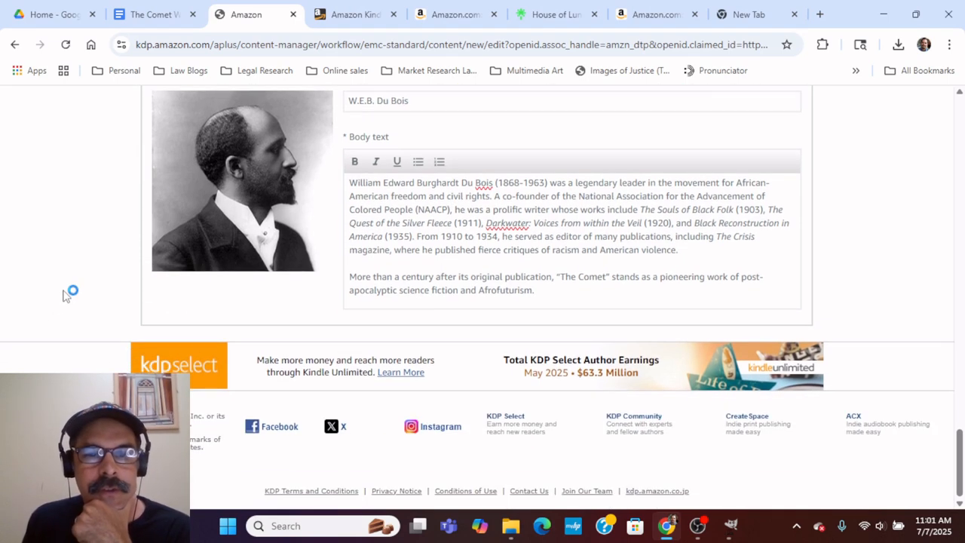
scroll(136, 326, "up", 2)
left_click(723, 179)
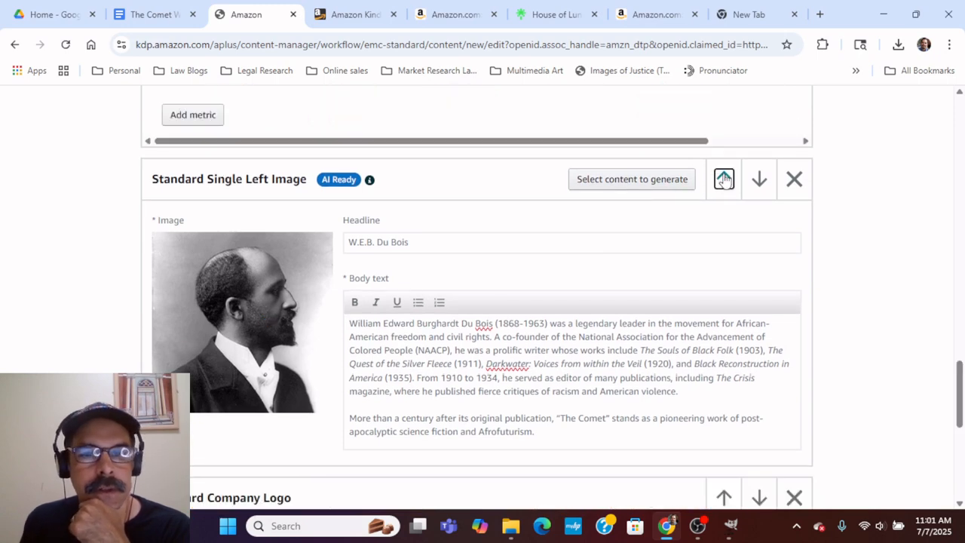
scroll(579, 339, "up", 5)
scroll(628, 354, "down", 5)
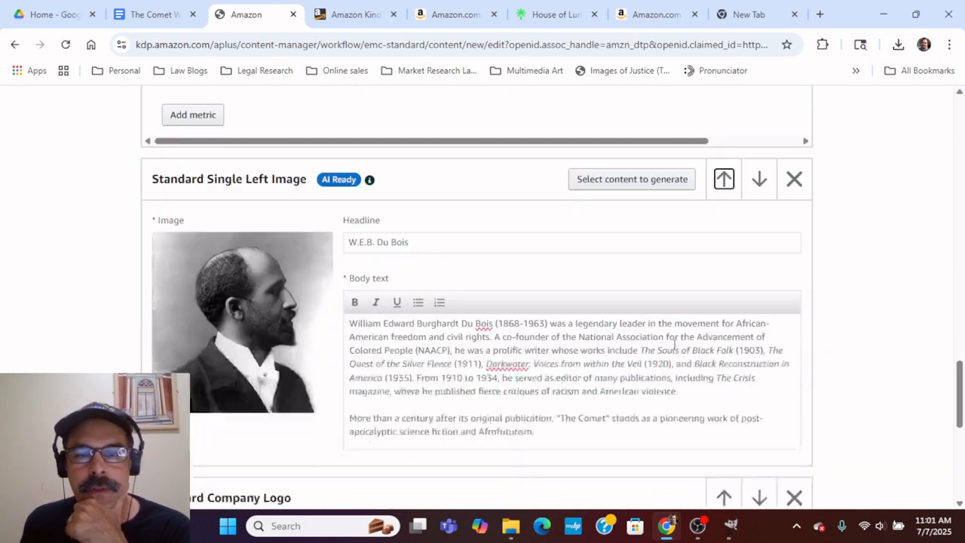
left_click(723, 178)
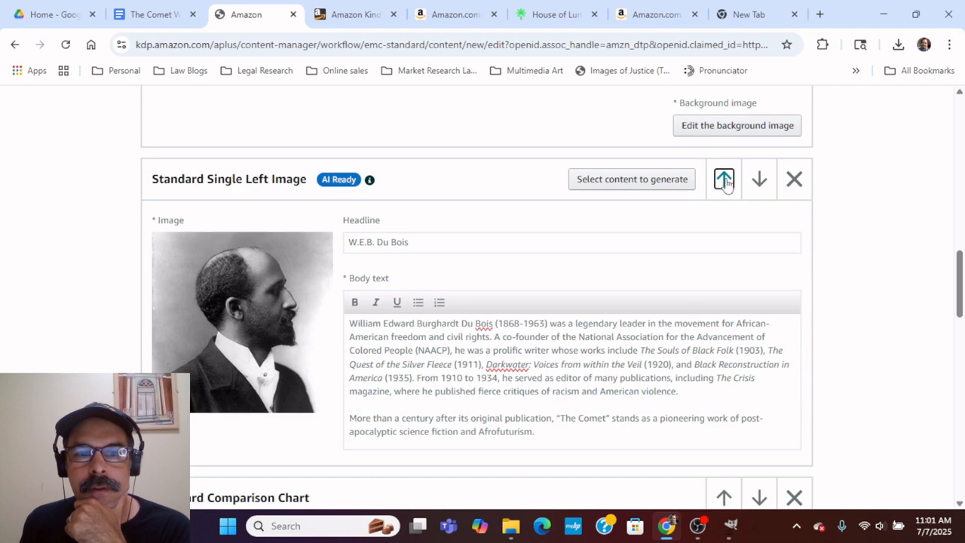
scroll(455, 295, "up", 5)
scroll(451, 299, "down", 6)
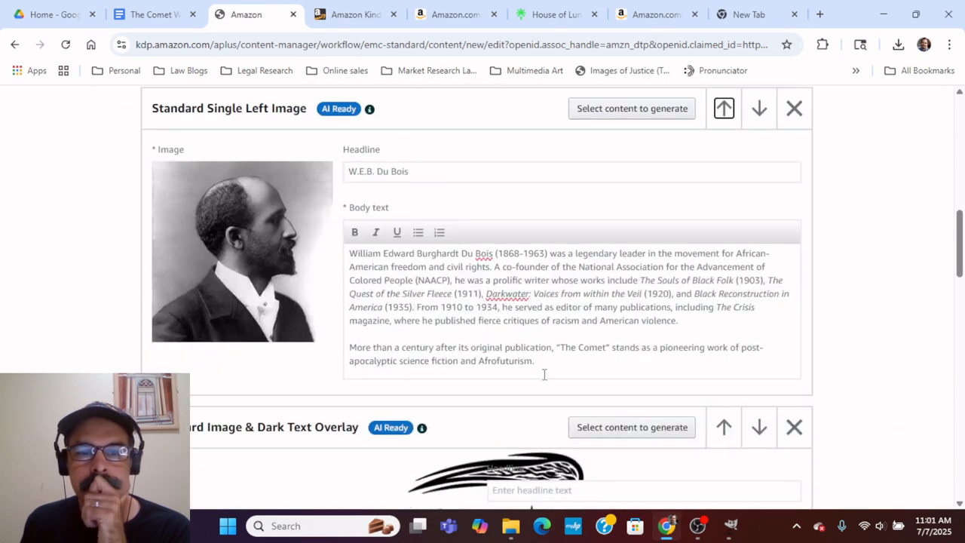
scroll(544, 374, "up", 1)
scroll(544, 375, "up", 3)
scroll(548, 377, "down", 2)
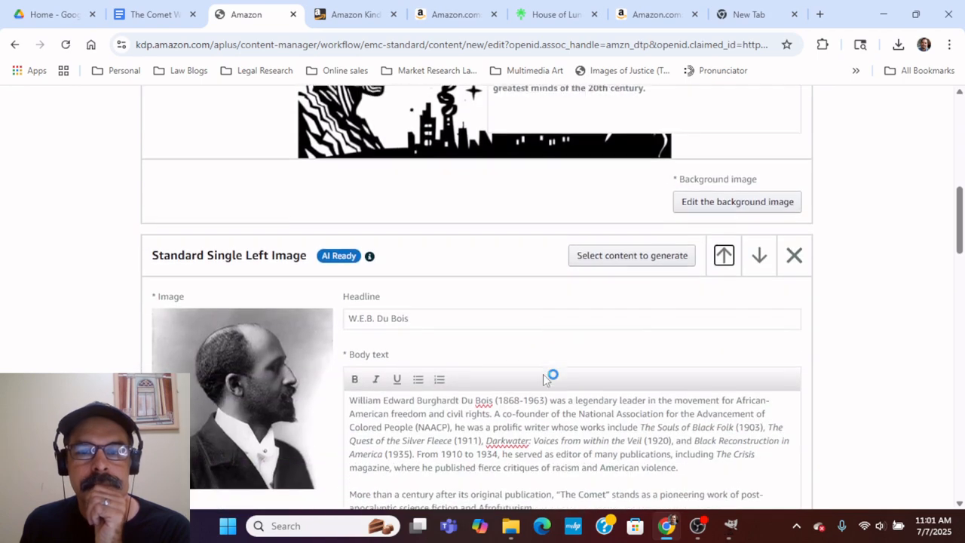
left_click(723, 249)
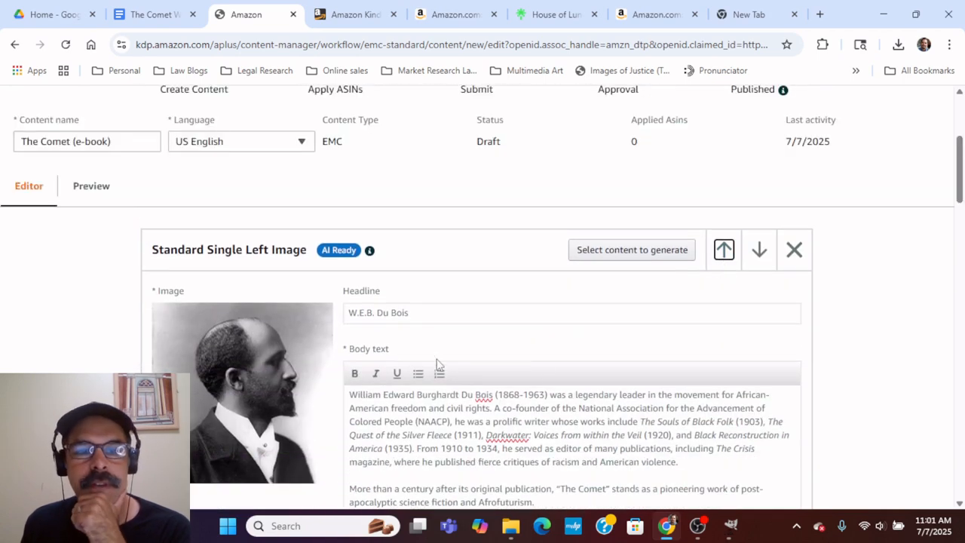
scroll(430, 354, "down", 1)
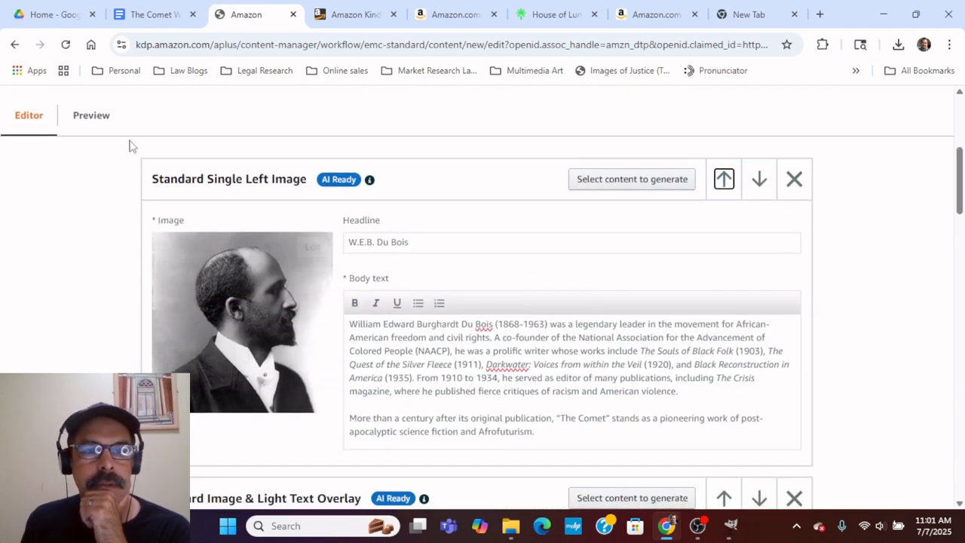
- Examine the mobile preview of the A+ content from the author module through the comparison chart to the book collection banner
left_click(102, 120)
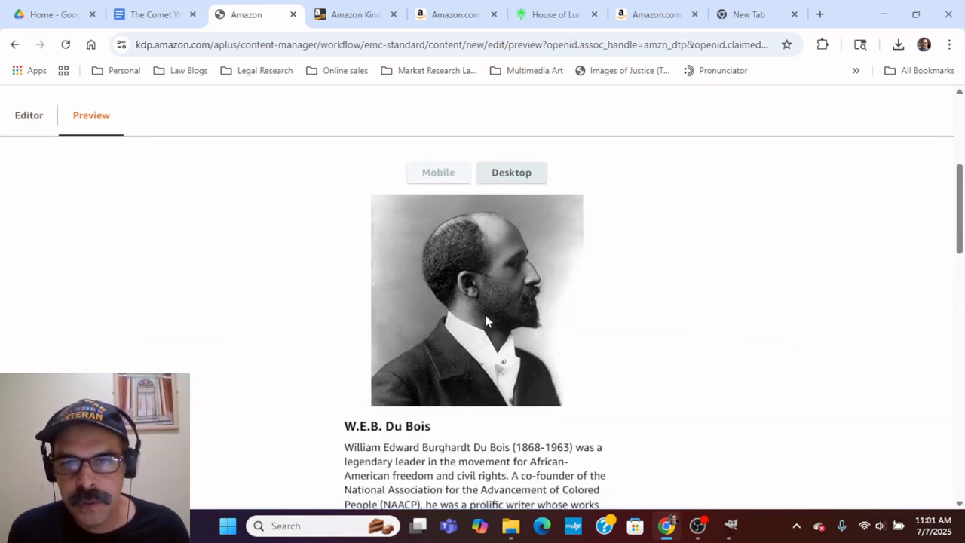
scroll(528, 368, "down", 3)
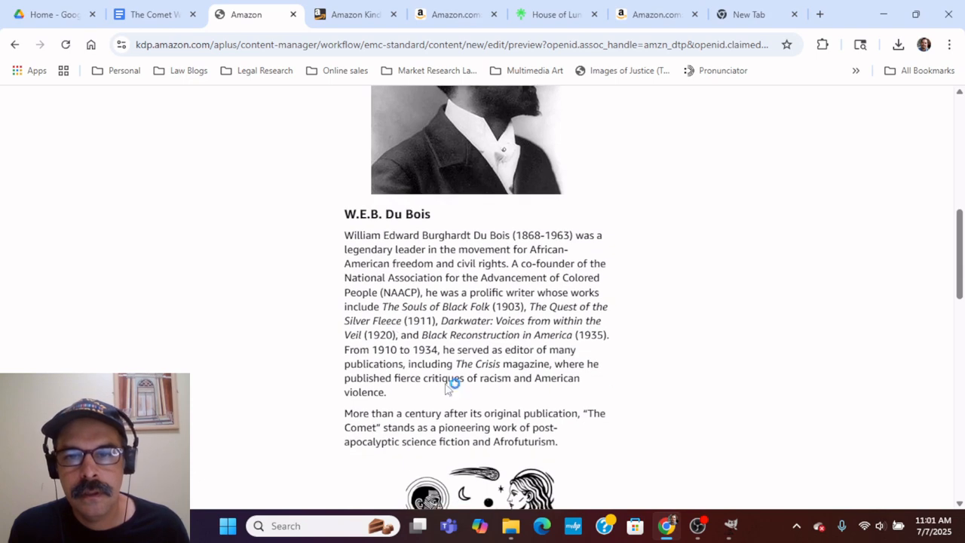
scroll(452, 324, "down", 1)
scroll(418, 396, "down", 1)
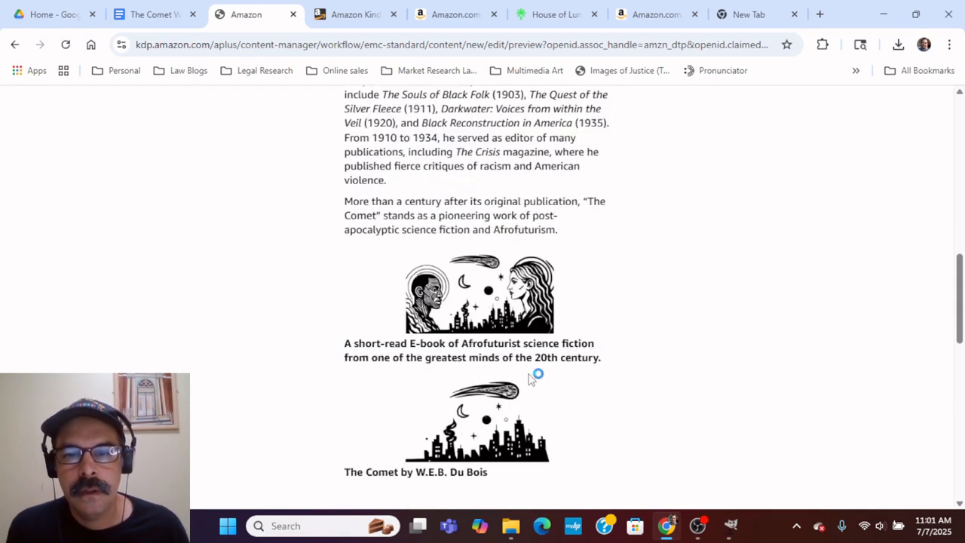
scroll(403, 259, "down", 2)
scroll(490, 392, "down", 3)
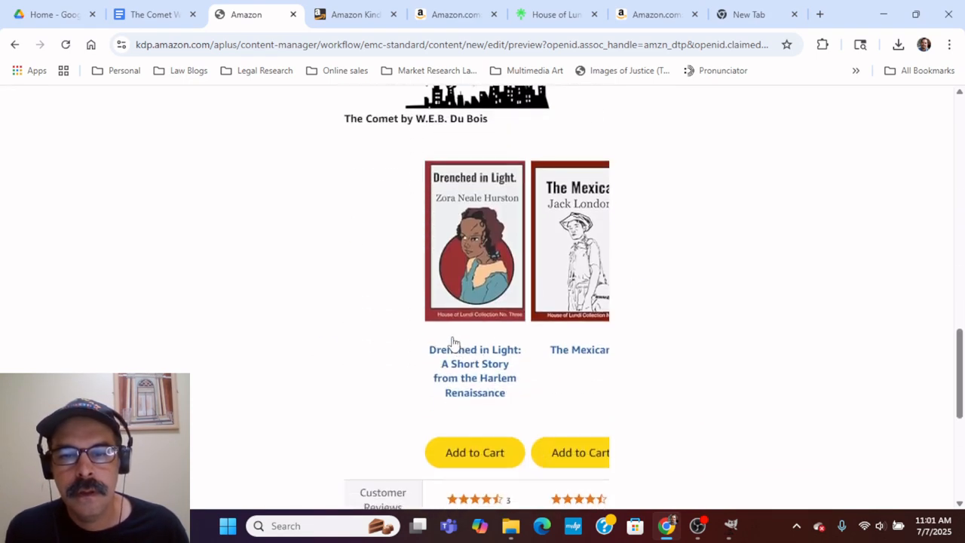
scroll(467, 407, "down", 5)
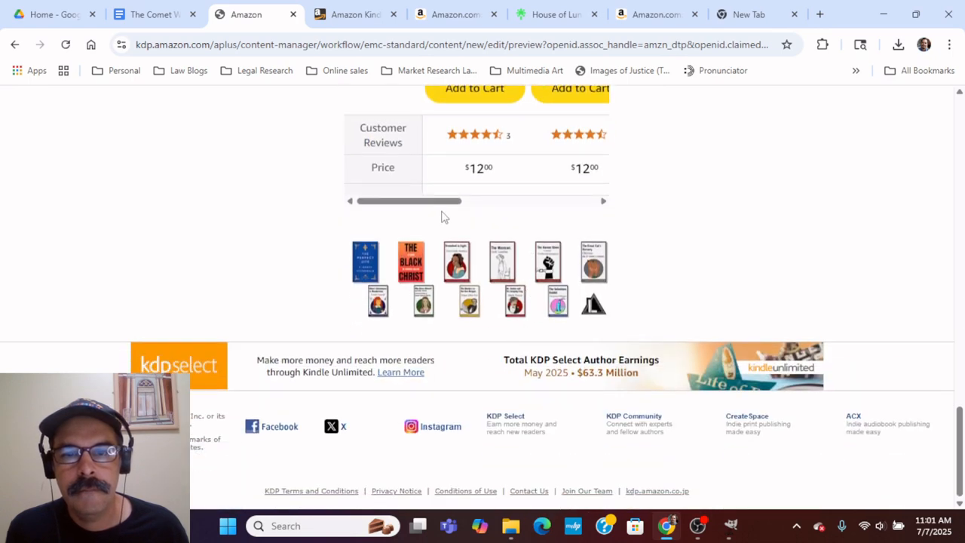
left_click_drag(444, 202, 601, 215)
scroll(500, 227, "up", 15)
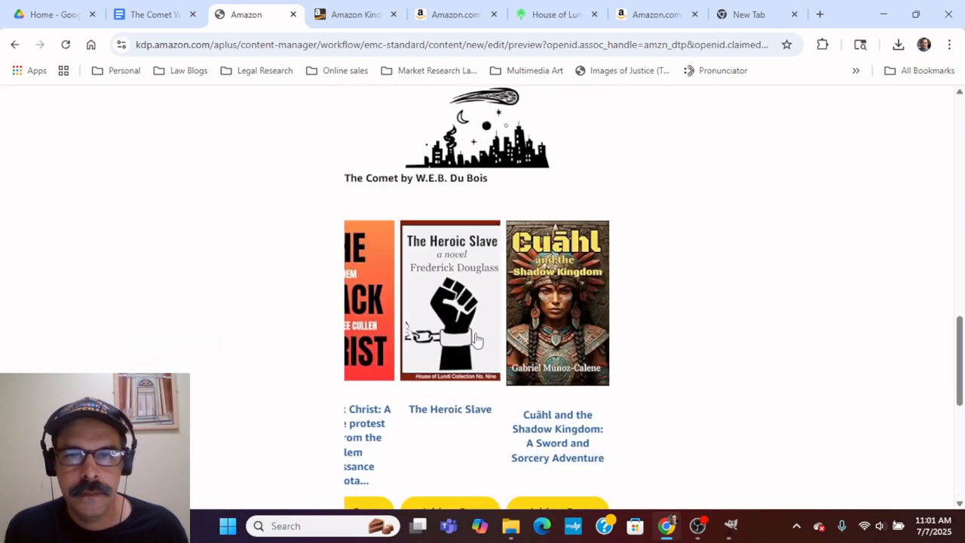
scroll(467, 359, "down", 4)
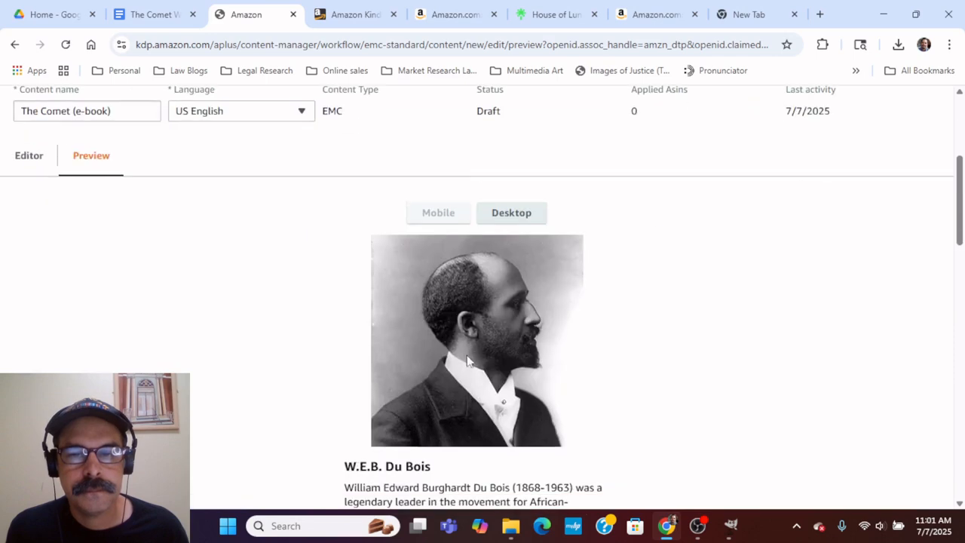
- Examine the desktop preview of all modules, checking the author text, image overlays, comparison chart and collection banner
left_click(512, 212)
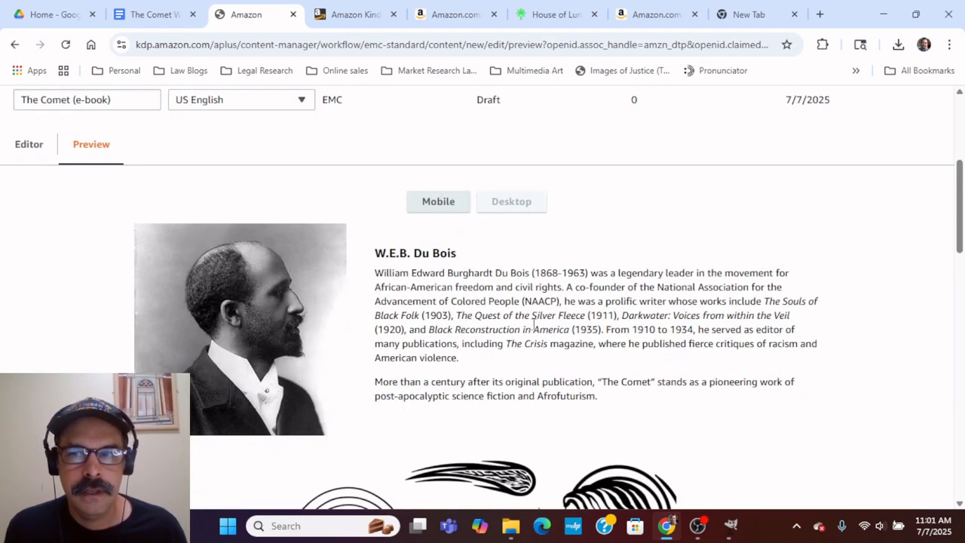
scroll(625, 316, "down", 4)
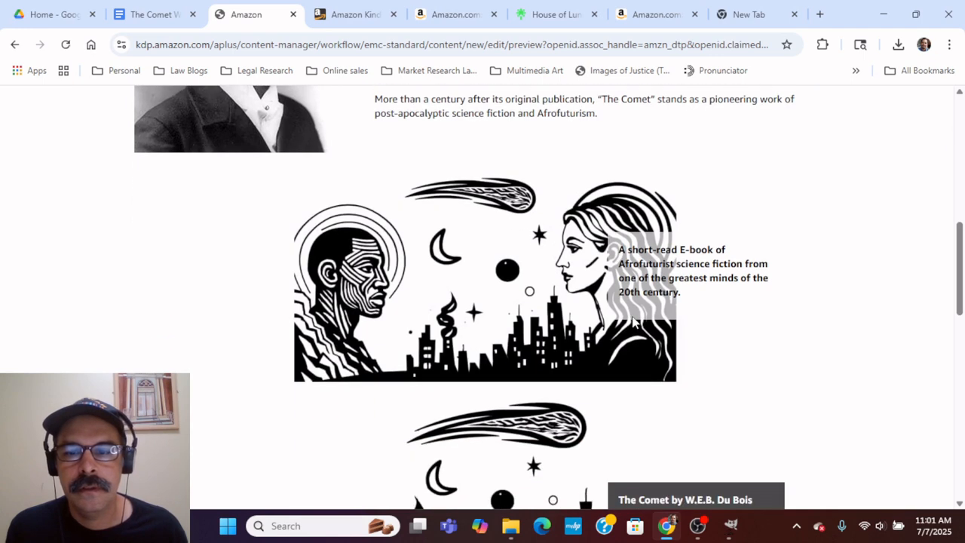
scroll(636, 323, "down", 3)
scroll(550, 305, "down", 2)
scroll(513, 316, "down", 2)
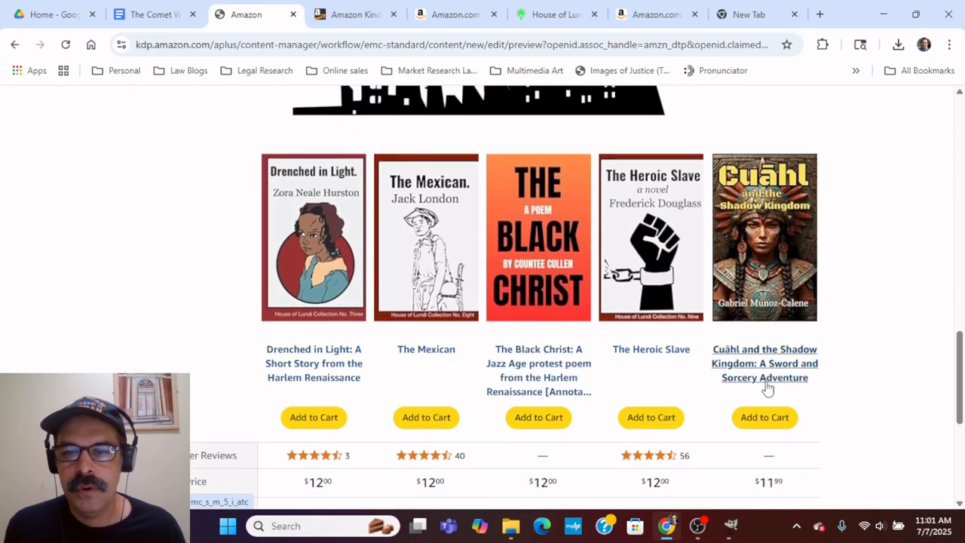
scroll(678, 374, "down", 4)
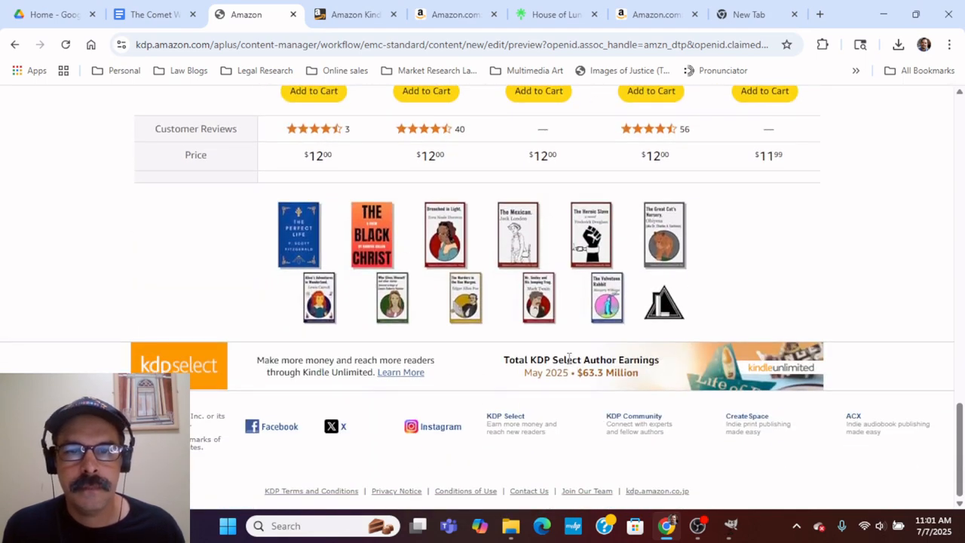
scroll(570, 358, "up", 15)
scroll(570, 359, "up", 1)
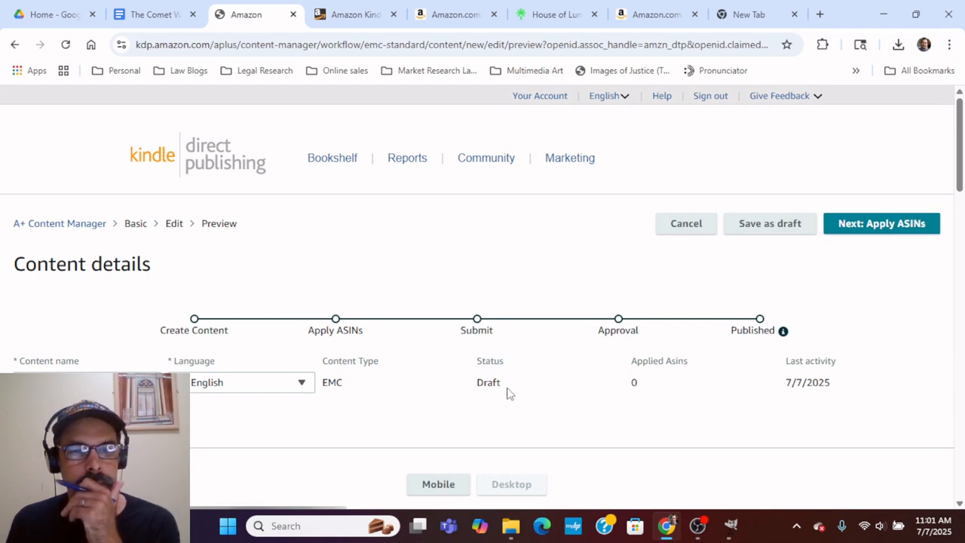
- Save the A+ content as a draft and proceed to the Apply ASINs stage
left_click(769, 225)
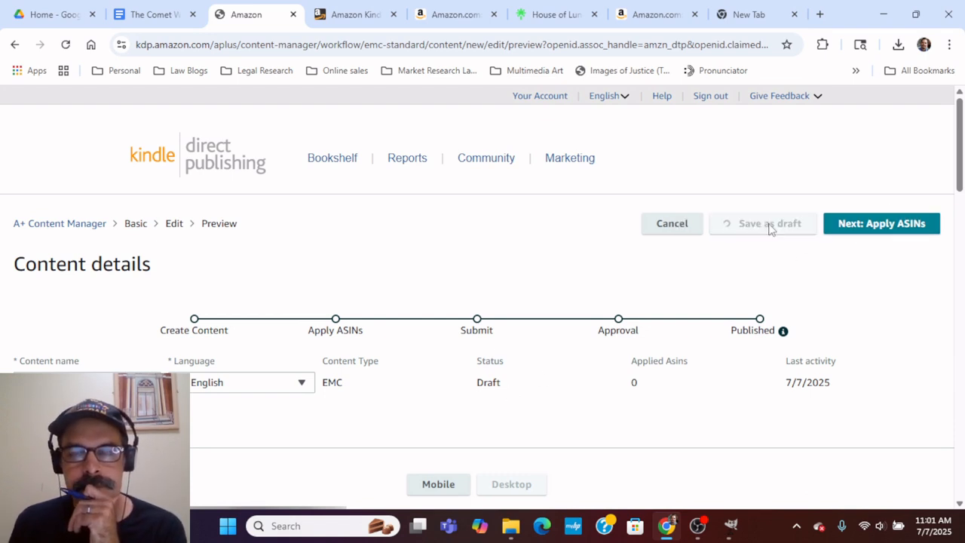
scroll(499, 362, "down", 3)
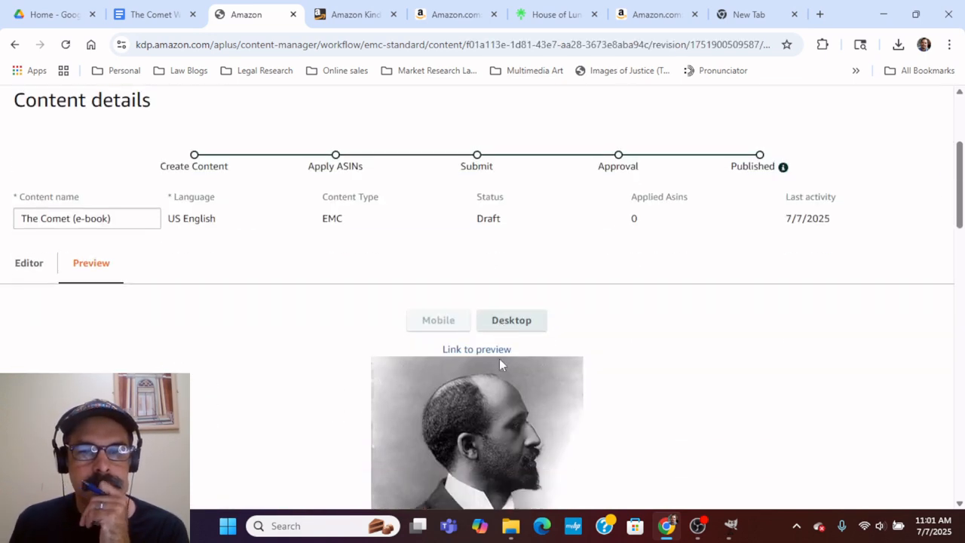
scroll(573, 361, "up", 3)
left_click(871, 224)
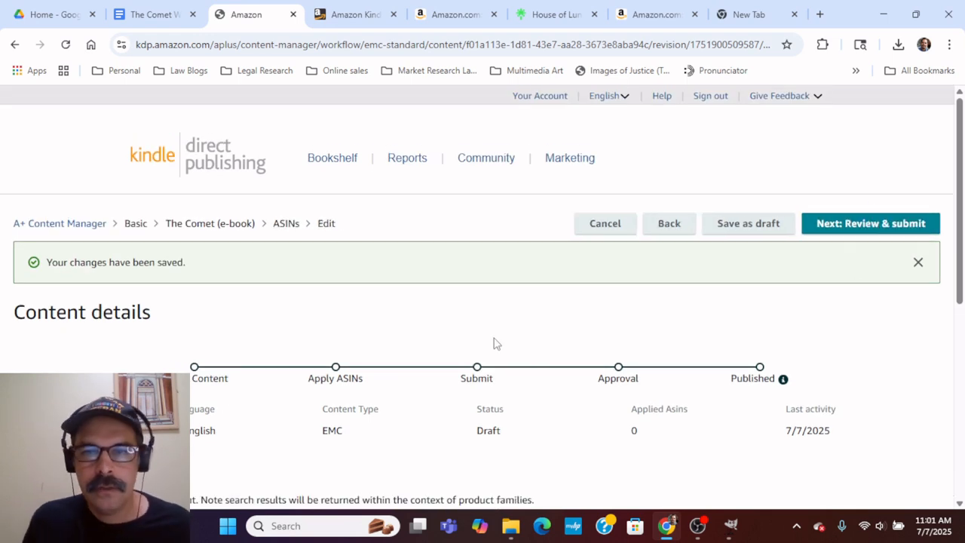
- Copy the ASIN B0FFN248K9 from the product details on The Comet's Amazon Kindle page
scroll(462, 359, "down", 3)
left_click(140, 332)
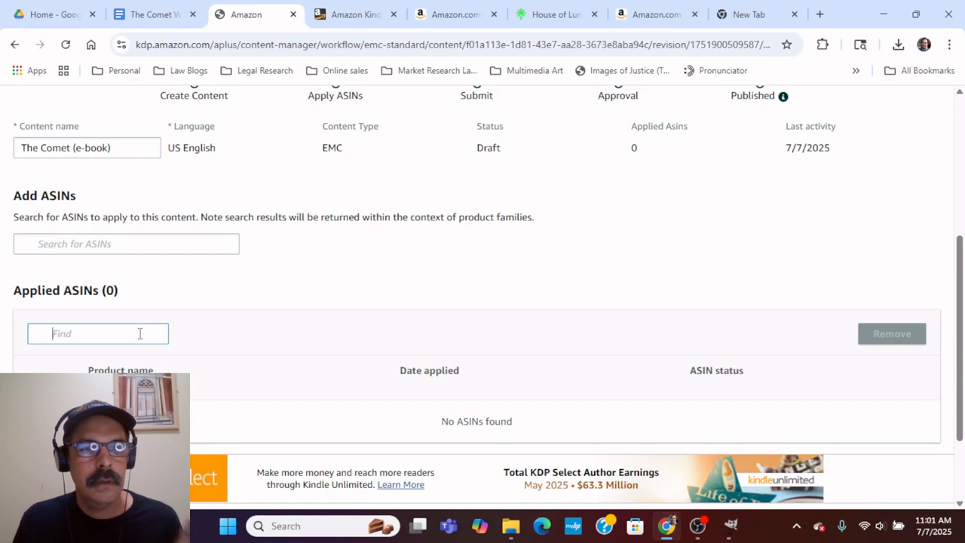
left_click(82, 244)
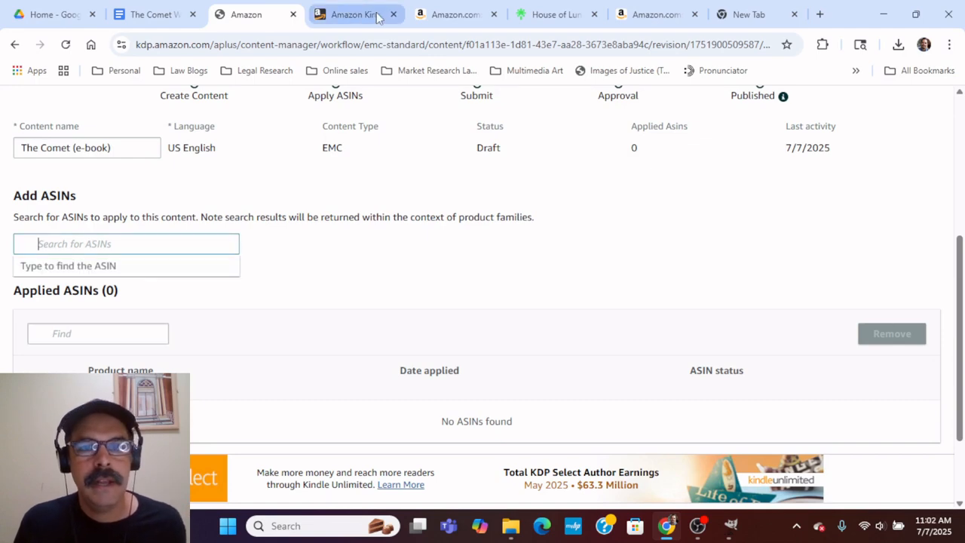
left_click(349, 8)
scroll(313, 332, "down", 4)
scroll(312, 331, "up", 5)
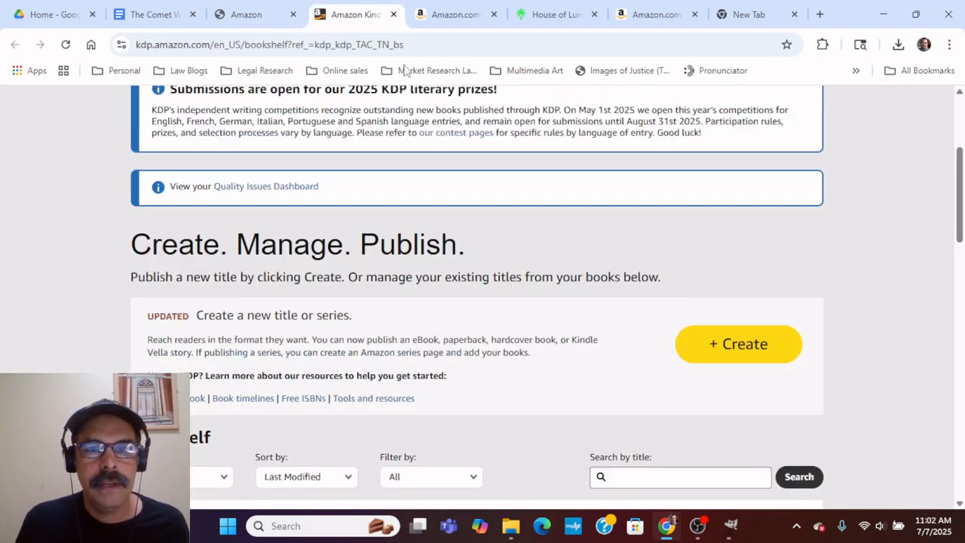
left_click(449, 22)
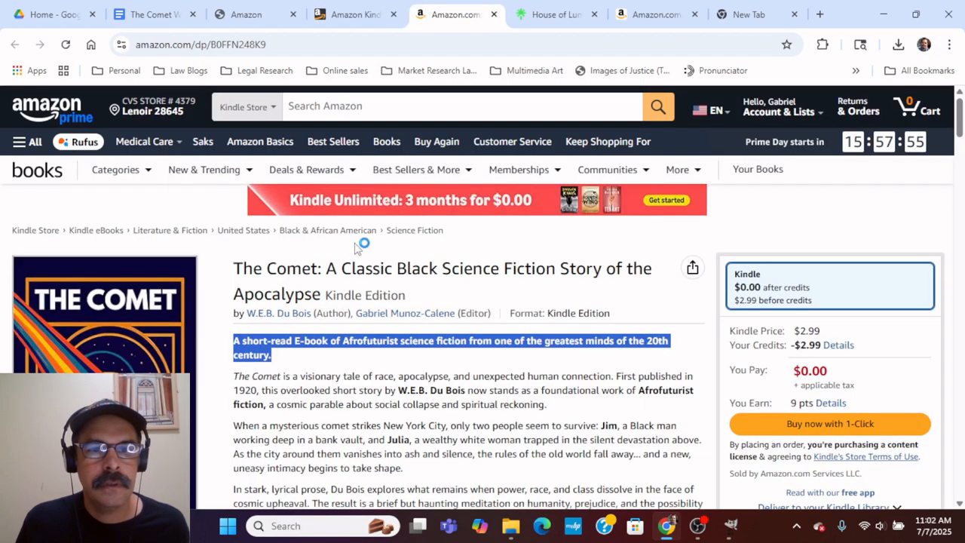
scroll(287, 320, "down", 10)
scroll(287, 321, "down", 5)
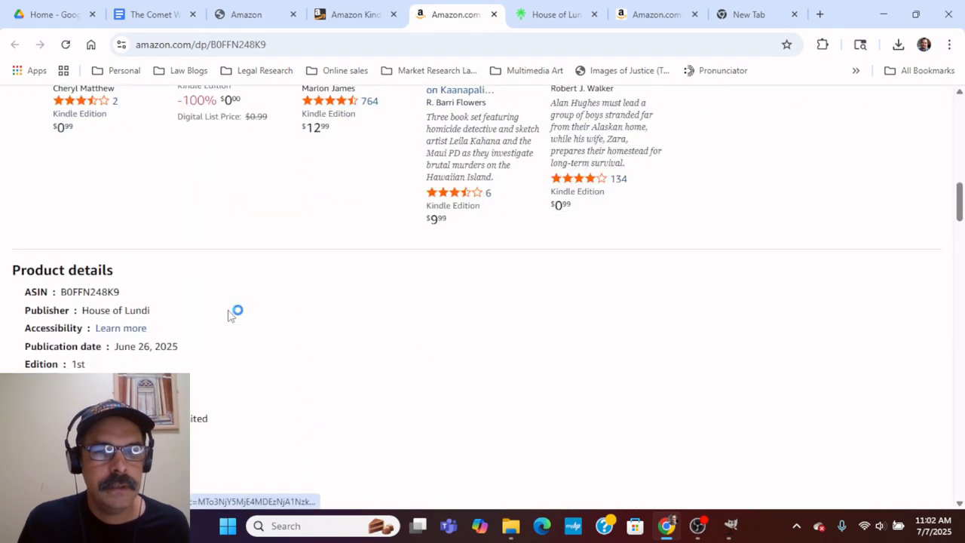
left_click_drag(120, 291, 62, 292)
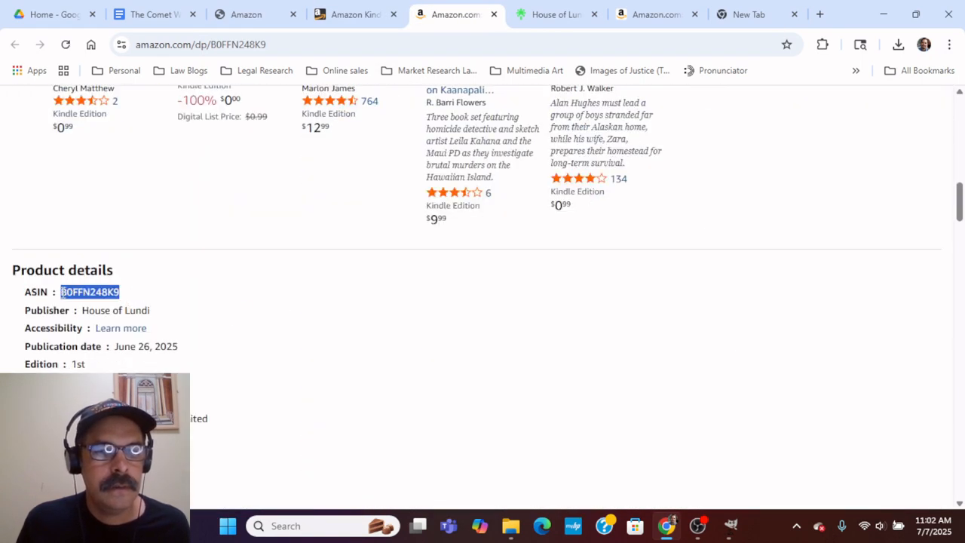
right_click(61, 292)
left_click(82, 307)
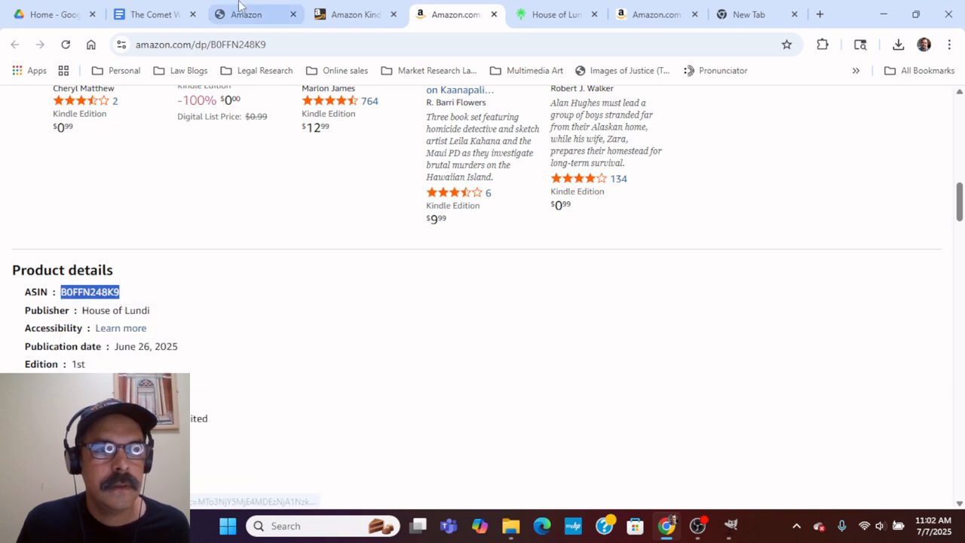
- Search for ASIN B0FFN248K9 in the A+ content and choose The Comet: A Classic Black Science Fiction Story of the Apocalypse
left_click(319, 16)
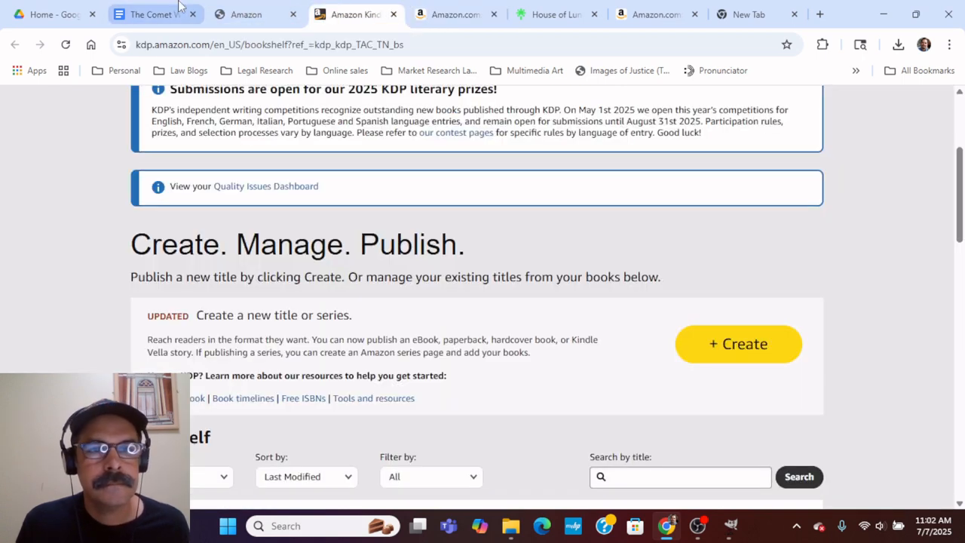
left_click(258, 17)
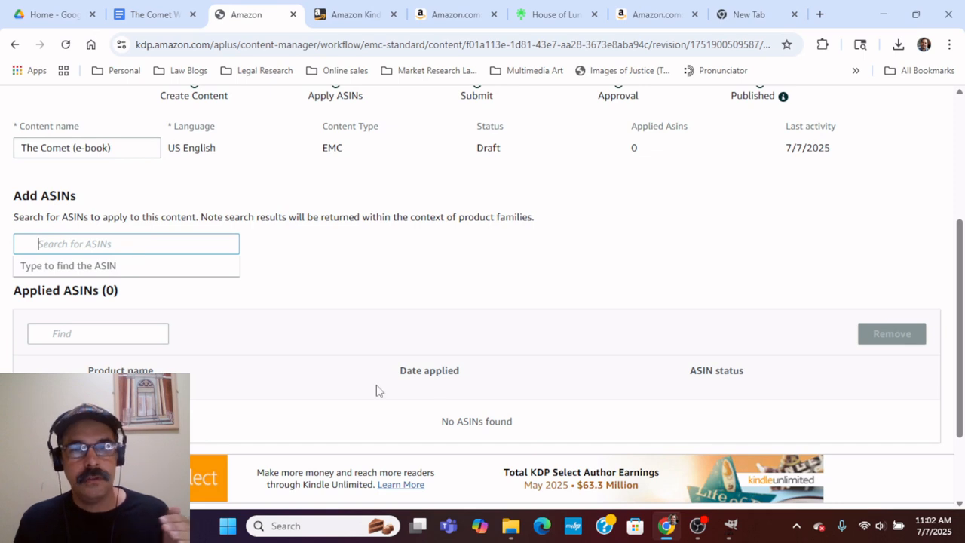
scroll(443, 414, "up", 3)
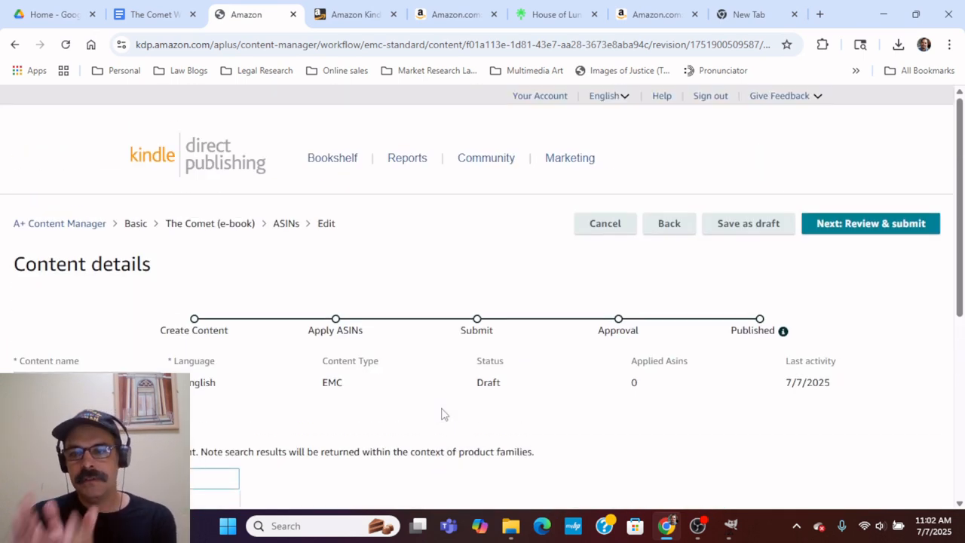
scroll(263, 364, "down", 3)
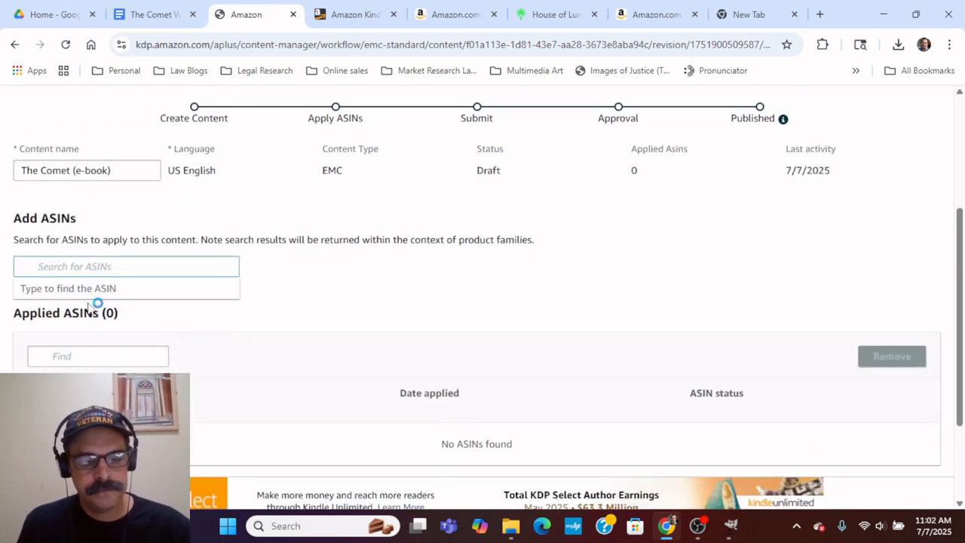
key("ctrl+v")
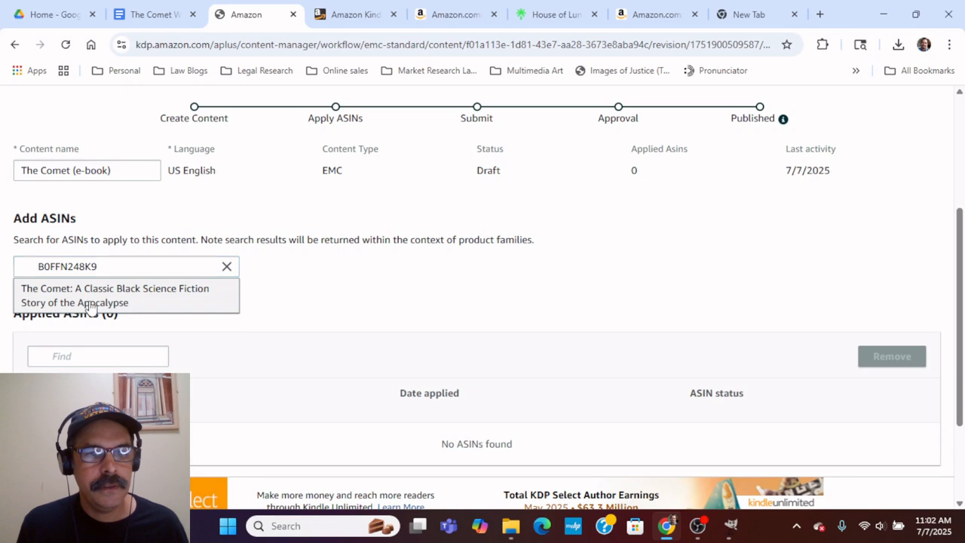
scroll(306, 372, "up", 3)
scroll(301, 381, "down", 6)
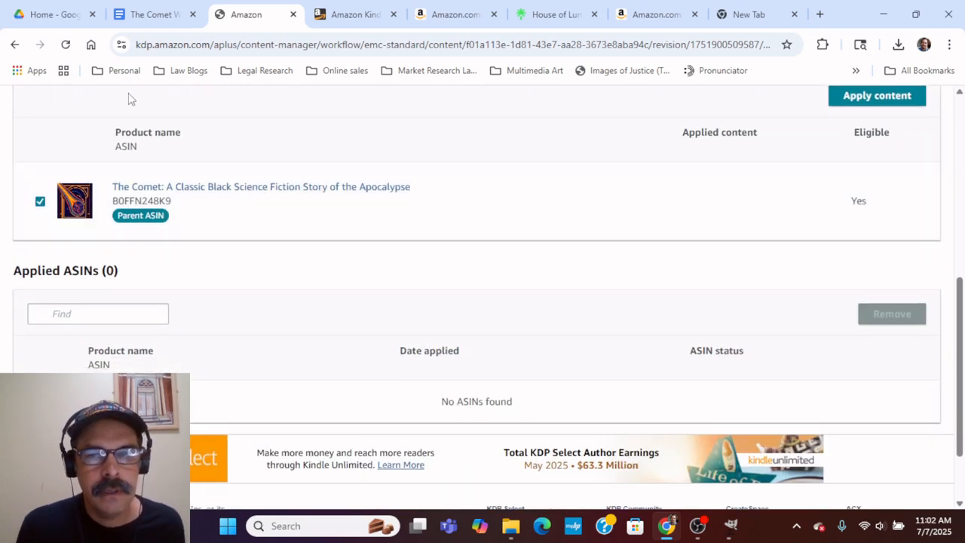
- Apply the A+ content to the selected Comet e-book ASIN
scroll(700, 294, "up", 2)
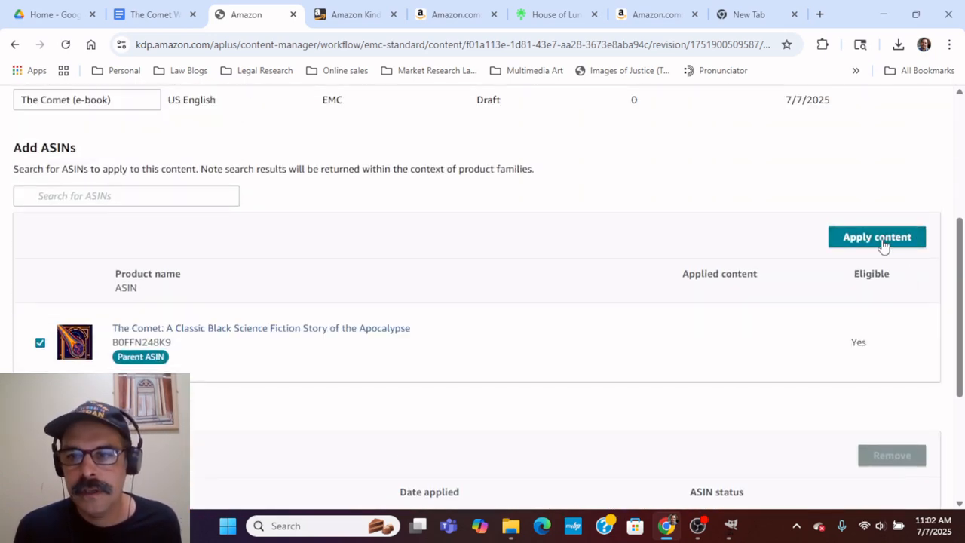
left_click(881, 246)
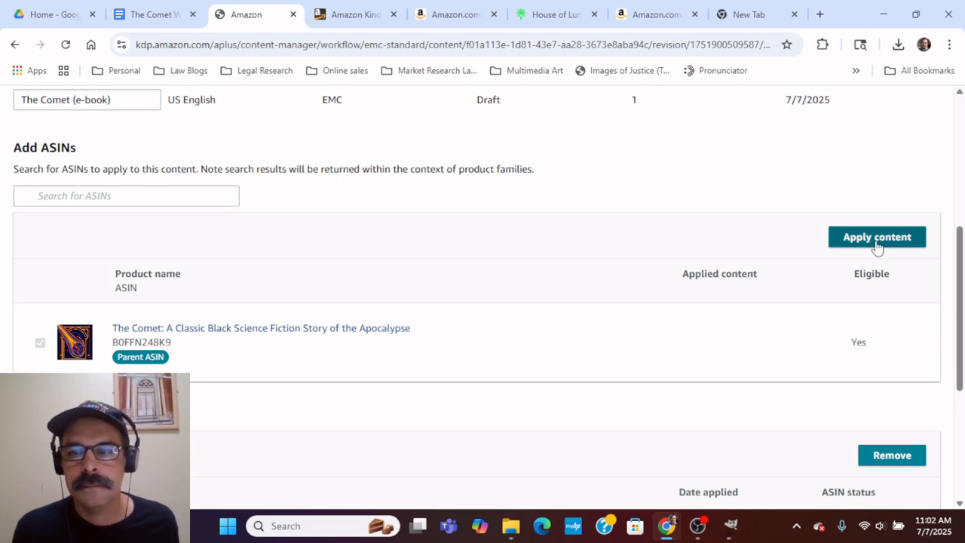
left_click(876, 238)
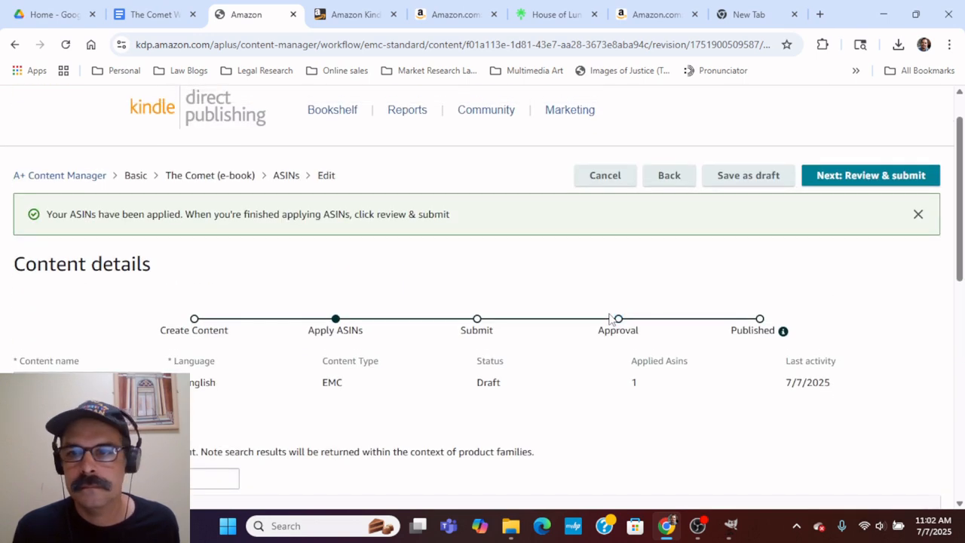
- Check the Applied ASINs list for The Comet's entry, its application date and ASIN status
scroll(245, 276, "down", 2)
scroll(424, 457, "down", 3)
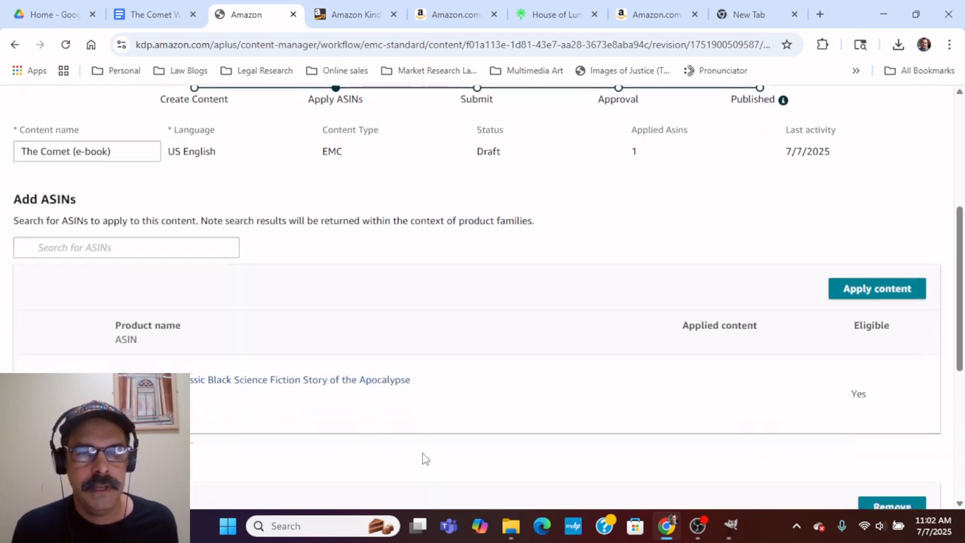
scroll(363, 322, "down", 1)
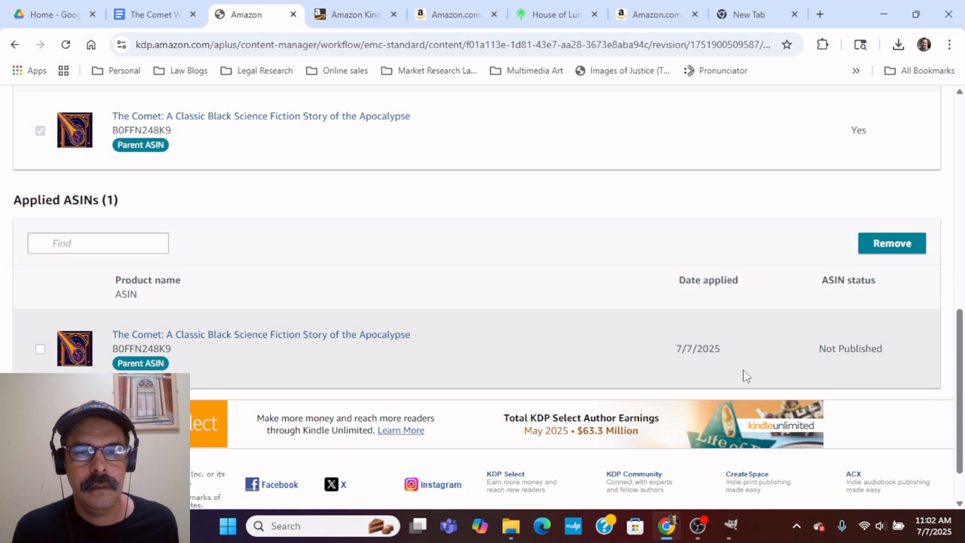
scroll(742, 375, "up", 2)
scroll(746, 372, "up", 1)
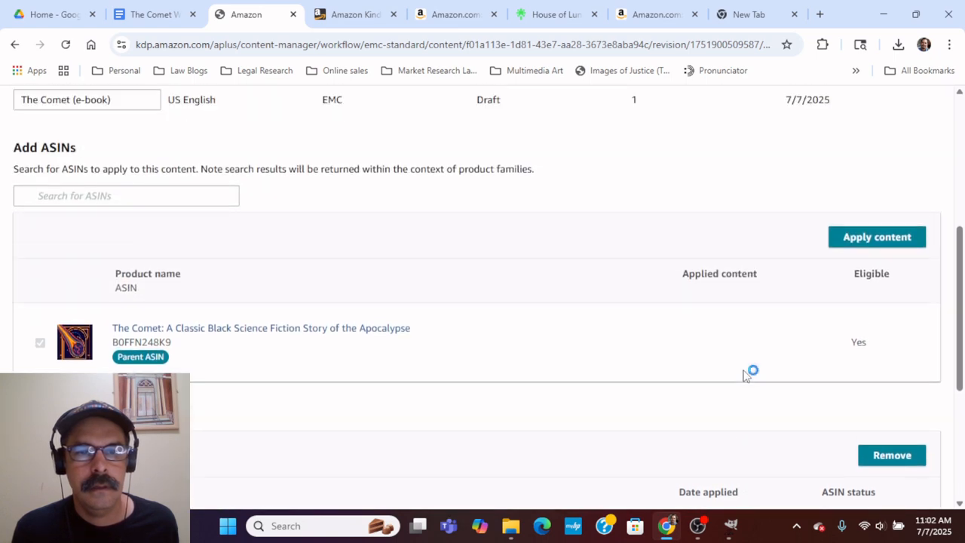
scroll(366, 340, "down", 2)
scroll(598, 279, "up", 5)
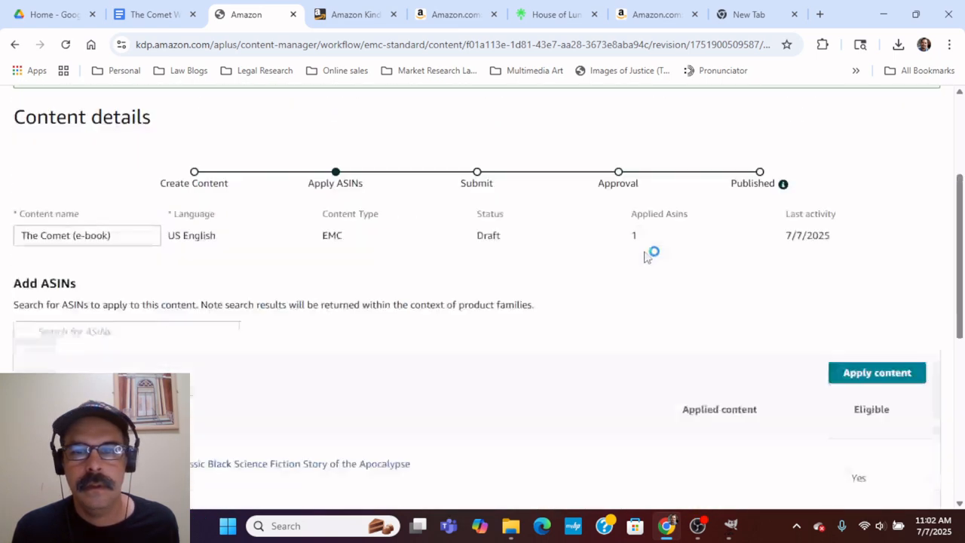
- Review the A+ content preview and Applied ASINs list for The Comet (e-book), and submit the content for approval
left_click(853, 104)
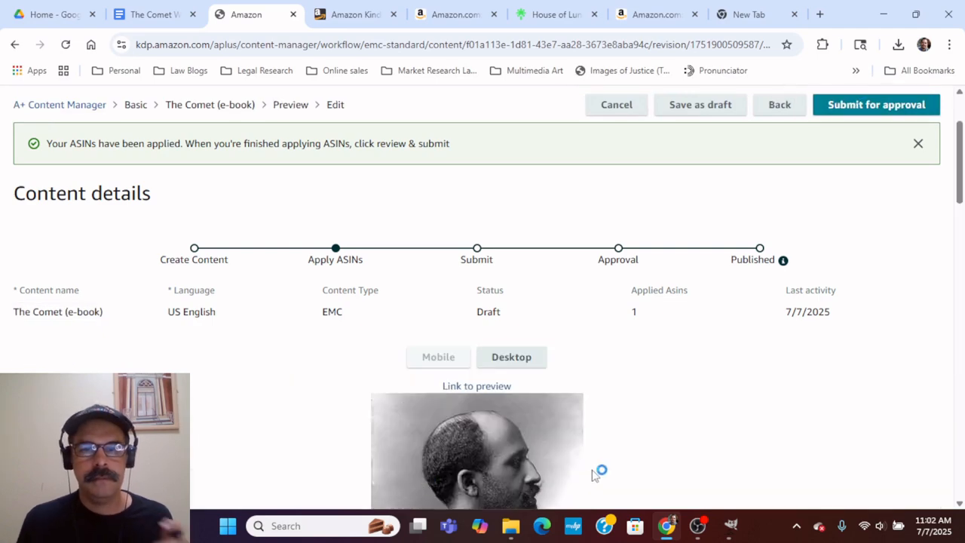
scroll(665, 407, "down", 4)
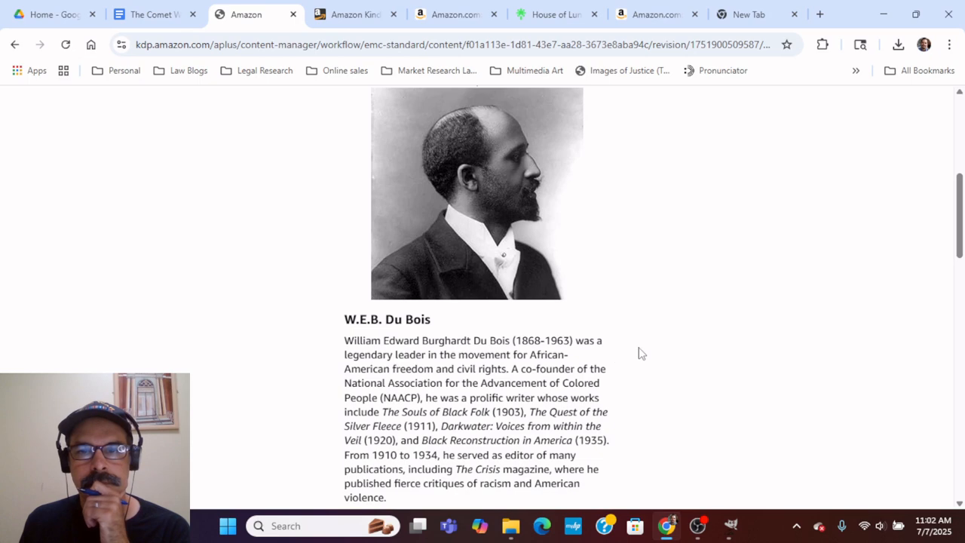
scroll(611, 377, "up", 5)
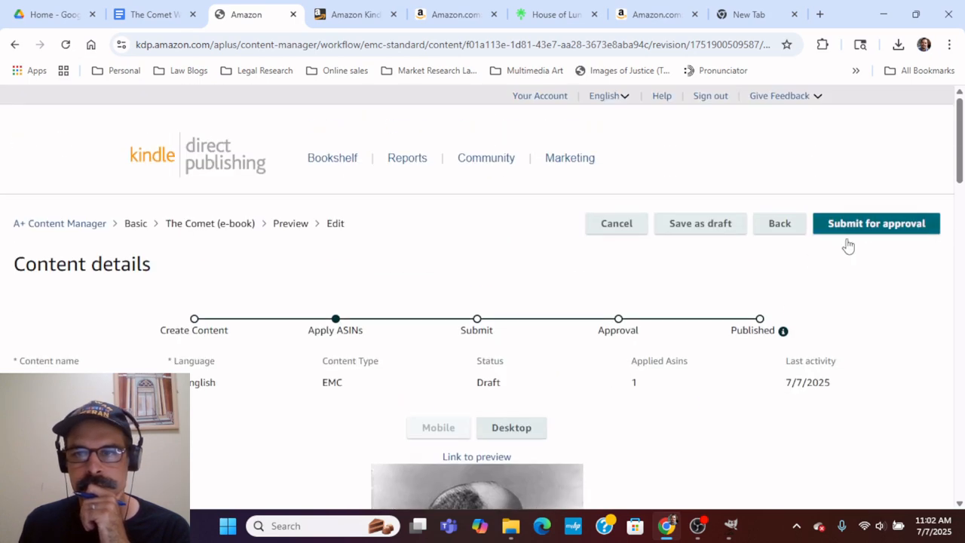
scroll(659, 416, "down", 1)
scroll(661, 414, "down", 10)
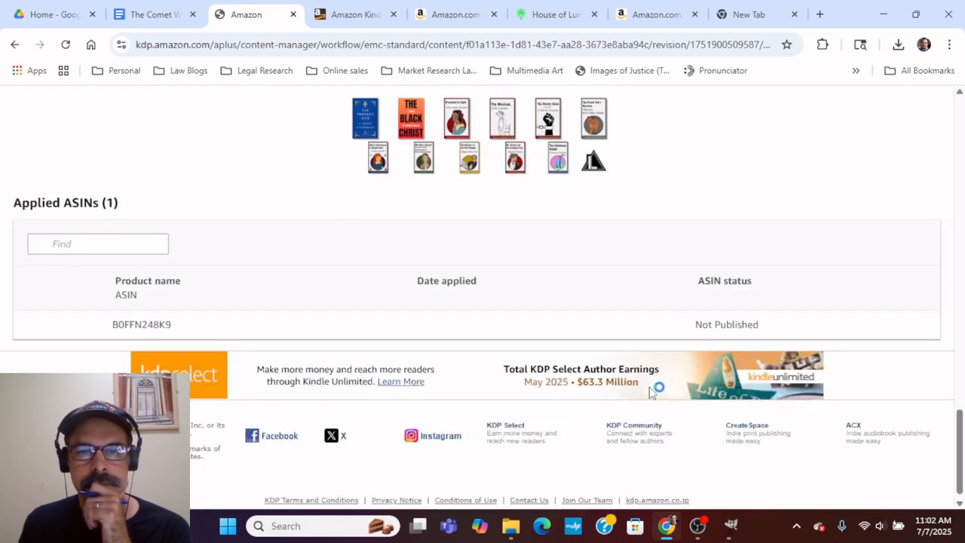
scroll(653, 392, "up", 15)
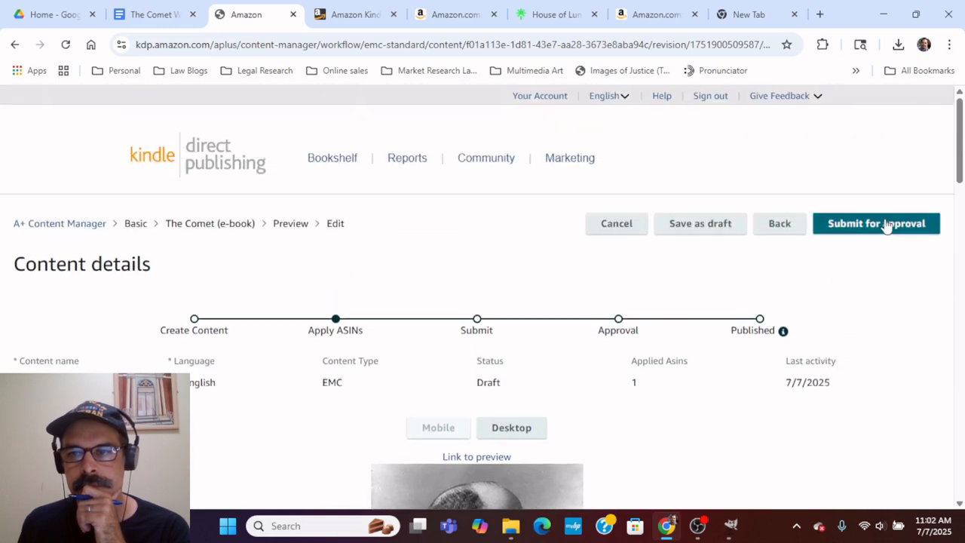
left_click(887, 226)
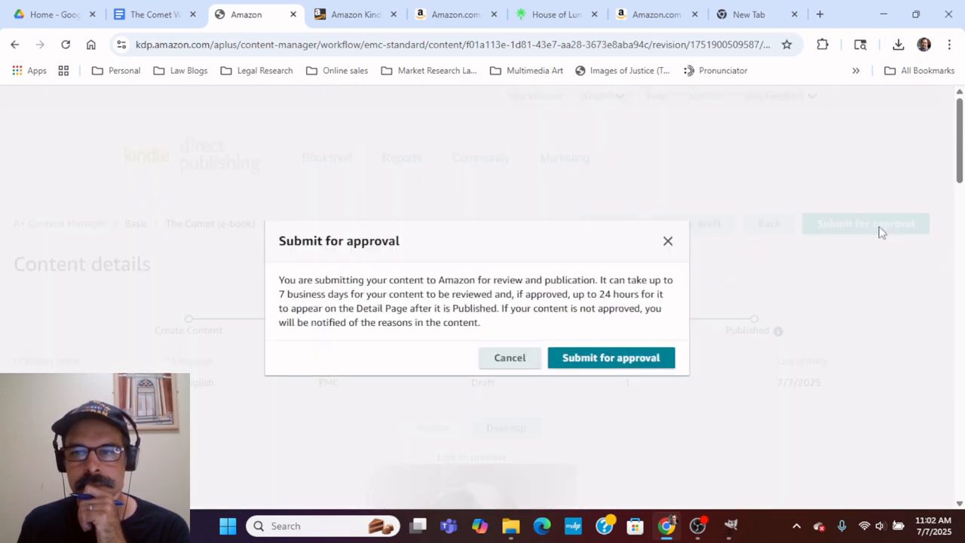
left_click(587, 361)
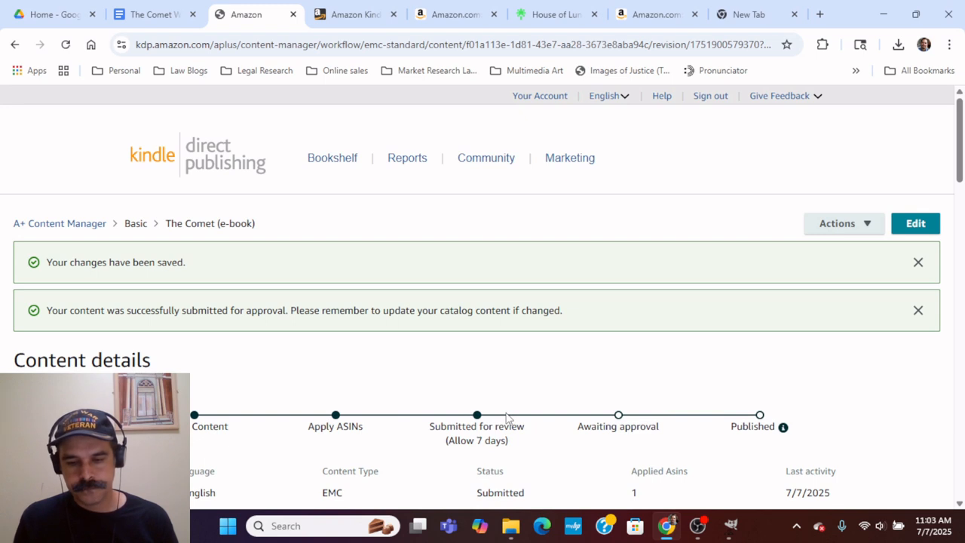
left_click(506, 415)
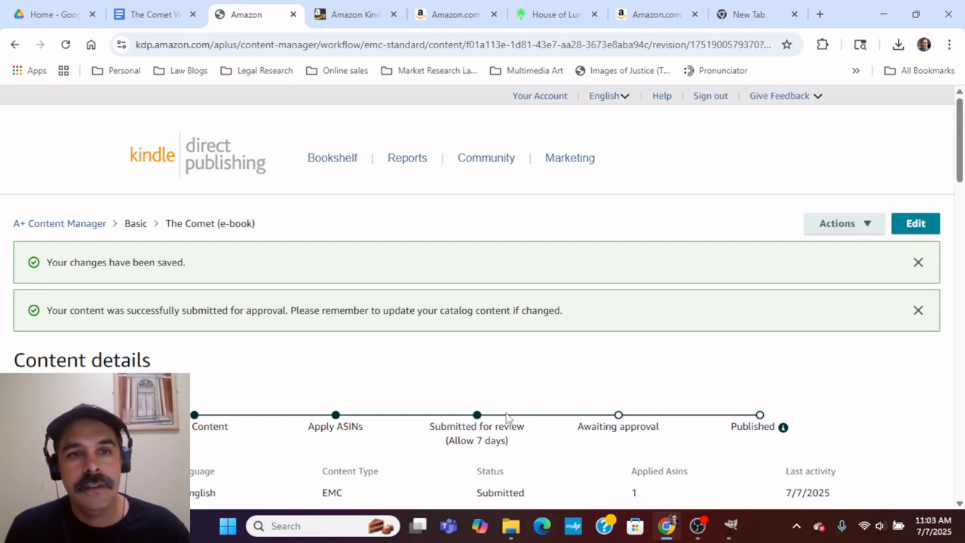
left_click(506, 415)
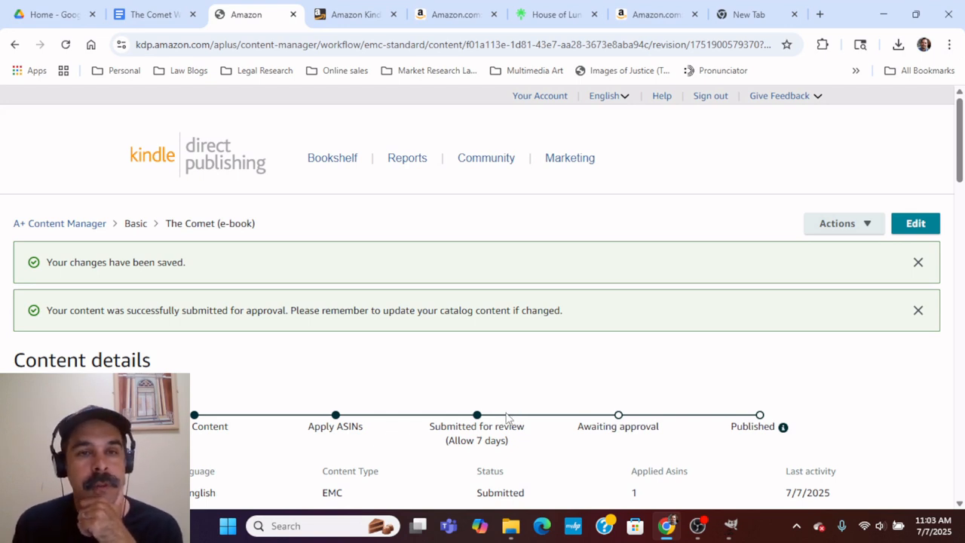
left_click(506, 417)
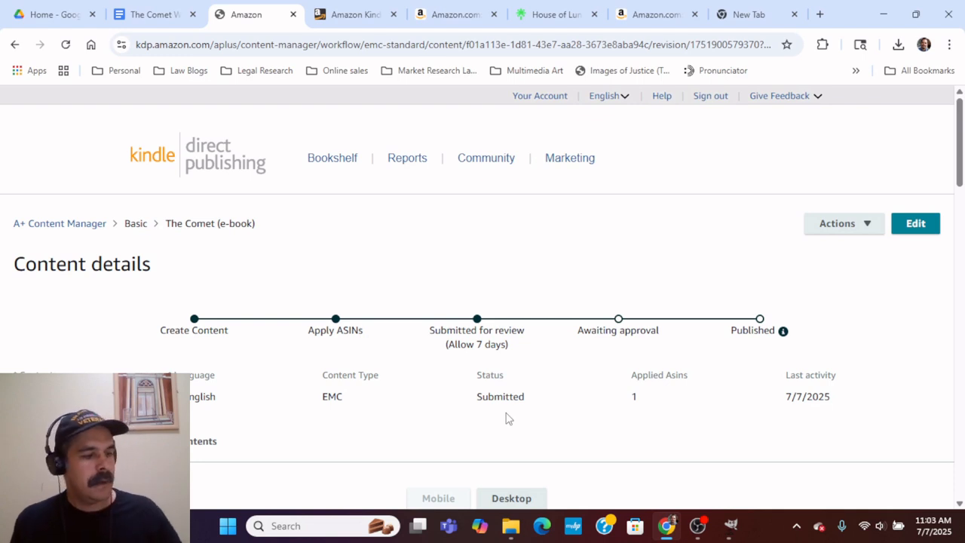
left_click(506, 417)
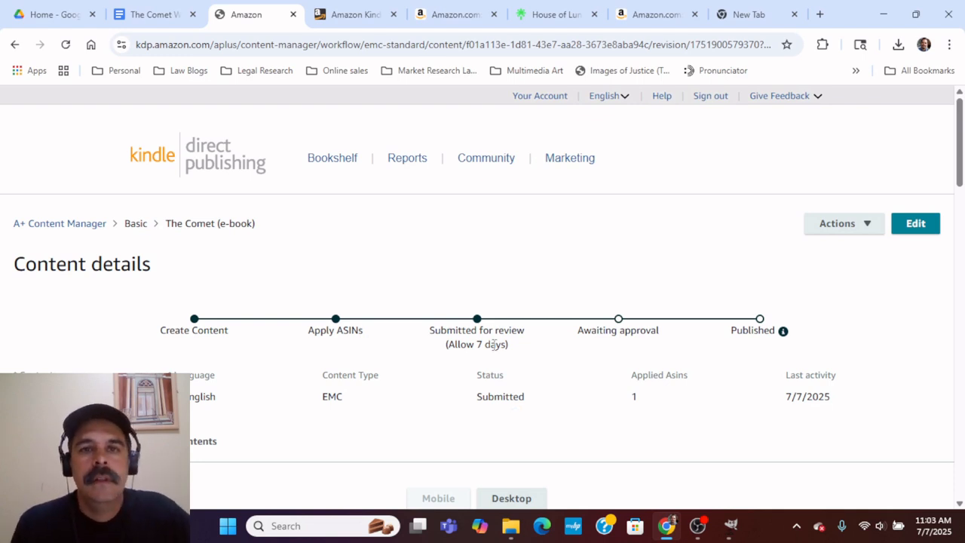
- Look through the KDP Bookshelf and return to the title and description on The Comet's Amazon Kindle page
left_click(365, 15)
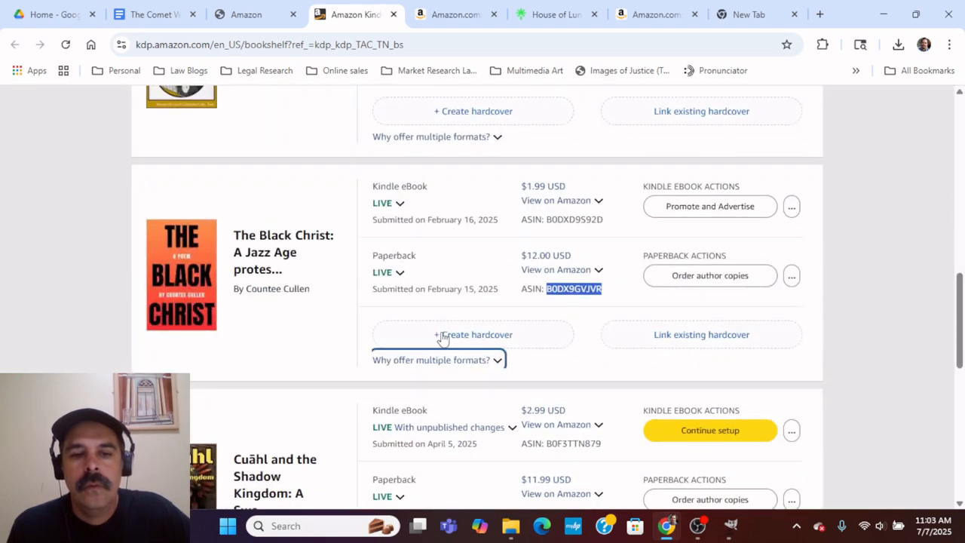
scroll(442, 338, "up", 10)
left_click(444, 18)
scroll(443, 162, "up", 15)
scroll(256, 294, "down", 2)
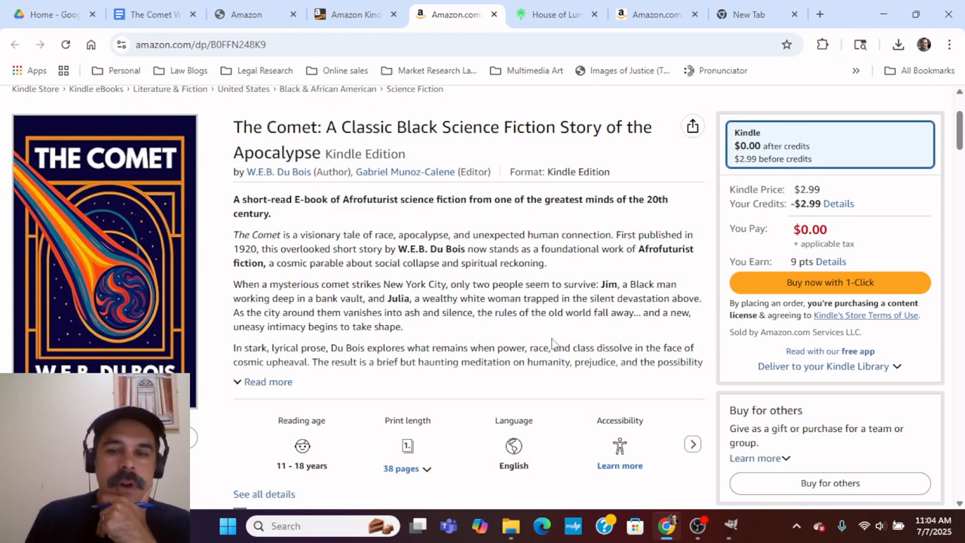
left_click(695, 526)
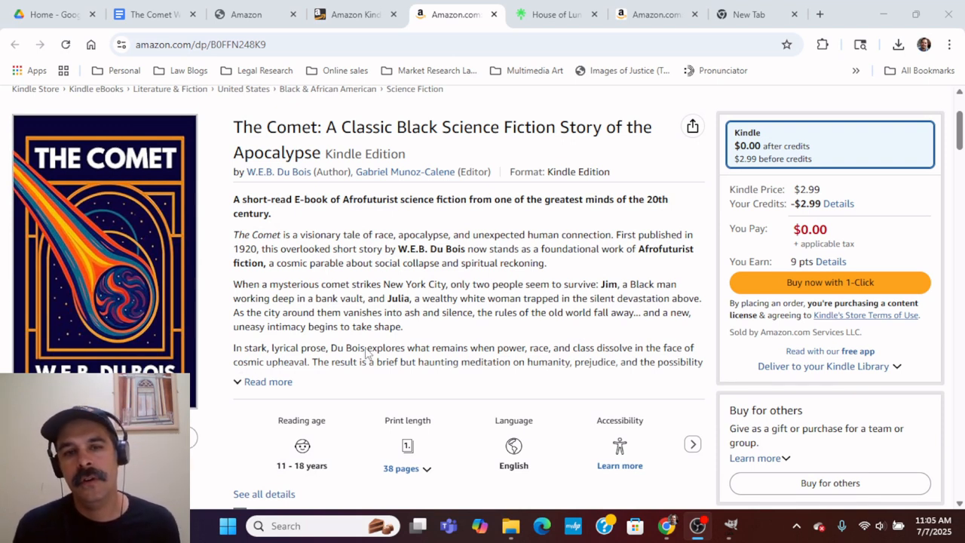
left_click(339, 362)
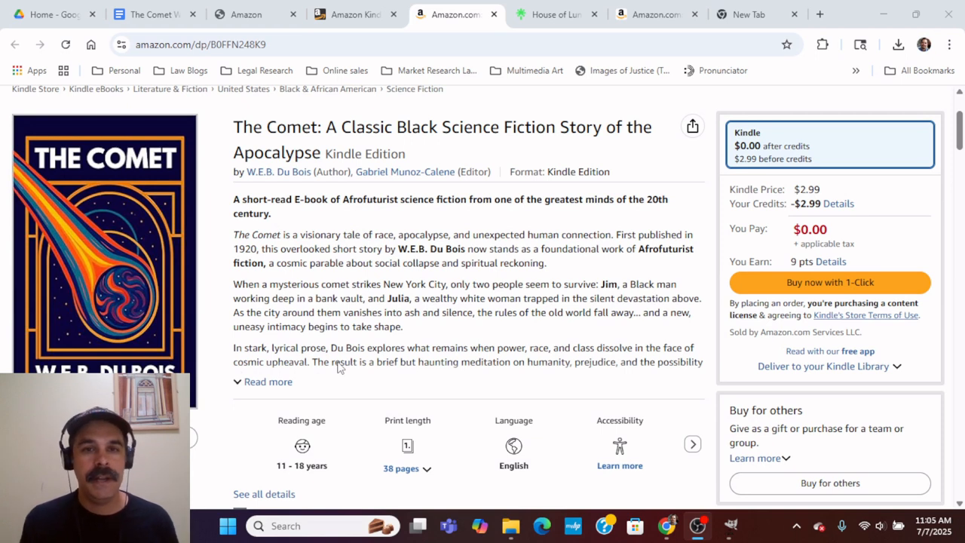
left_click(338, 363)
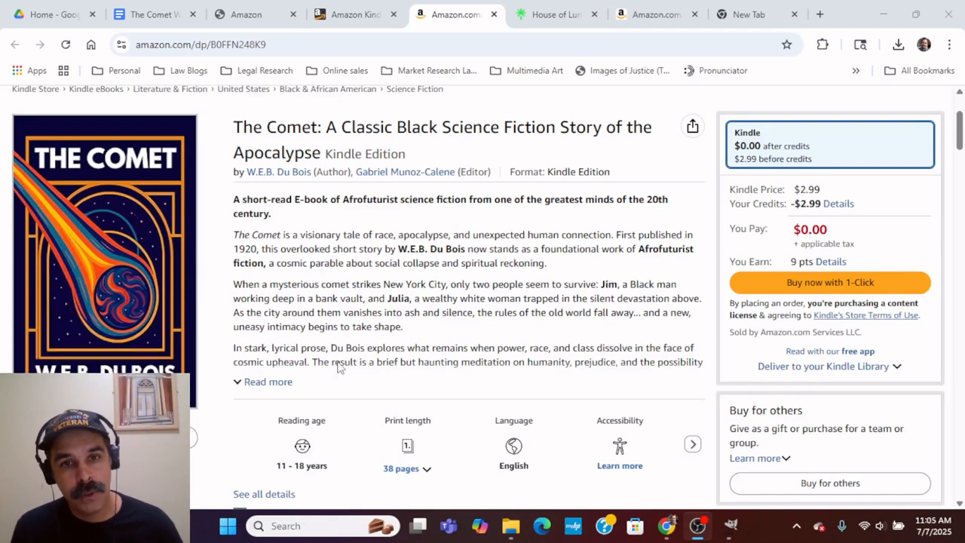
left_click(338, 364)
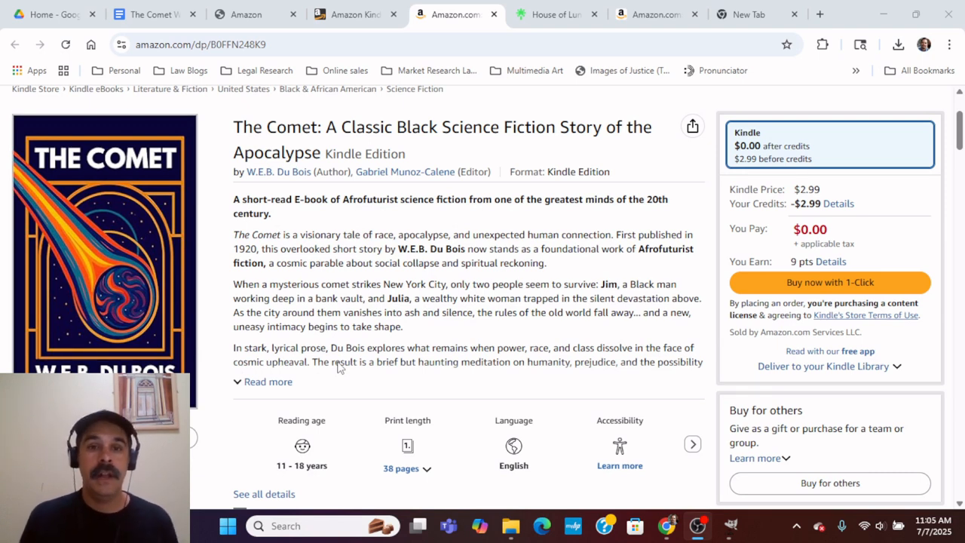
left_click(338, 366)
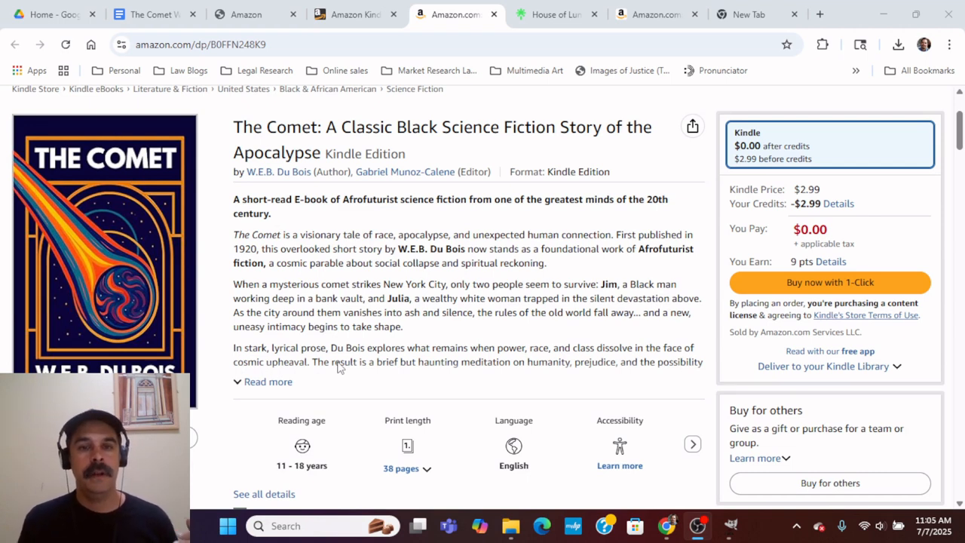
left_click(338, 364)
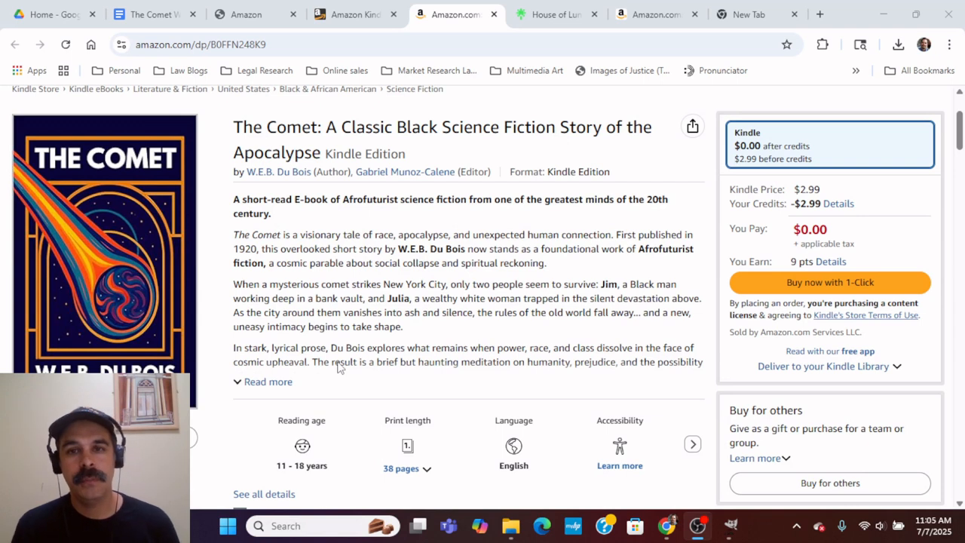
left_click(338, 365)
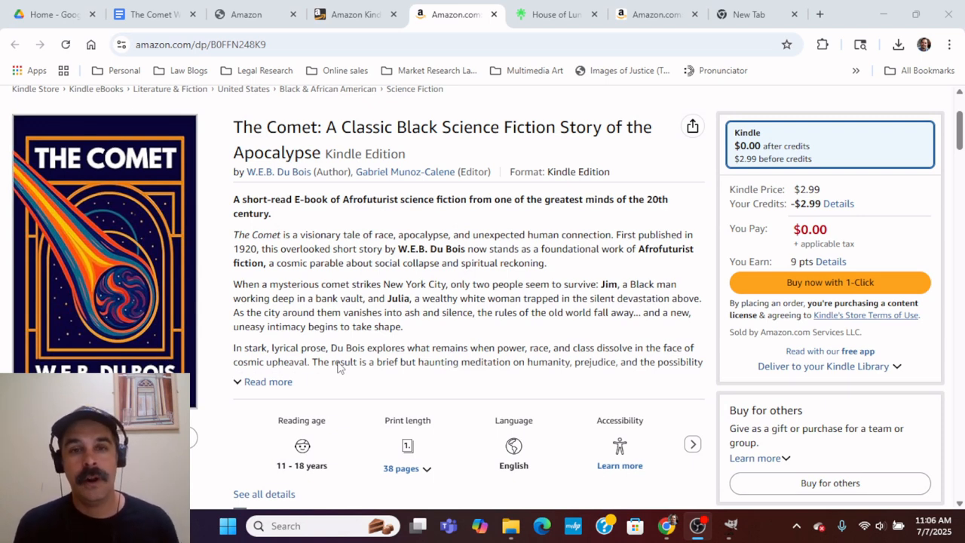
left_click(338, 366)
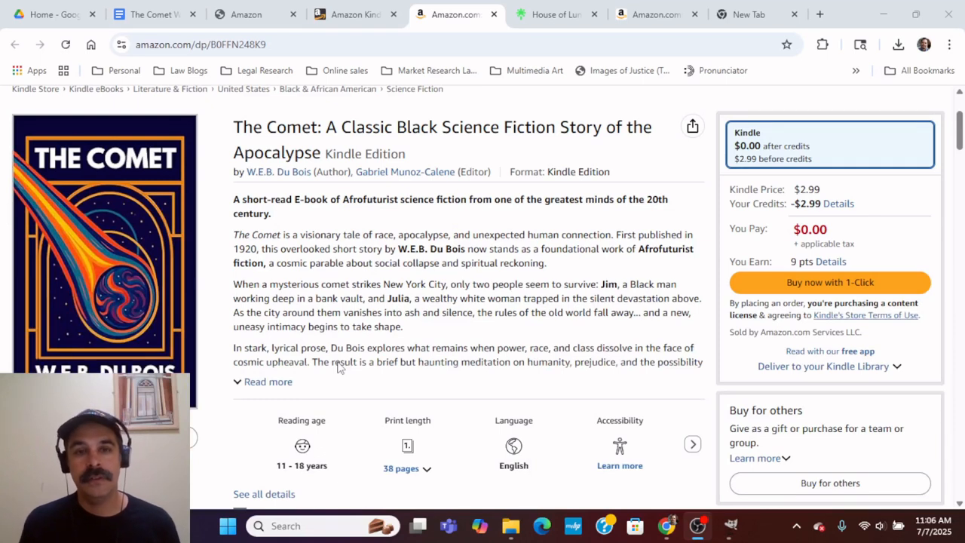
left_click(339, 366)
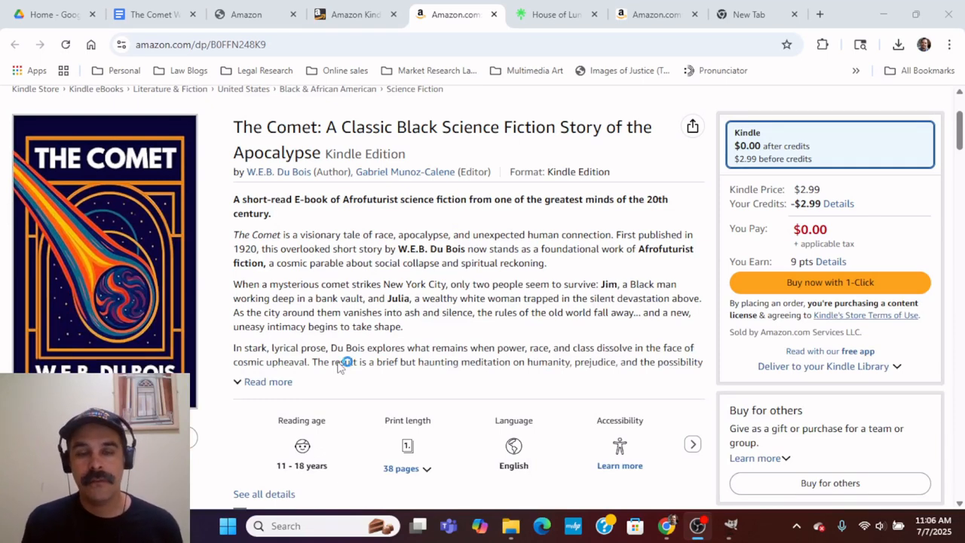